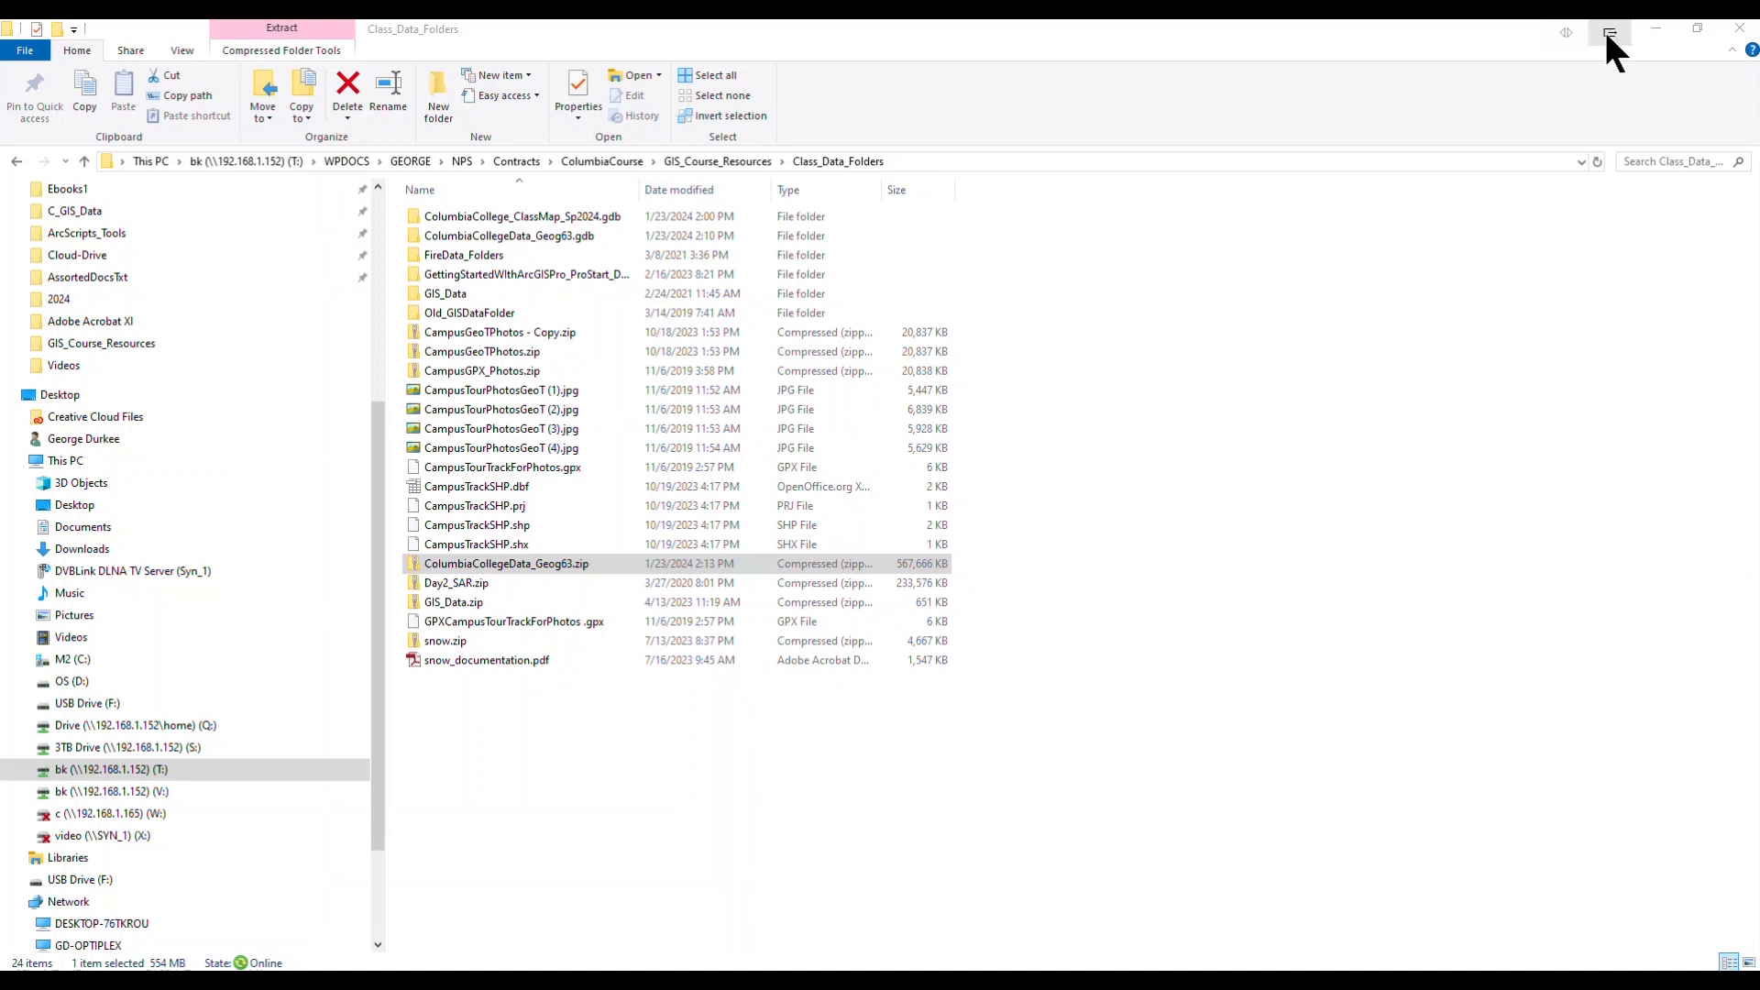
- Copy ColumbiaCollegeData_Geog63.zip from Class_Data_Folders into the D:\ESRITraining1\ColumbiaProjectMap folder
click(1607, 37)
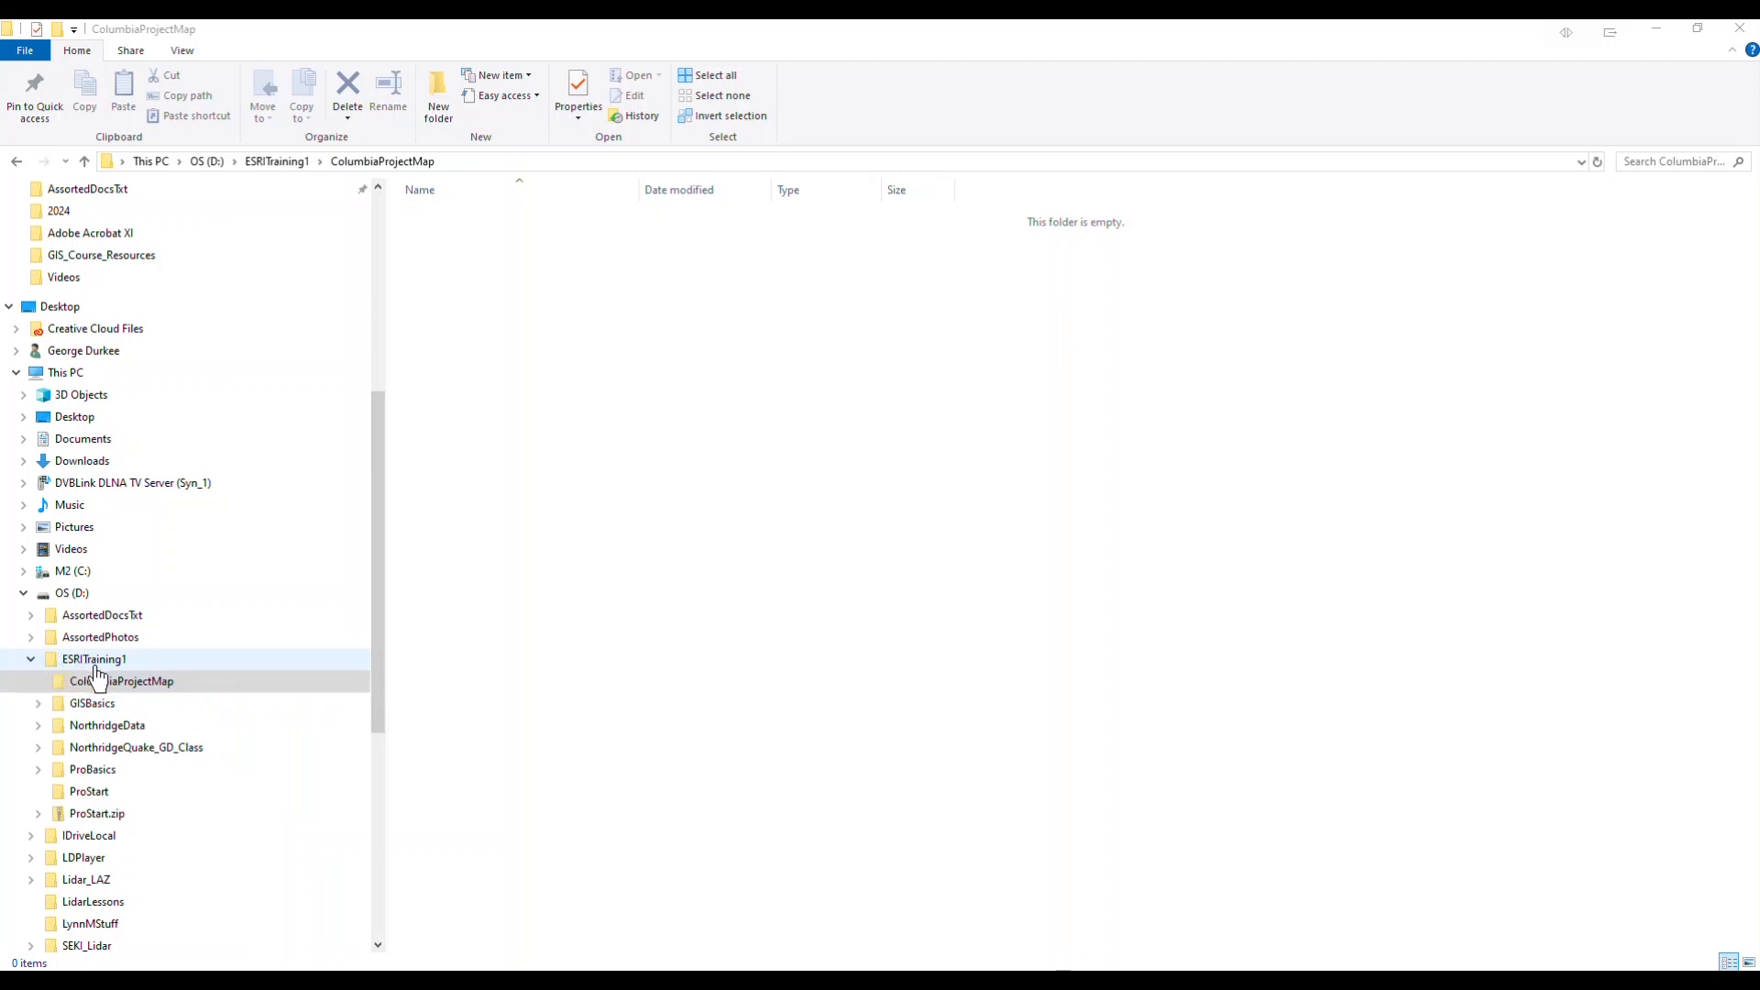
click(115, 684)
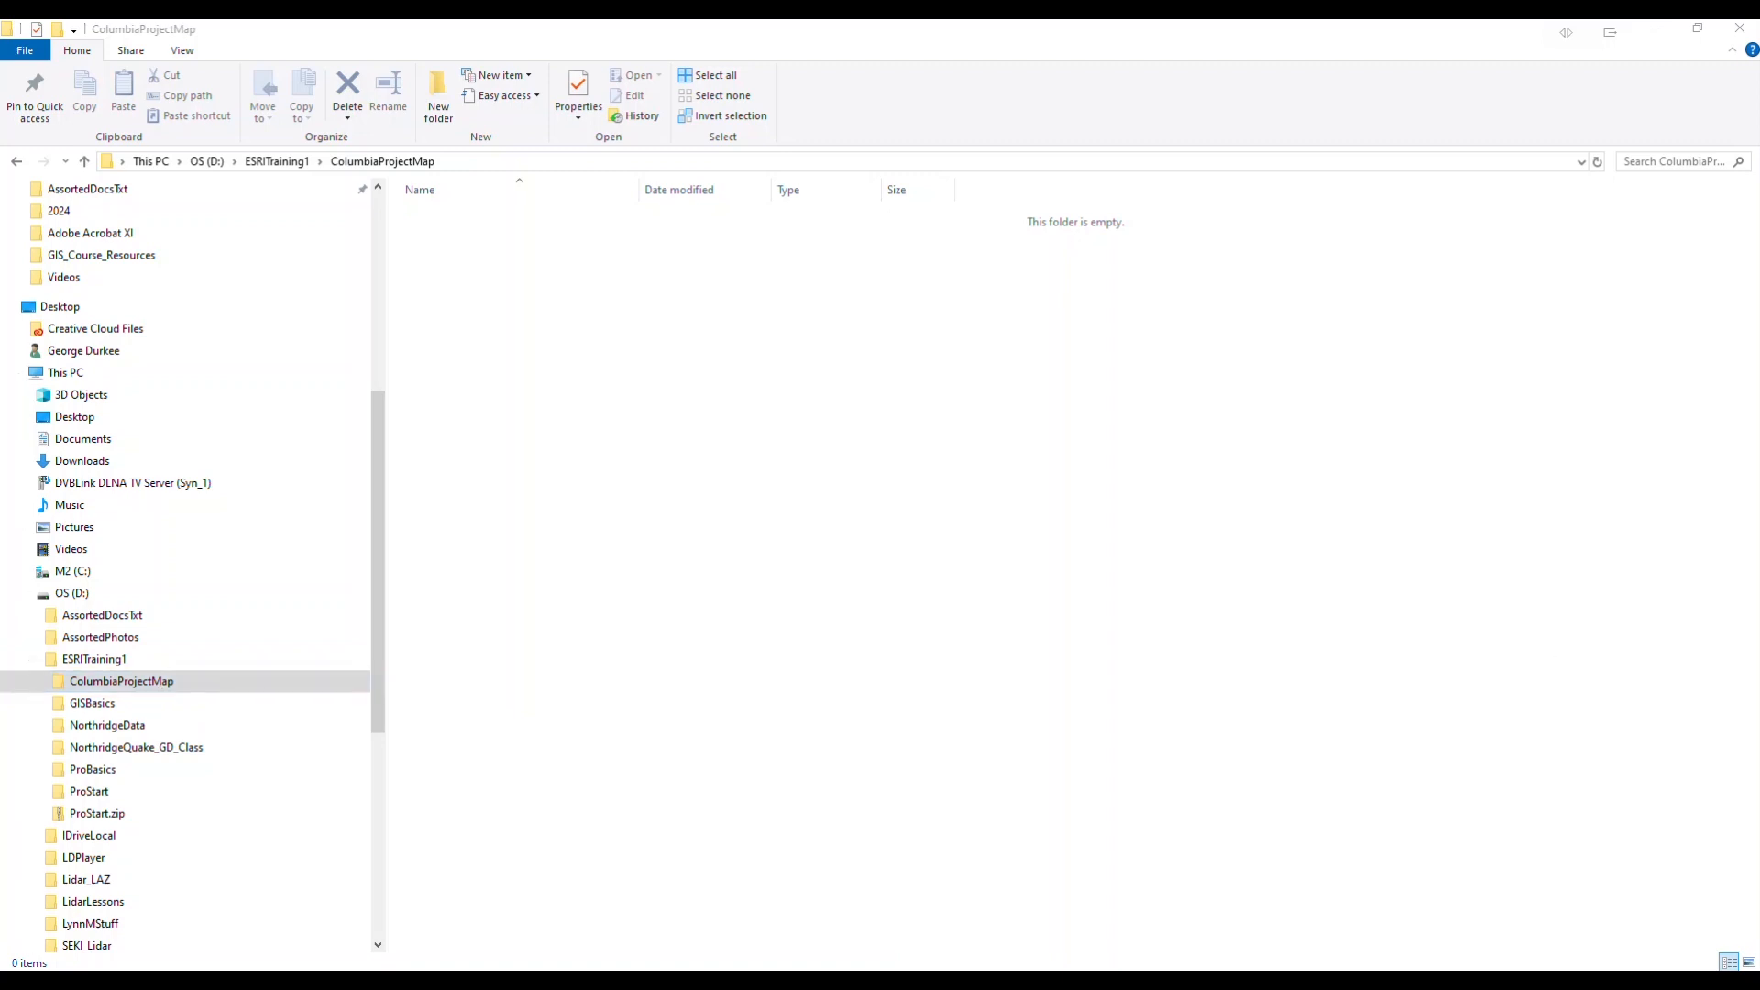
drag(1758, 560, 740, 568)
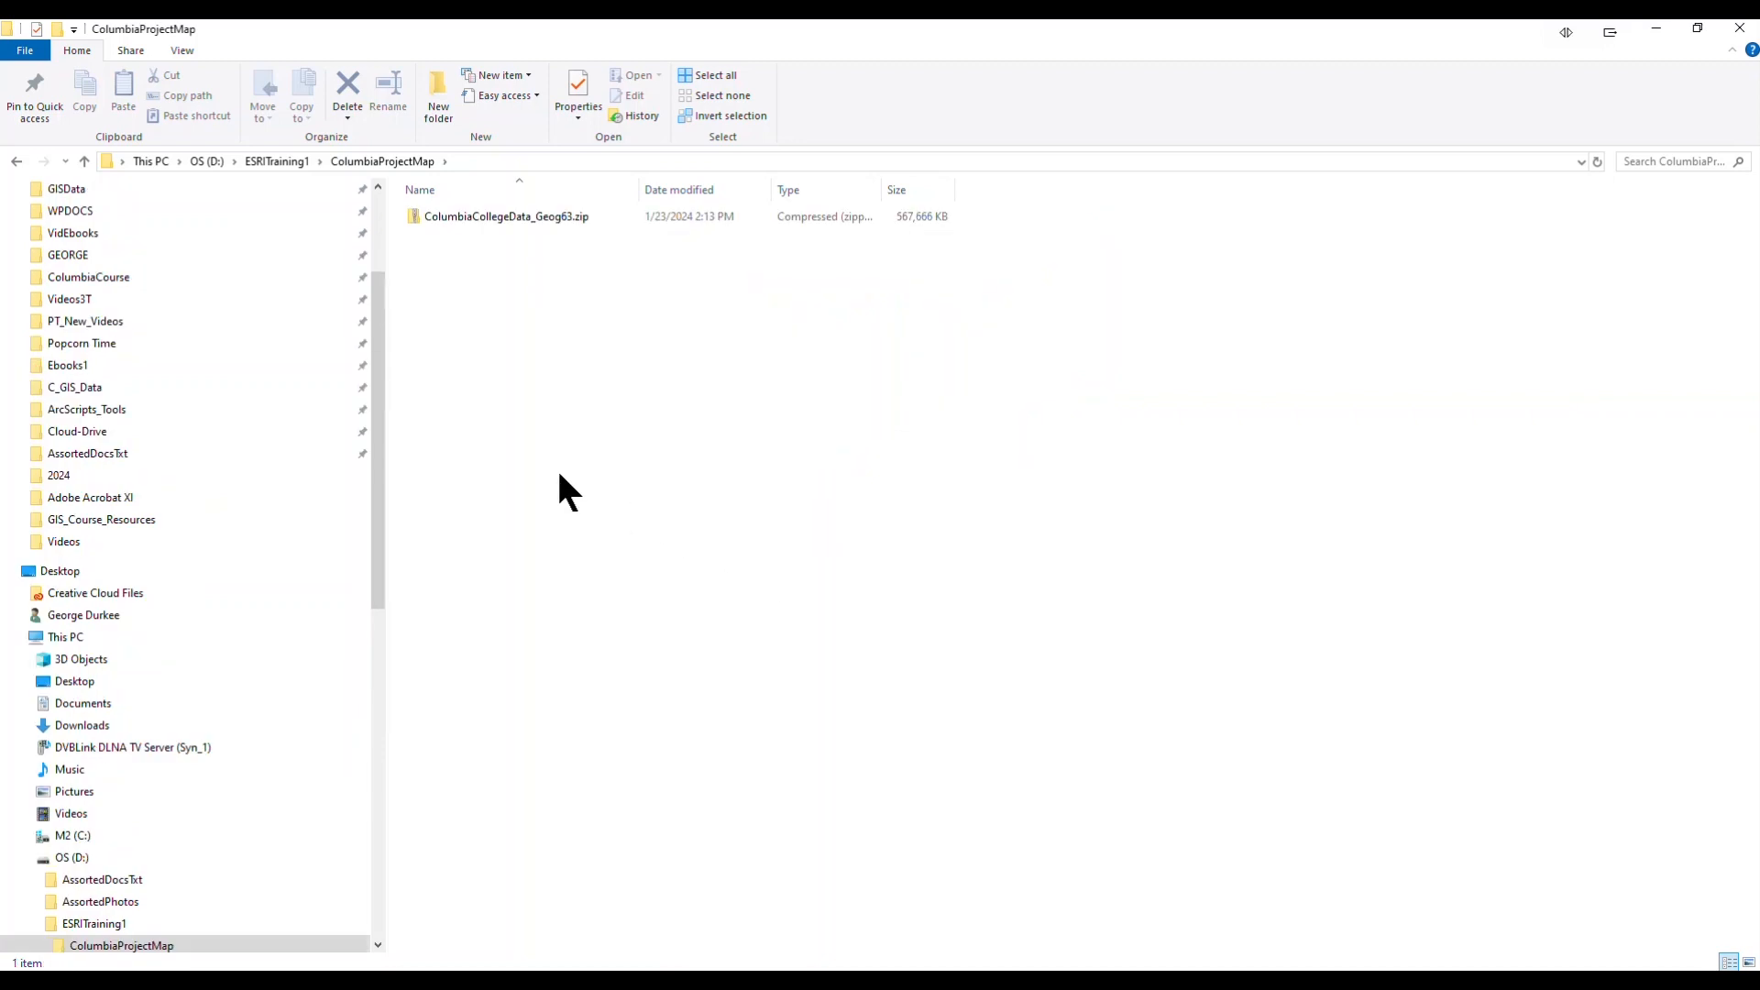
- Extract ColumbiaCollegeData_Geog63.zip with IZArc directly into the ColumbiaProjectMap folder and select the extracted geodatabase folder
click(416, 220)
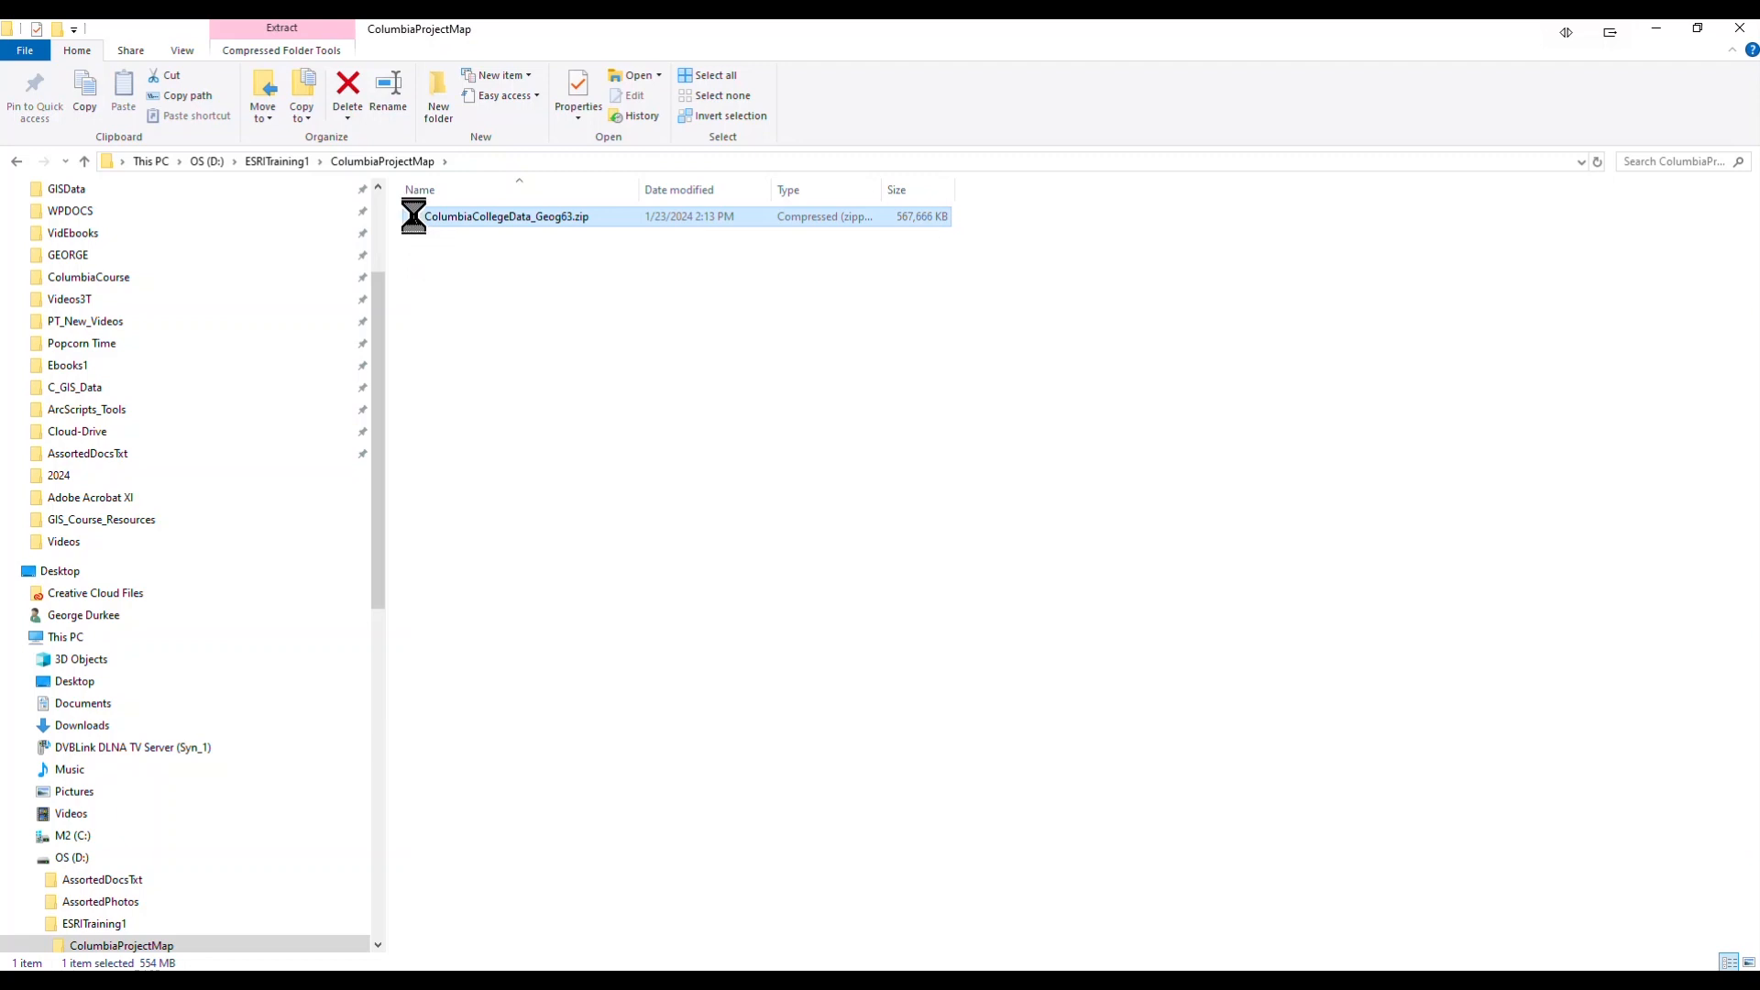
right_click(414, 220)
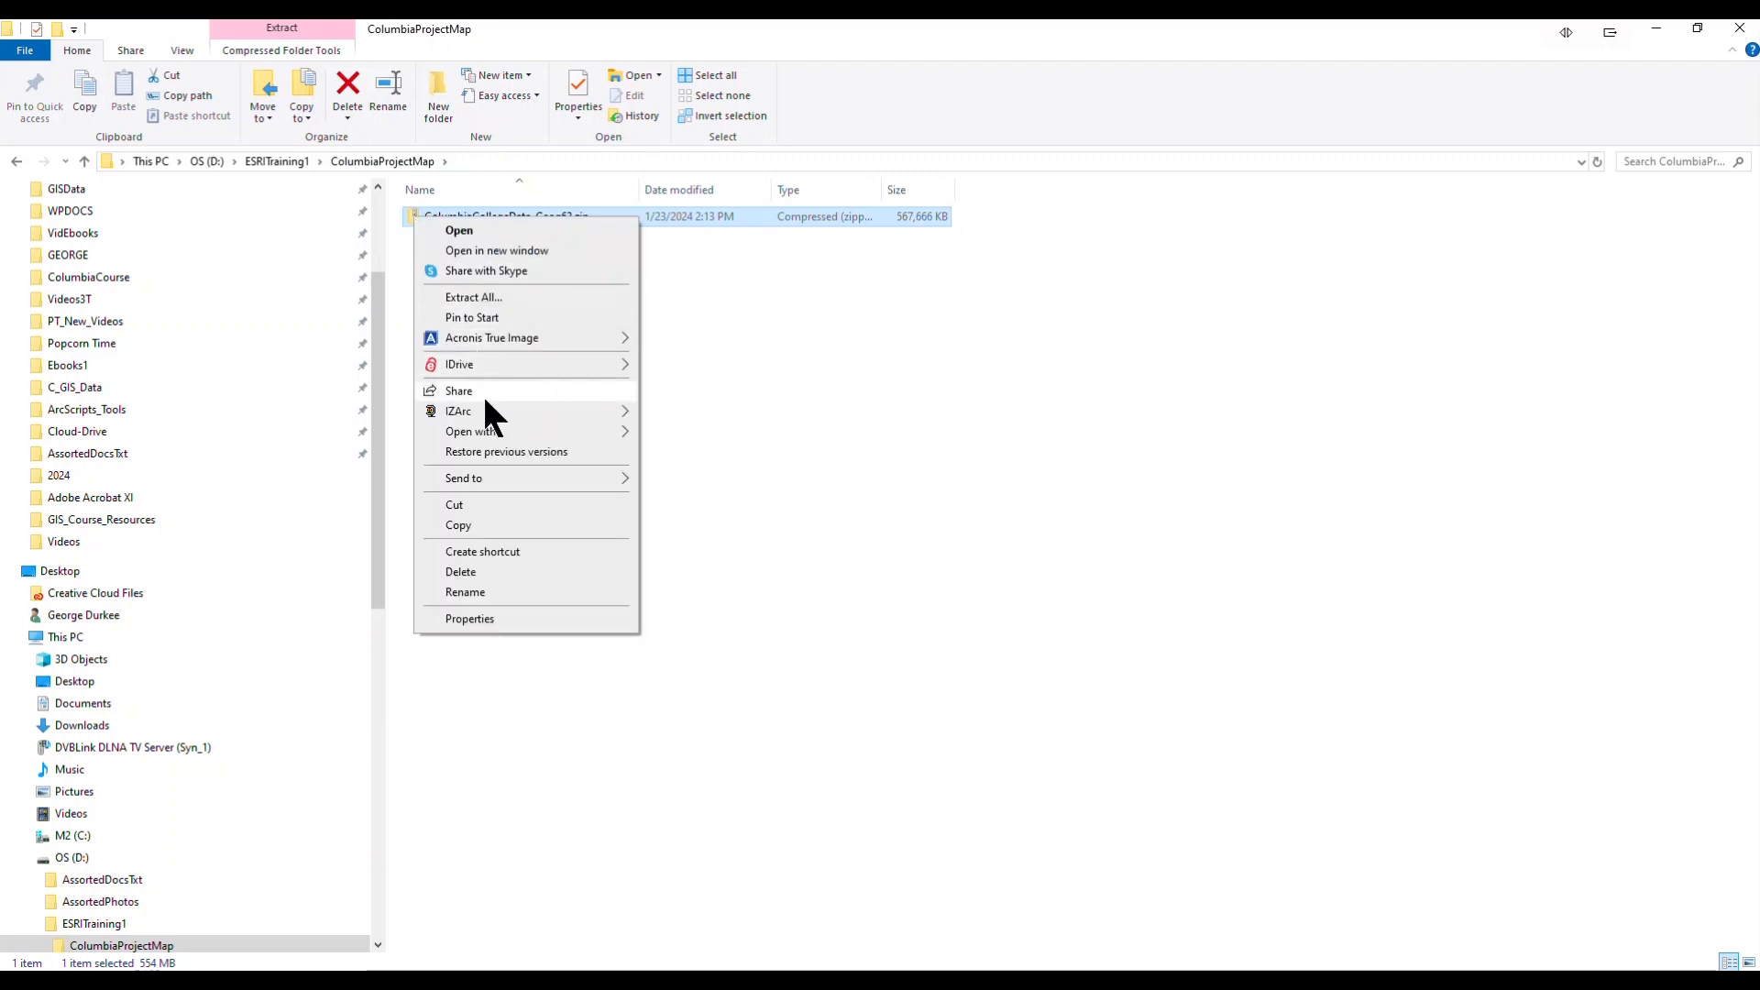
mouse_move(484, 412)
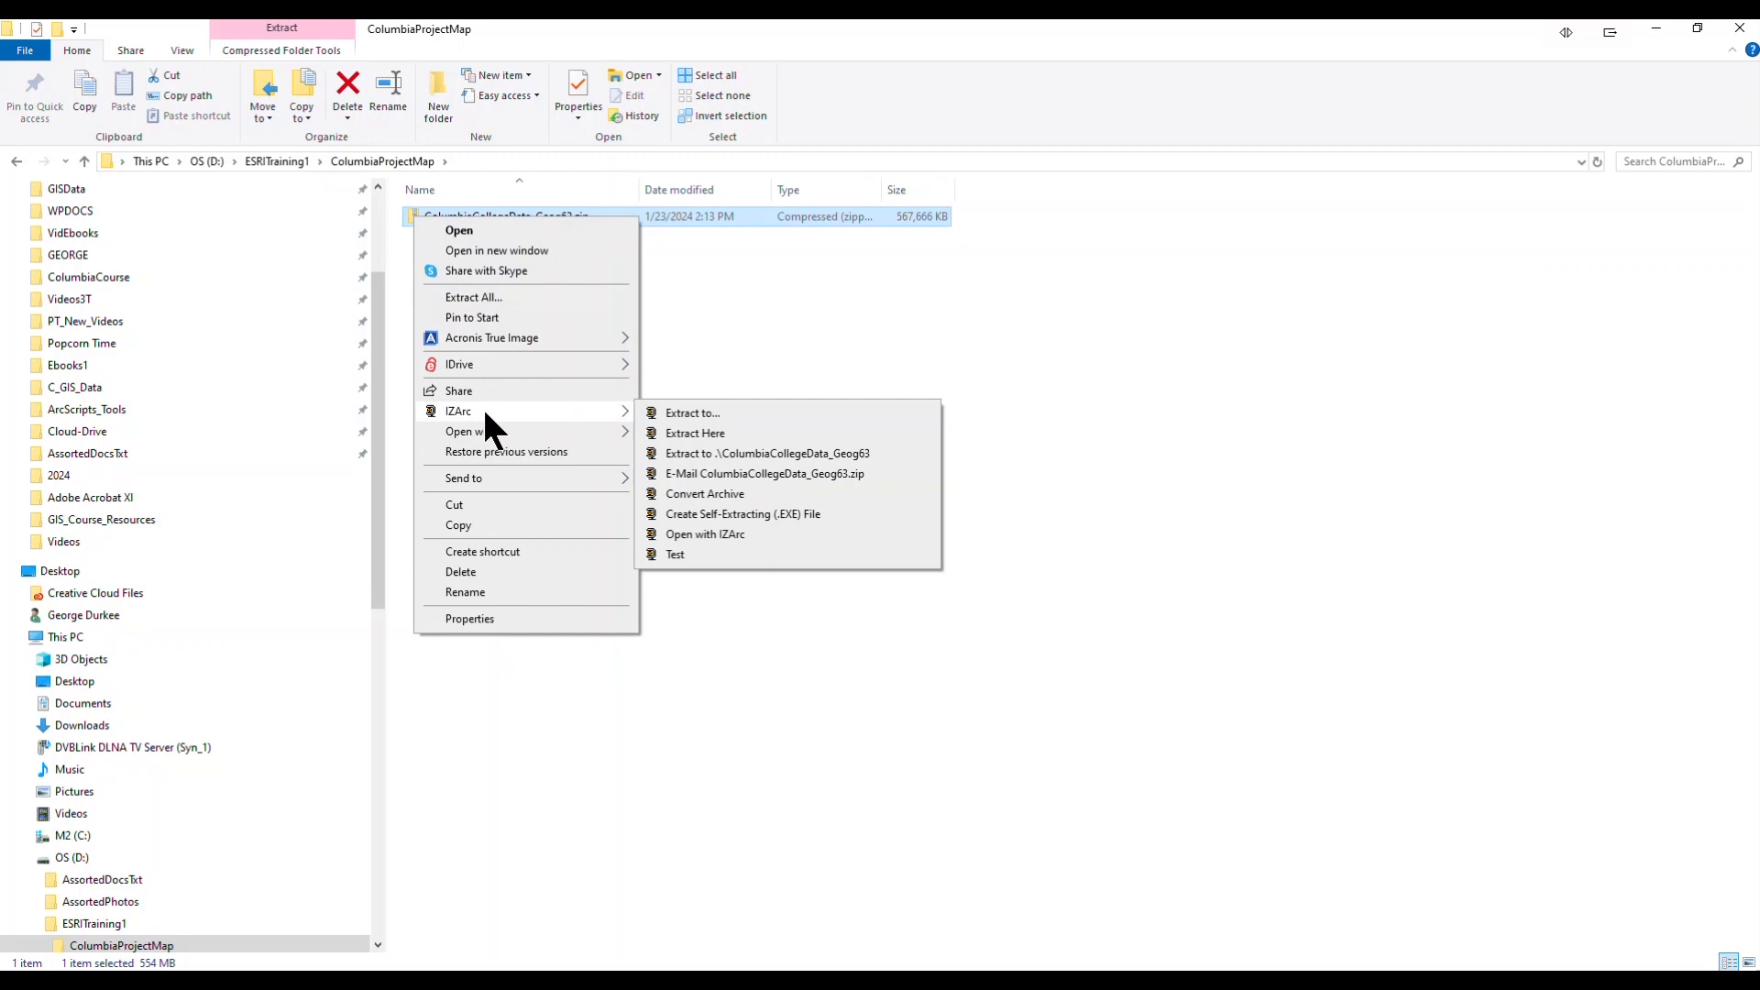
click(731, 433)
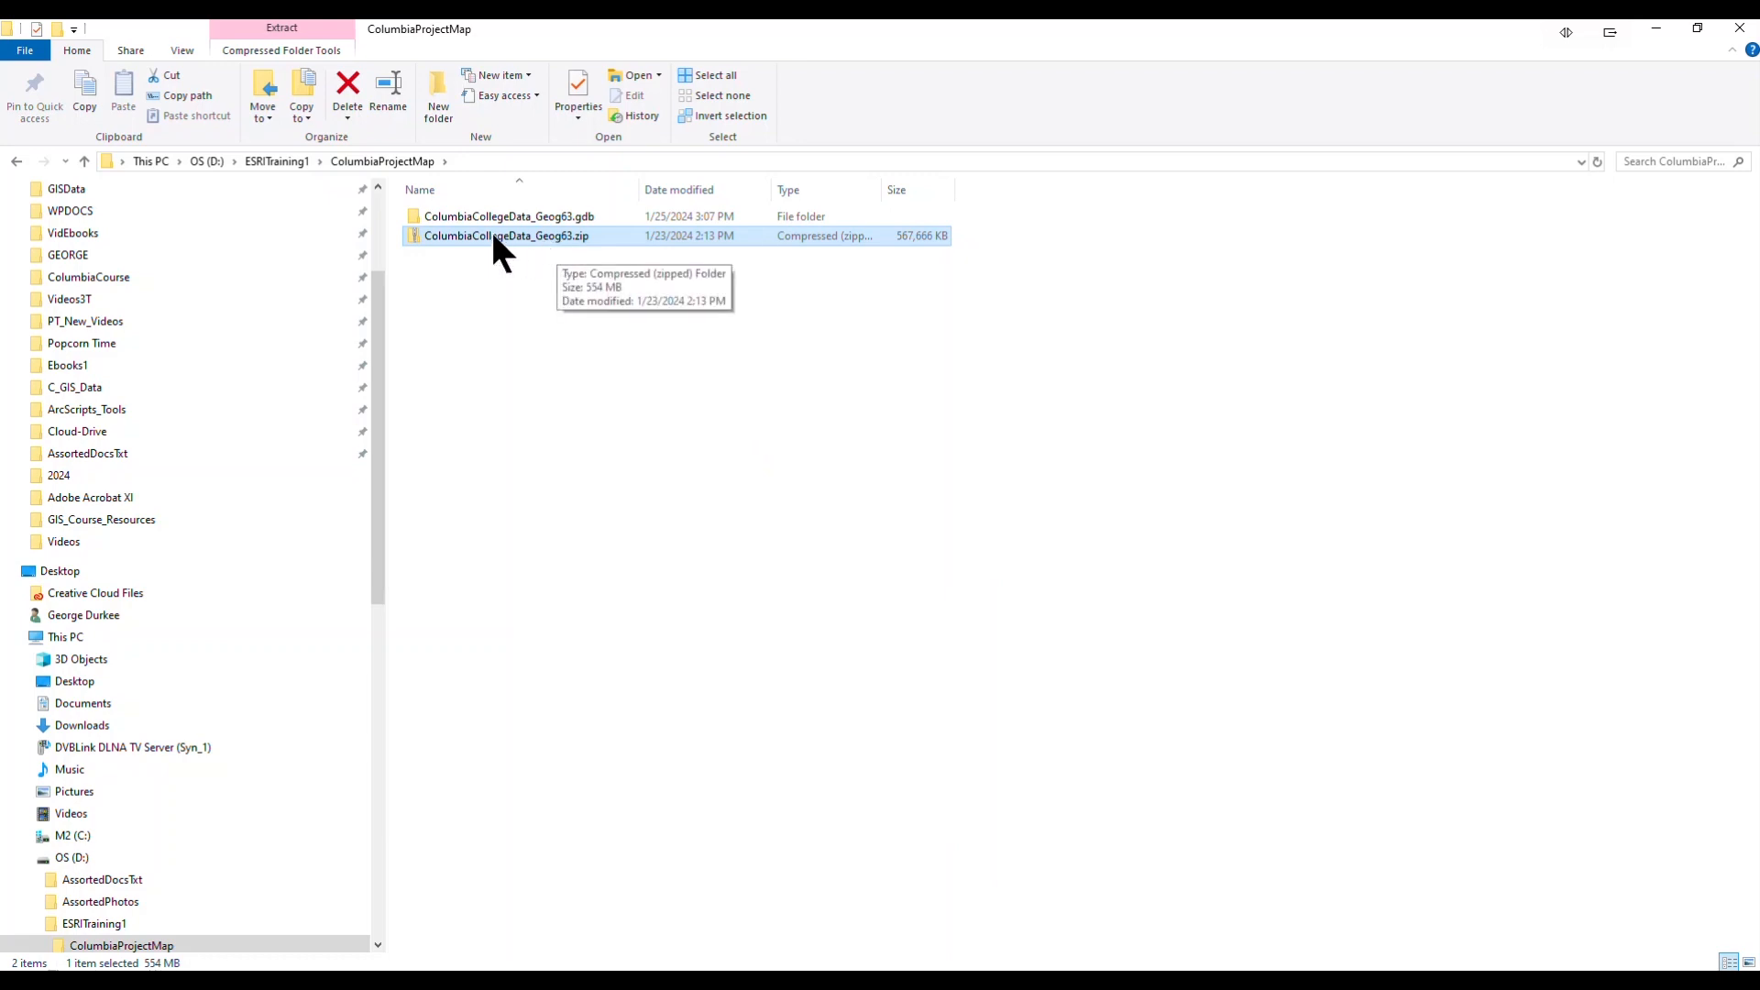
click(411, 220)
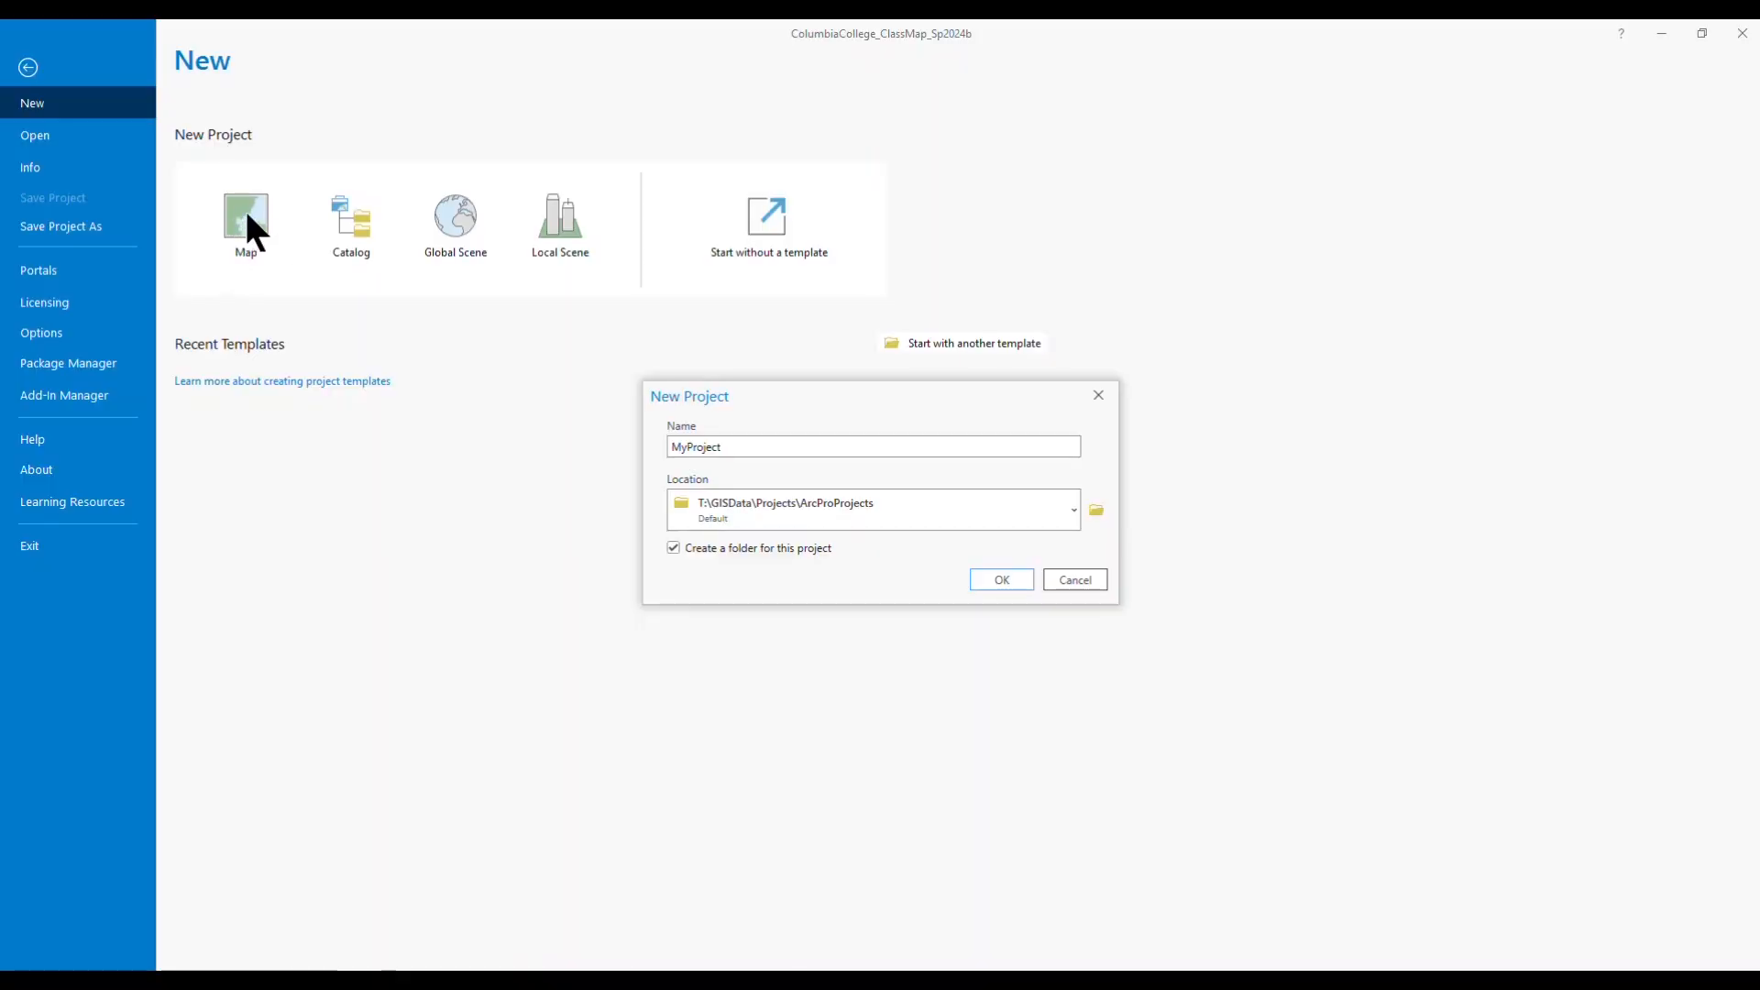
double_click(743, 445)
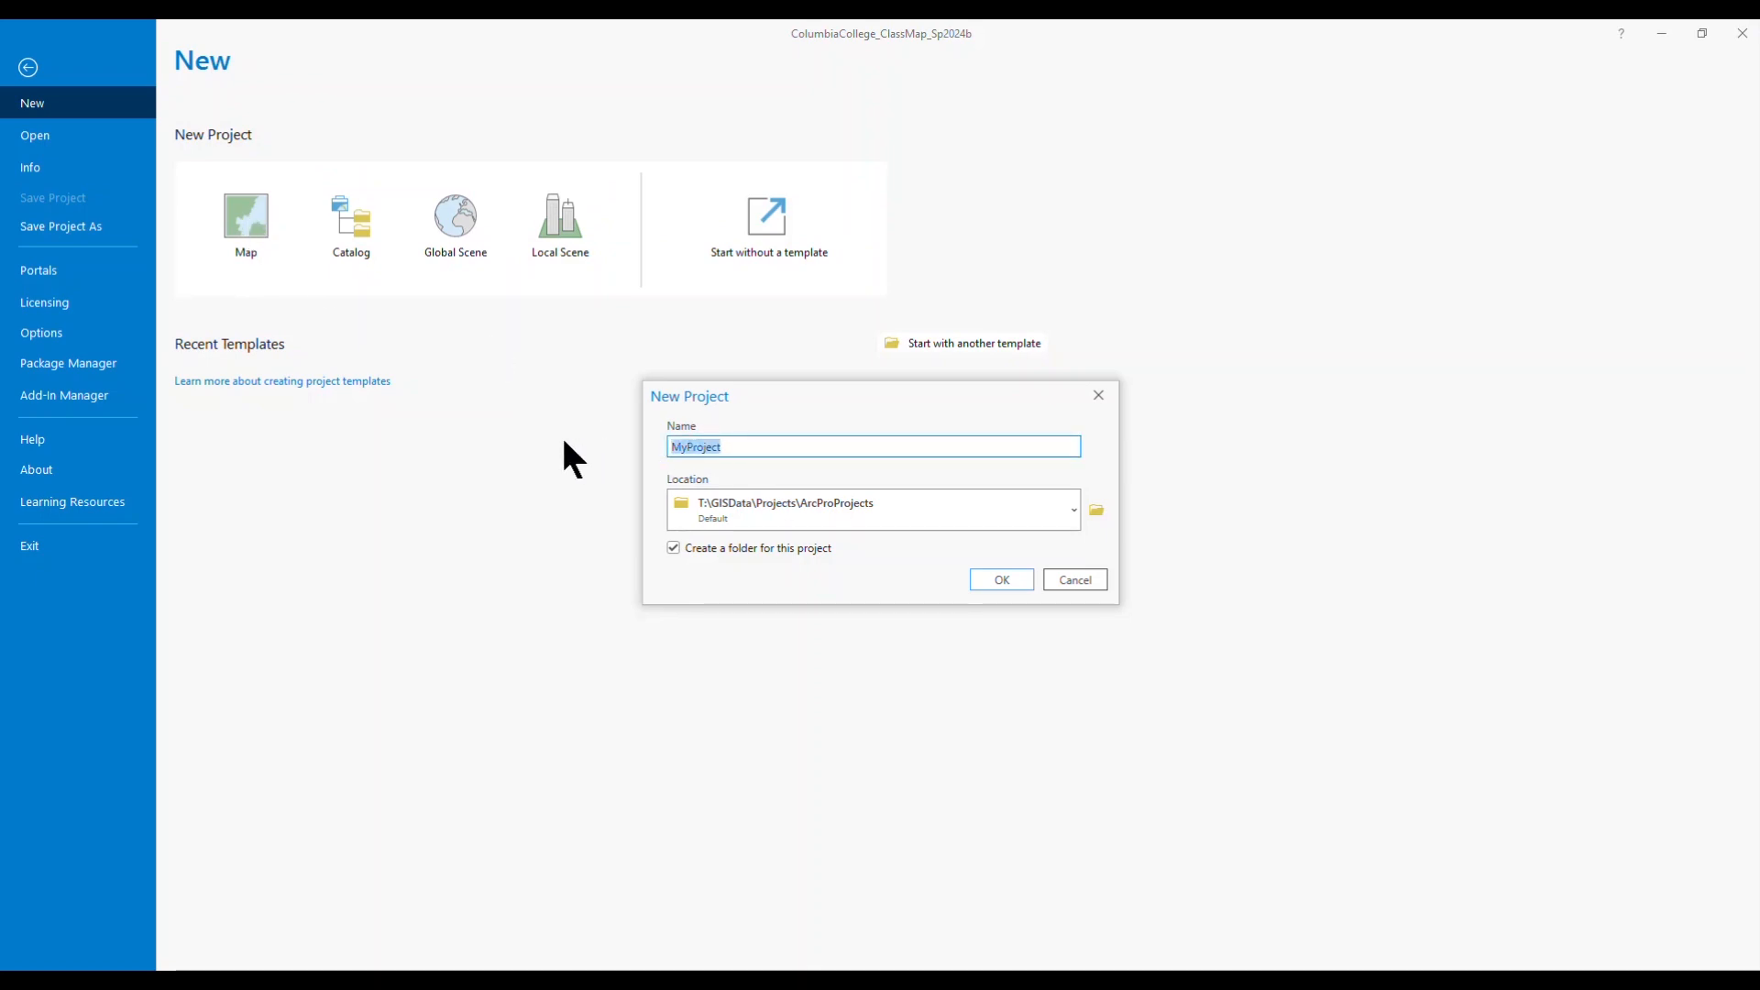
text(ColumbiaCa)
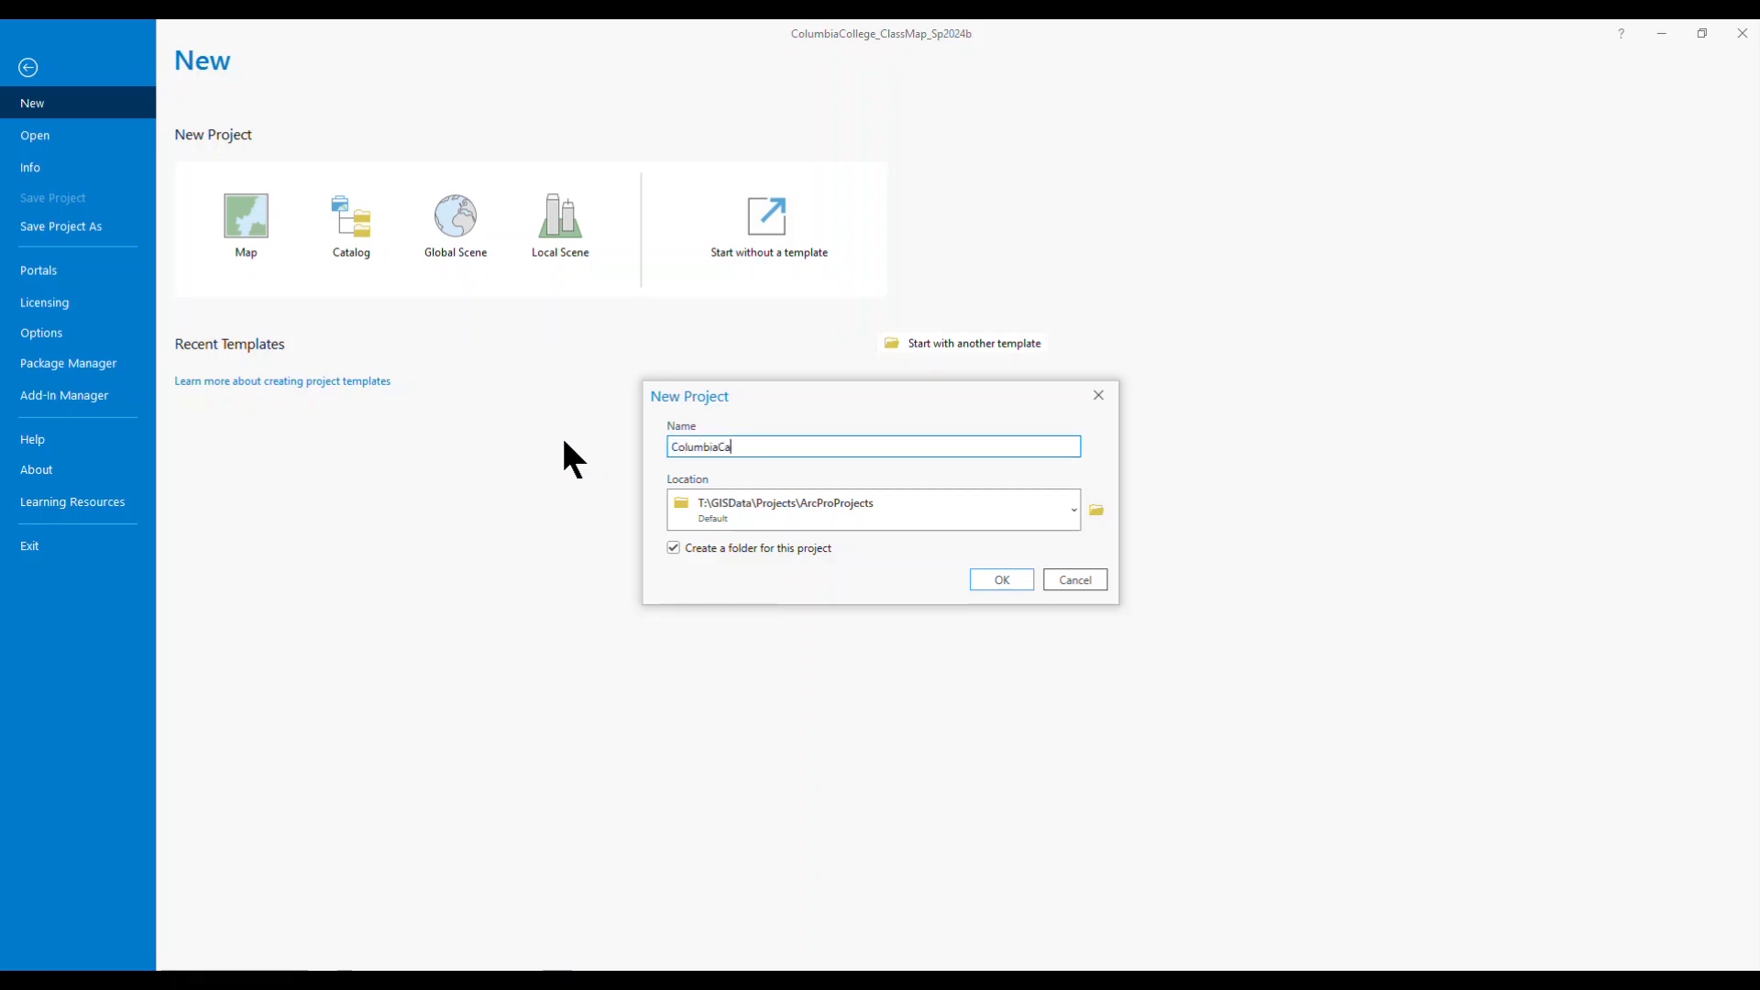
text(mpusMap_GD)
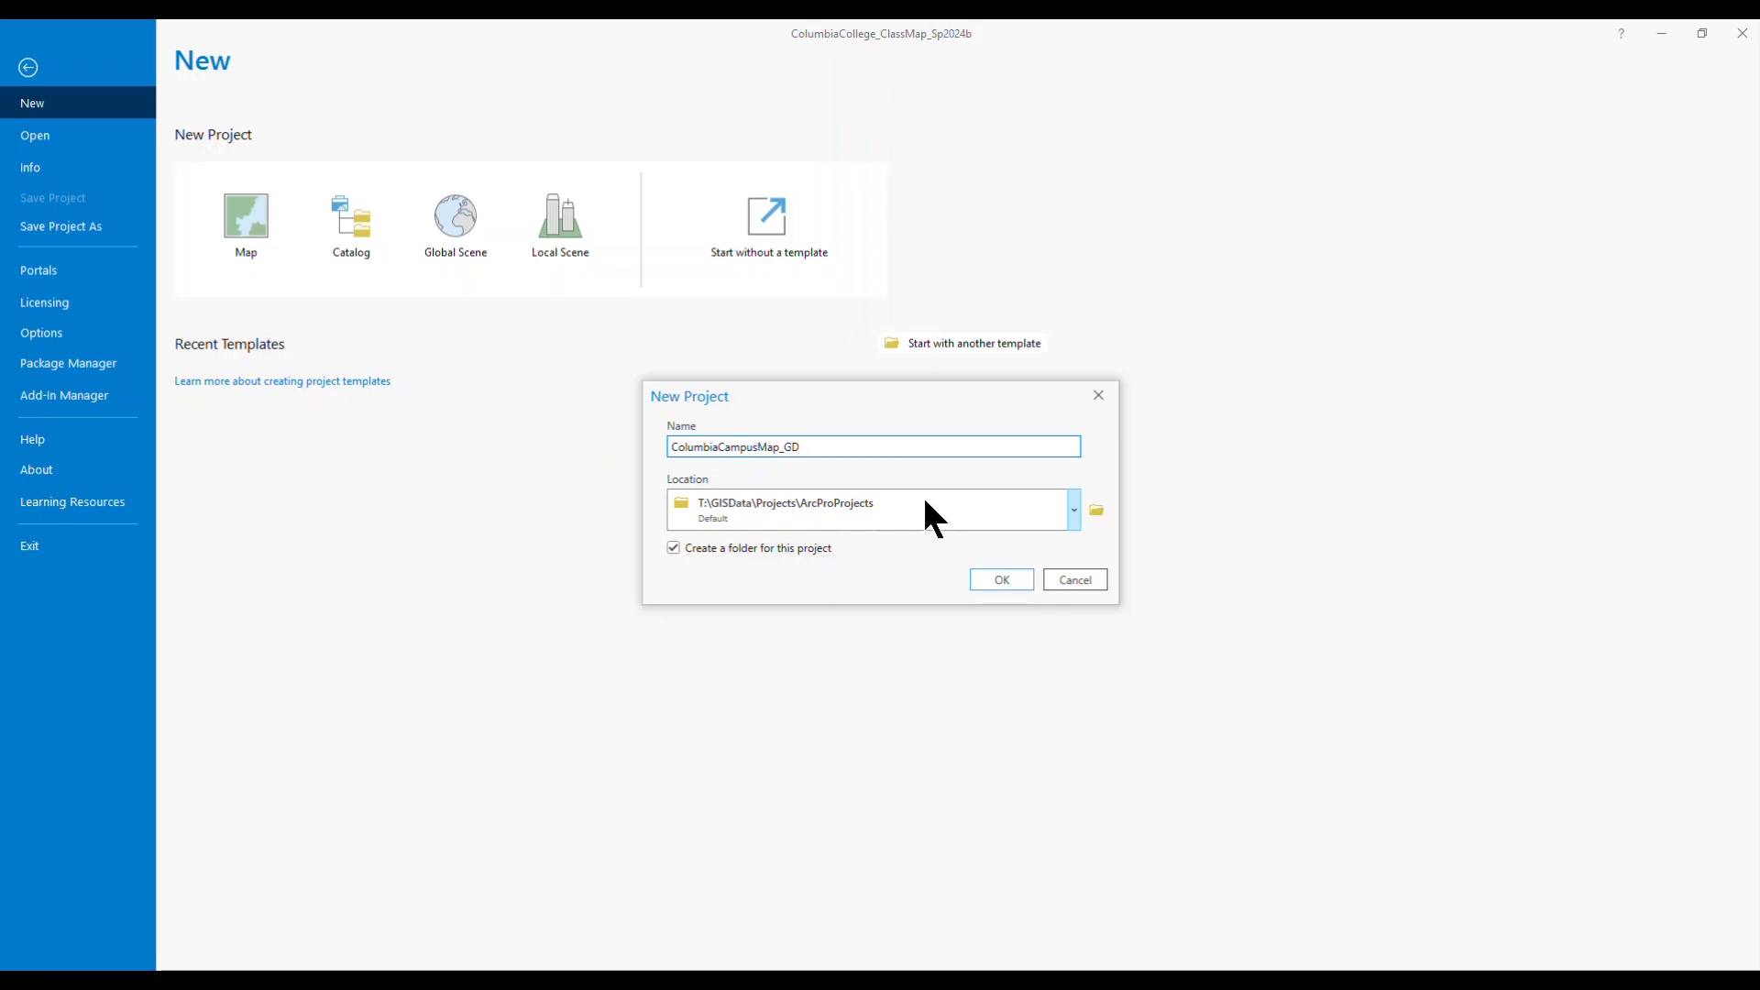
click(1097, 508)
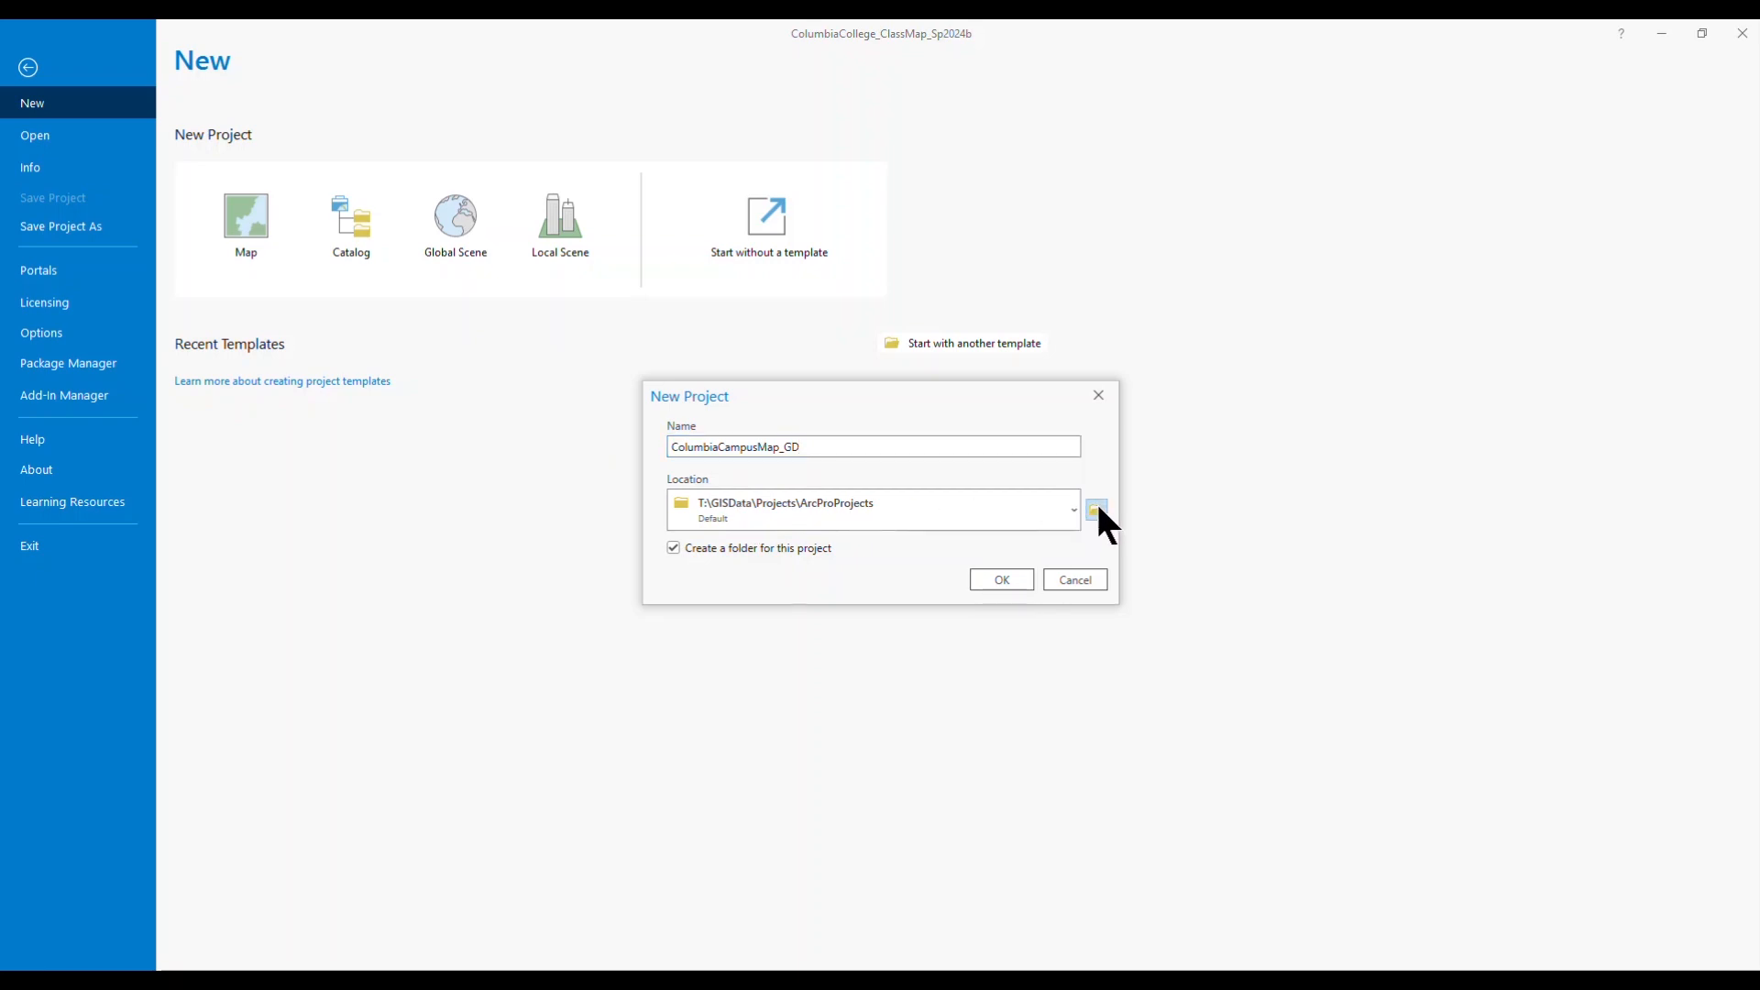
scroll(856, 719, down, 1)
scroll(854, 712, up, 1)
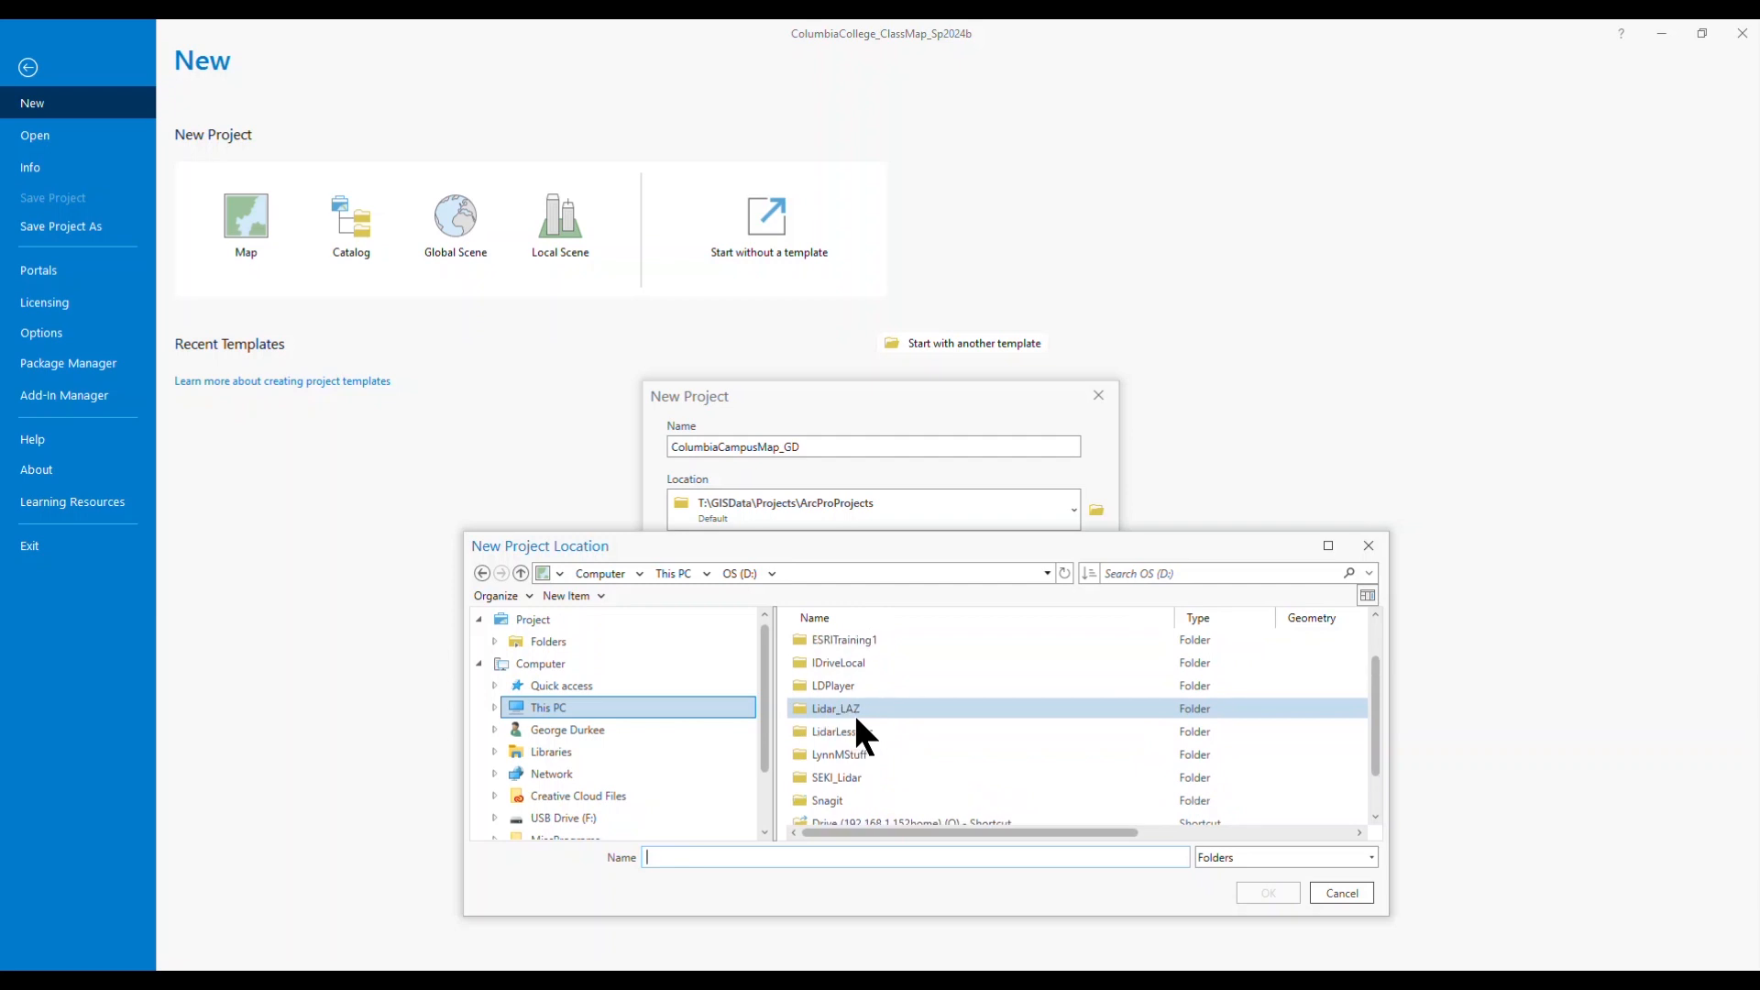
click(494, 707)
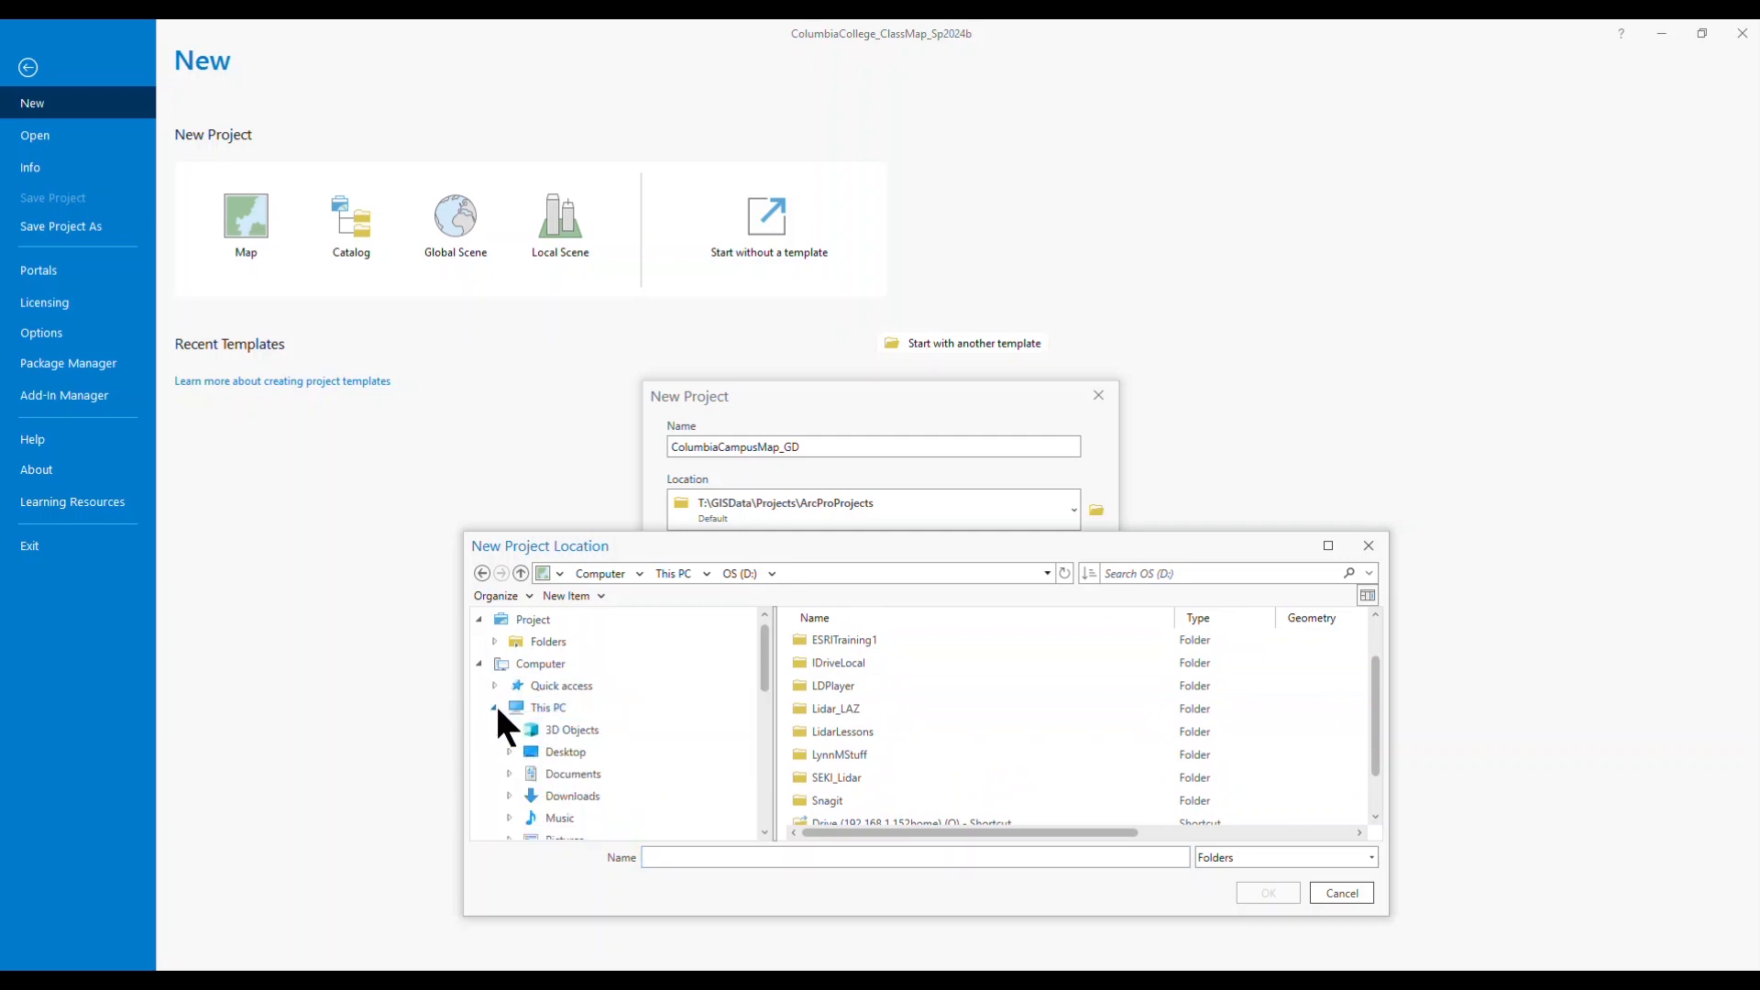
scroll(514, 781, down, 1)
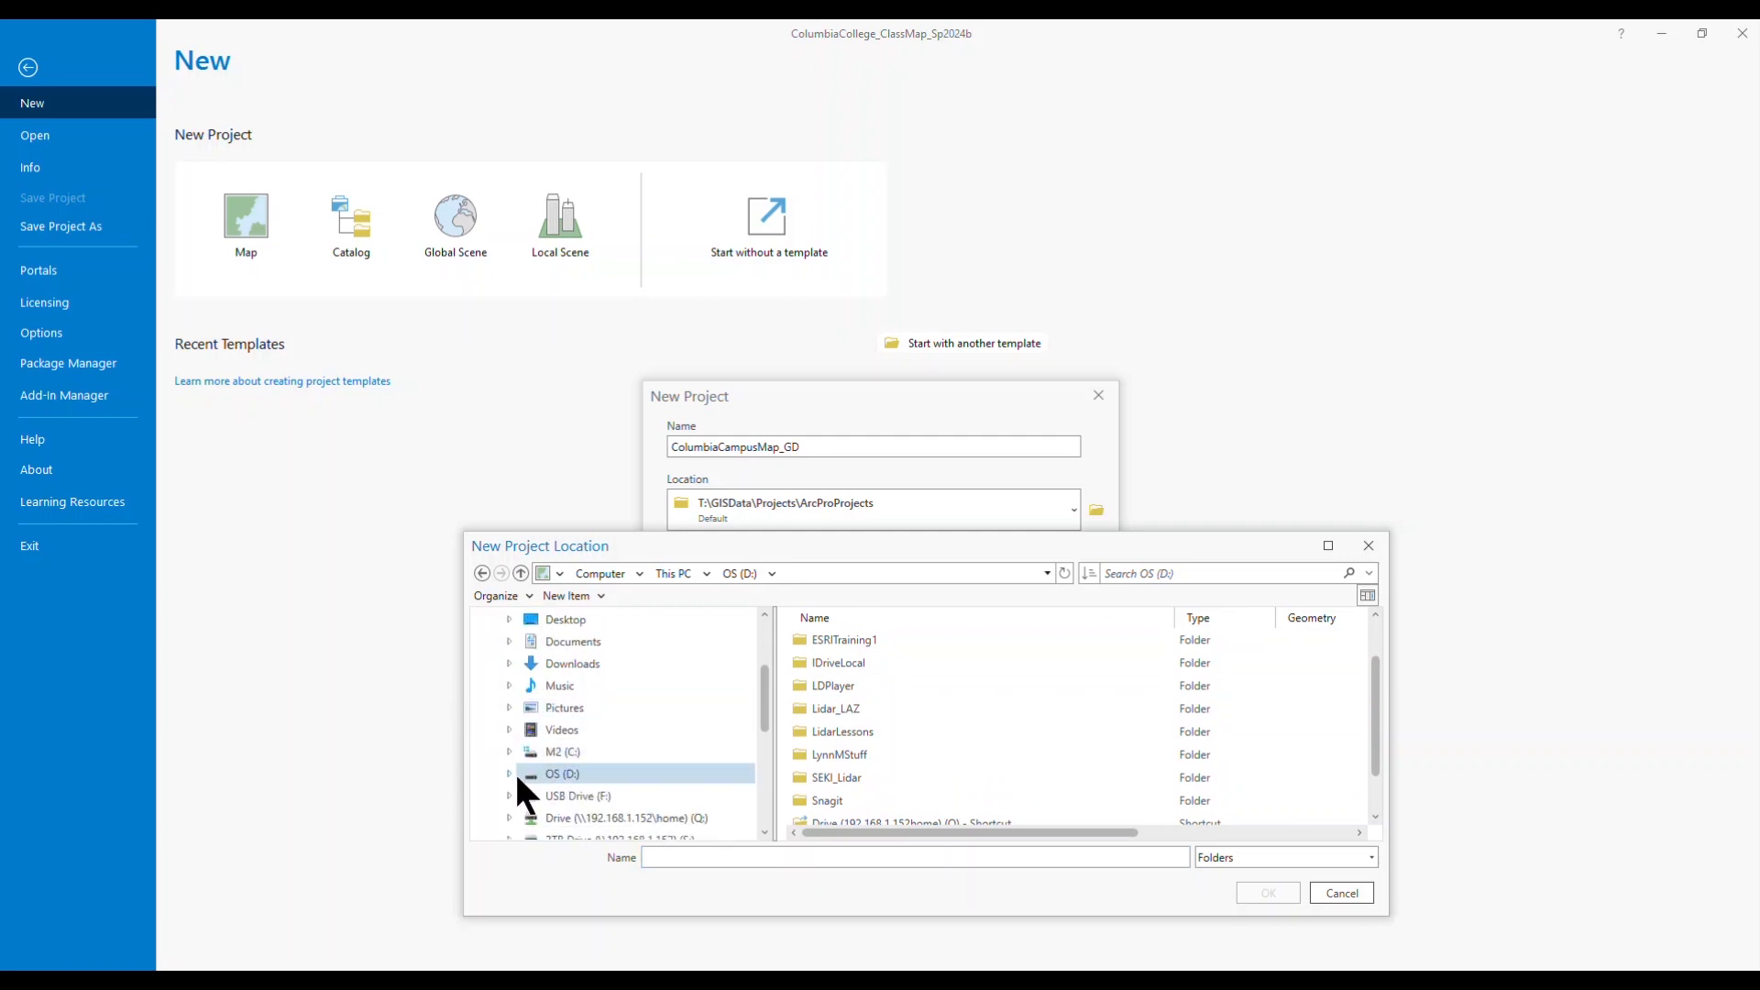
click(509, 771)
scroll(609, 744, down, 2)
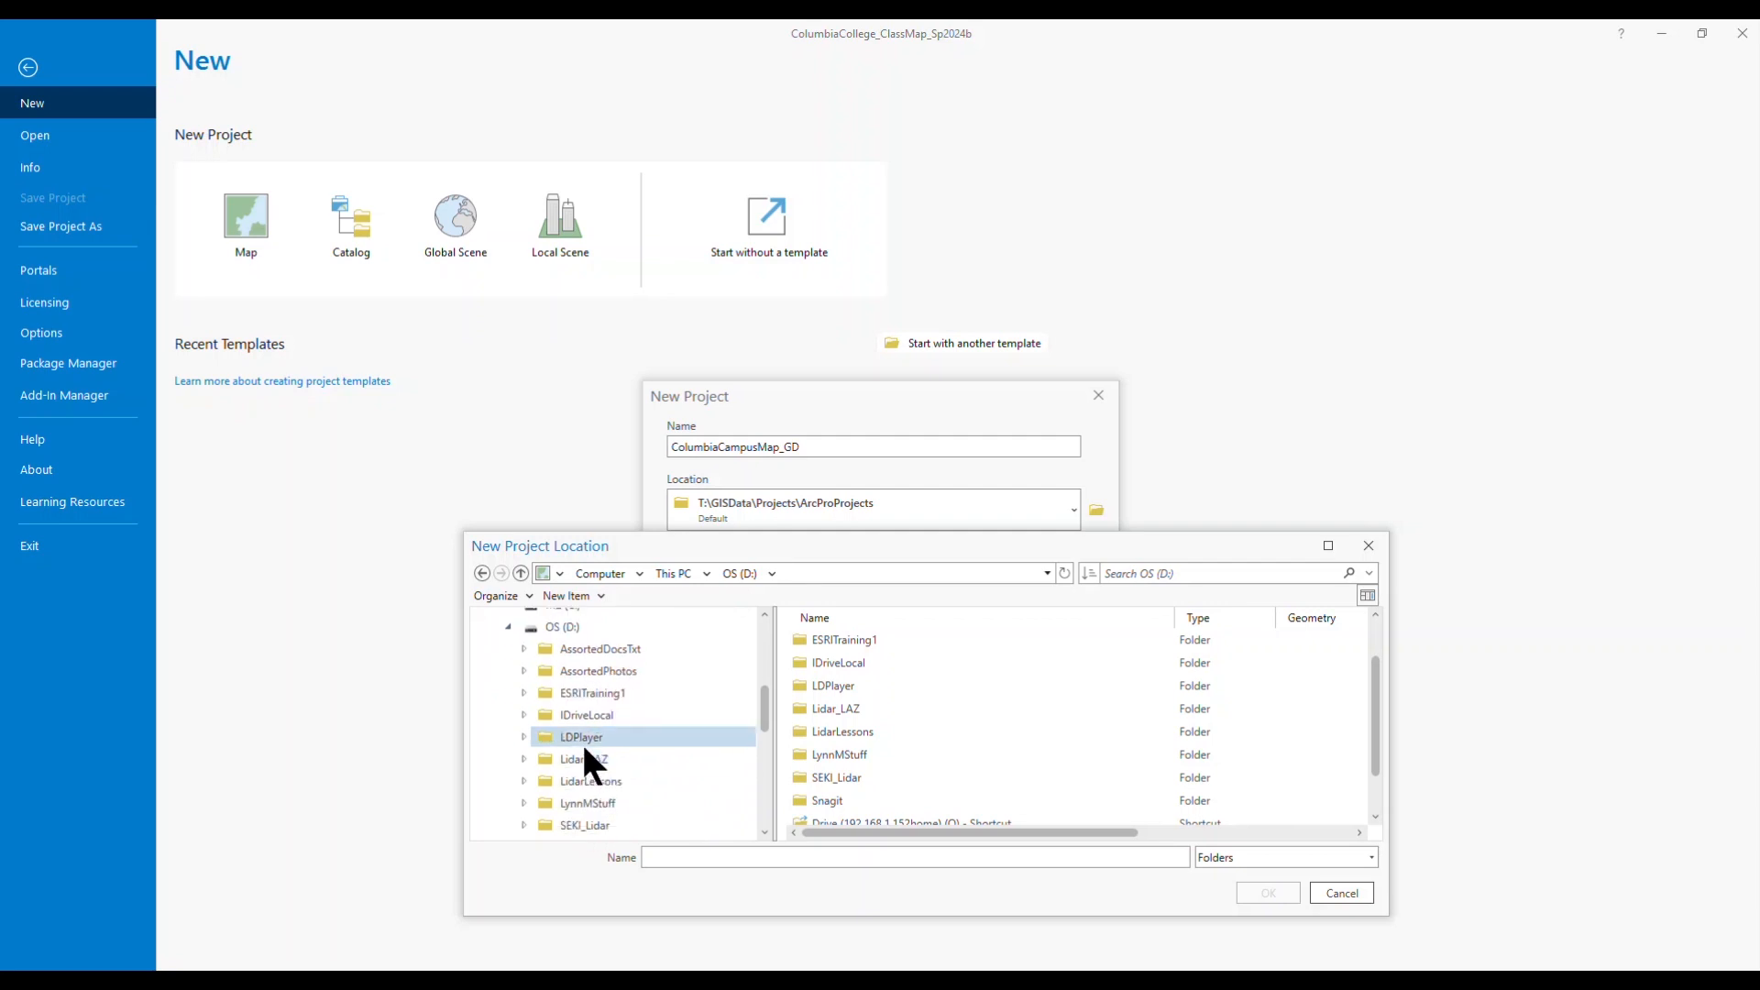
double_click(796, 640)
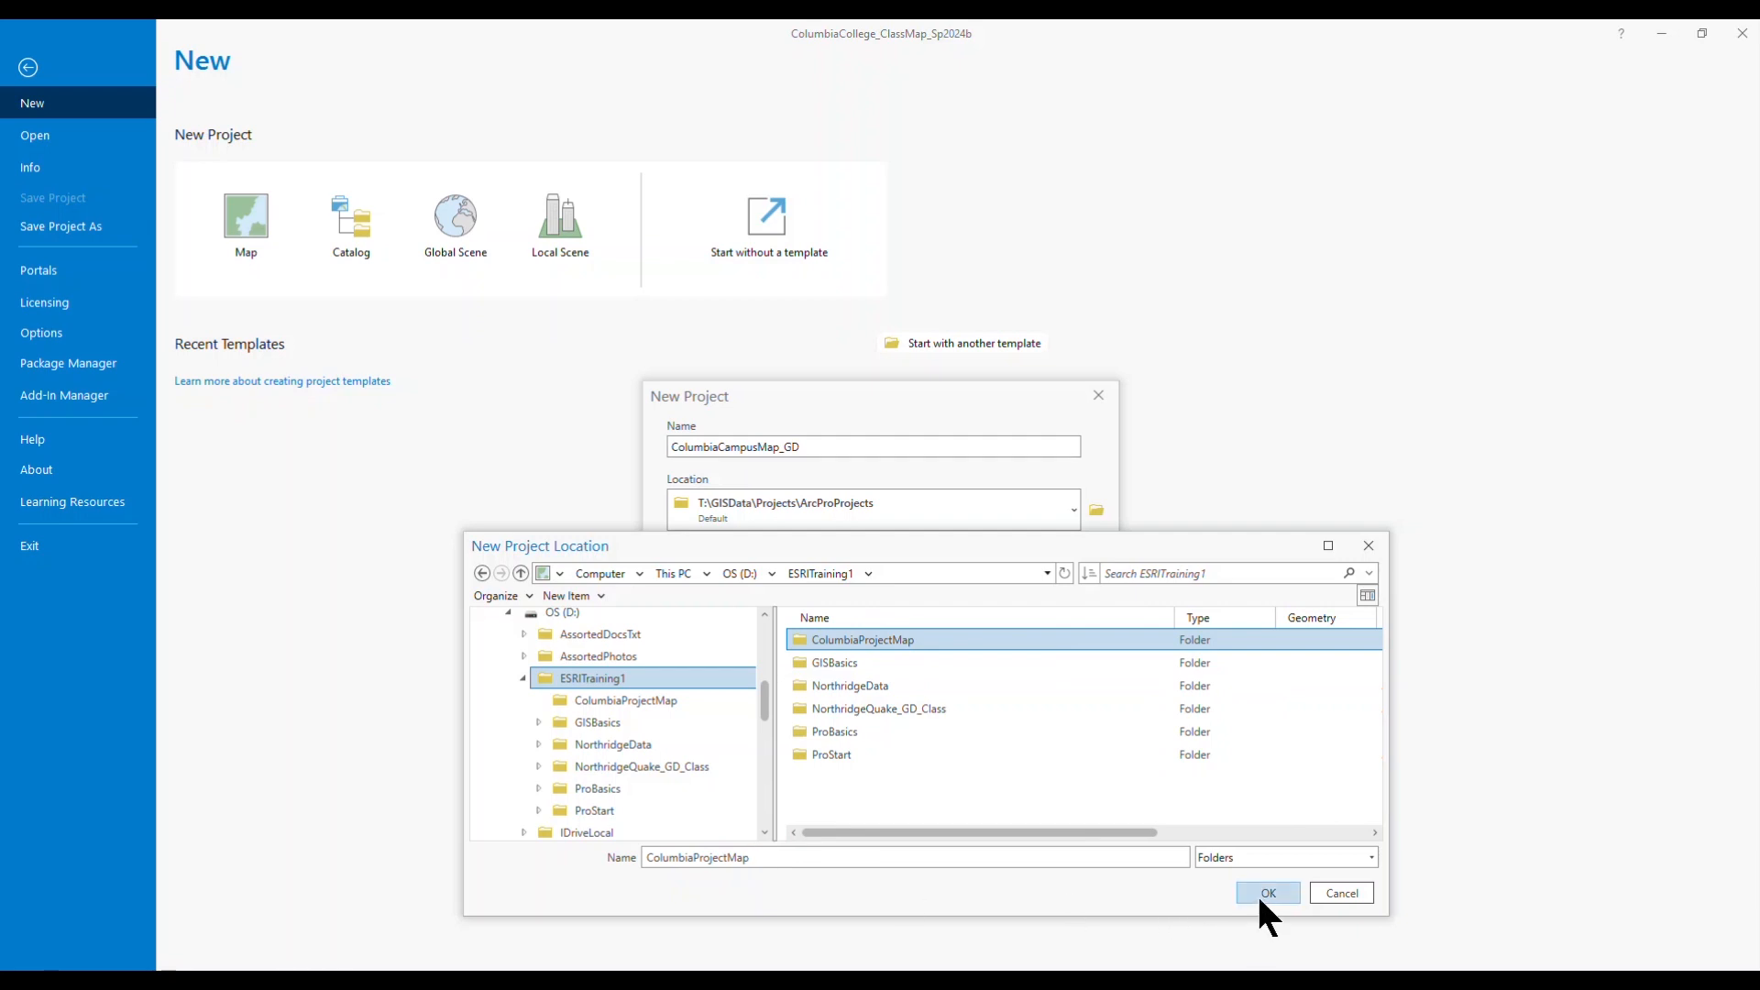
drag(900, 541, 1004, 635)
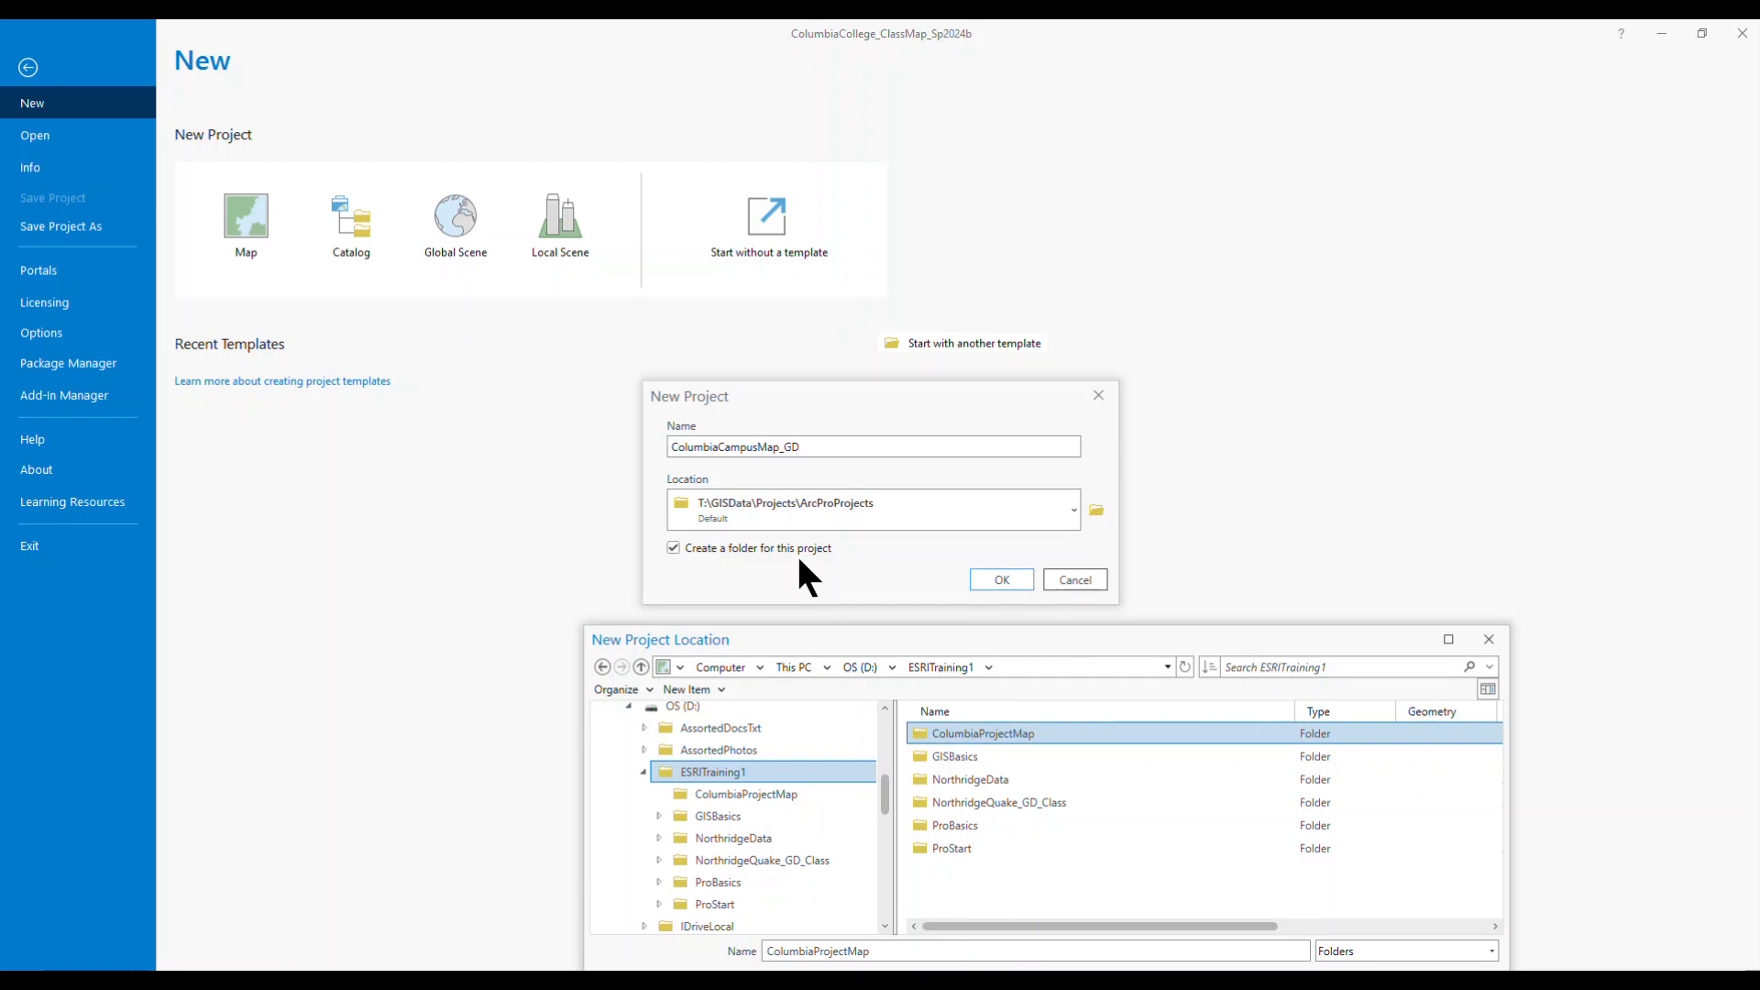
drag(834, 630, 728, 480)
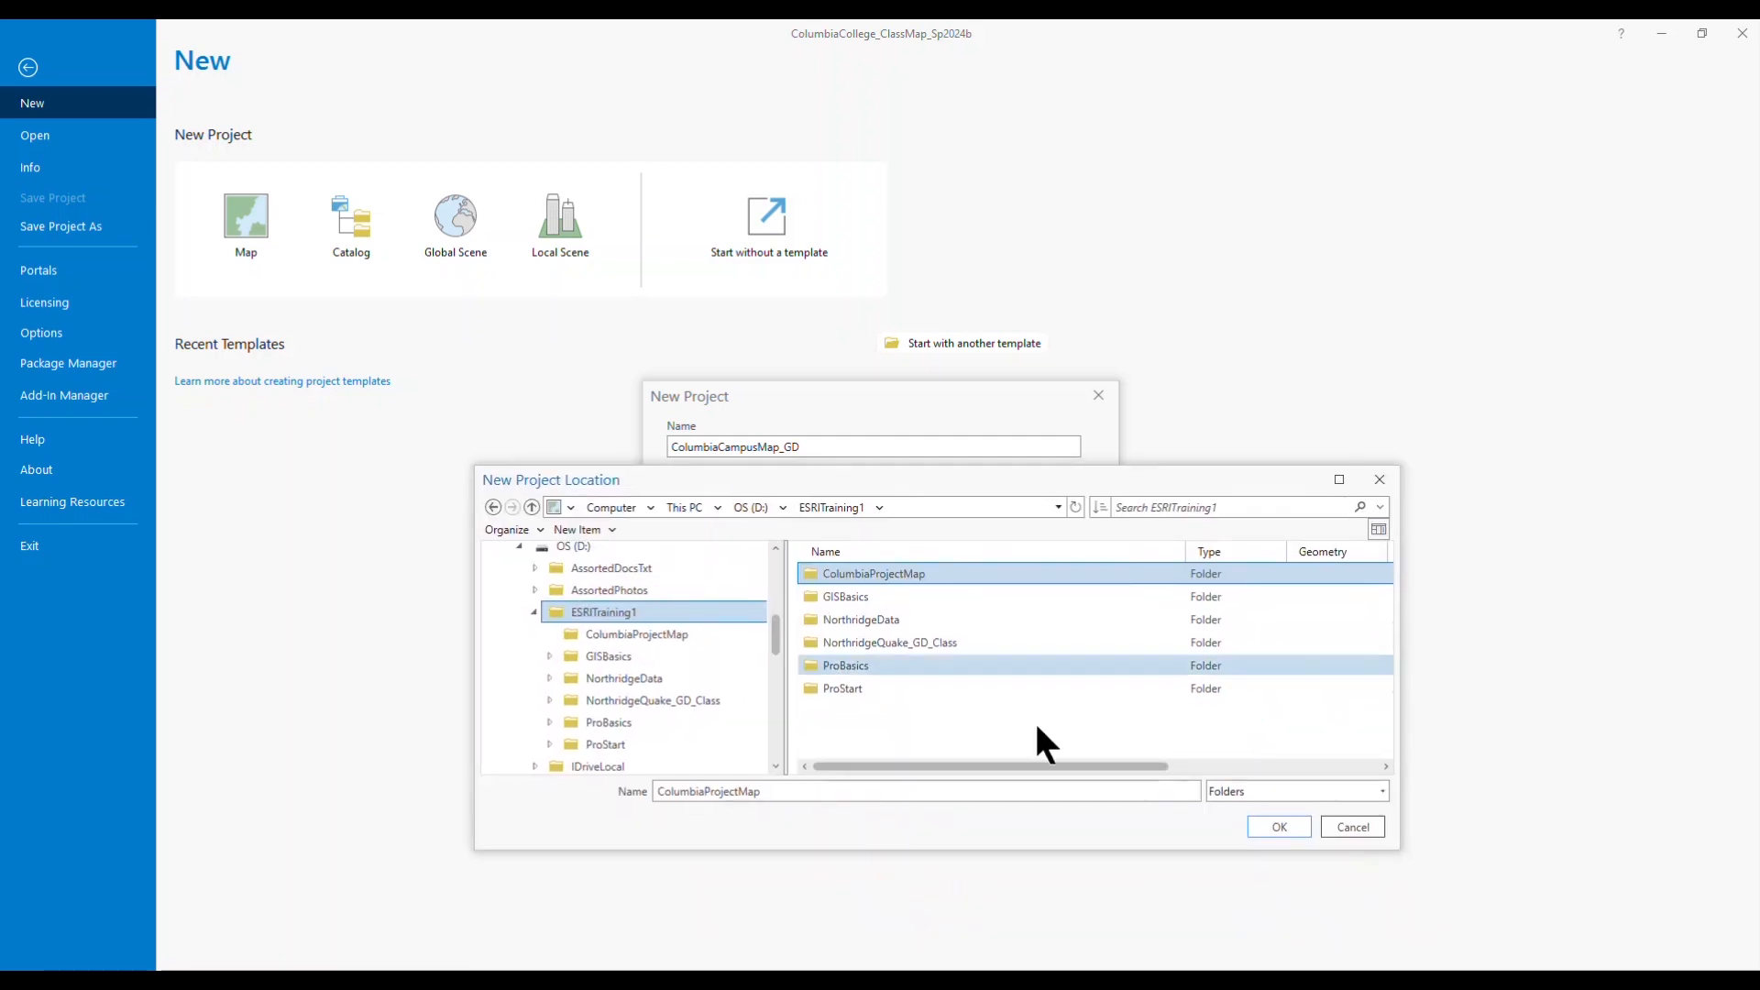
click(1334, 823)
click(1076, 587)
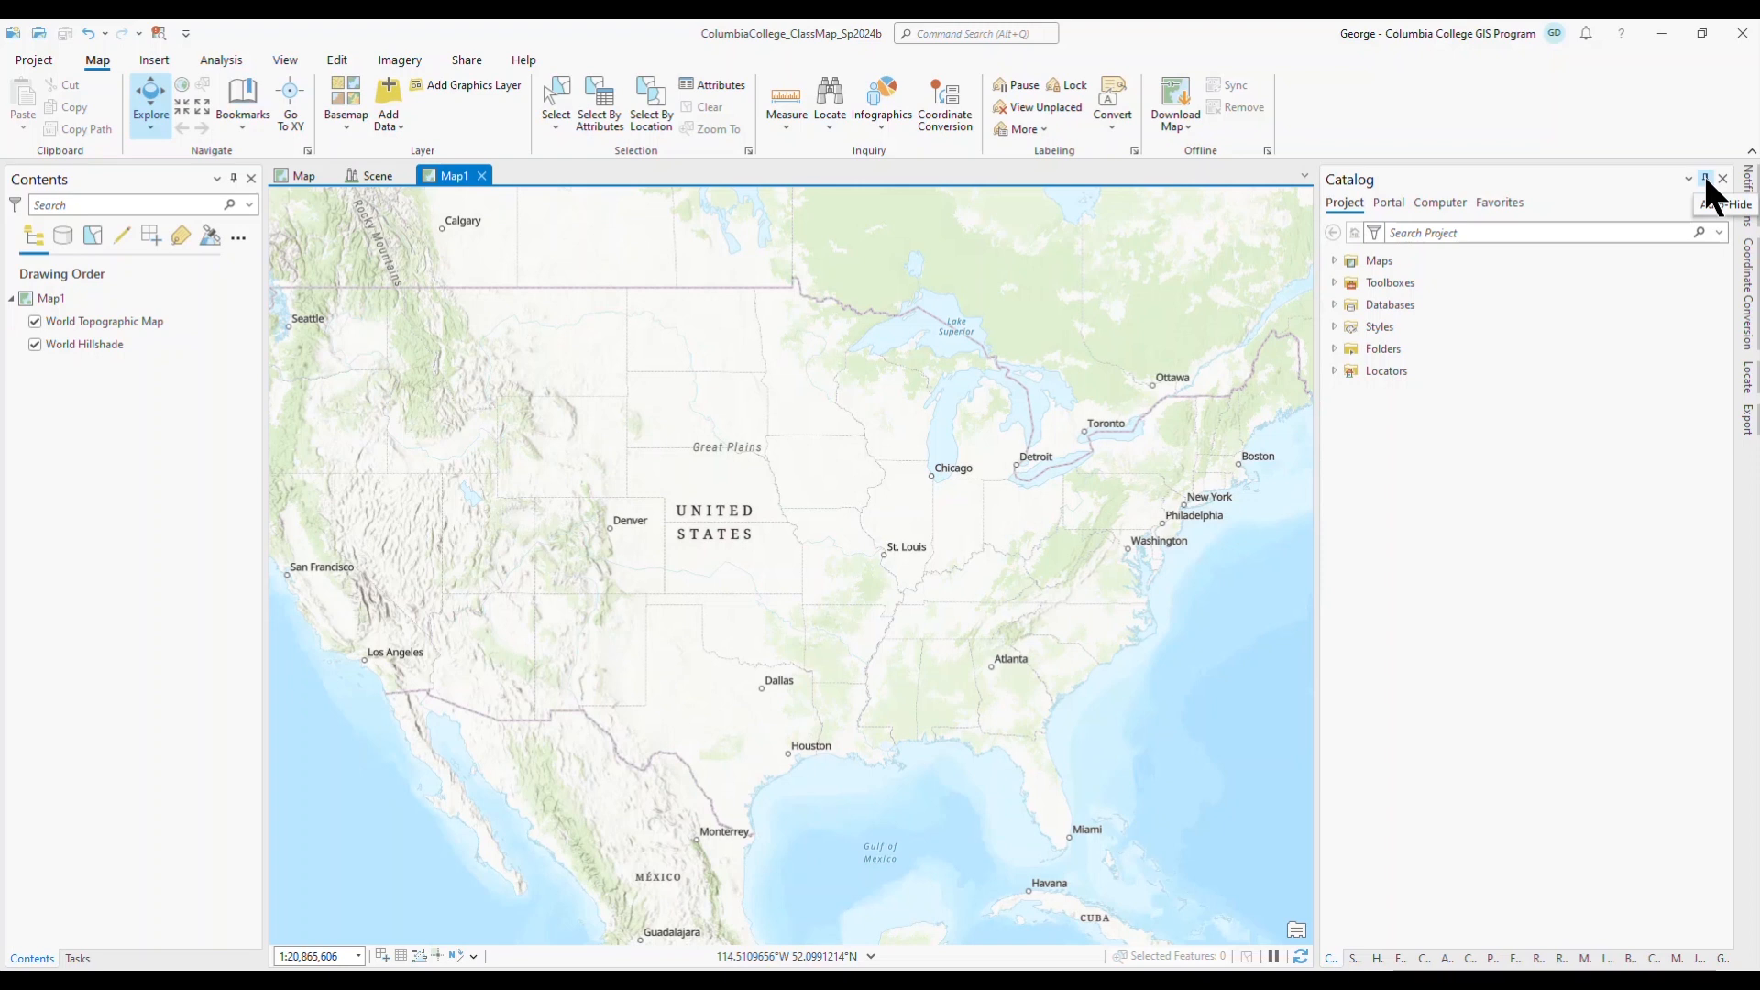
- Add a folder connection to the ColumbiaProjectMap folder in ESRITraining1 to the project
click(1335, 349)
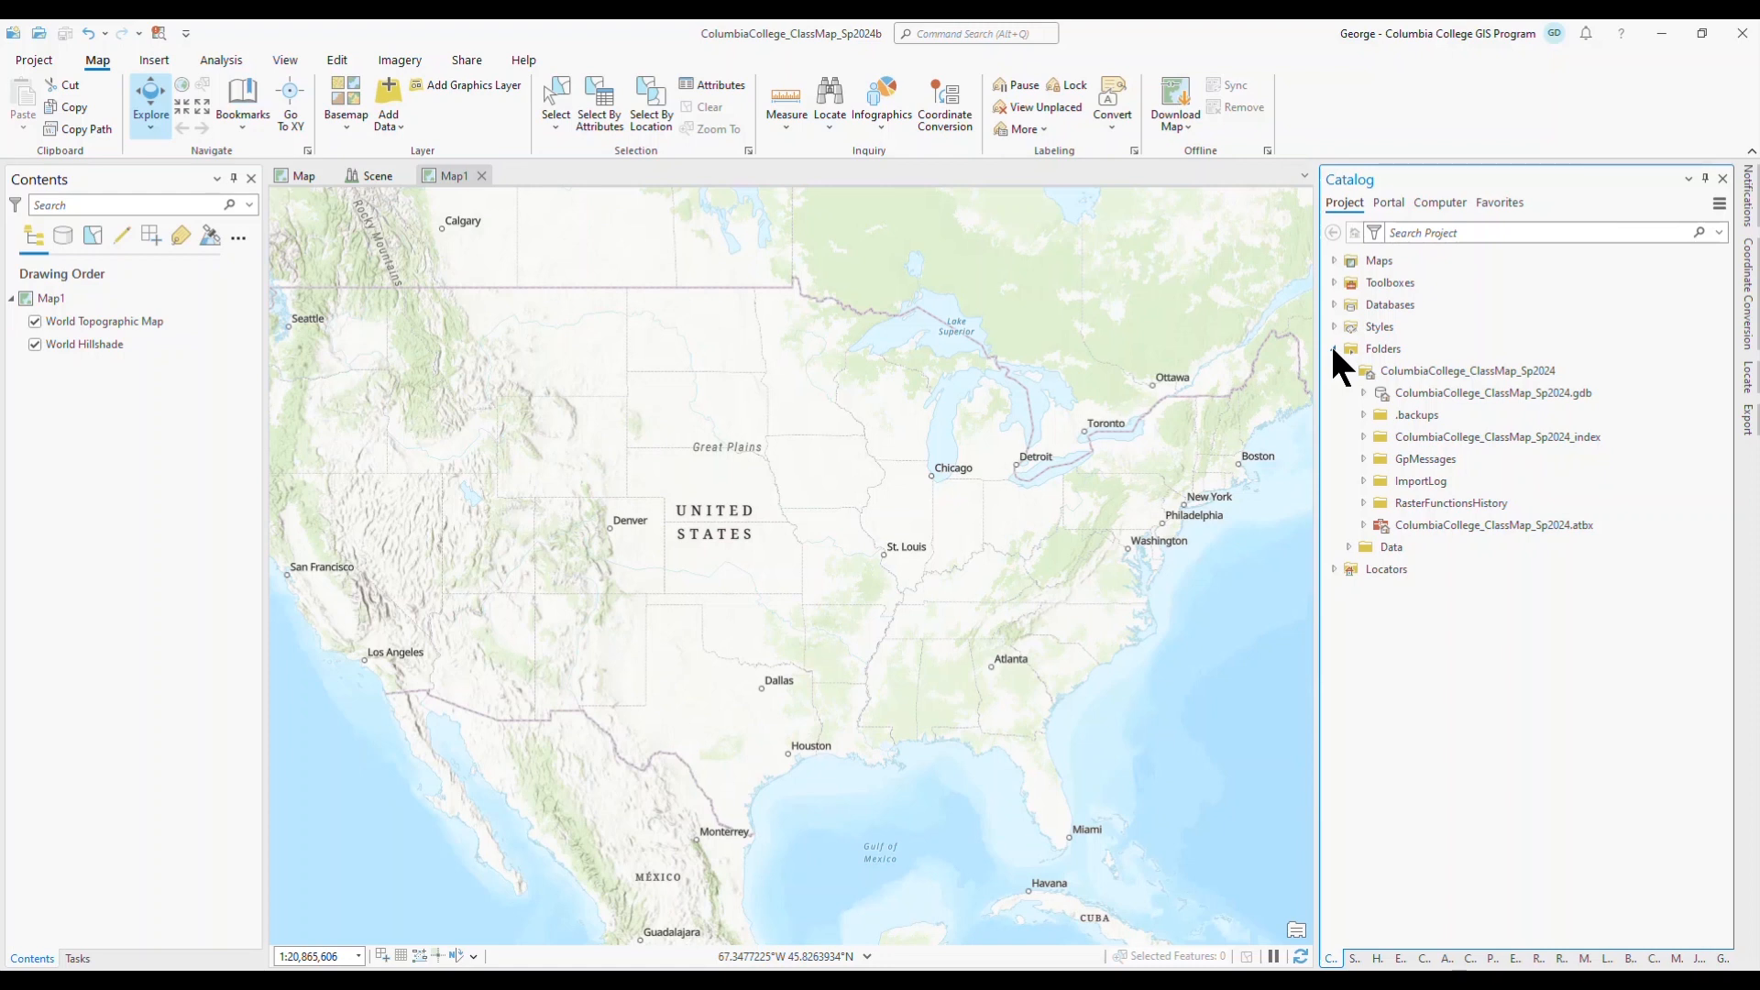
right_click(1356, 348)
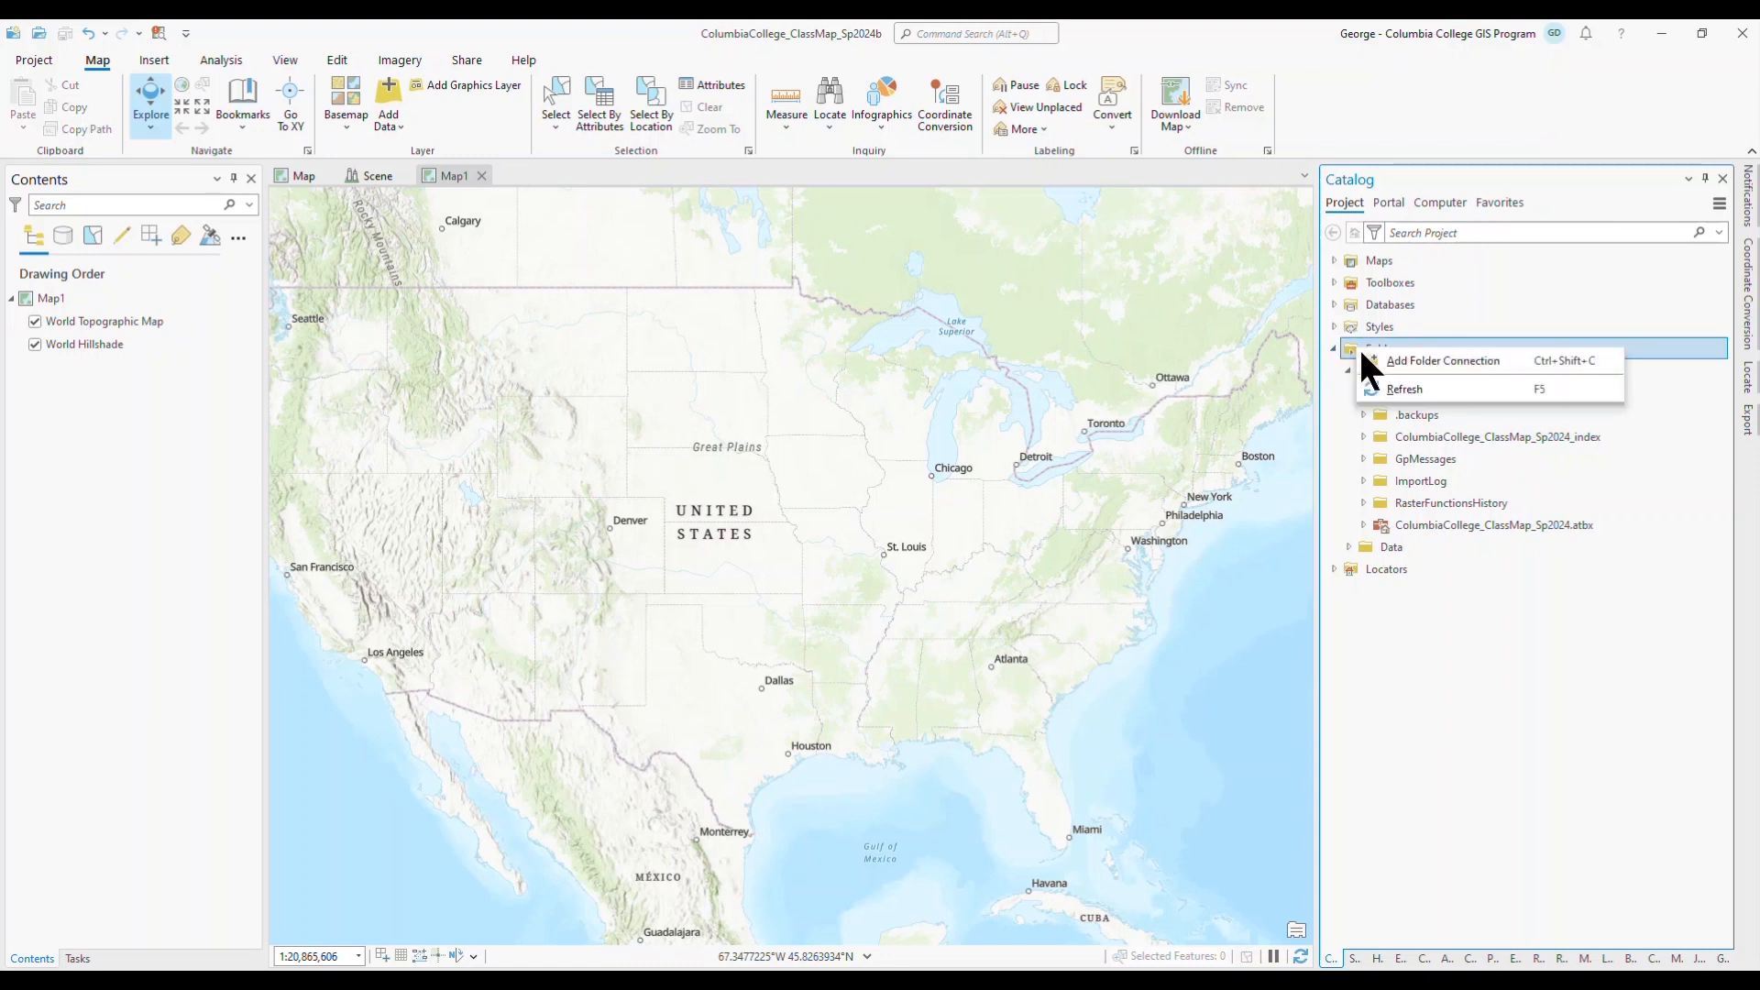
click(1400, 361)
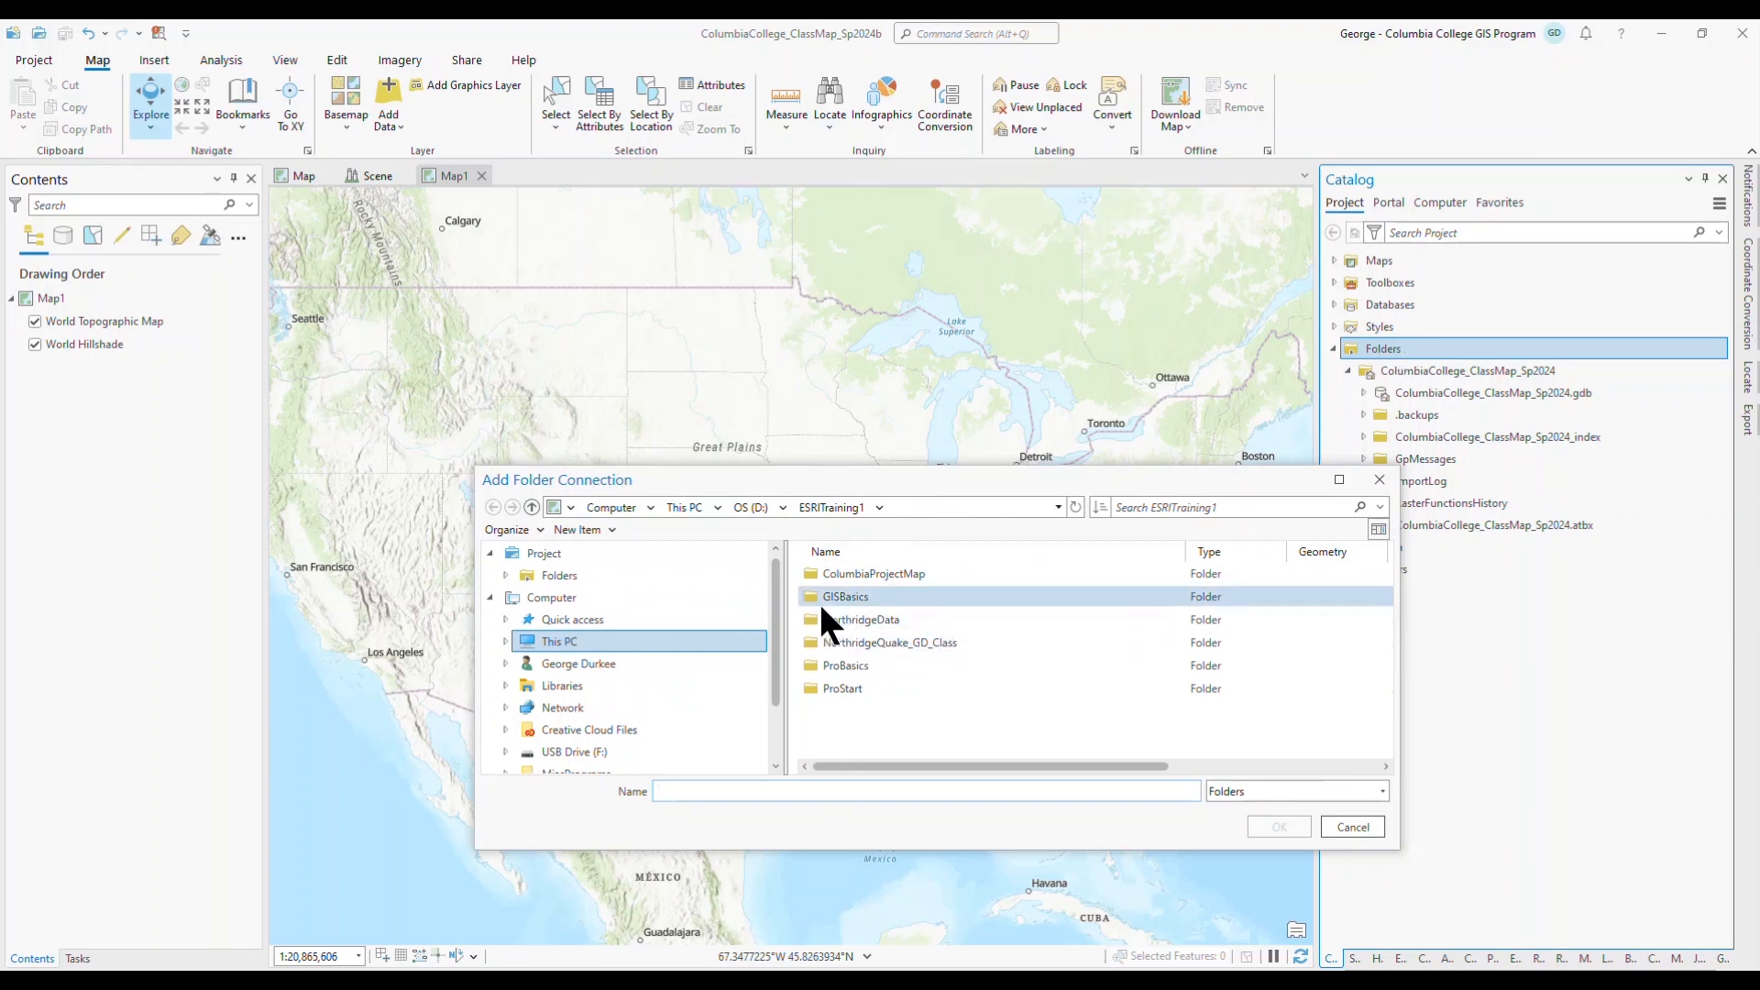
click(808, 565)
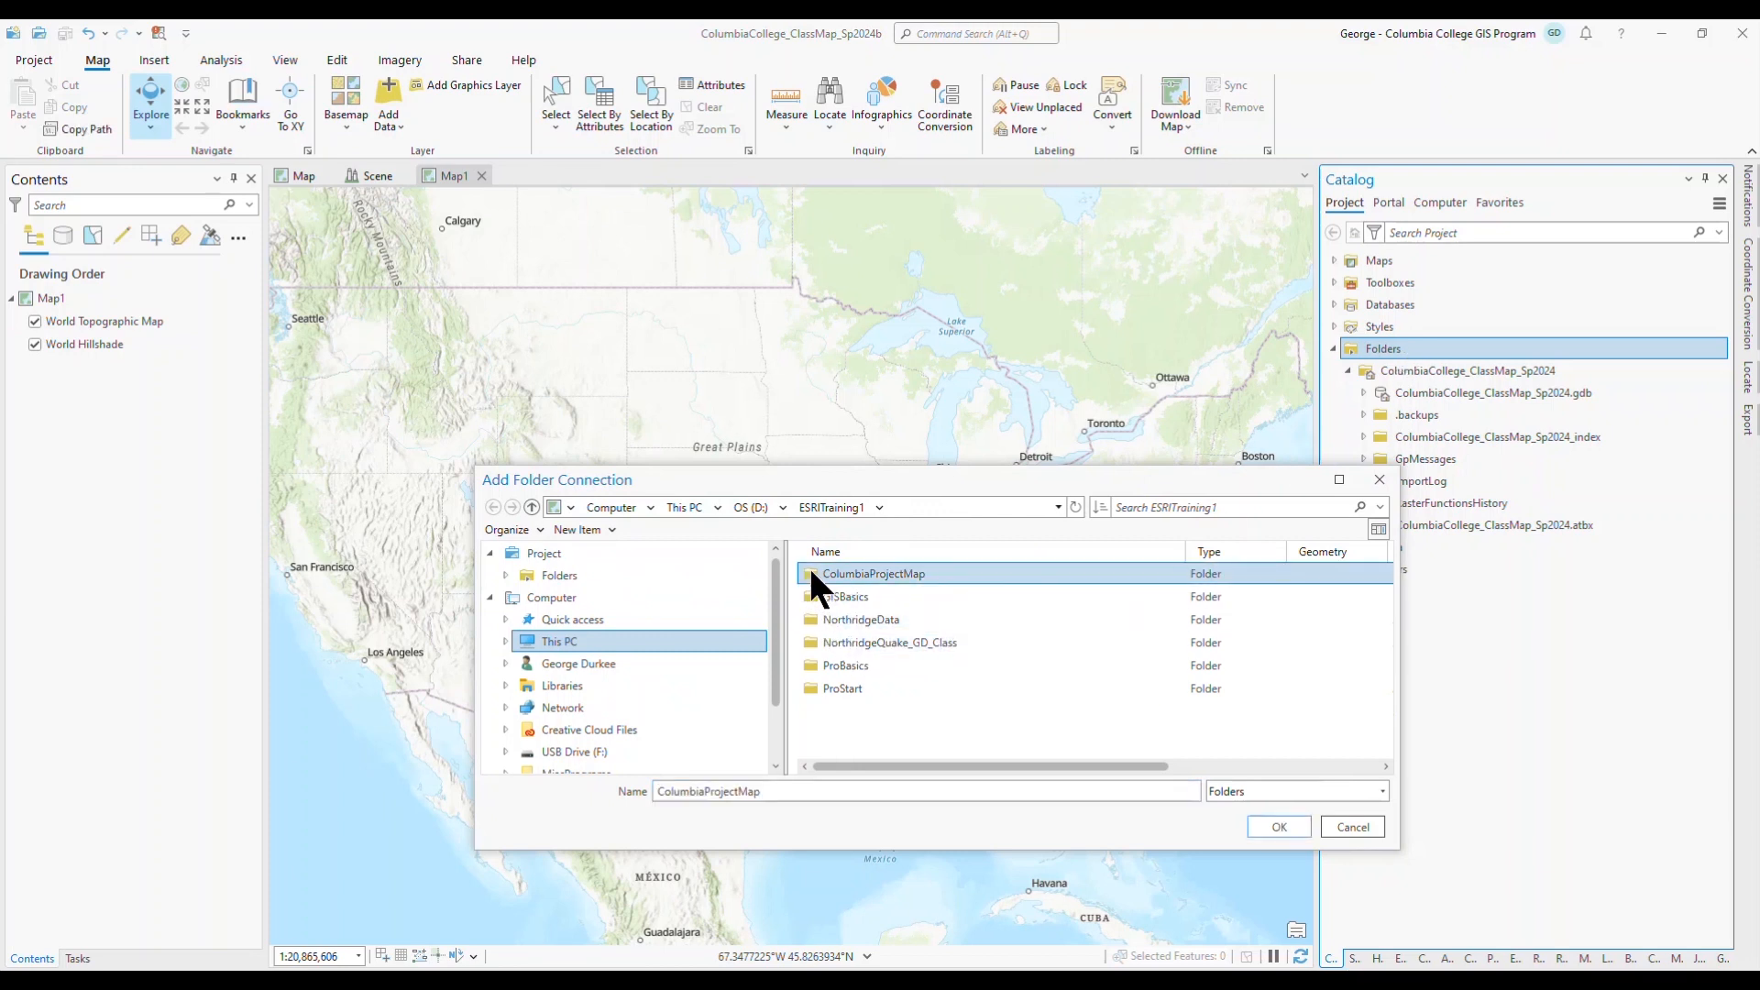
click(1274, 825)
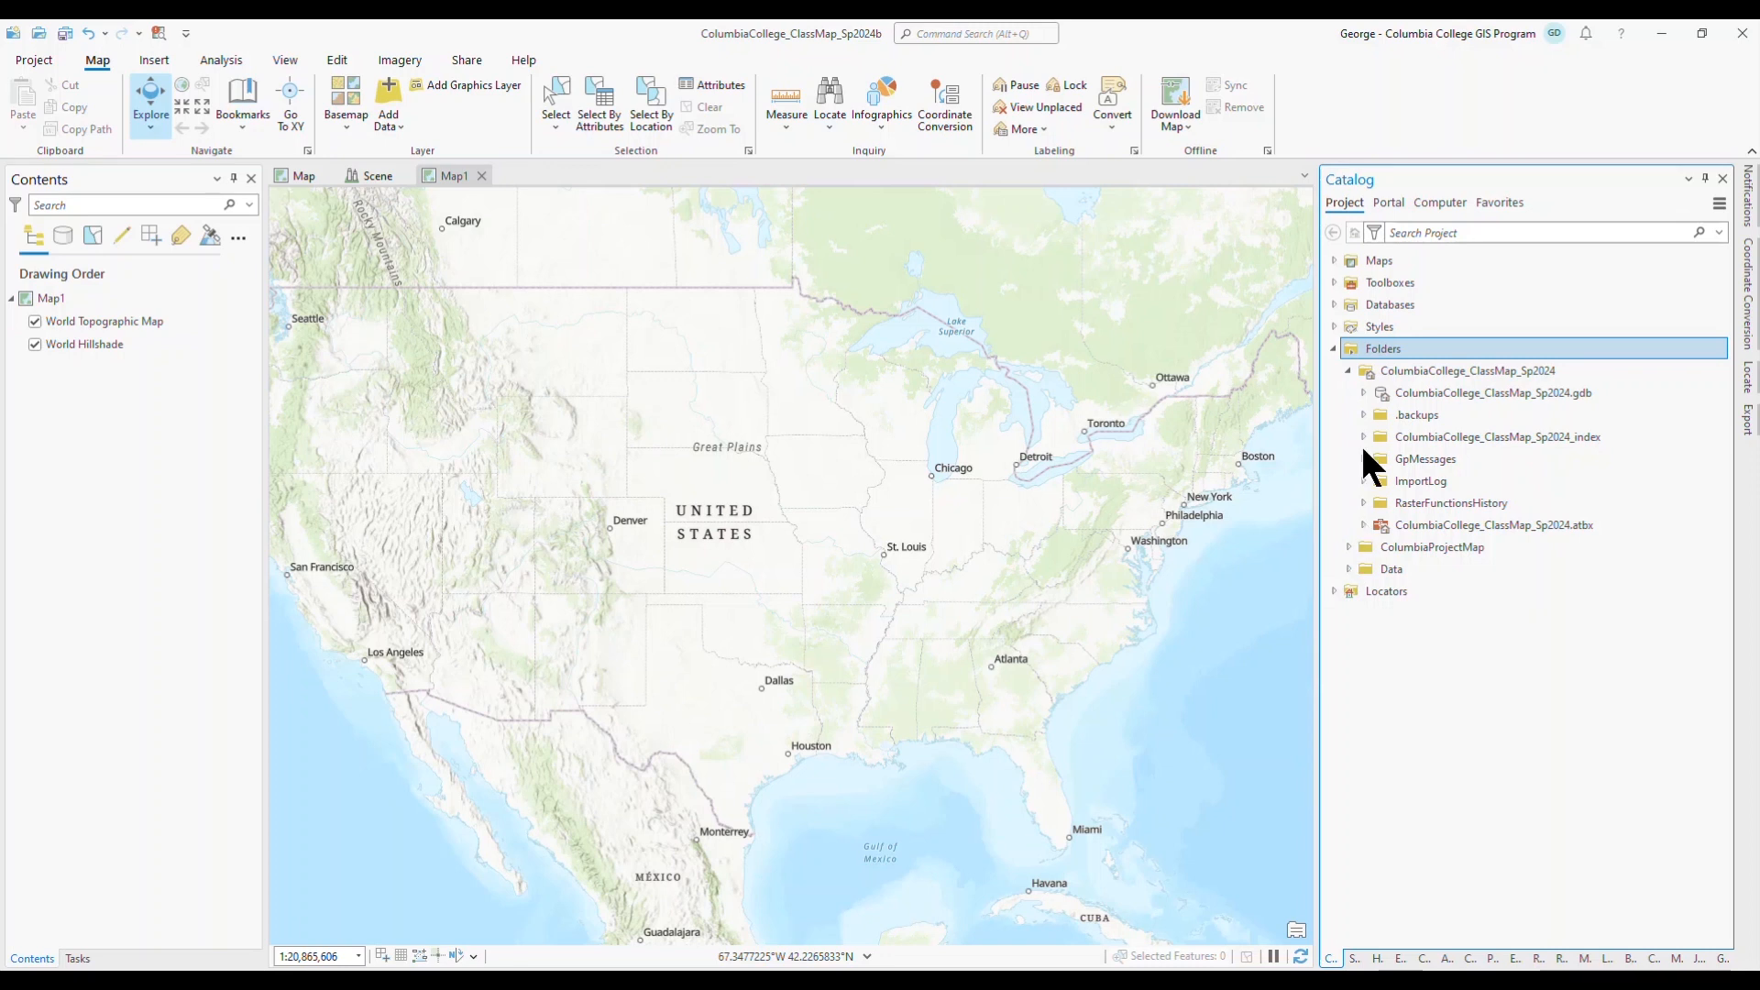
- Review the favorite folders in the catalog and the options for adding the GISData favorite to current or new projects
click(1492, 205)
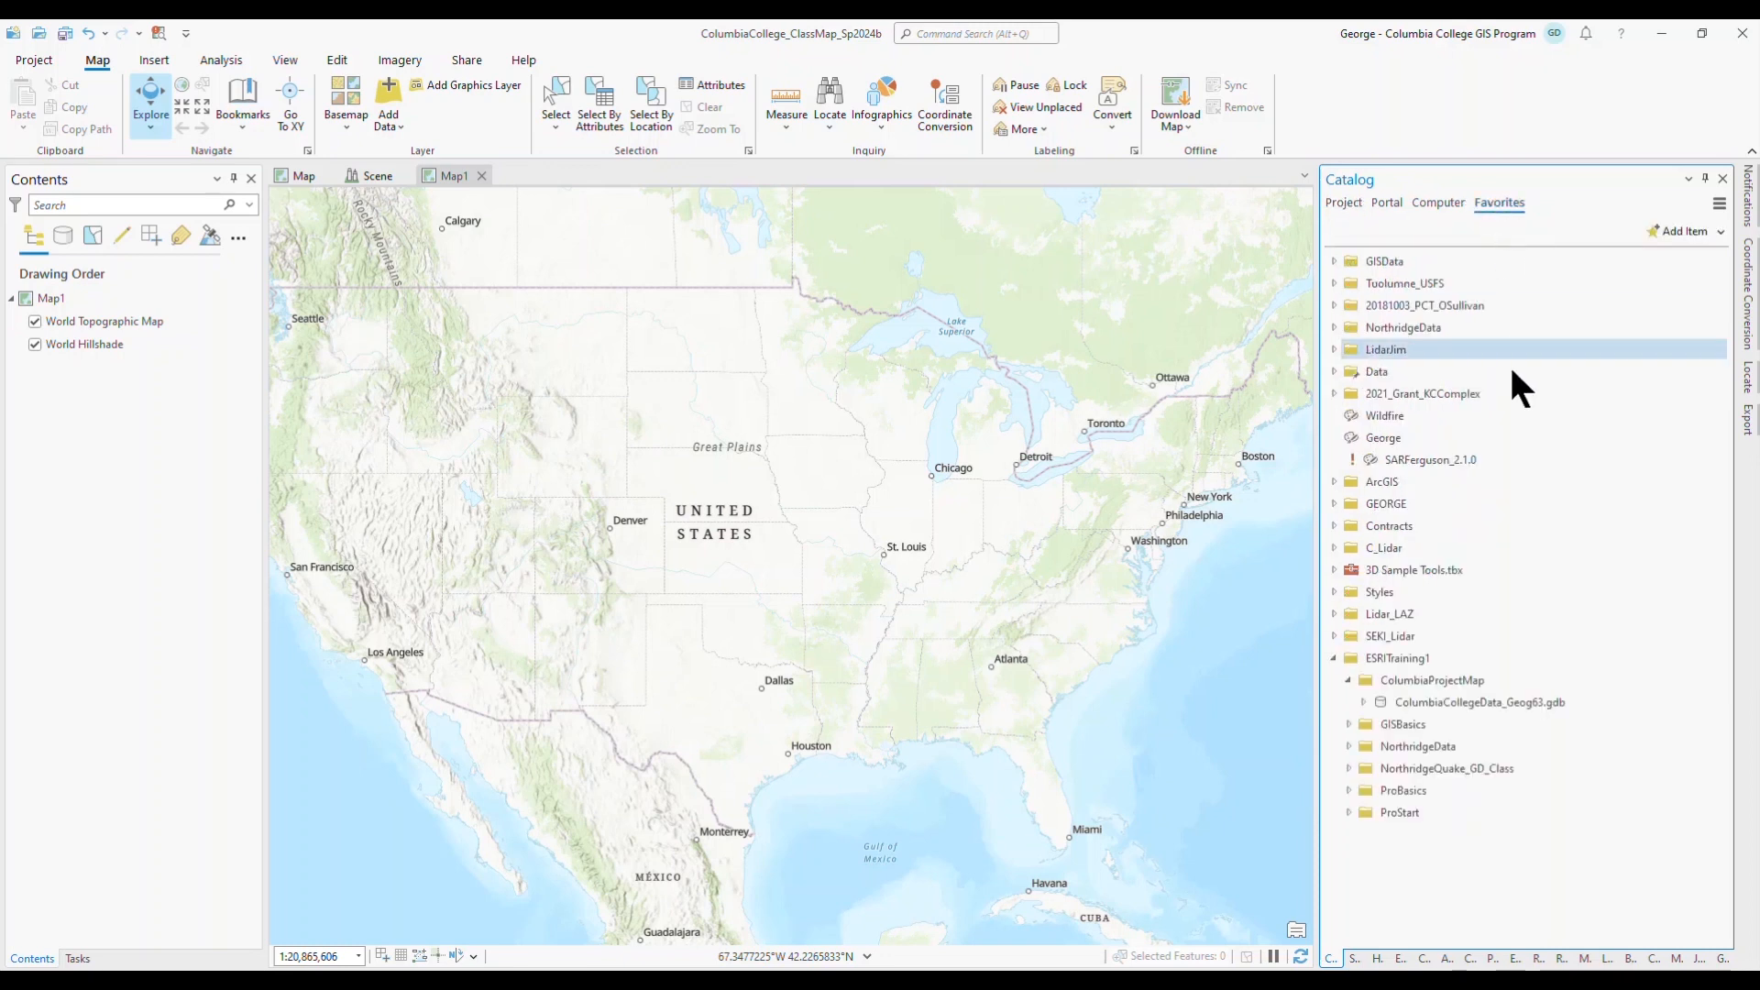
mouse_move(1505, 393)
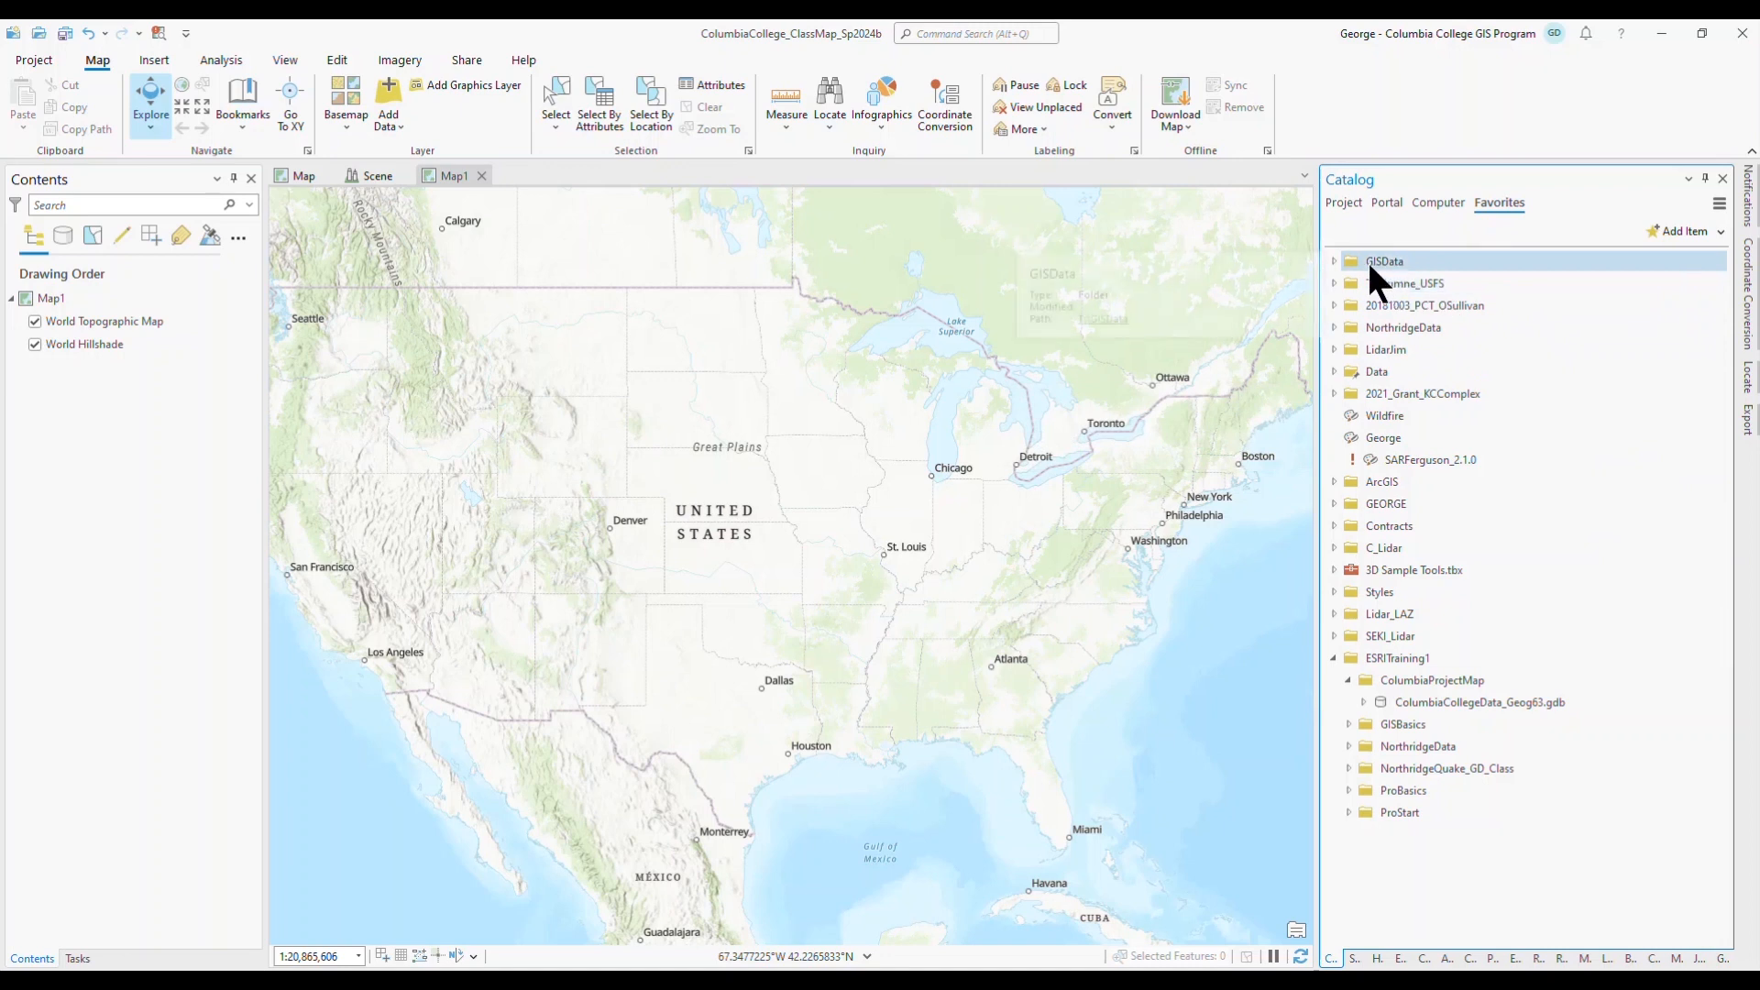
mouse_move(1359, 266)
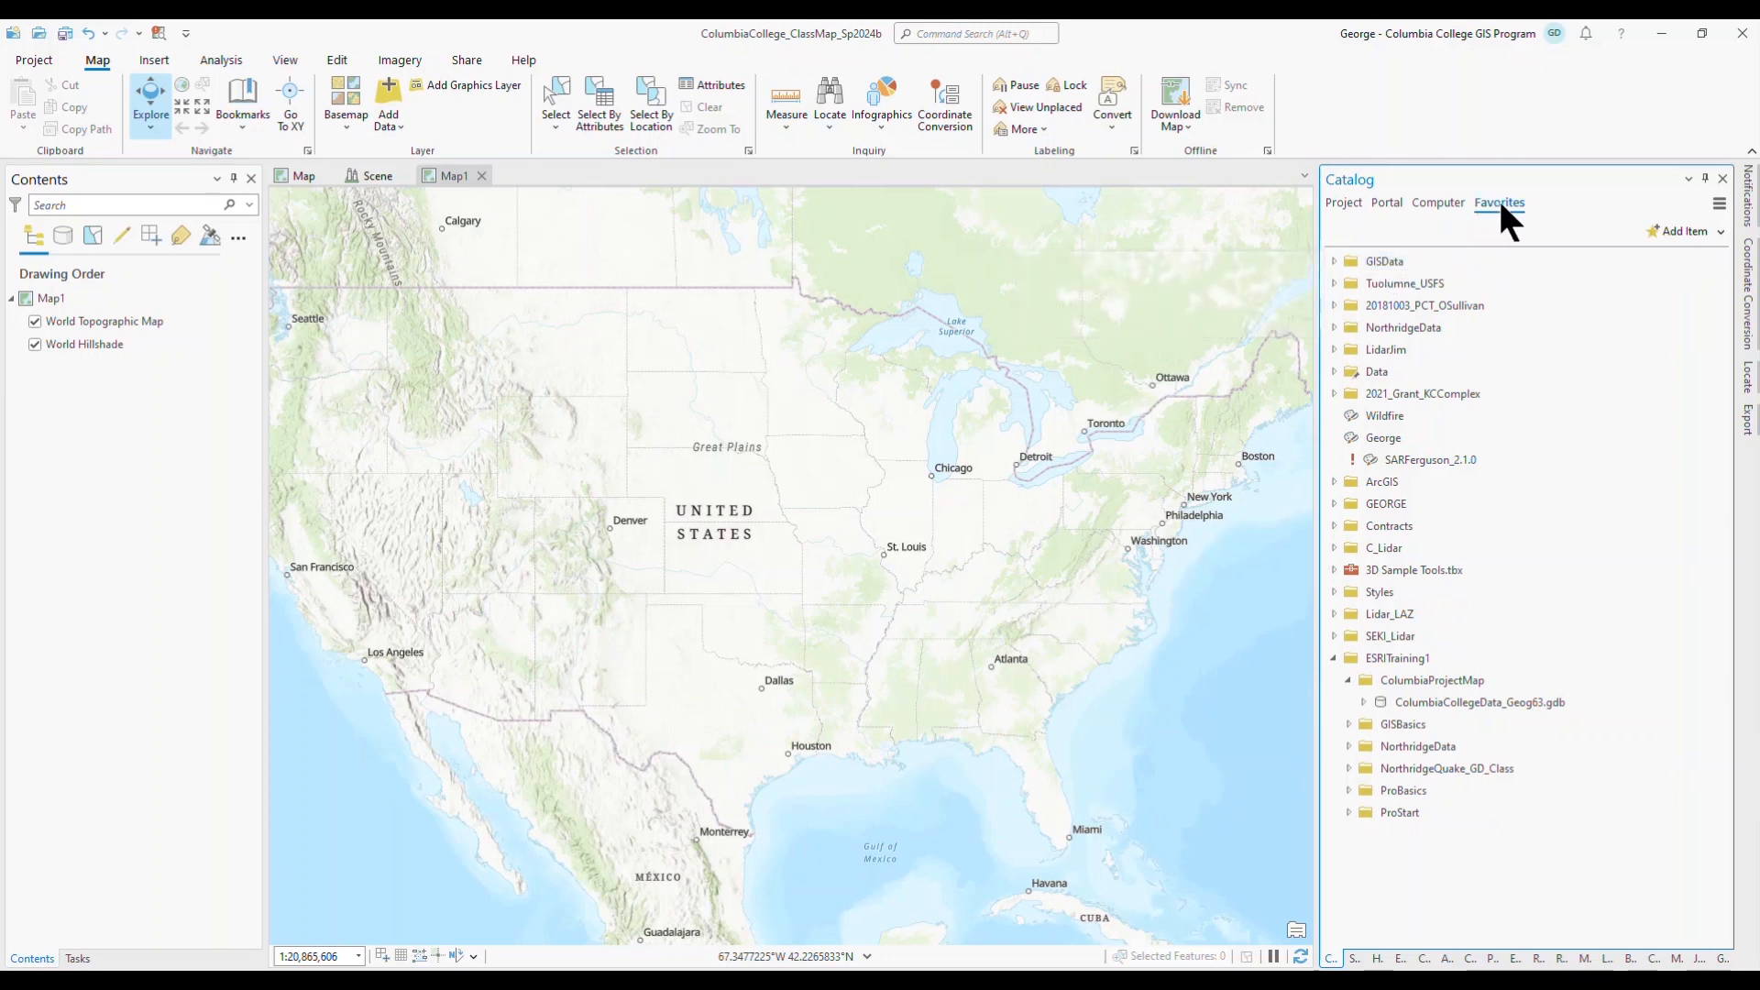
right_click(1353, 259)
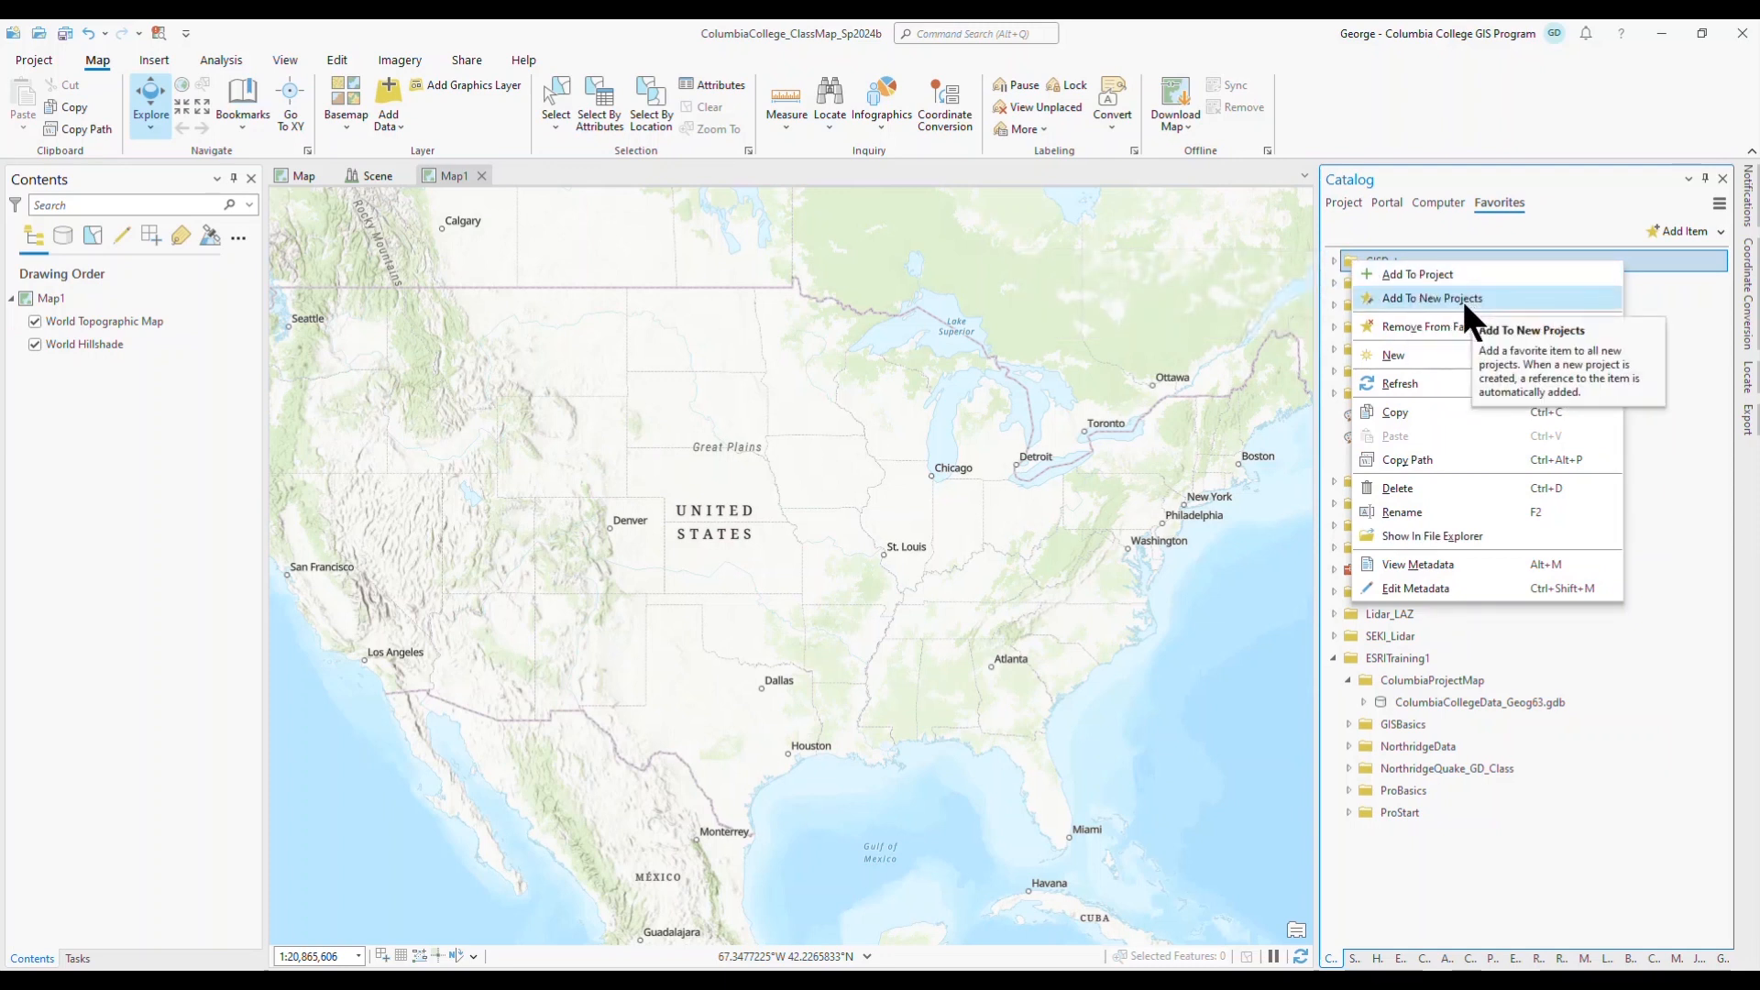
click(1484, 227)
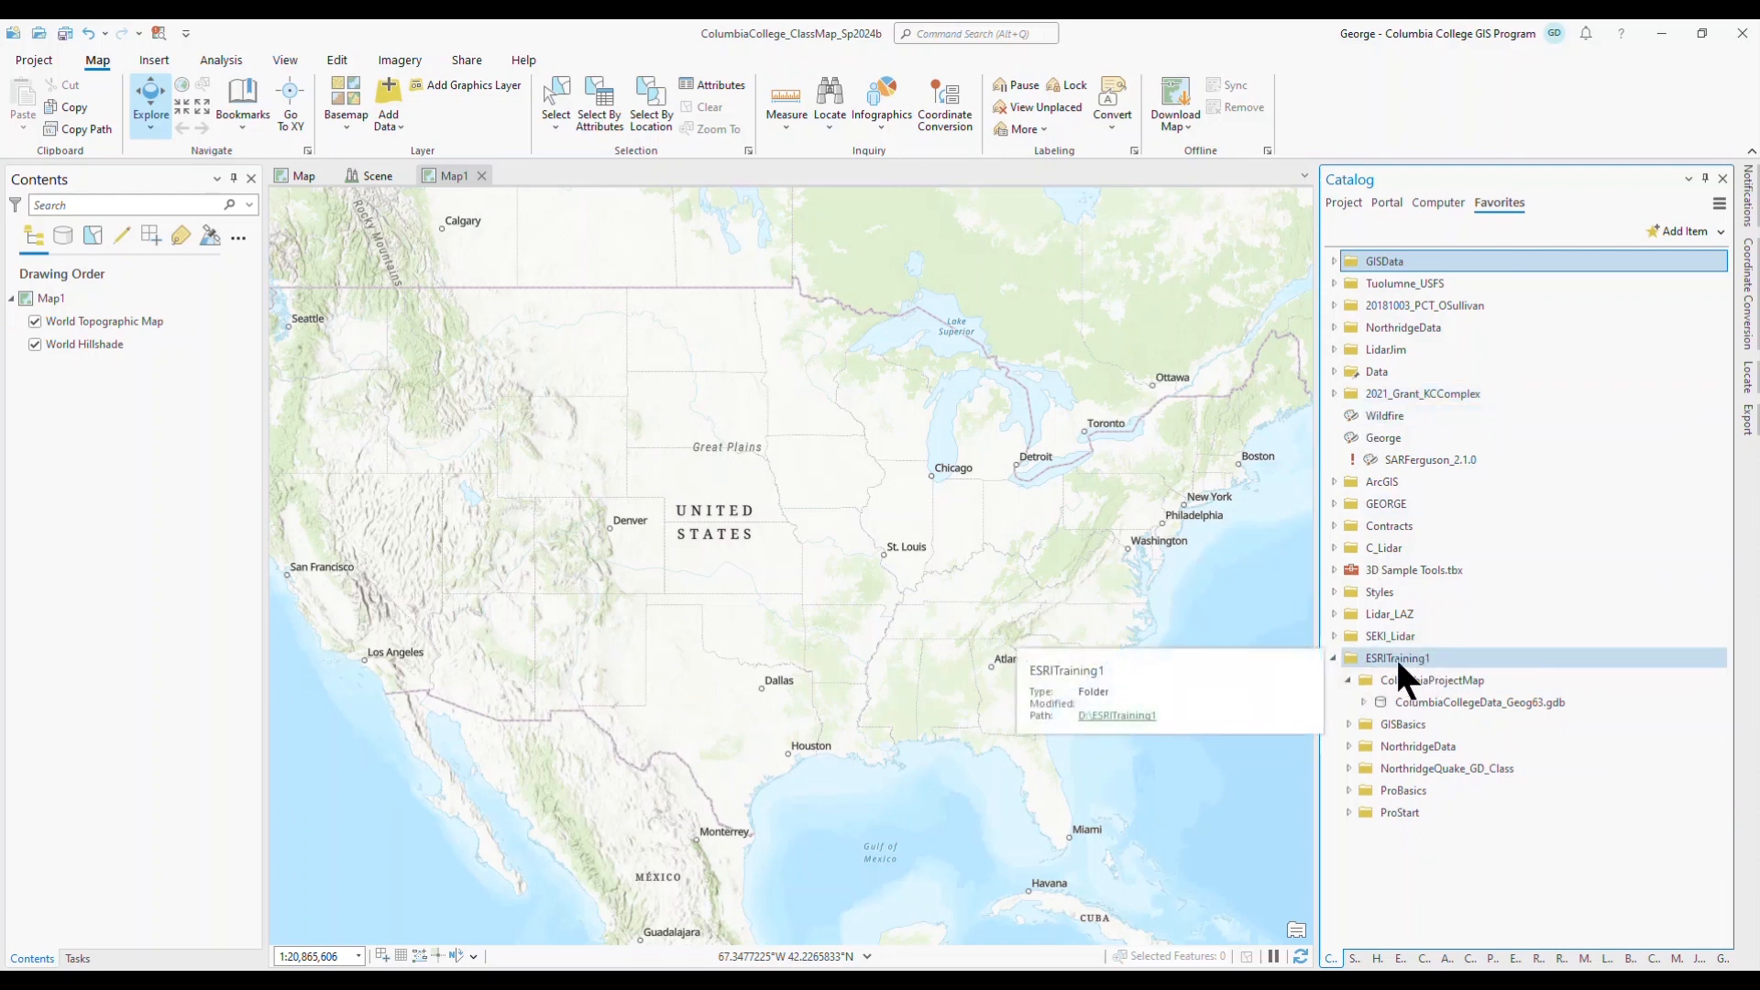
- Expand ColumbiaCollegeData_Geog63.gdb in the project's ColumbiaProjectMap folder and select the CC_Buildings_SHP feature class
click(1343, 205)
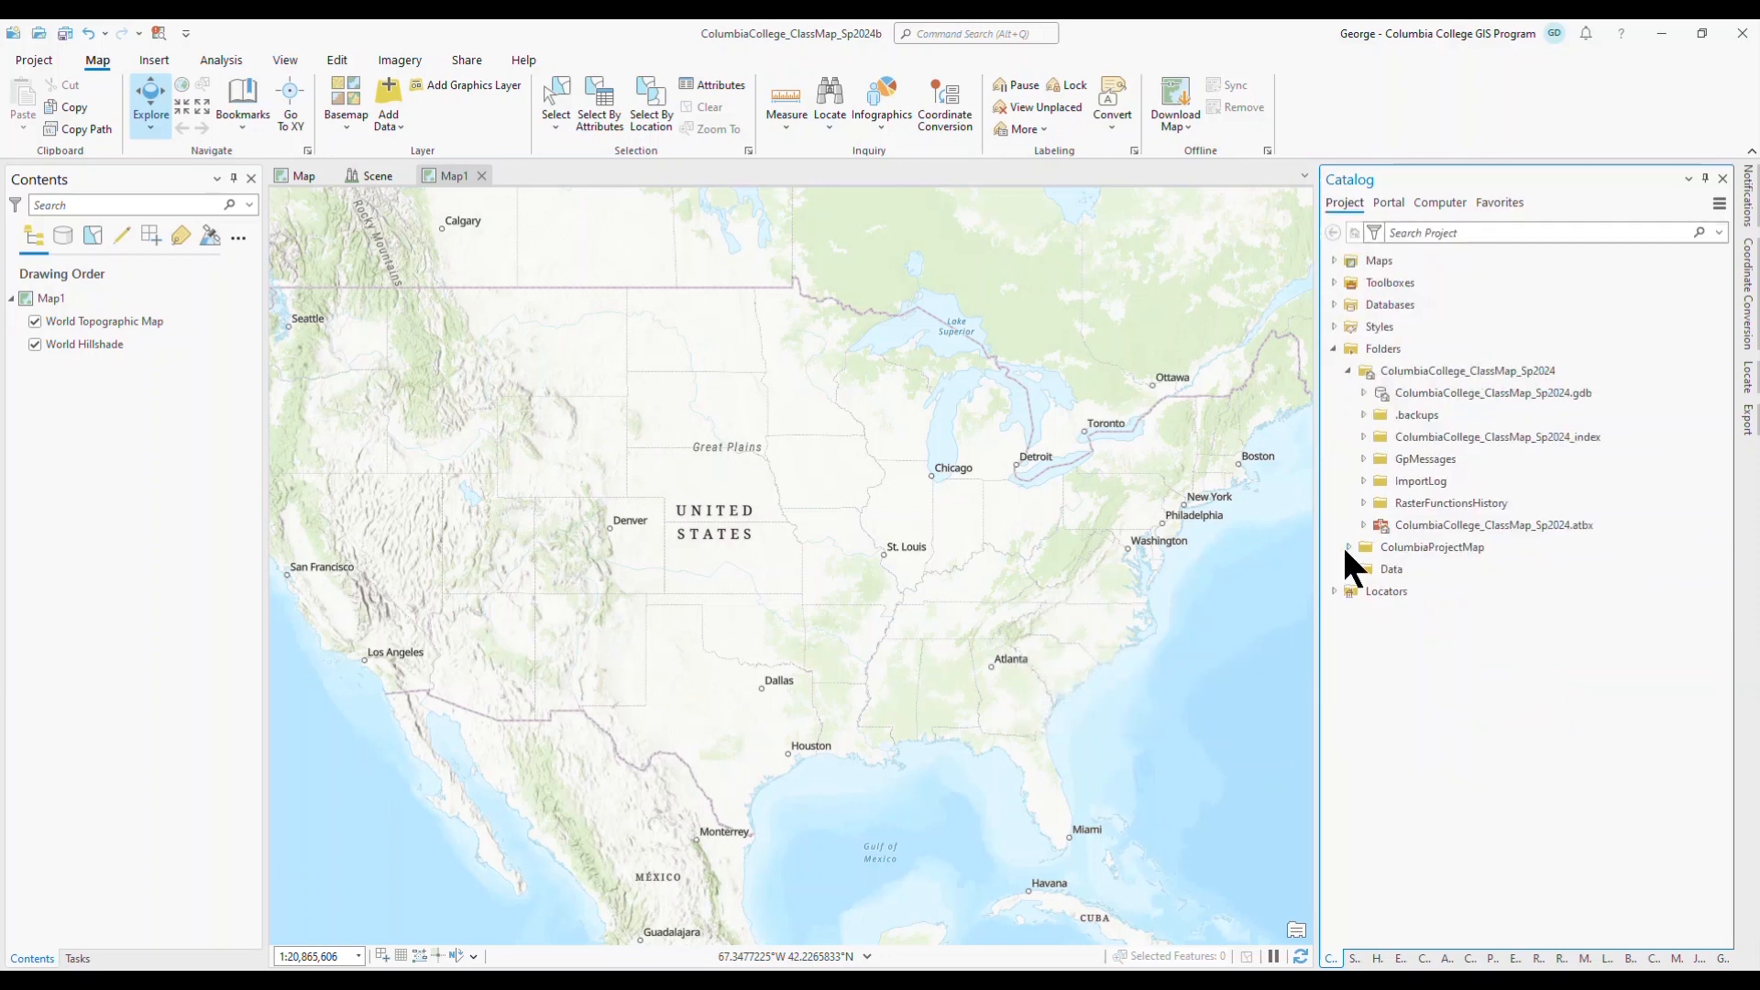
click(1347, 547)
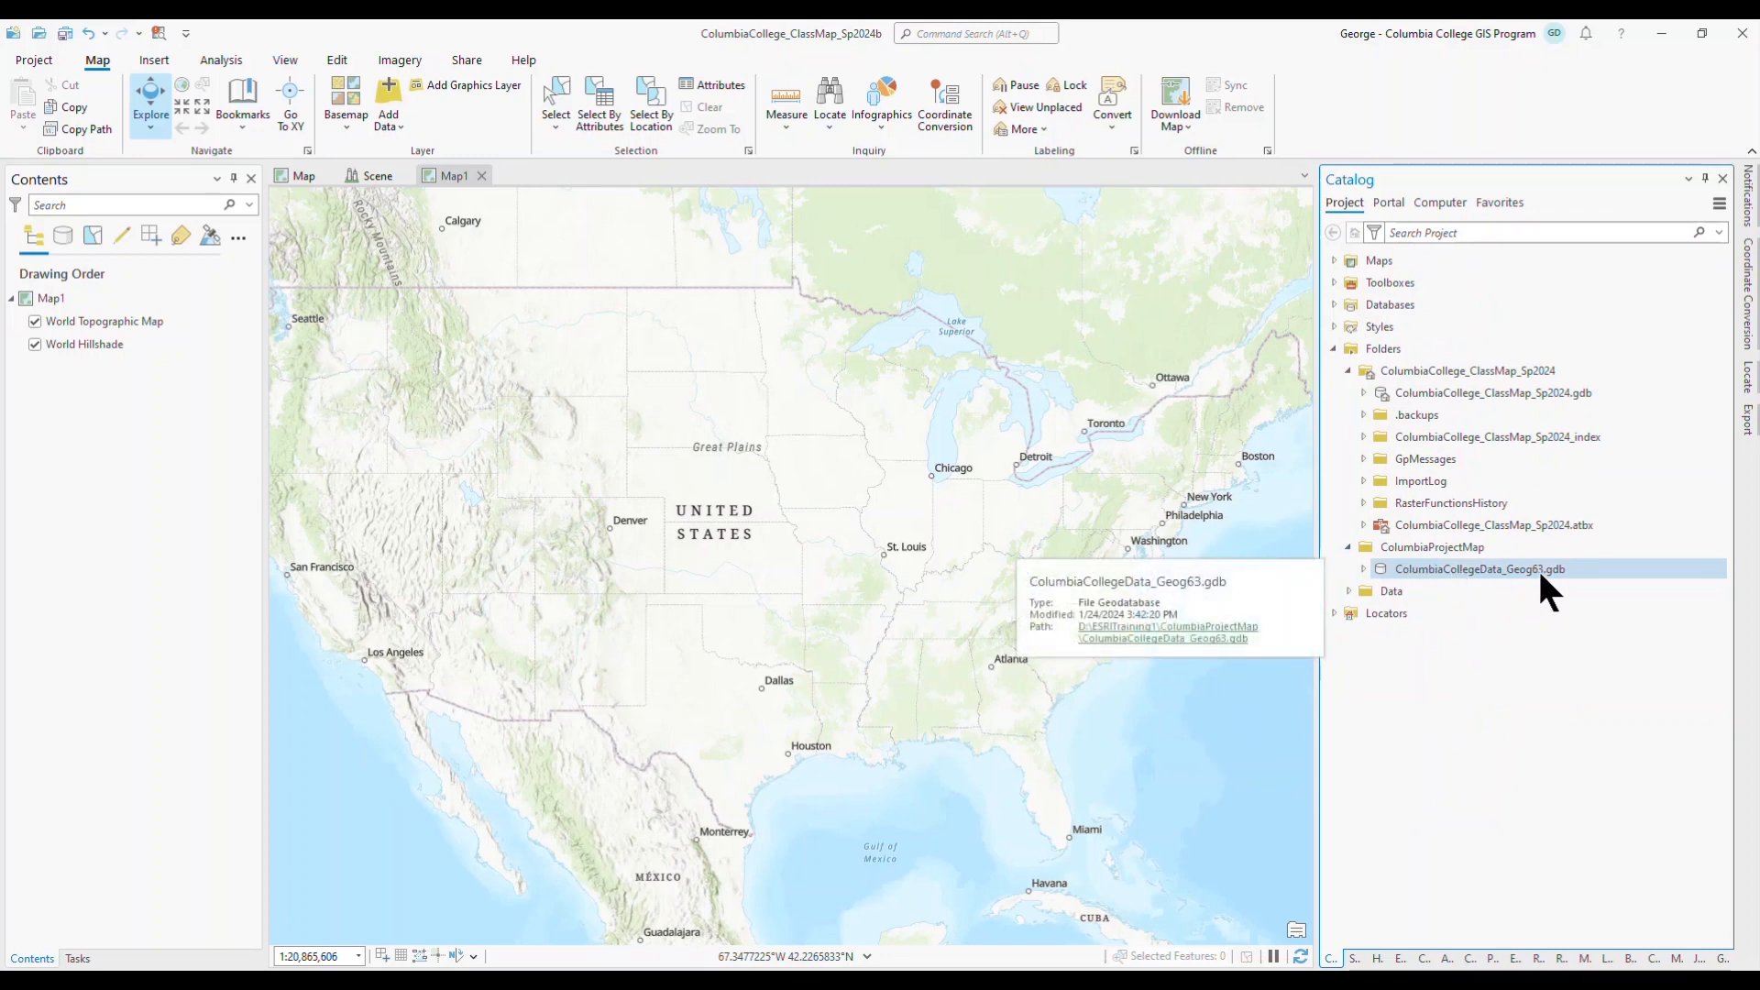
click(1361, 569)
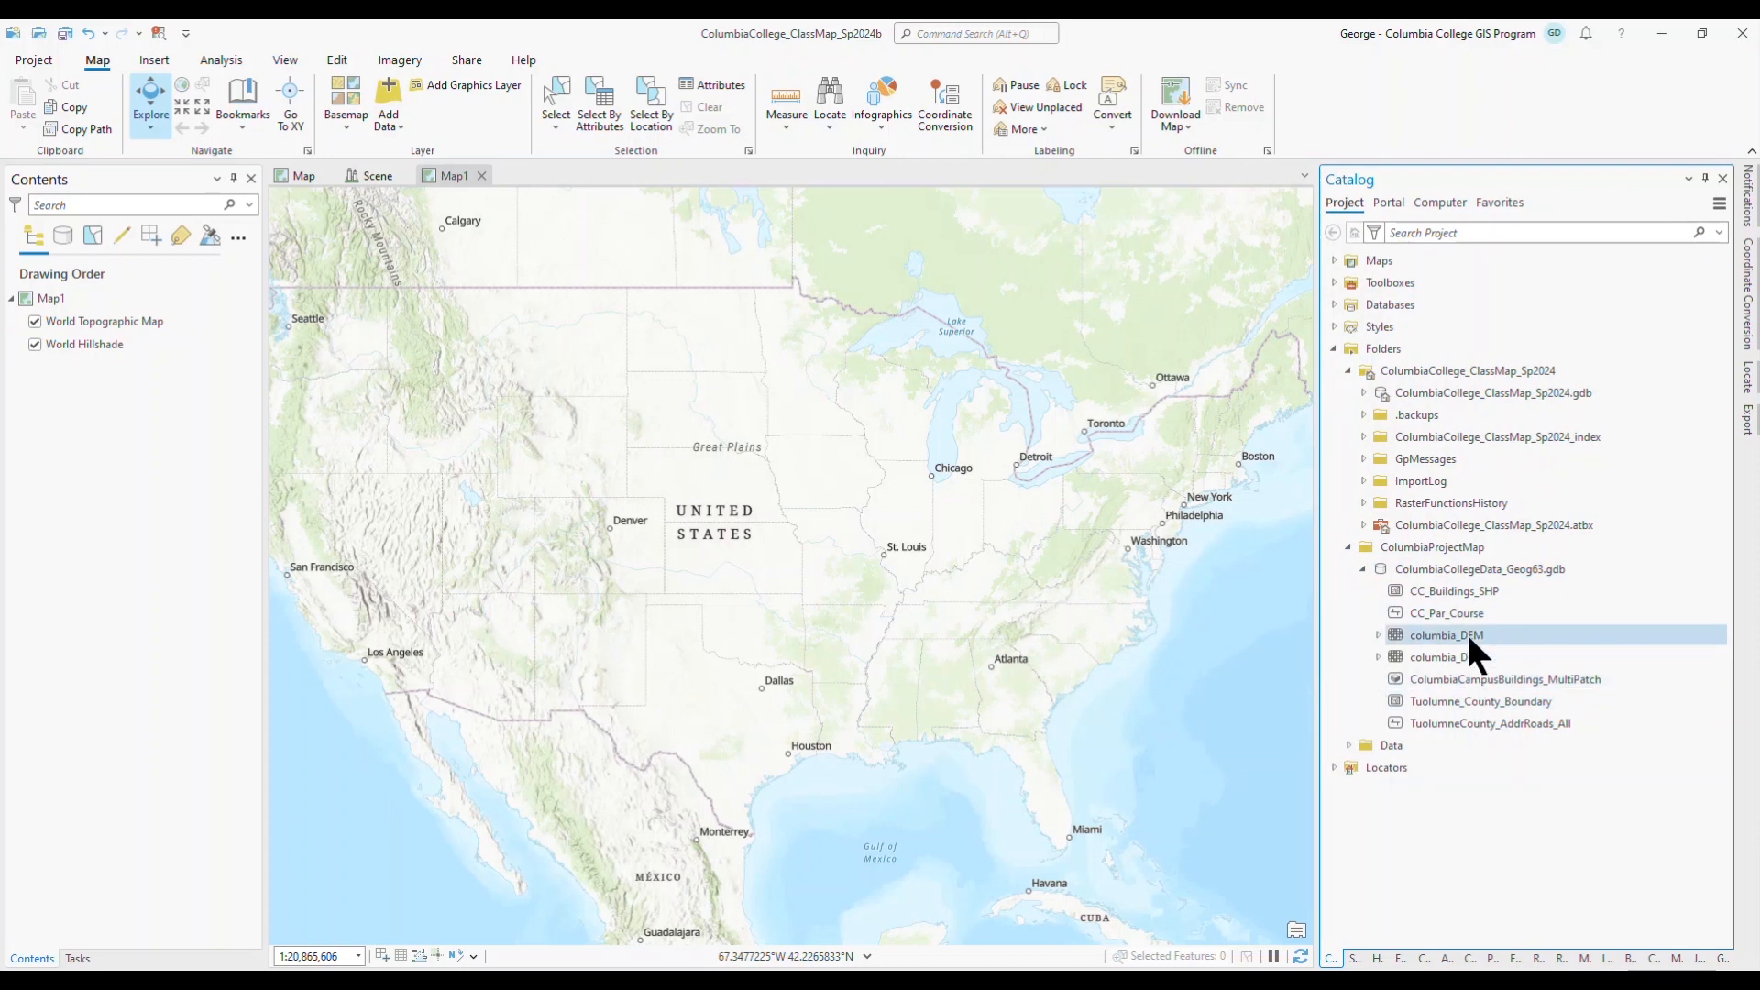
mouse_move(1466, 634)
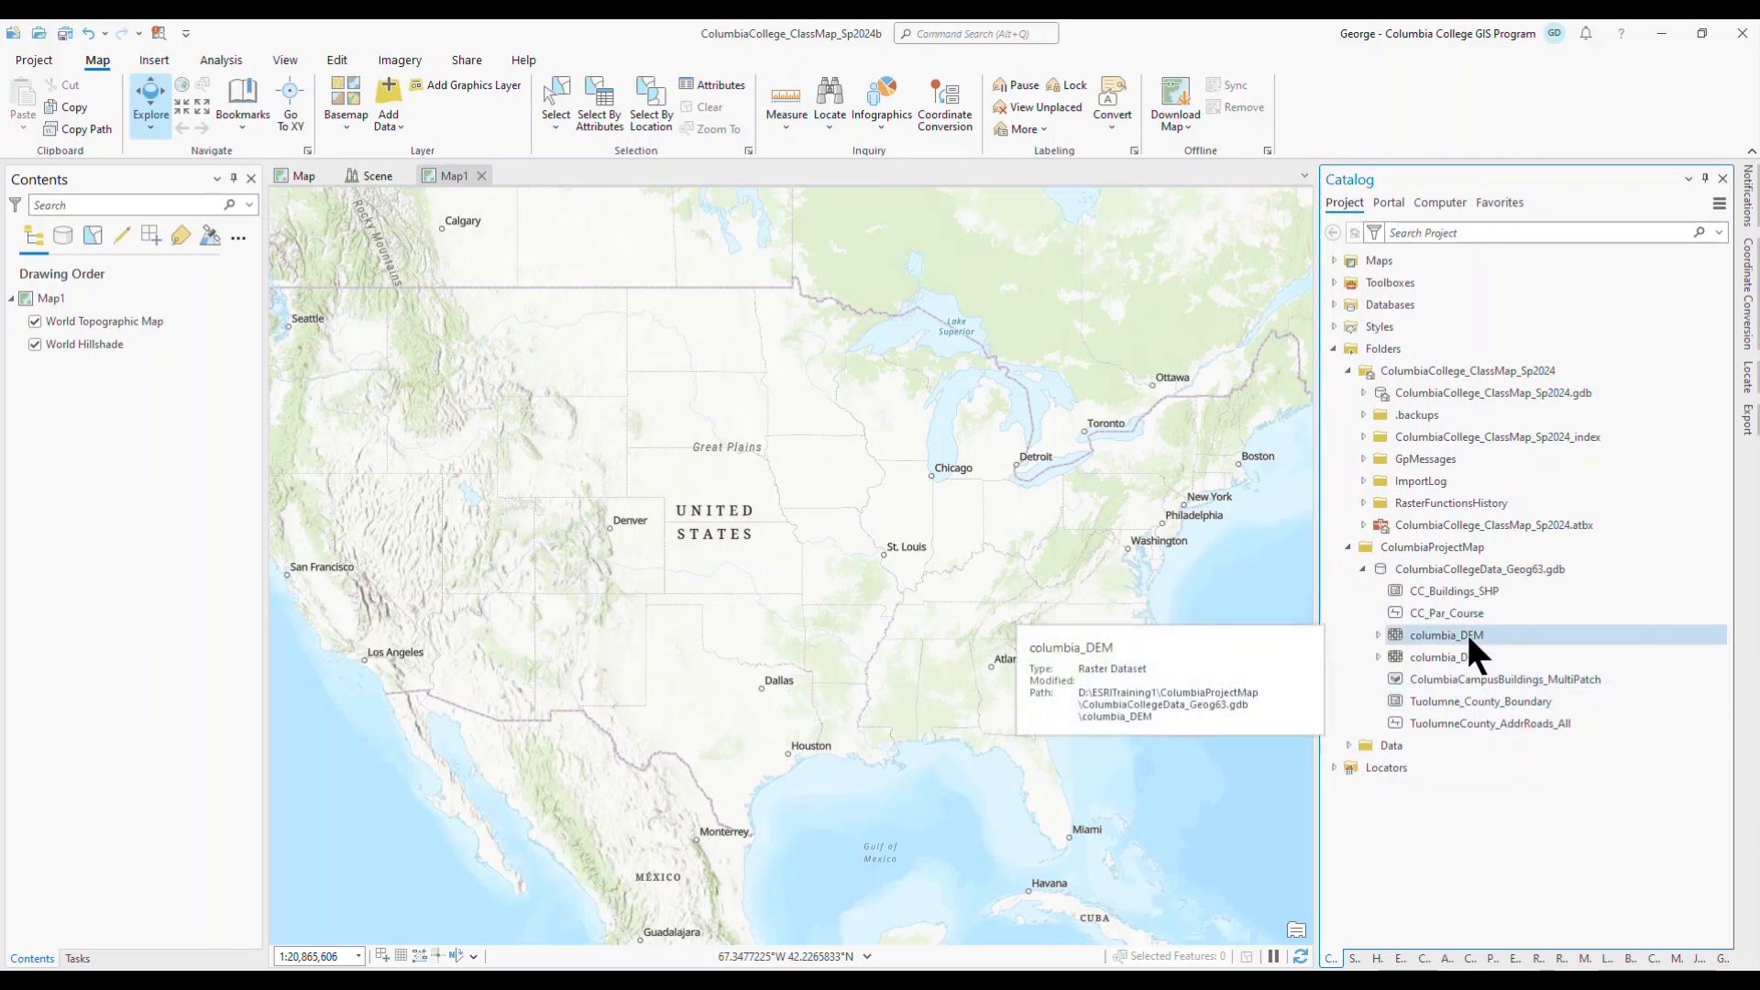
click(1439, 591)
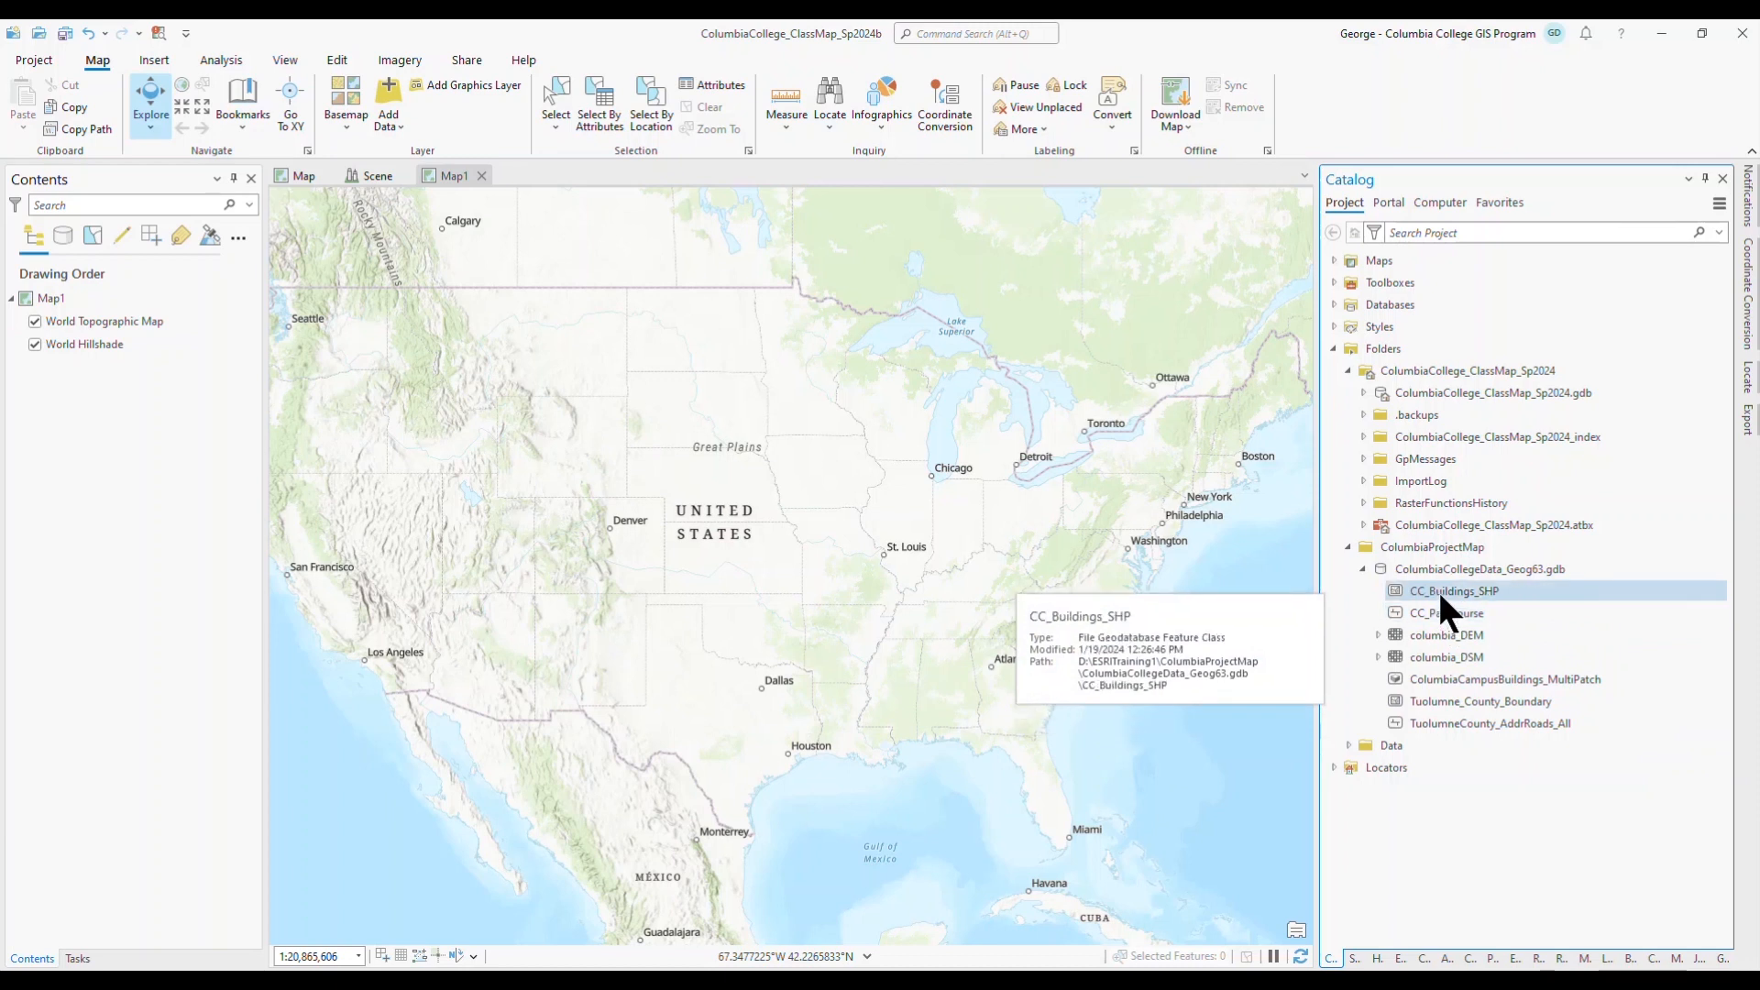
- Add all seven datasets of ColumbiaCollegeData_Geog63.gdb, from CC_Buildings_SHP through TuolumneCounty_AddrRoads_All, to the current map
shift+click(1450, 723)
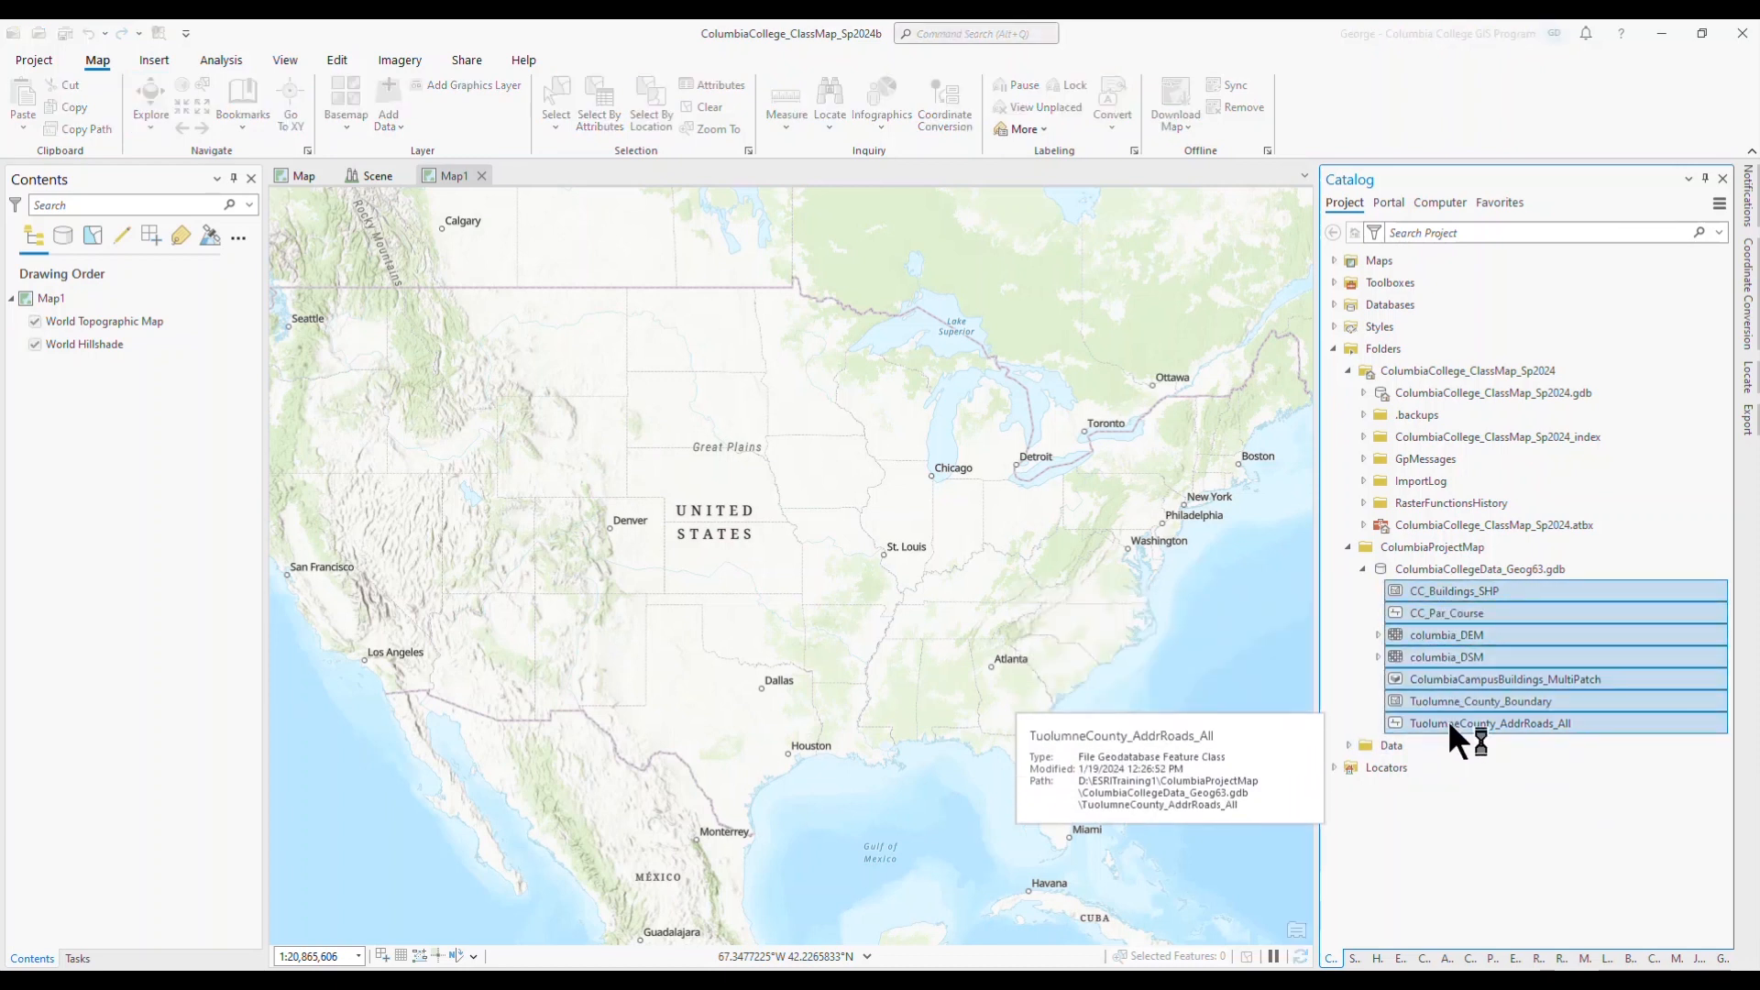
right_click(1450, 723)
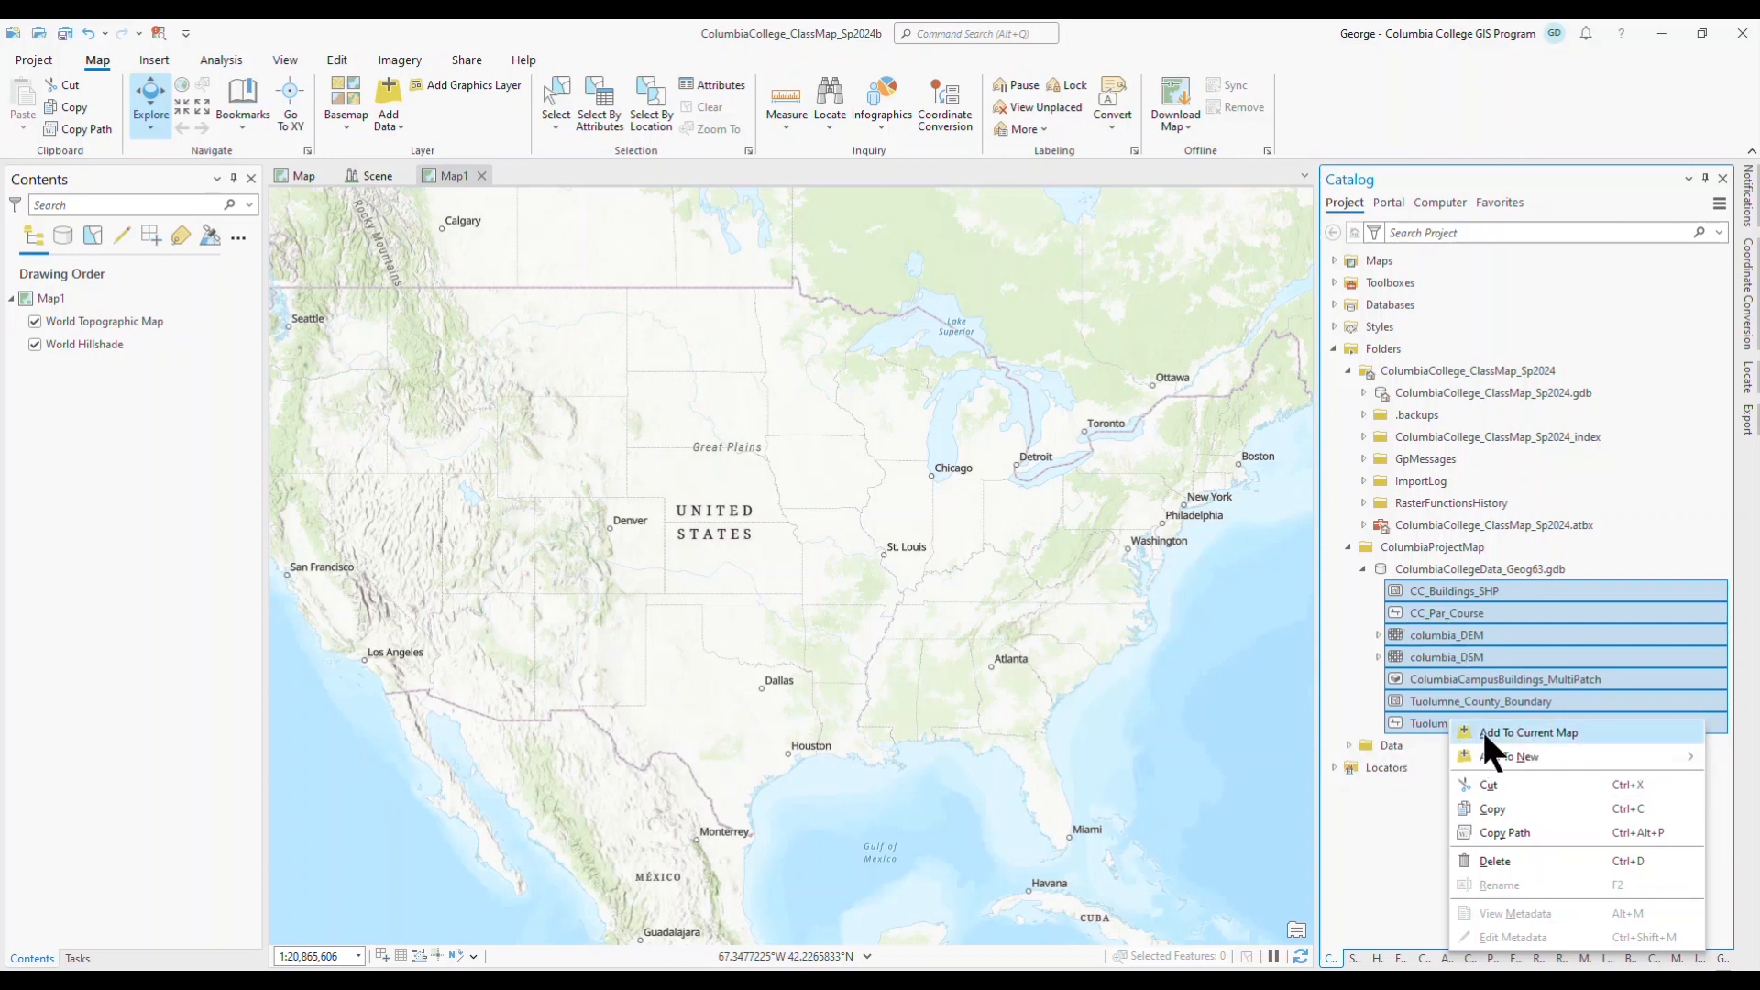
click(1505, 727)
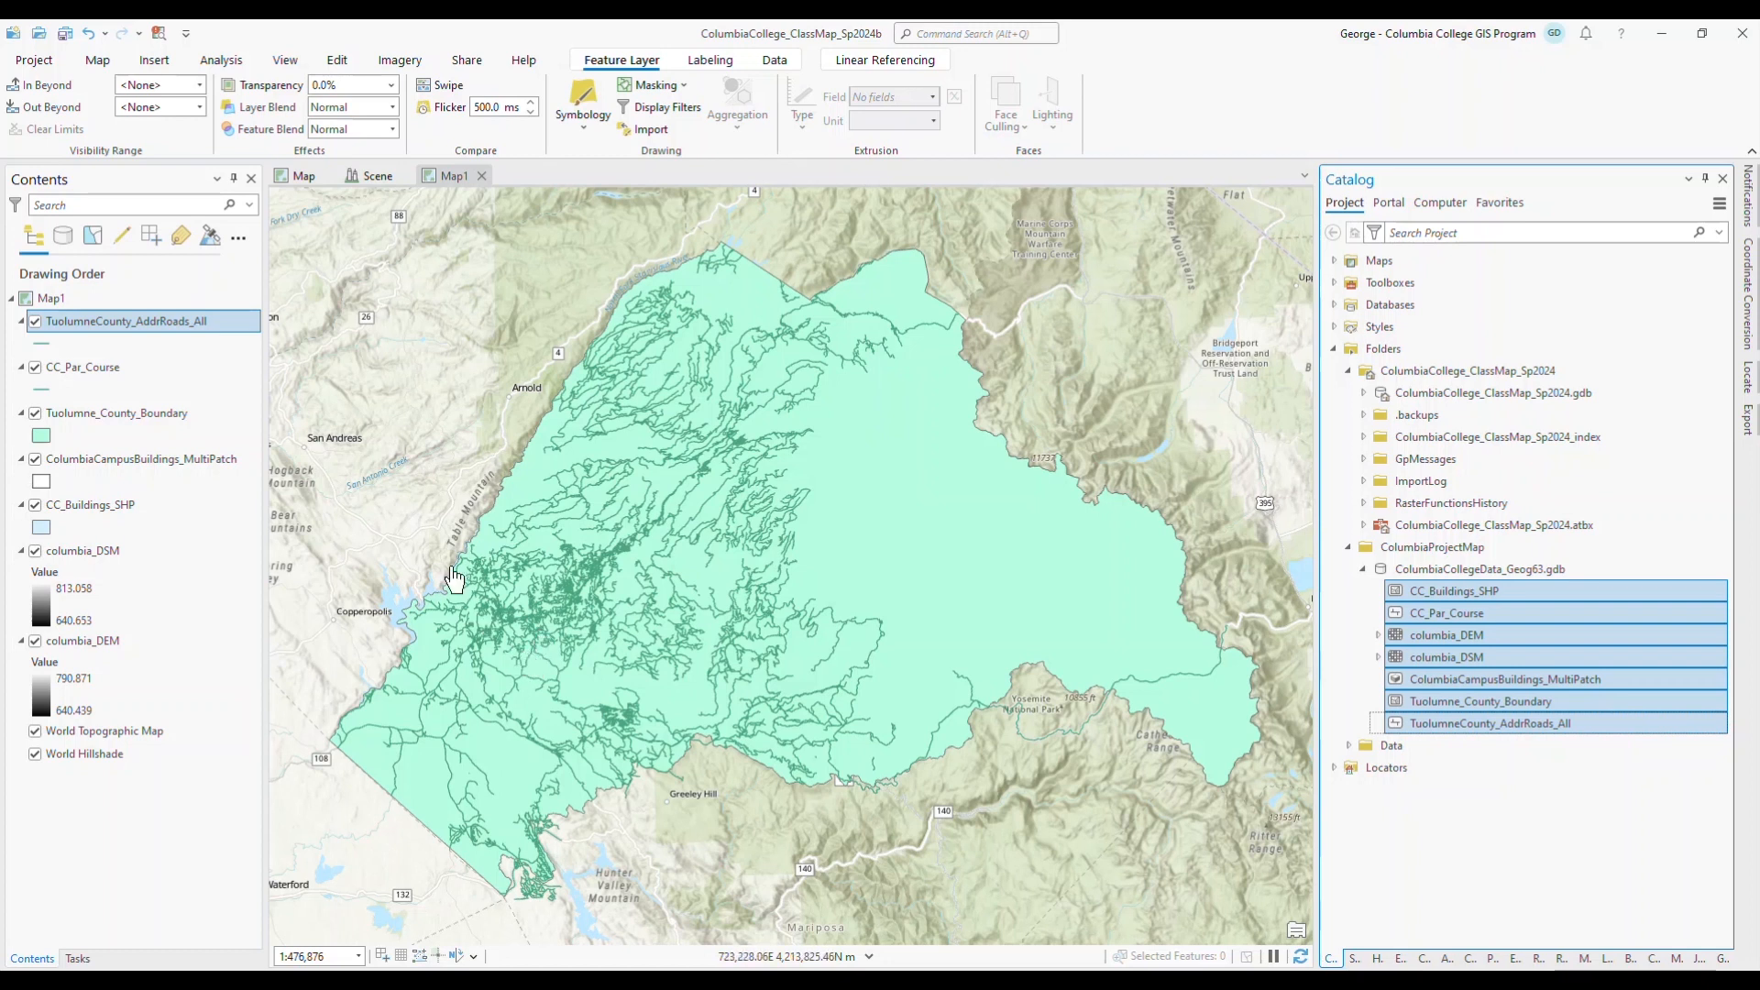
- Zoom the map to the extent of the CC_Par_Course layer
click(77, 358)
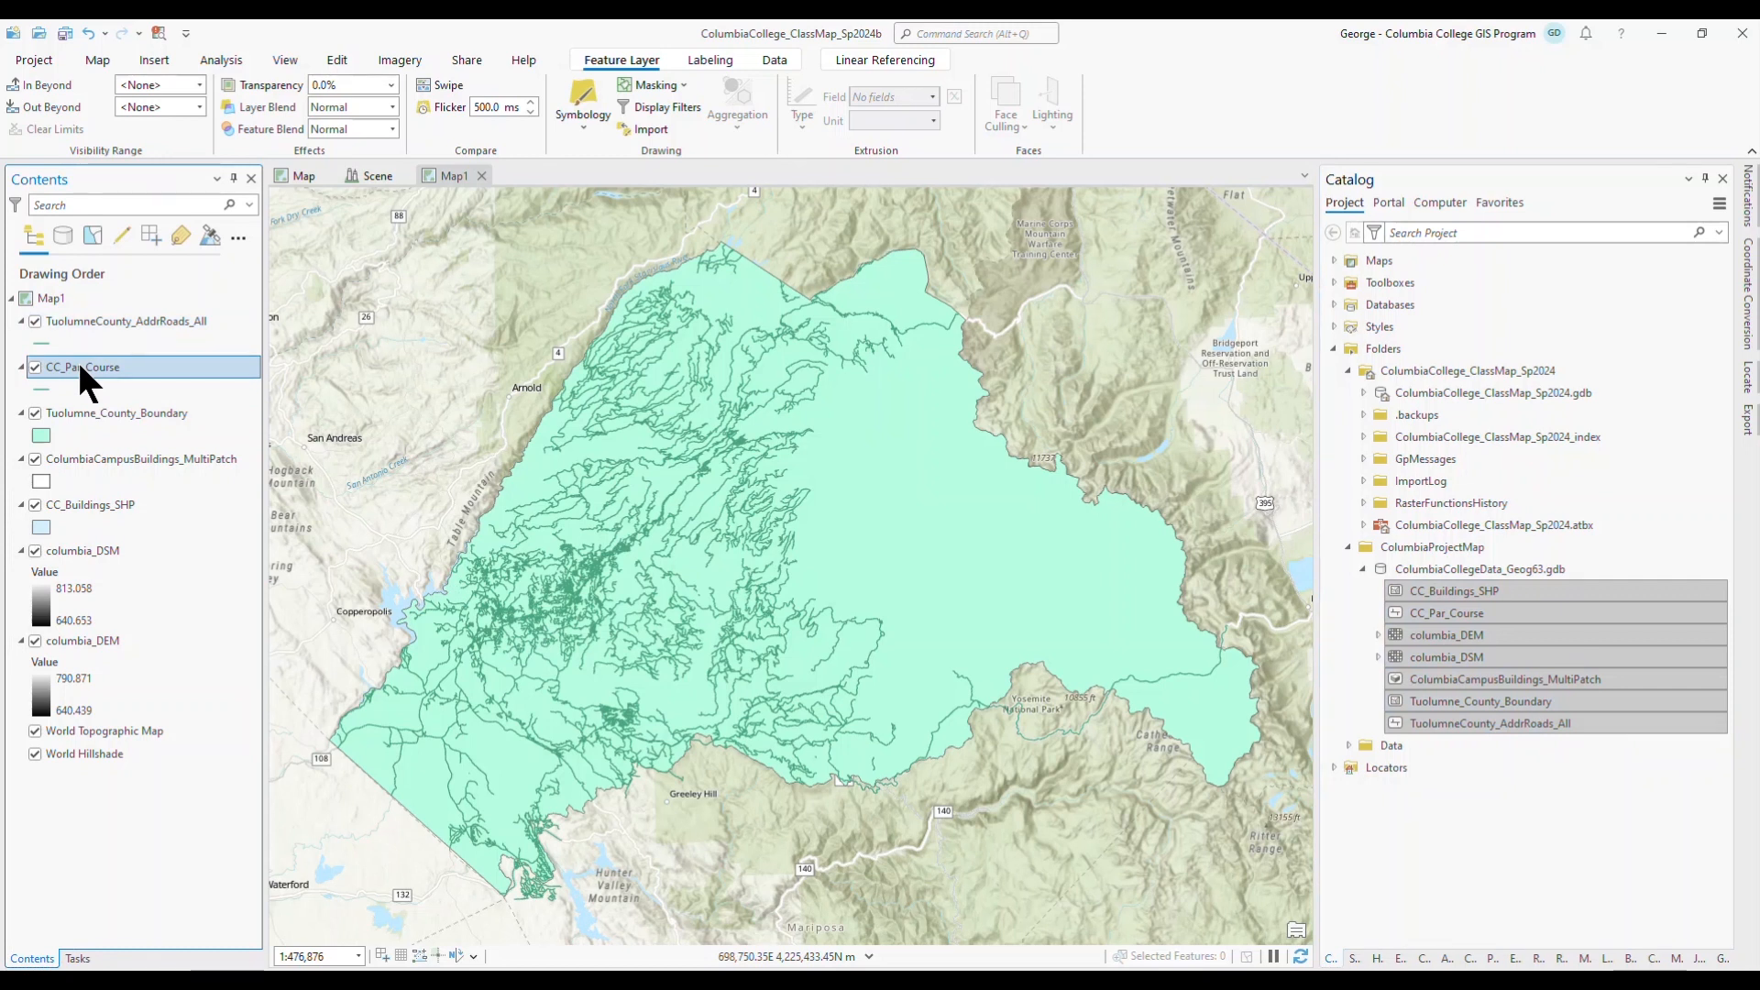
right_click(80, 375)
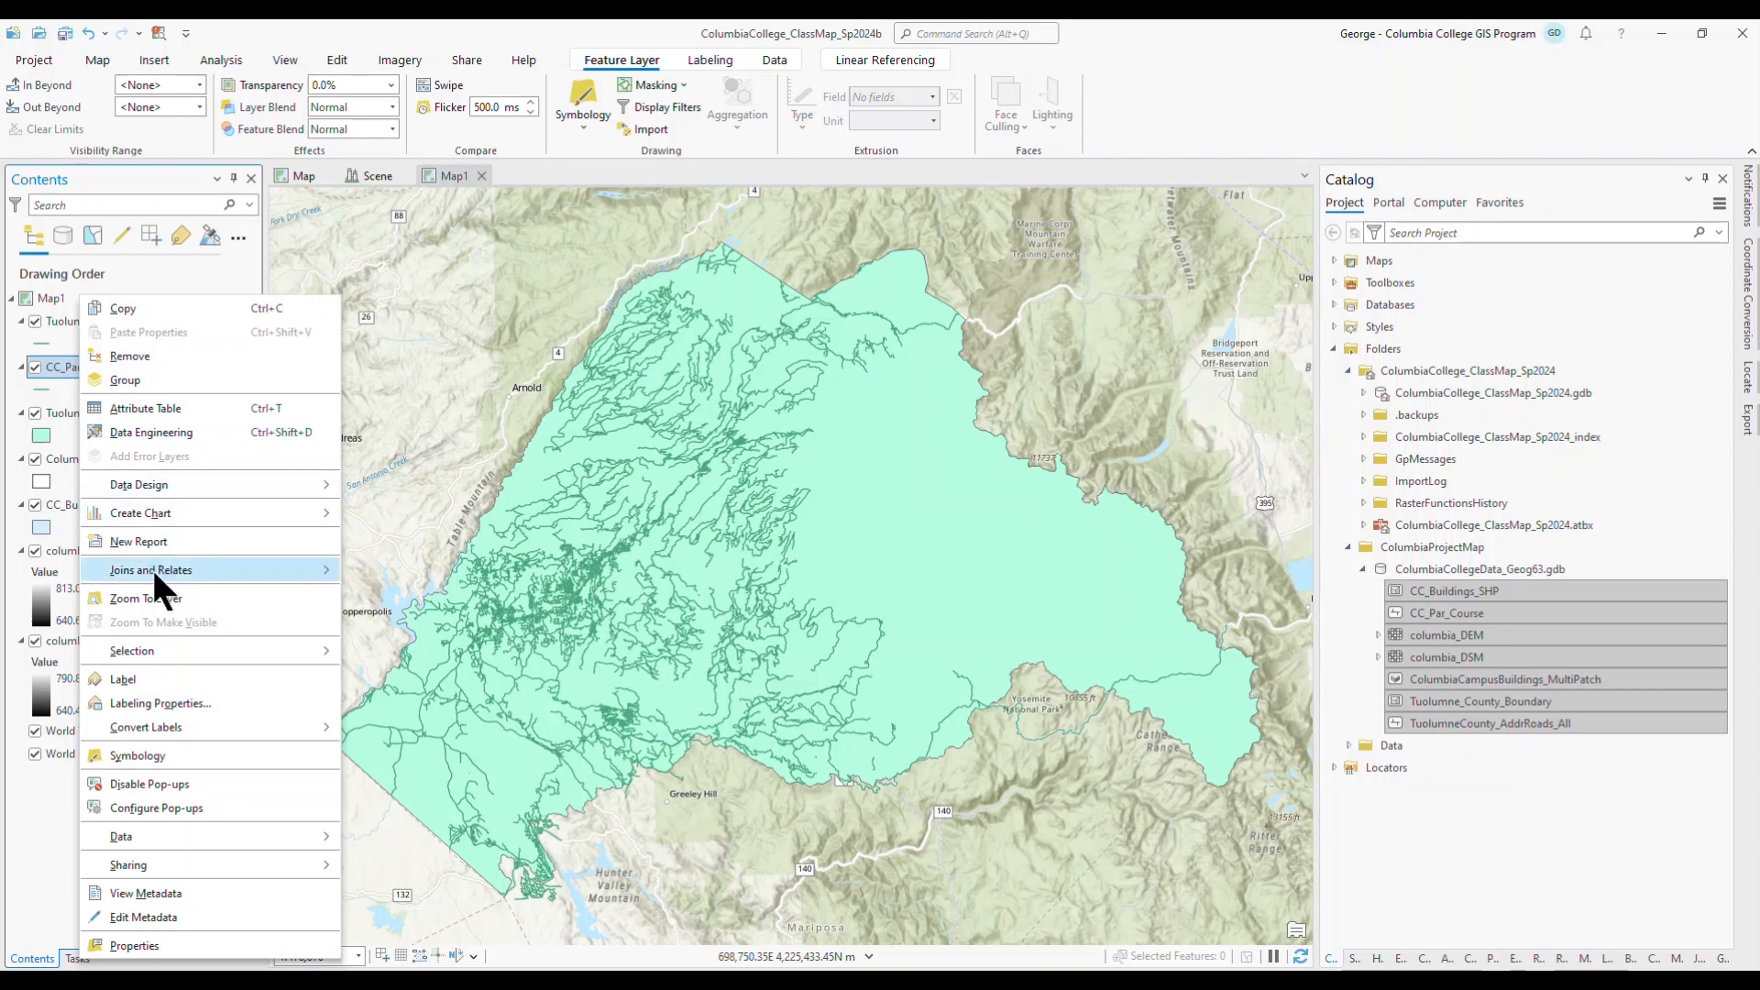
click(157, 596)
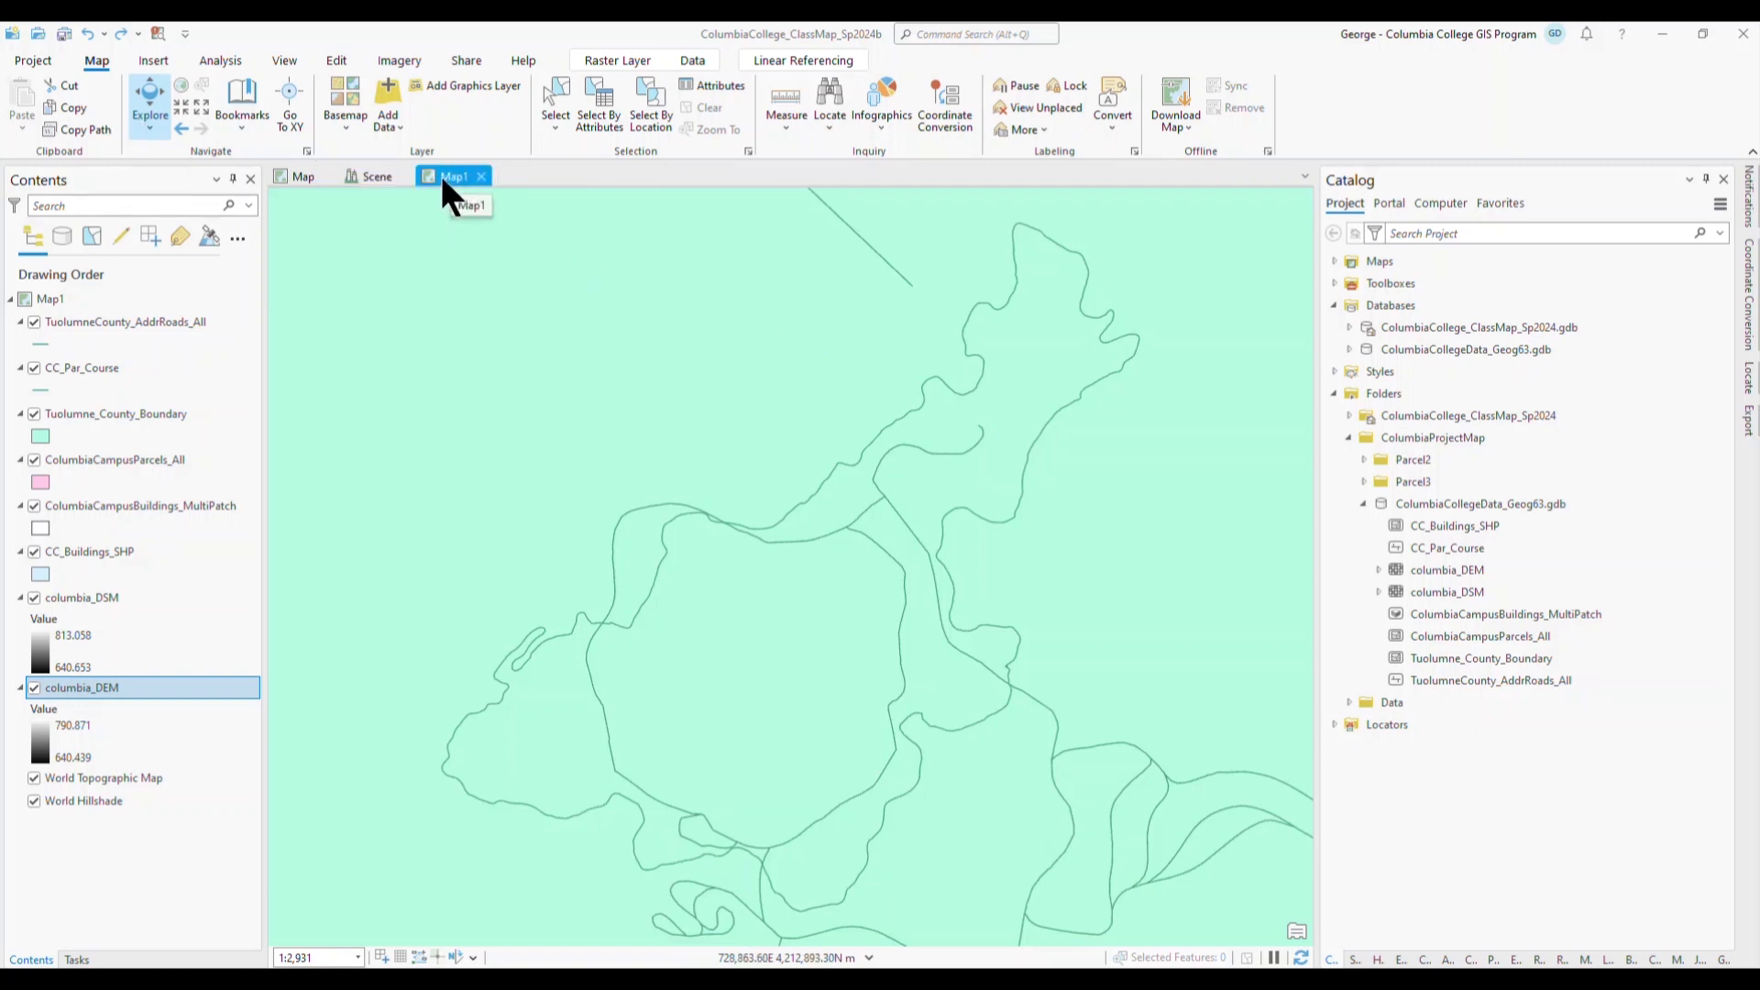
- Rename Map1 as Columbia Map 2D
click(55, 295)
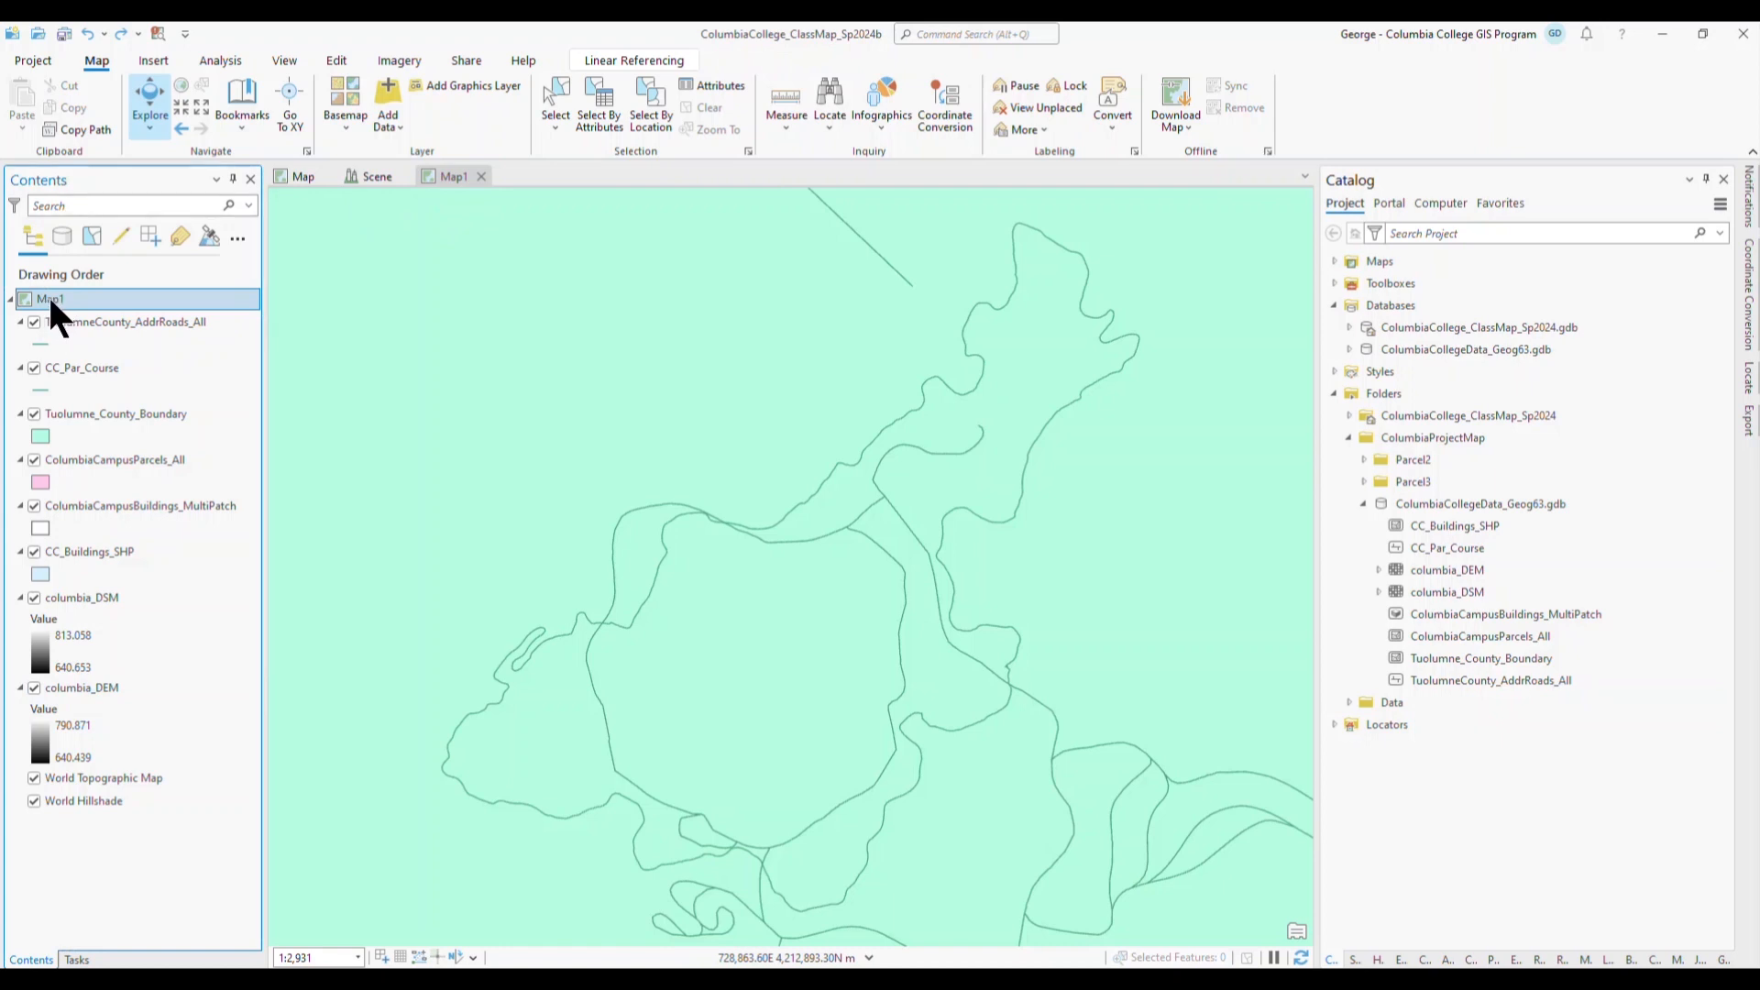
click(48, 295)
text(Columbia)
key(Return)
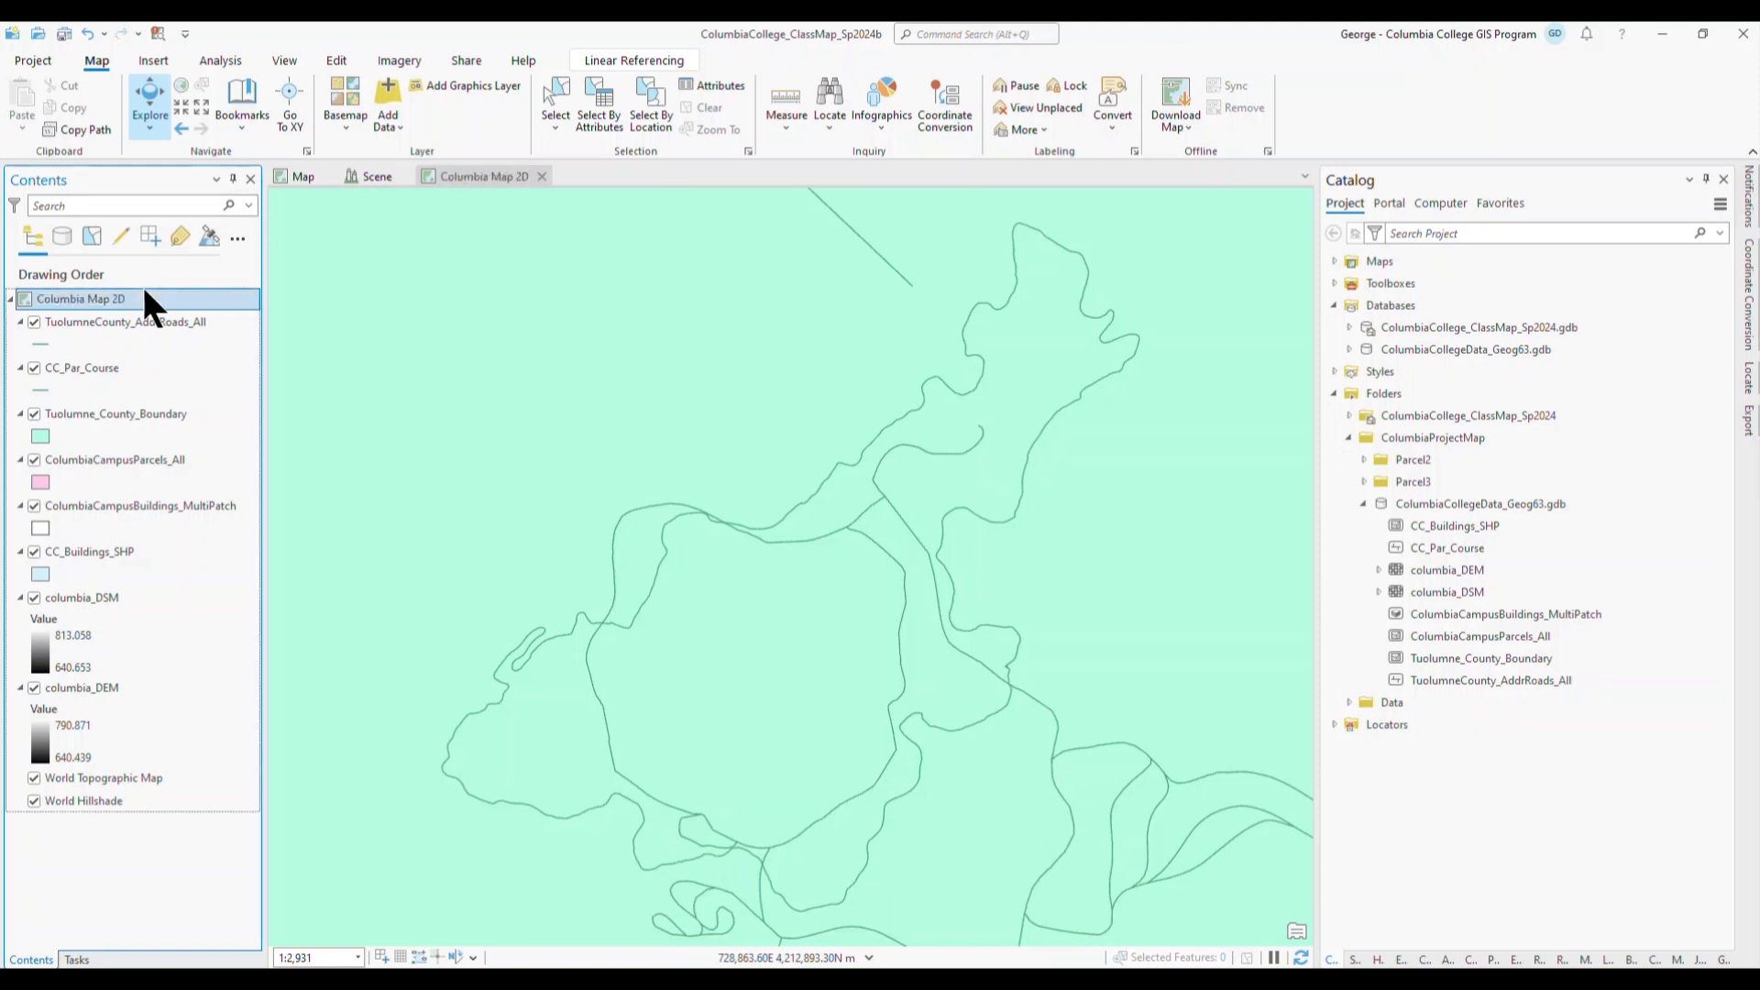
- Hide all data layers and reorder them with CC_Buildings_SHP first, followed by ColumbiaCampusBuildings_MultiPatch, CC_Par_Course and TuolumneCounty_AddrRoads_All
ctrl+click(33, 321)
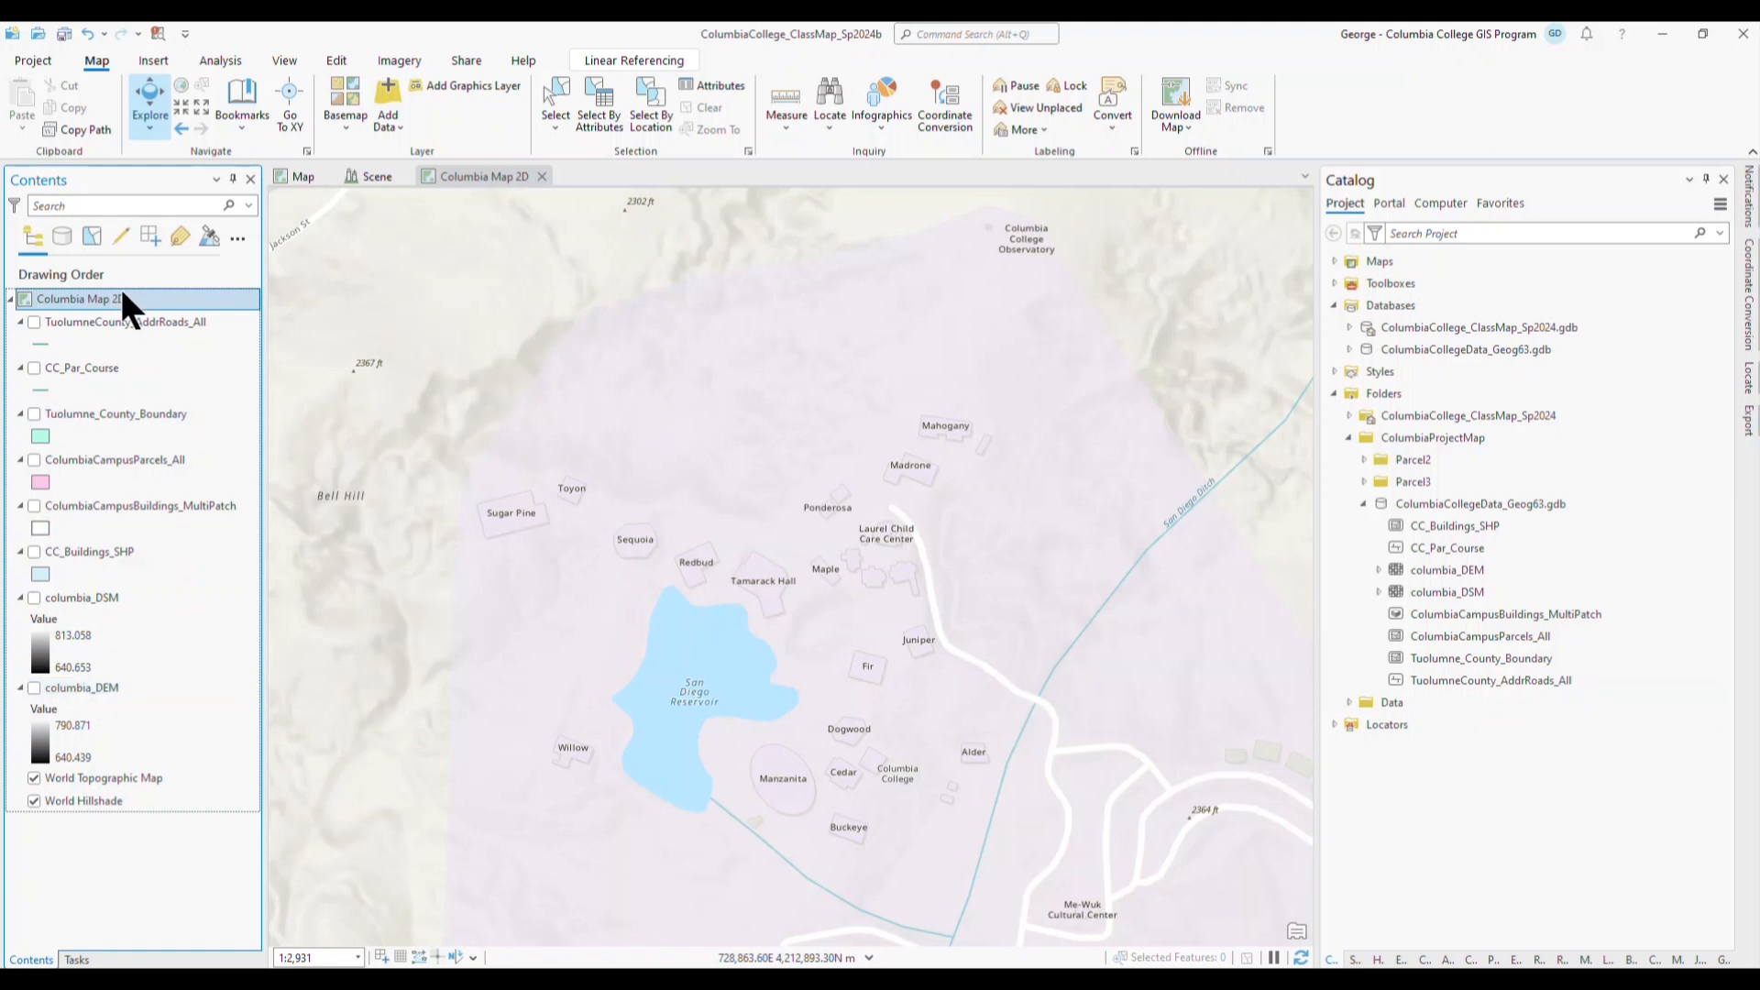
drag(64, 372, 64, 317)
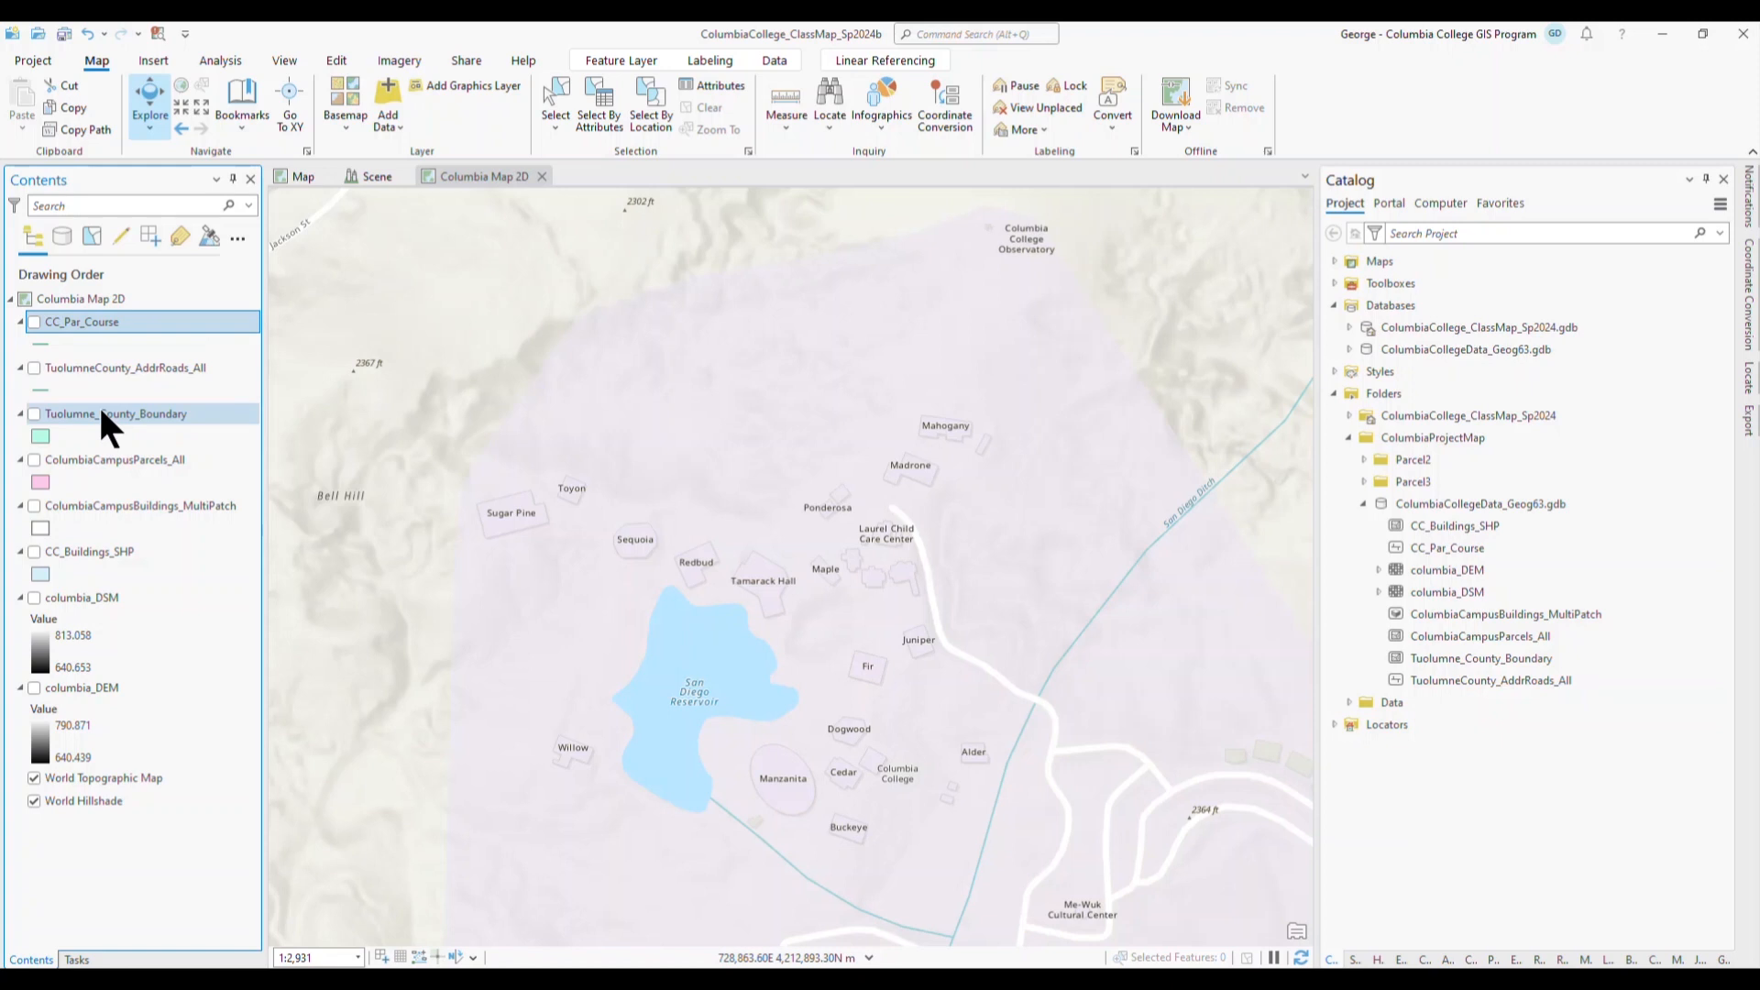
drag(90, 505, 91, 321)
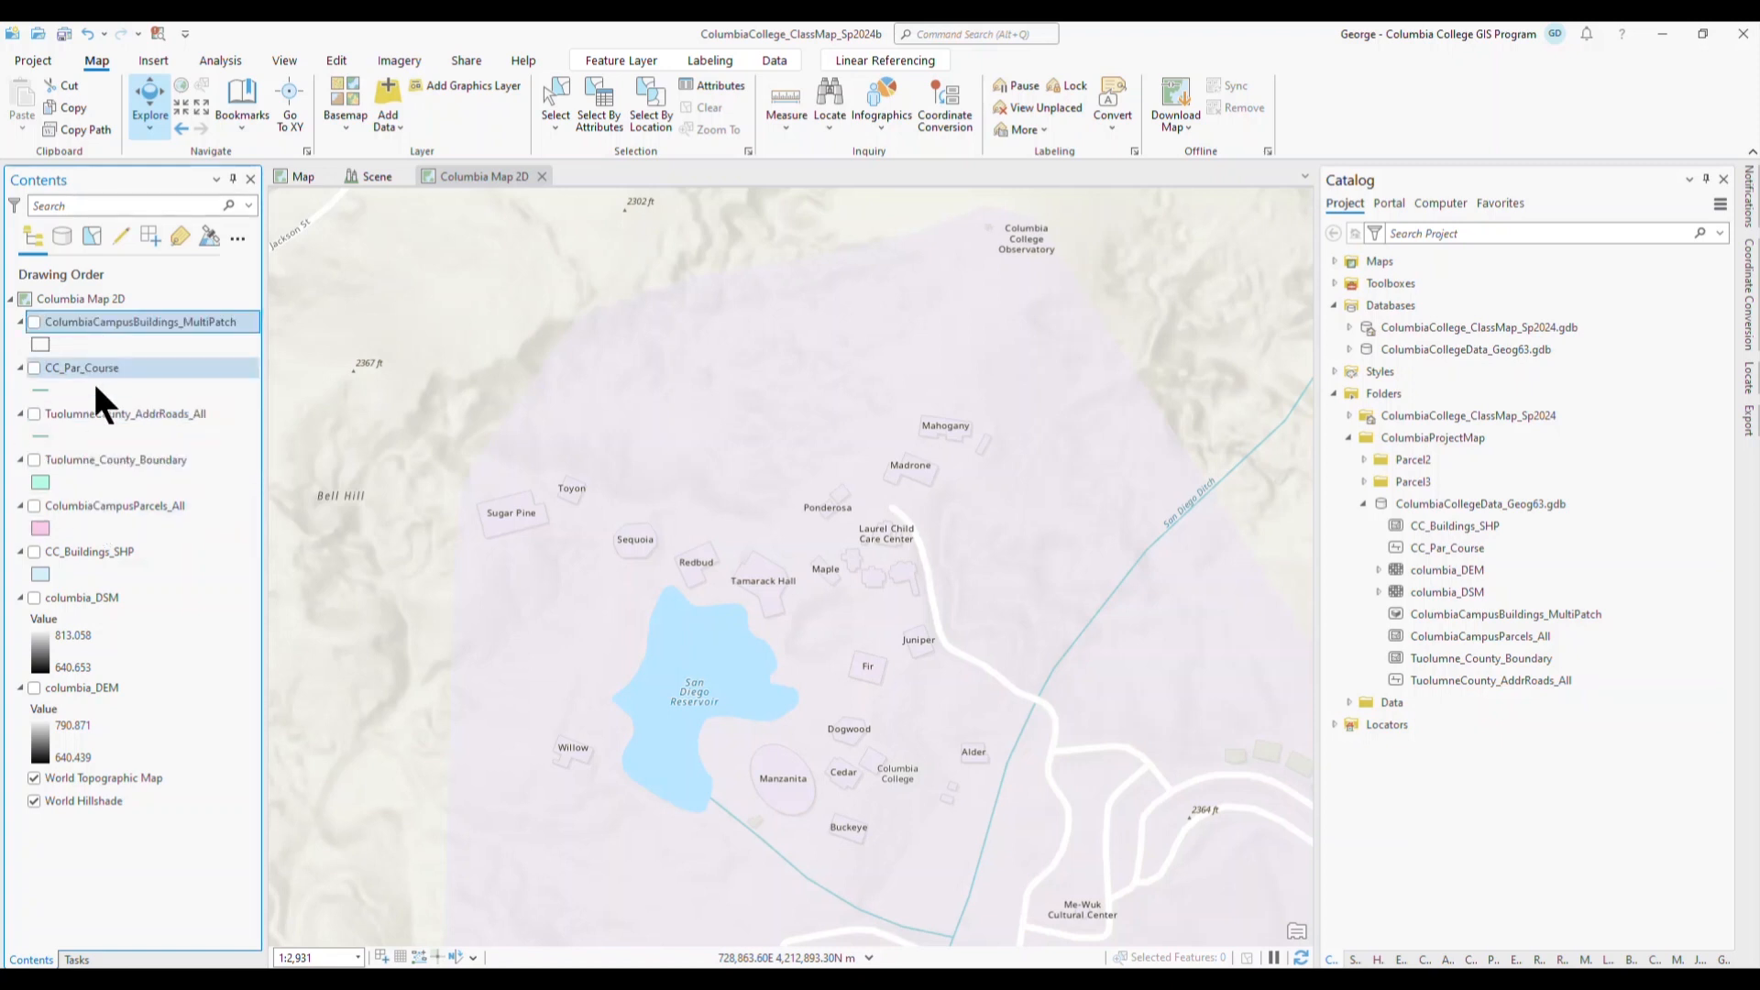
click(95, 552)
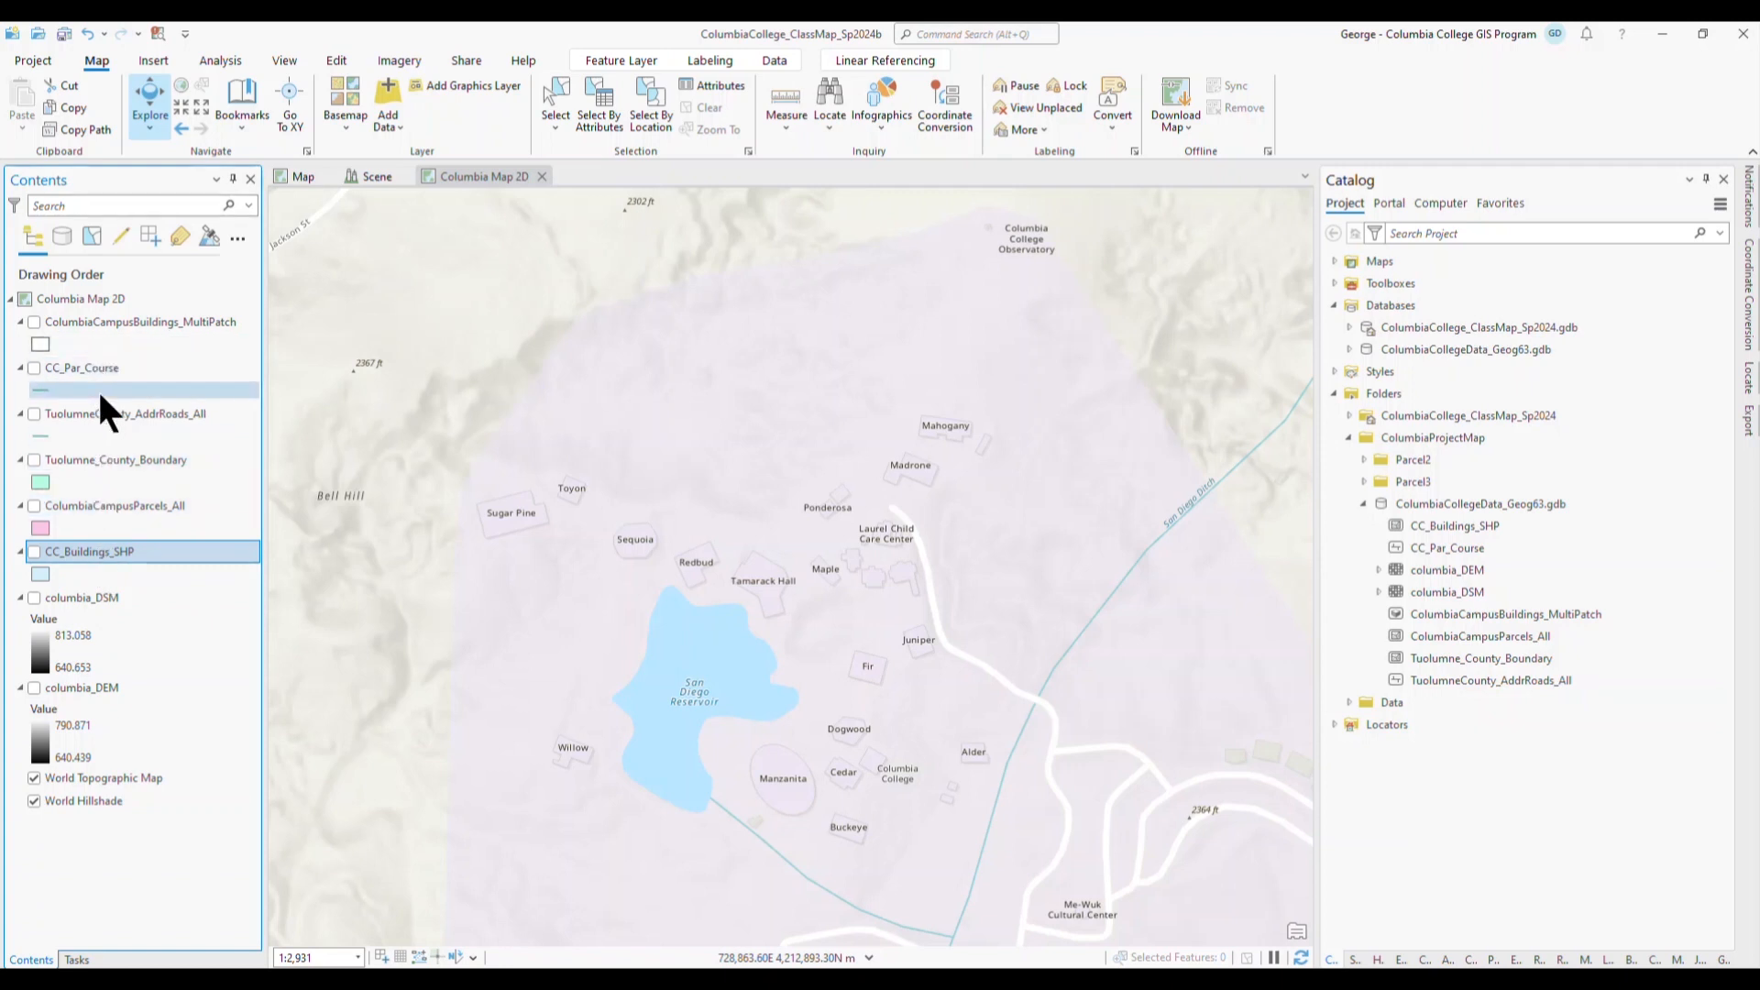
mouse_move(88, 542)
mouse_down()
mouse_move(85, 299)
mouse_move(89, 330)
mouse_up()
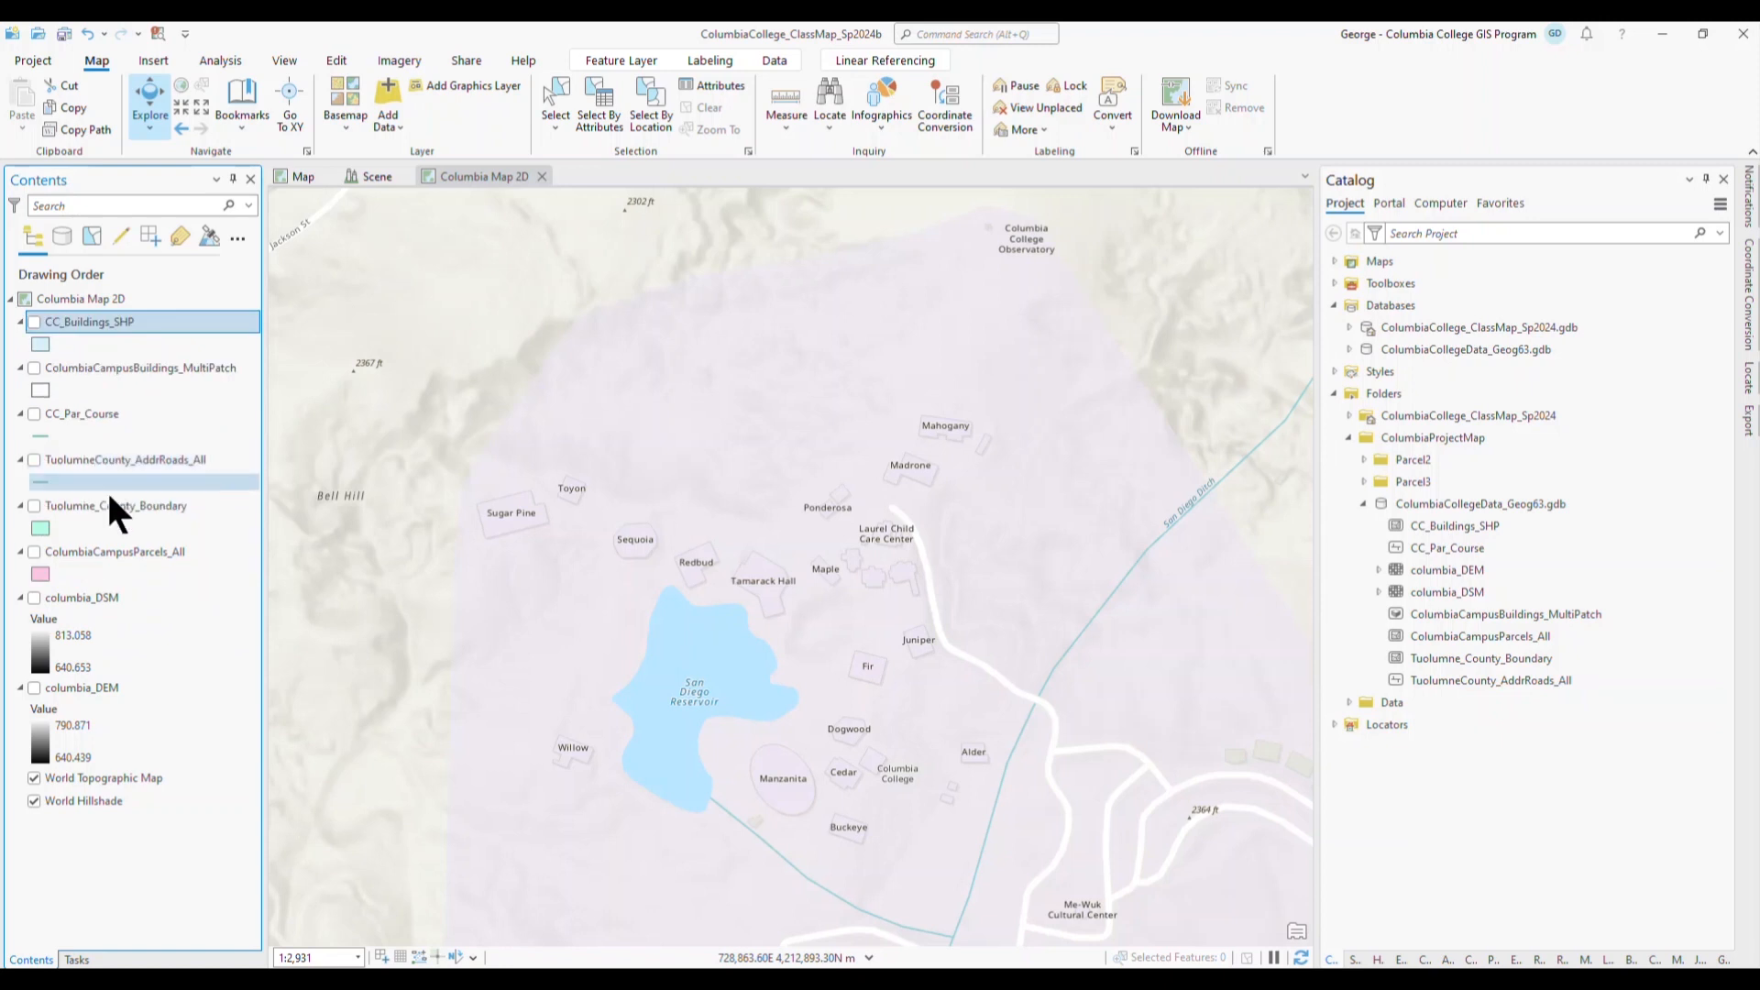
drag(107, 502, 81, 535)
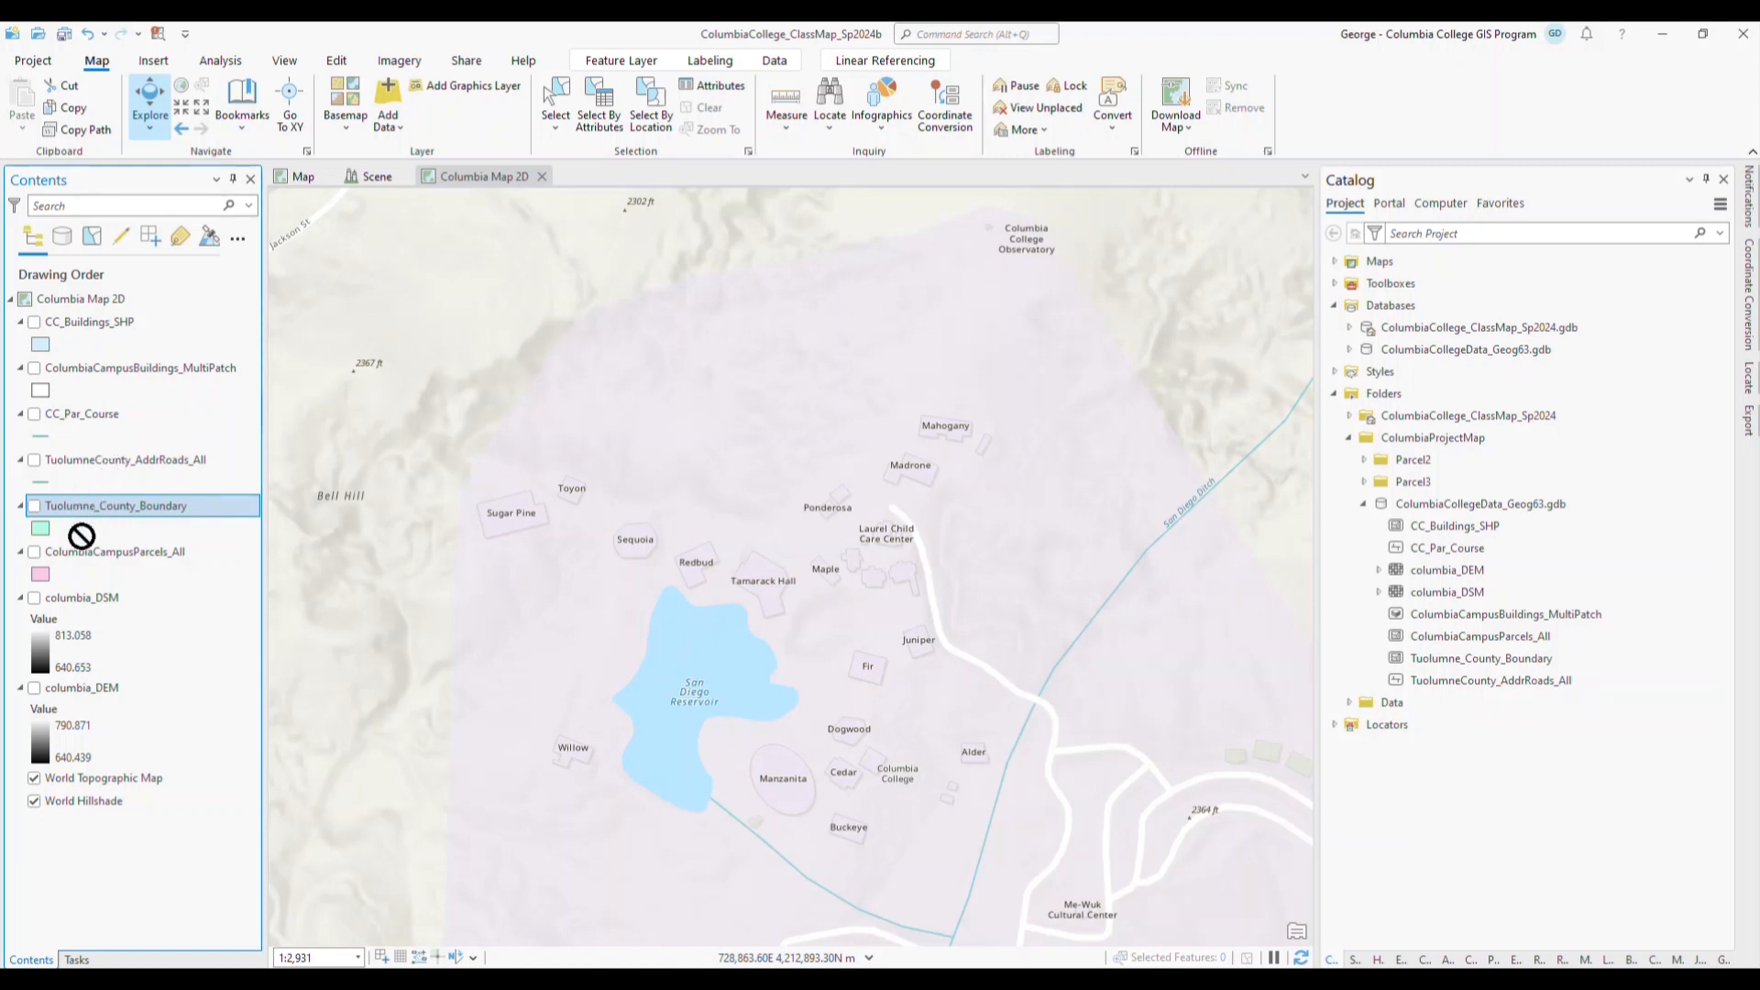
- Show the county boundary, roads, par course and MultiPatch buildings layers, and compare the buildings by switching CC_Buildings_SHP on and off
click(34, 507)
click(32, 458)
click(34, 414)
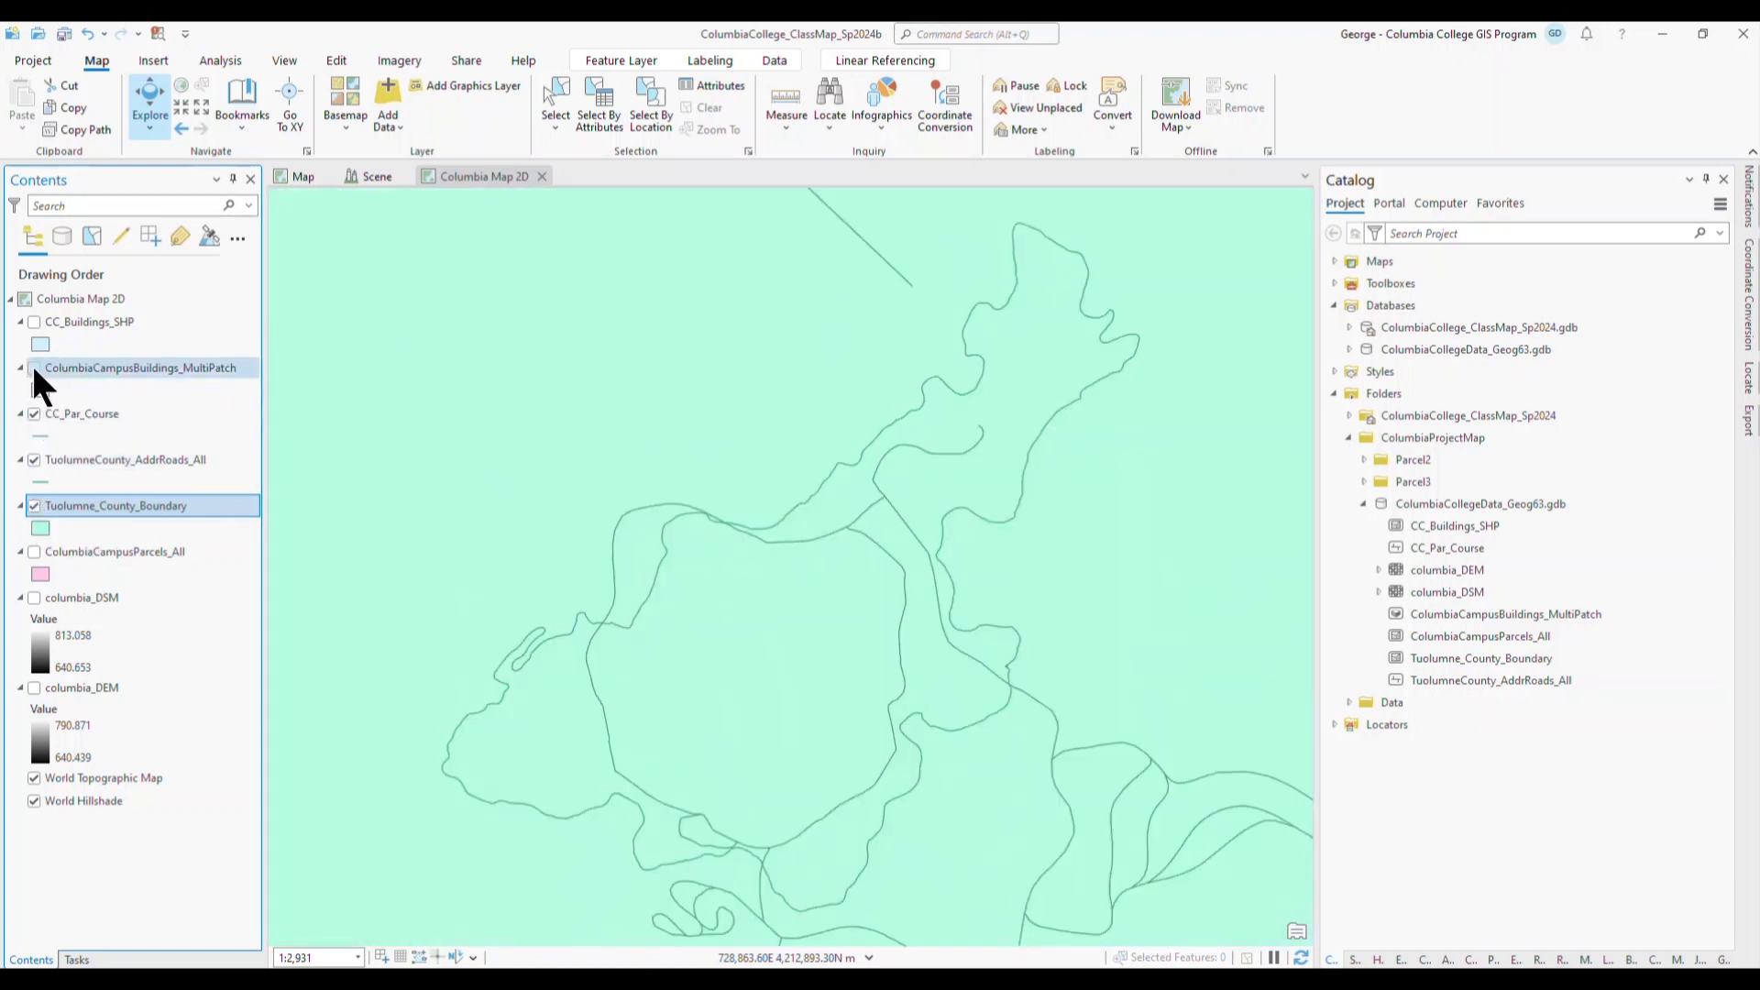
click(34, 367)
click(33, 322)
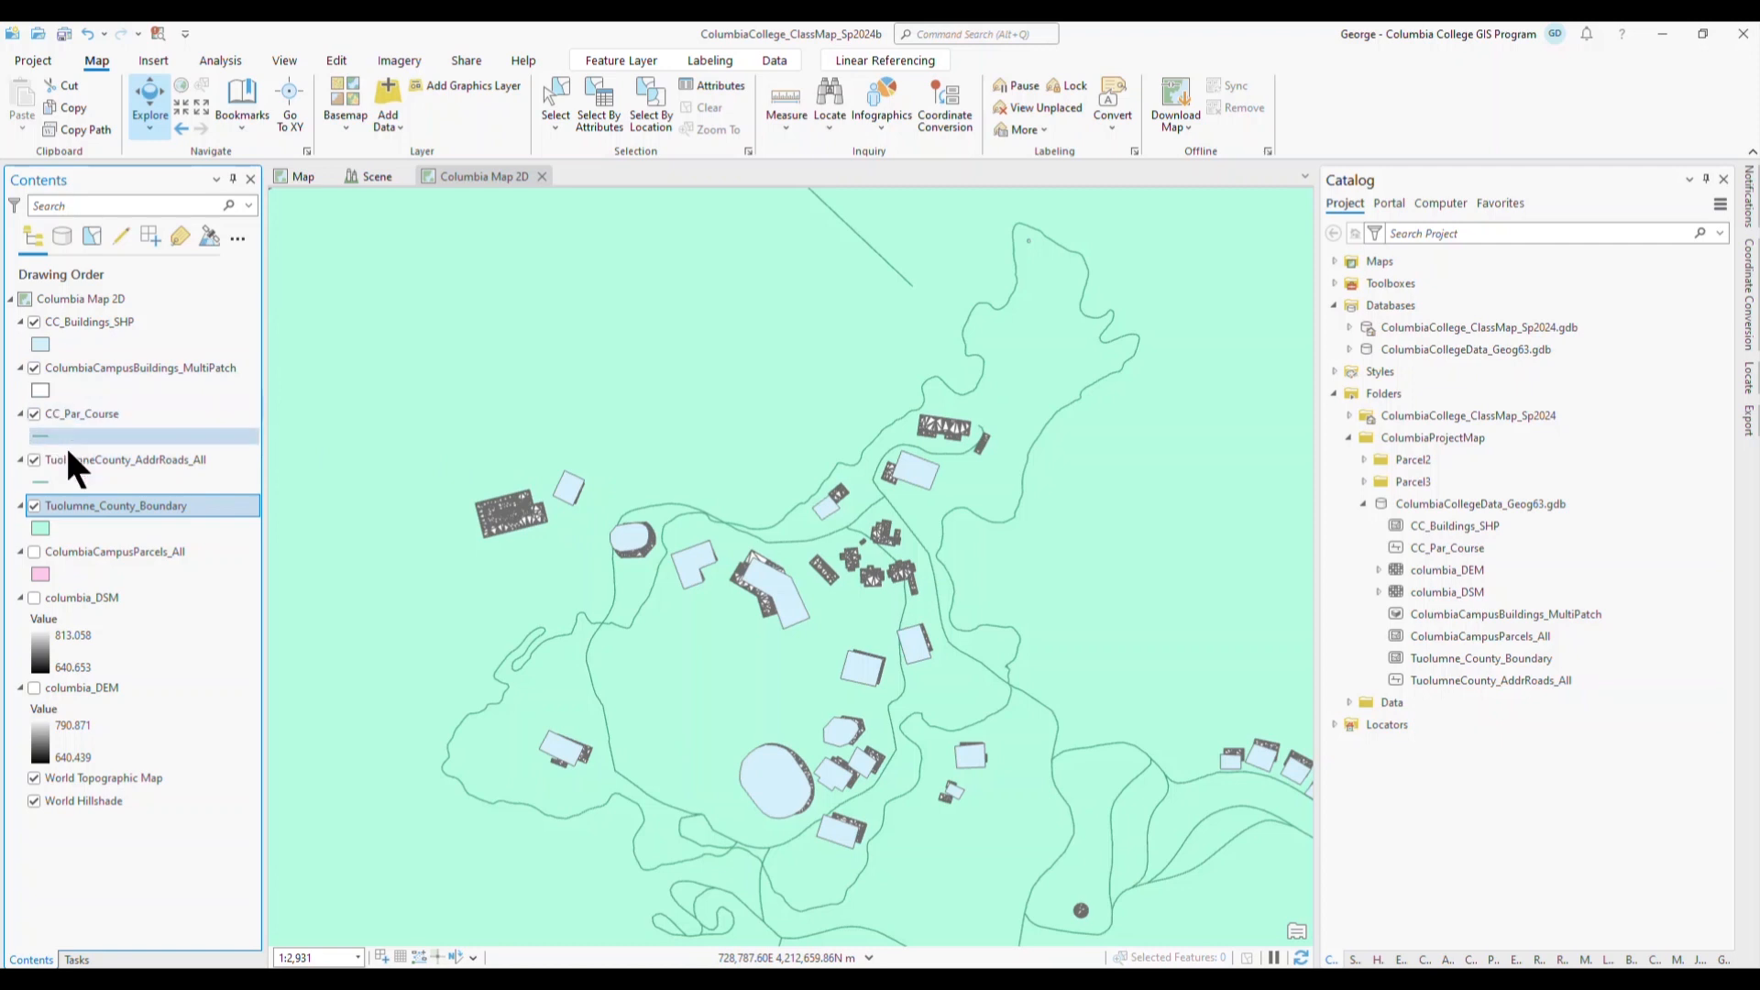
click(34, 322)
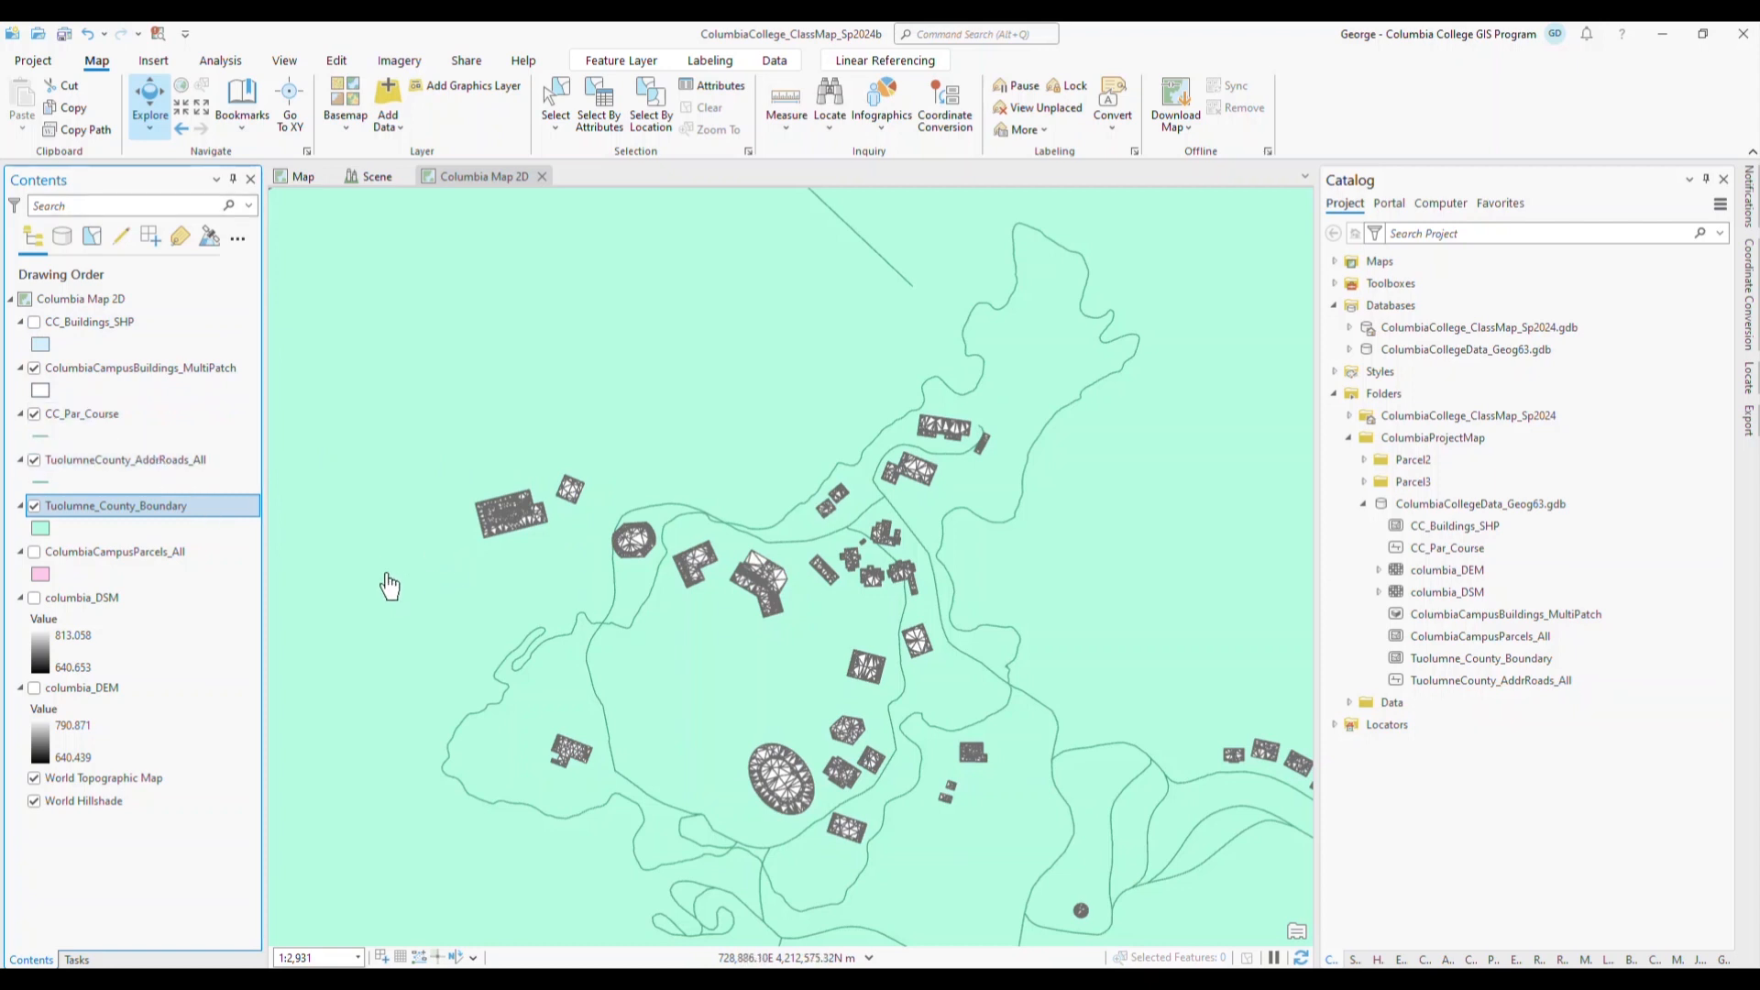
- Create a new group layer in Columbia Map 2D and name it Scratch
right_click(52, 298)
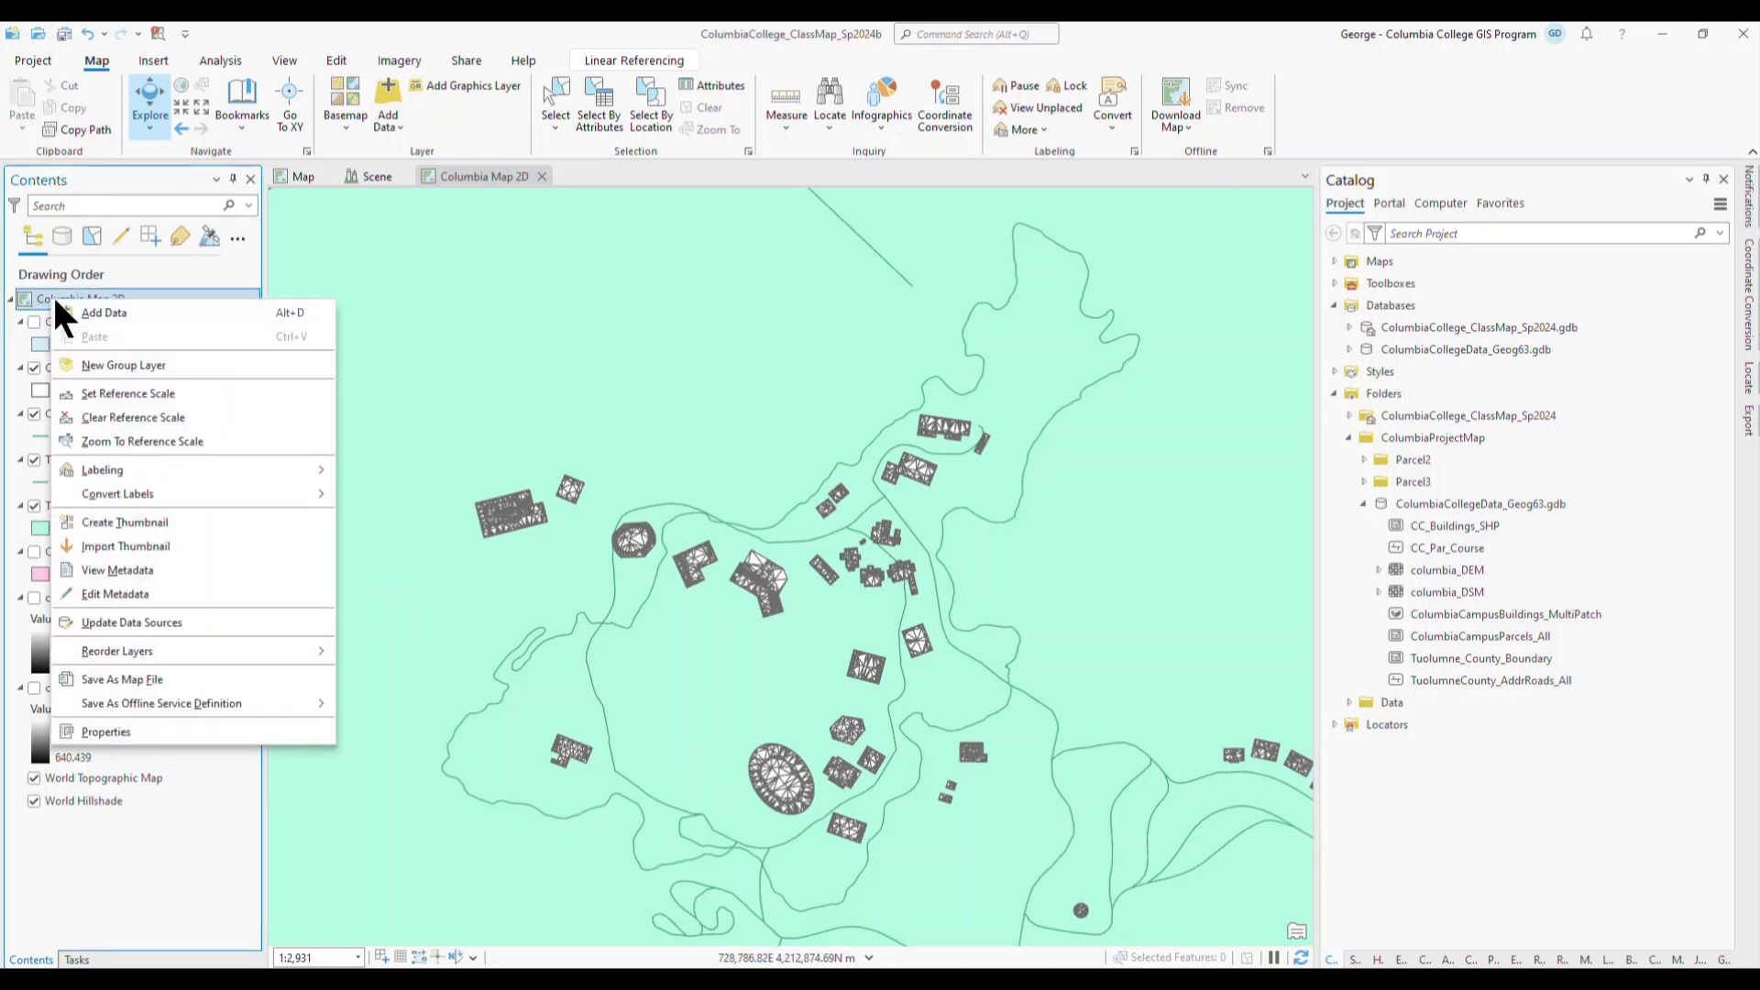
click(137, 365)
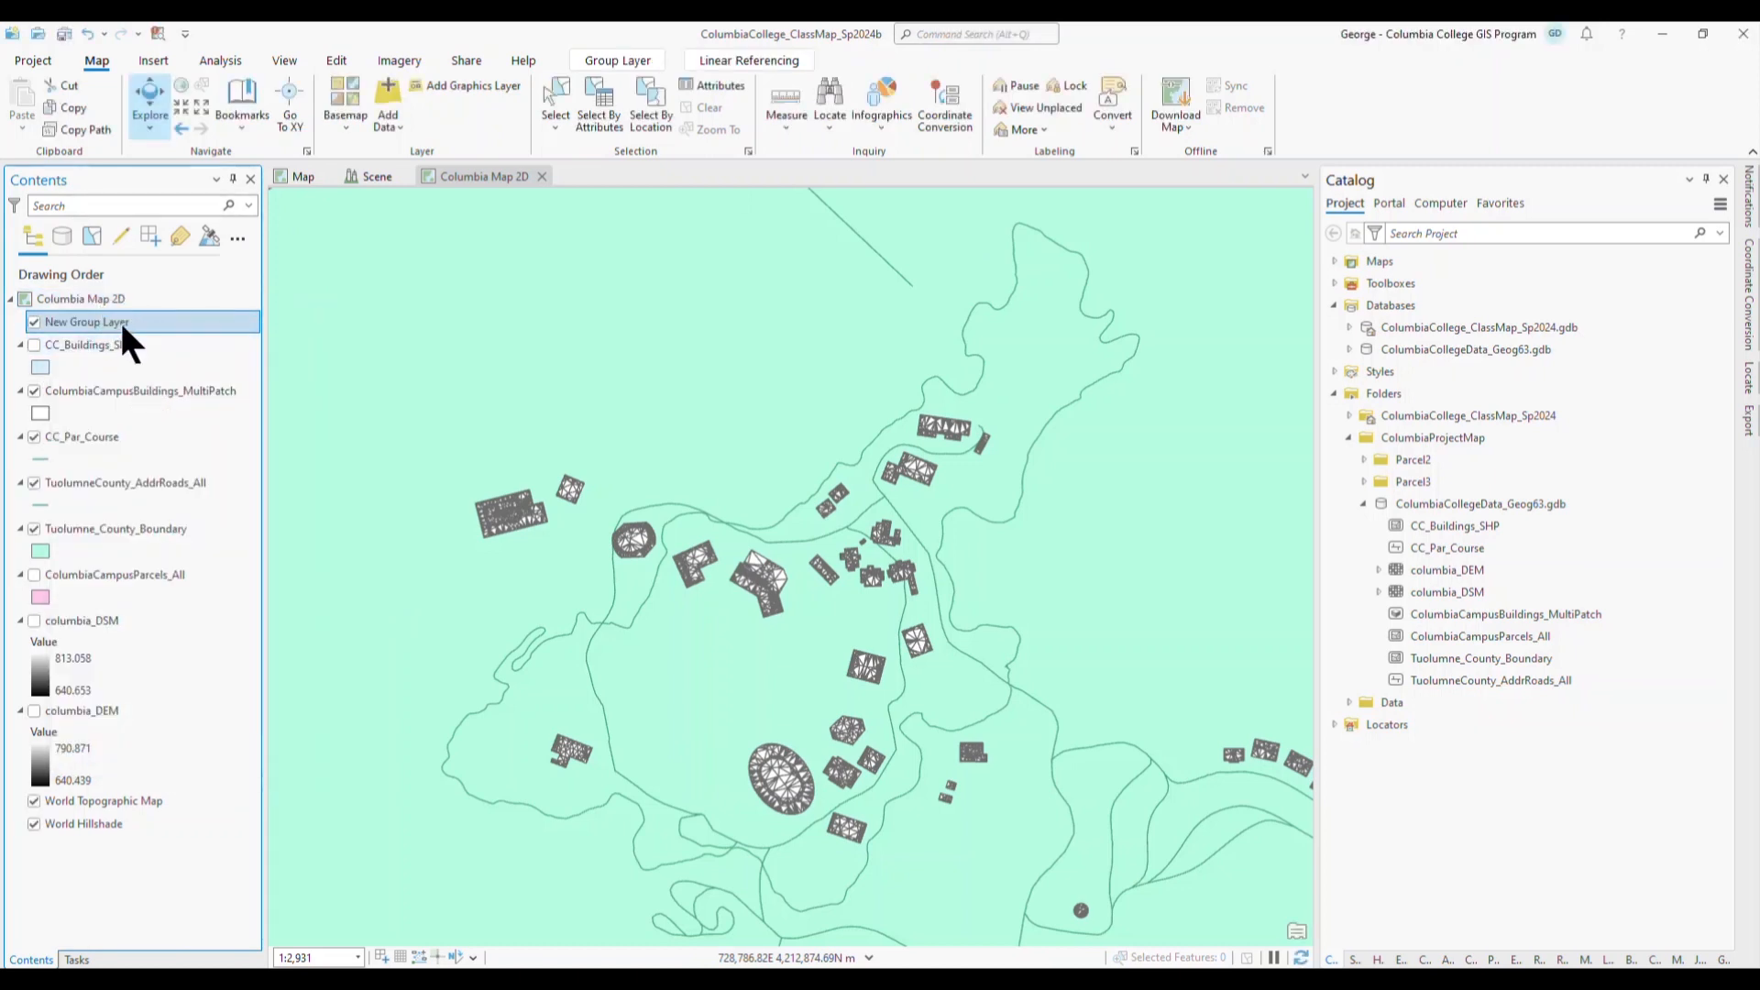
click(119, 322)
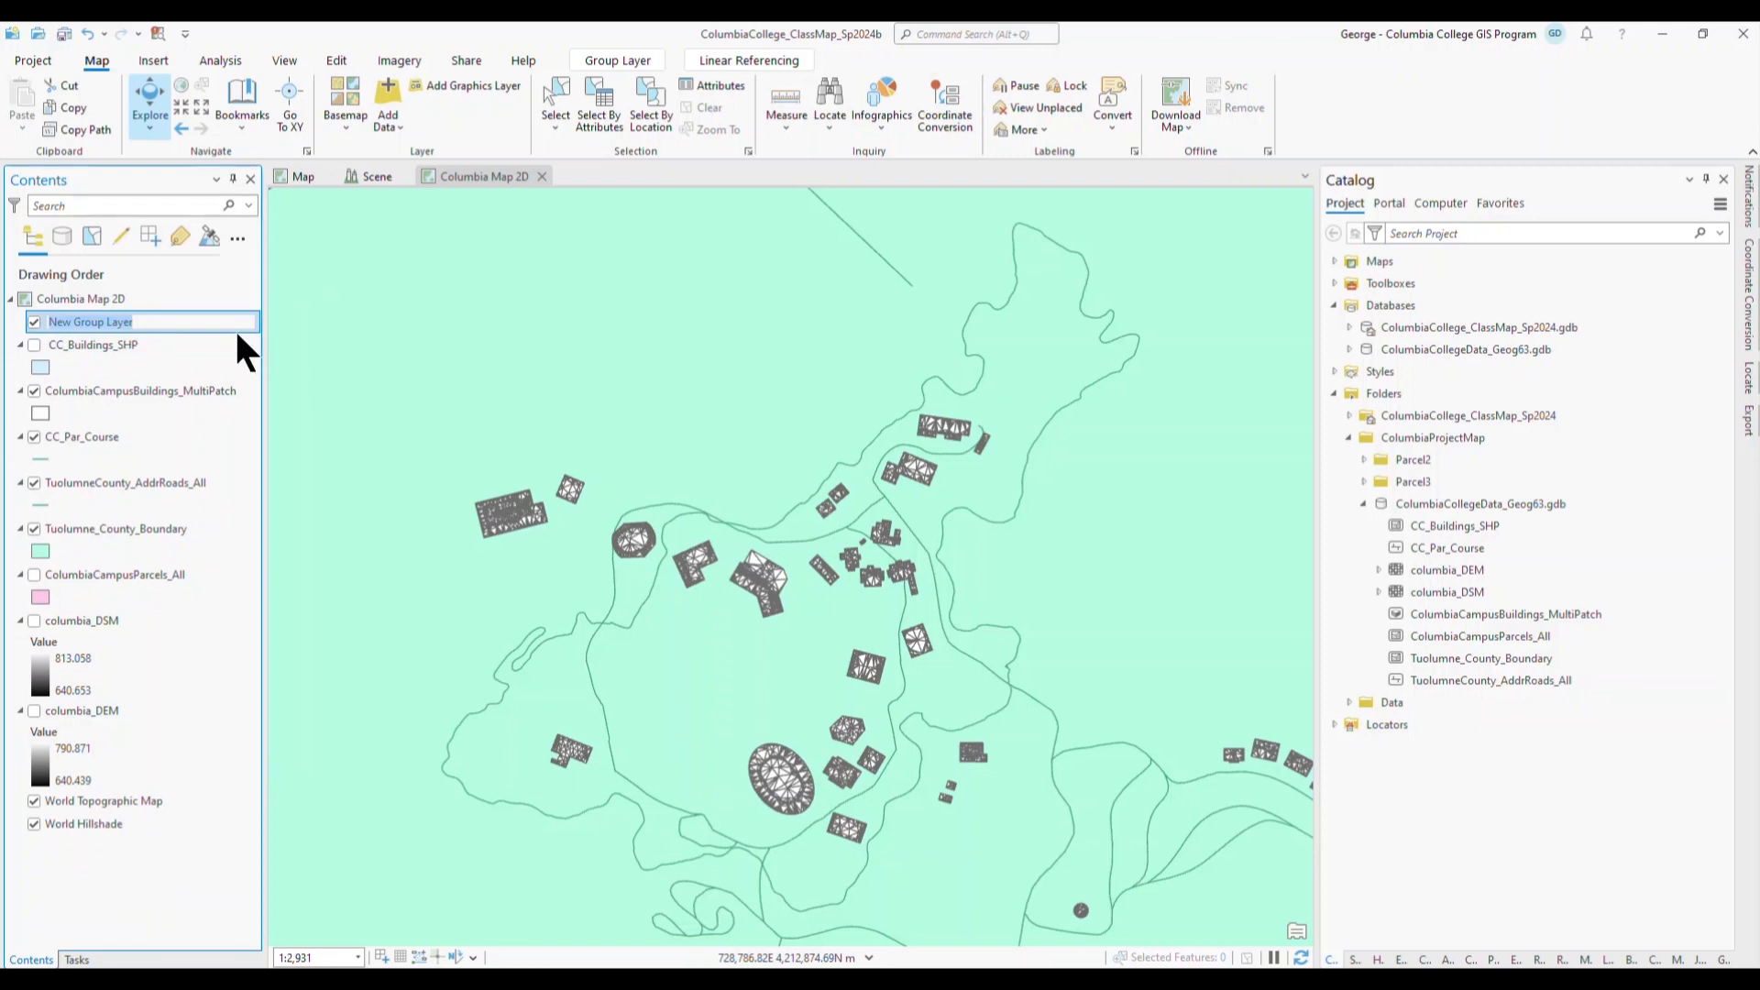
text(Scratch)
key(Return)
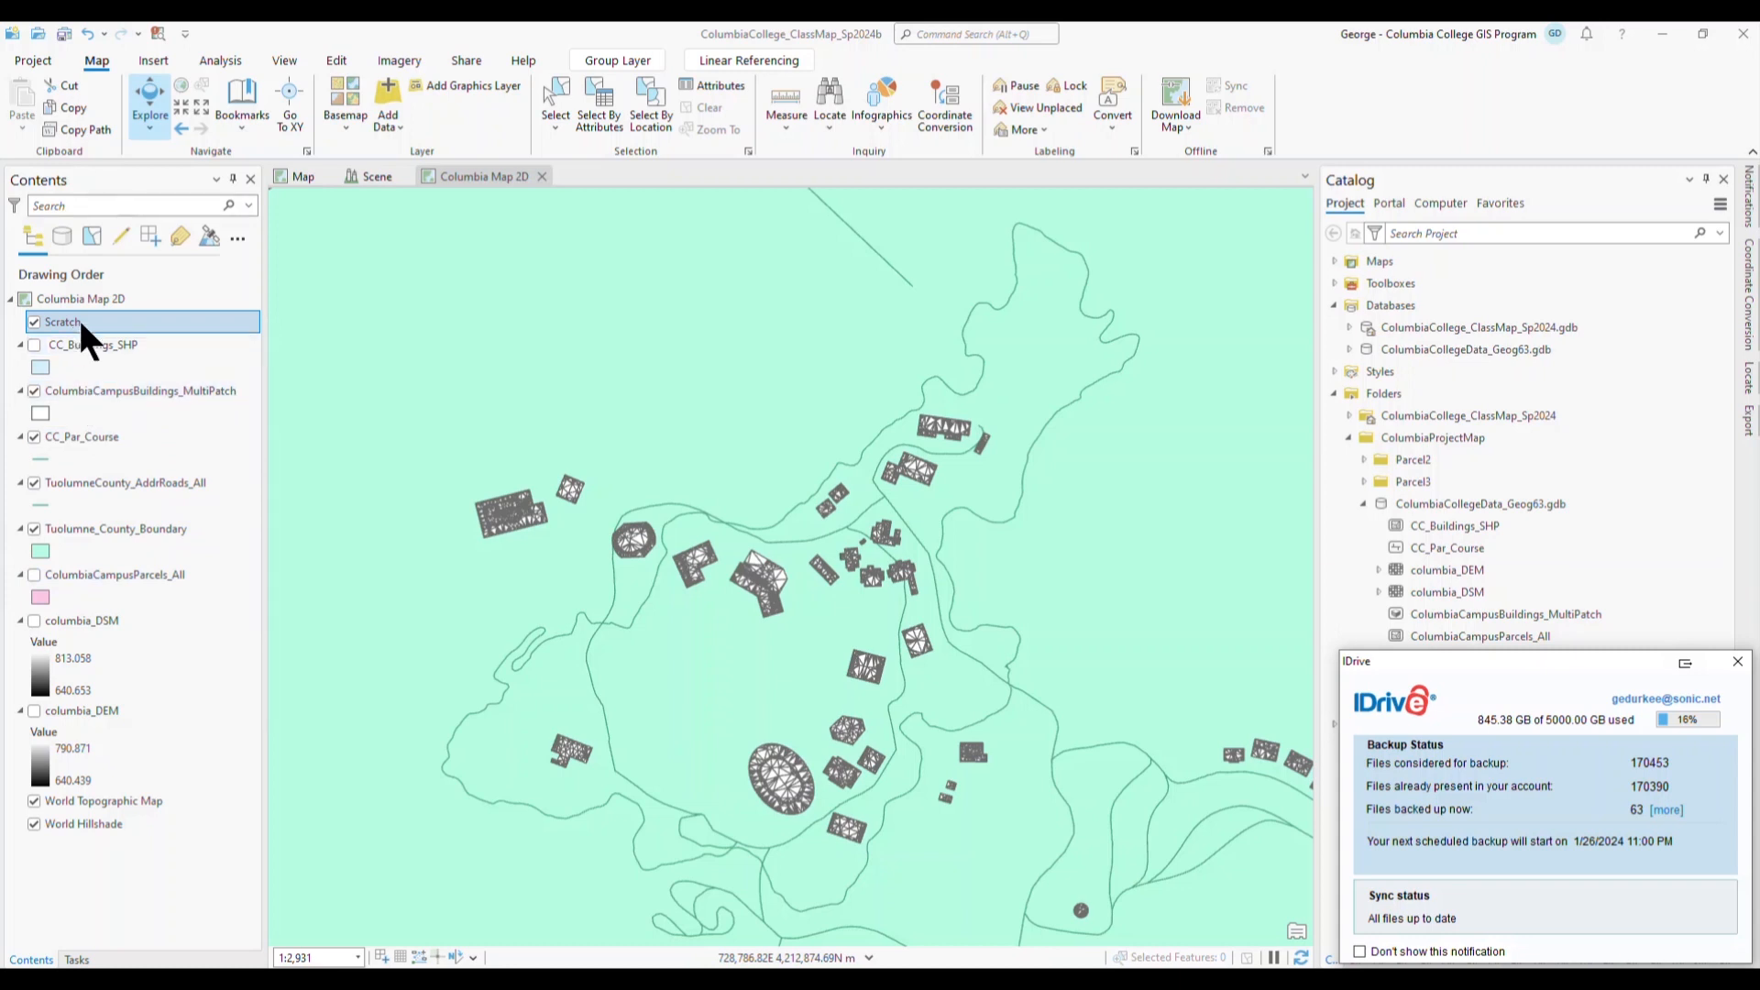
- Move the Scratch group directly below ColumbiaCampusParcels_All, hide it, and show the ColumbiaCampusBuildings_MultiPatch layer
drag(79, 316, 83, 594)
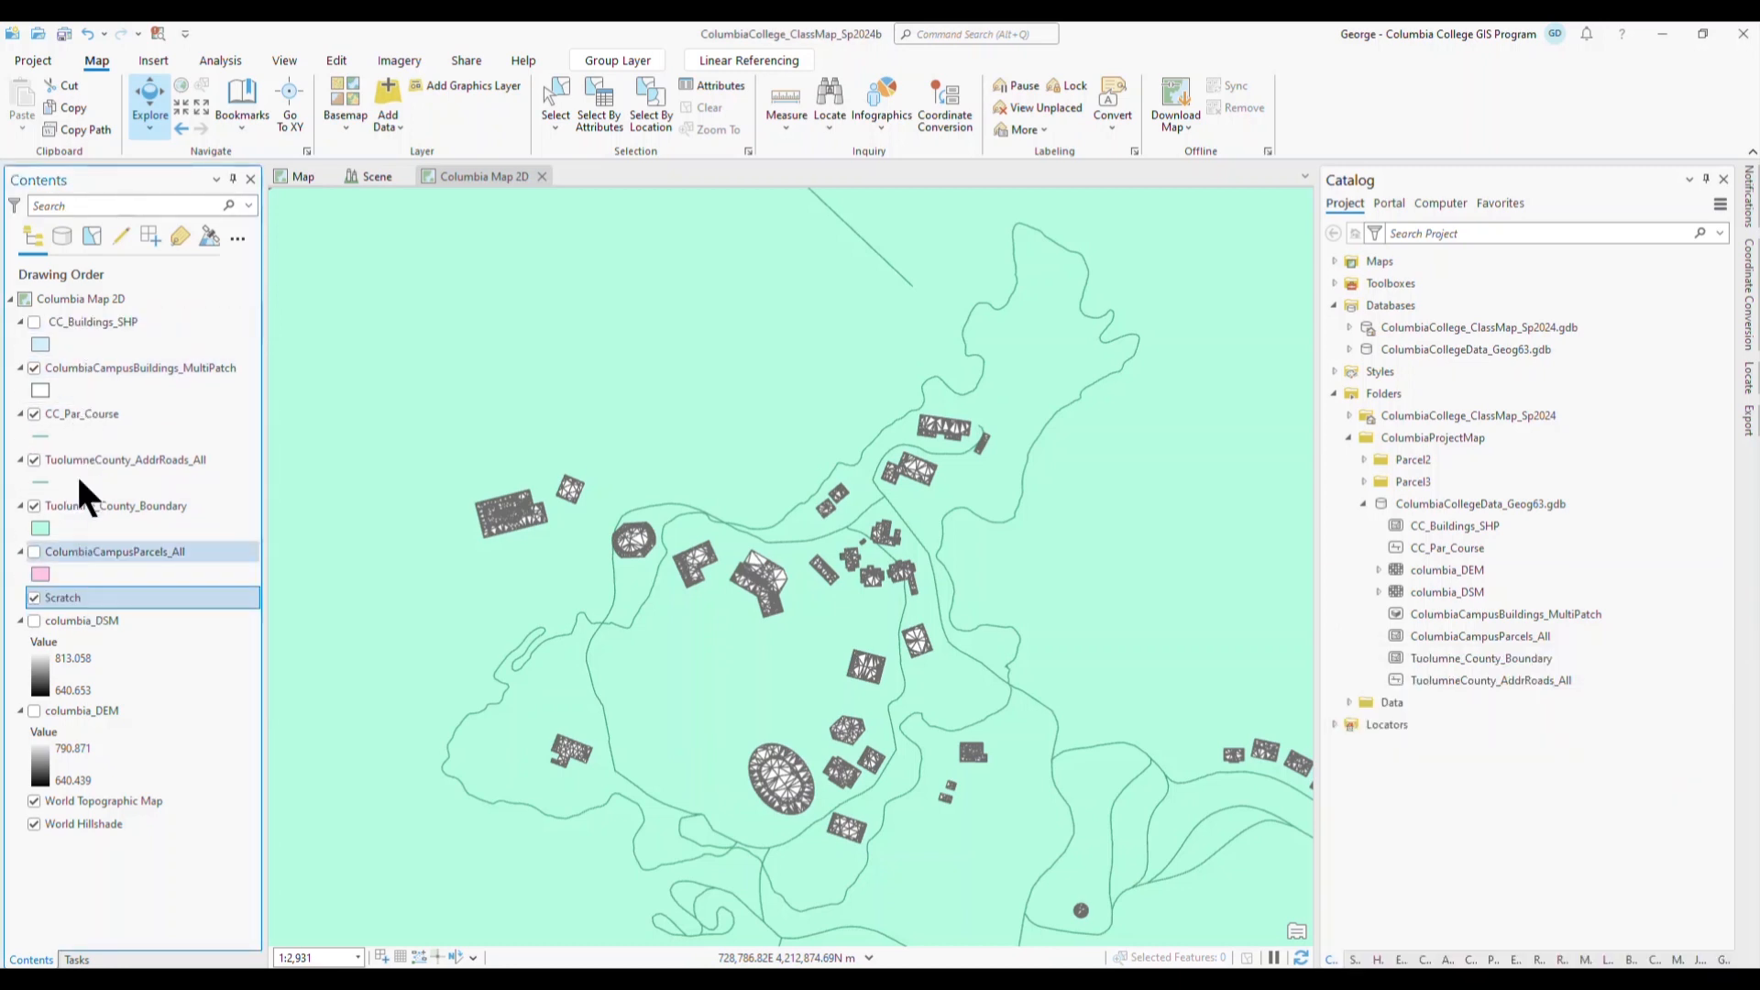
click(32, 597)
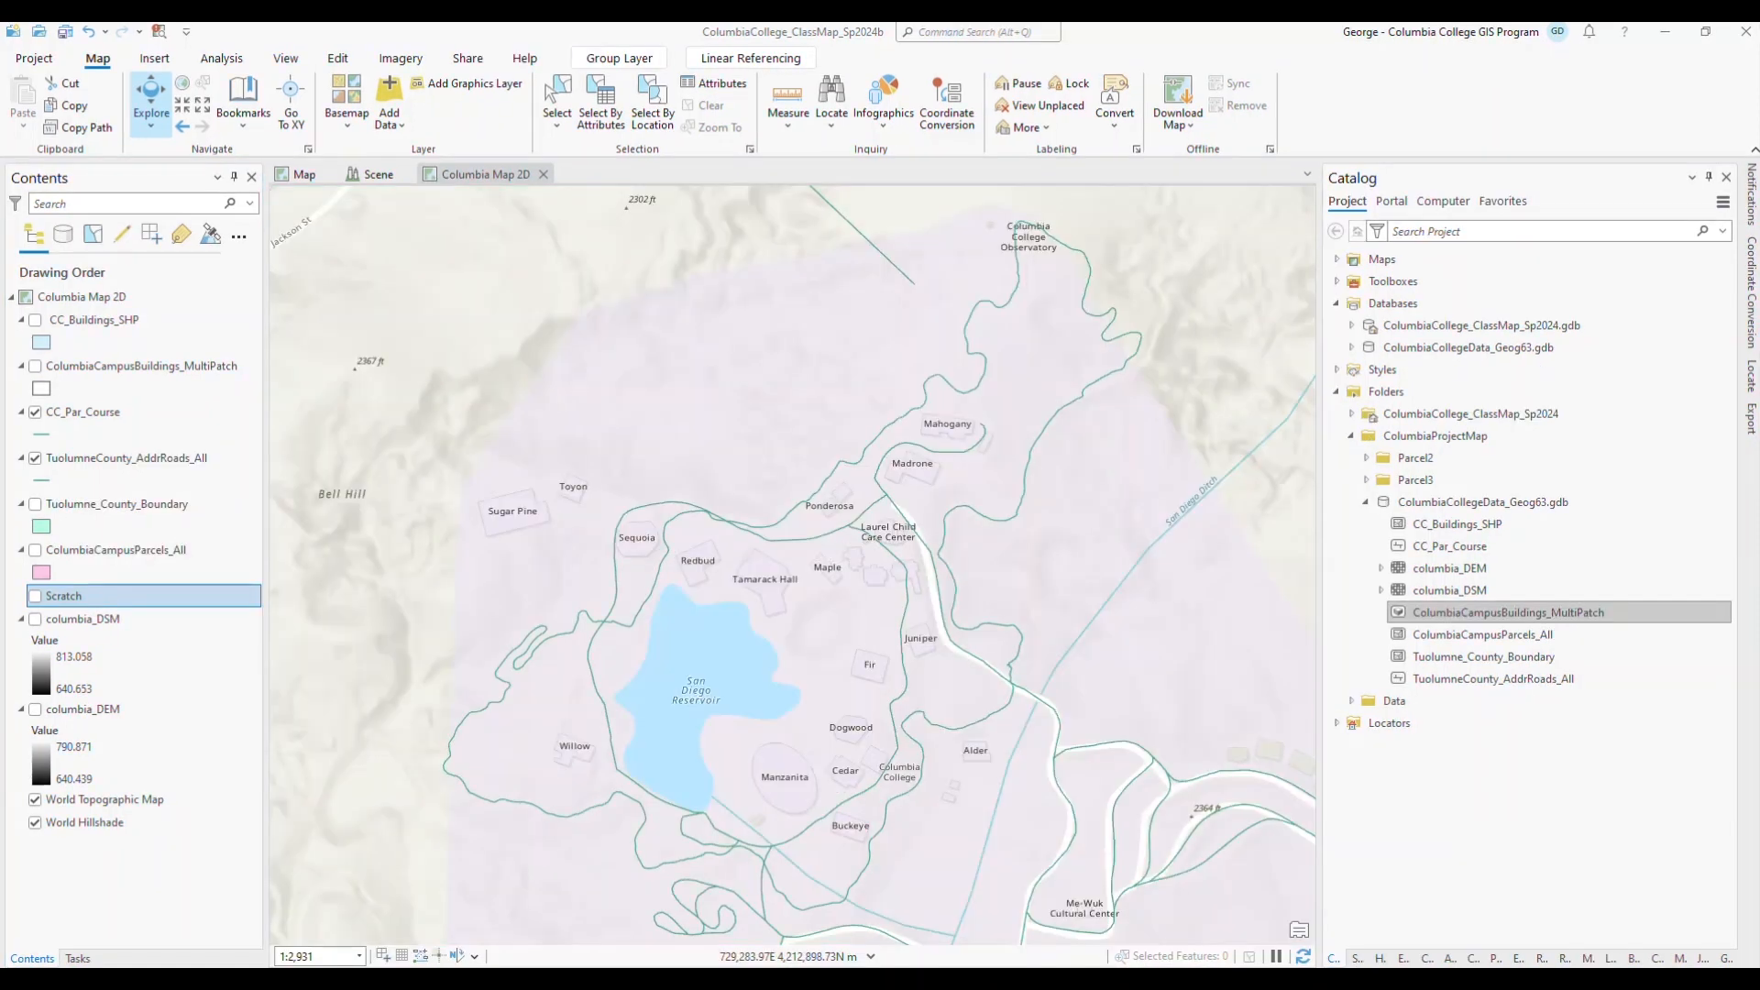
click(35, 366)
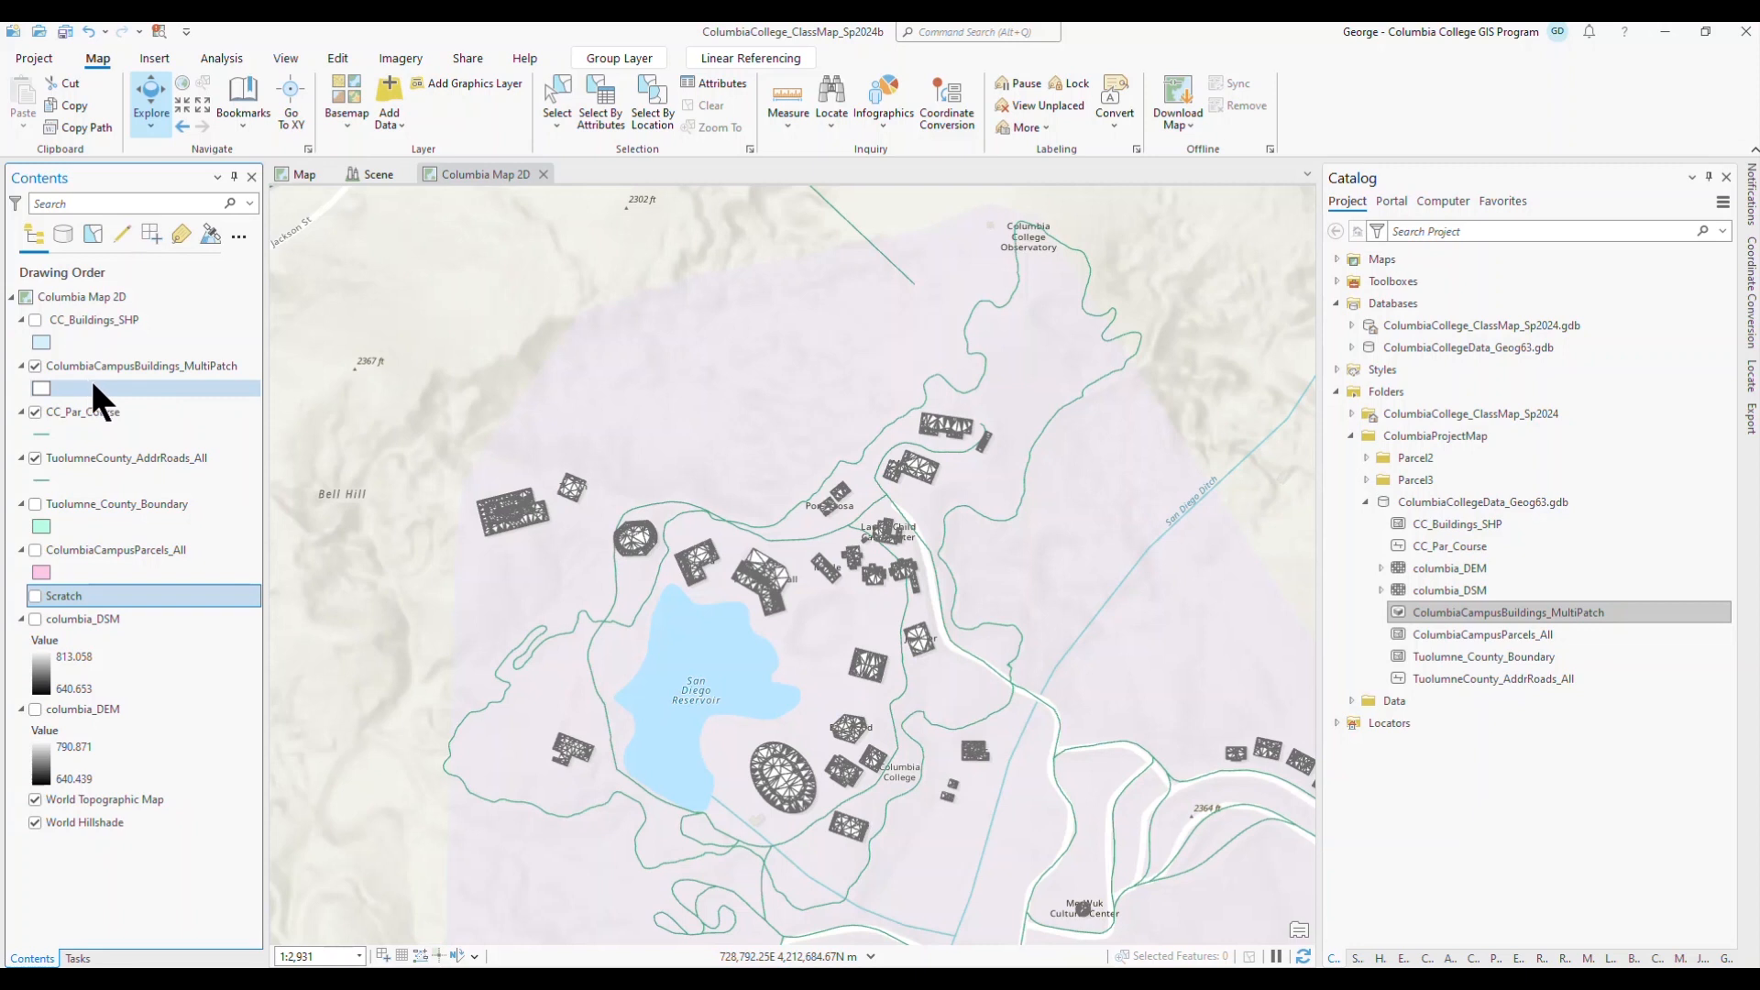
- Examine the campus buildings in the 3D Scene for comparison and return to Columbia Map 2D
click(301, 174)
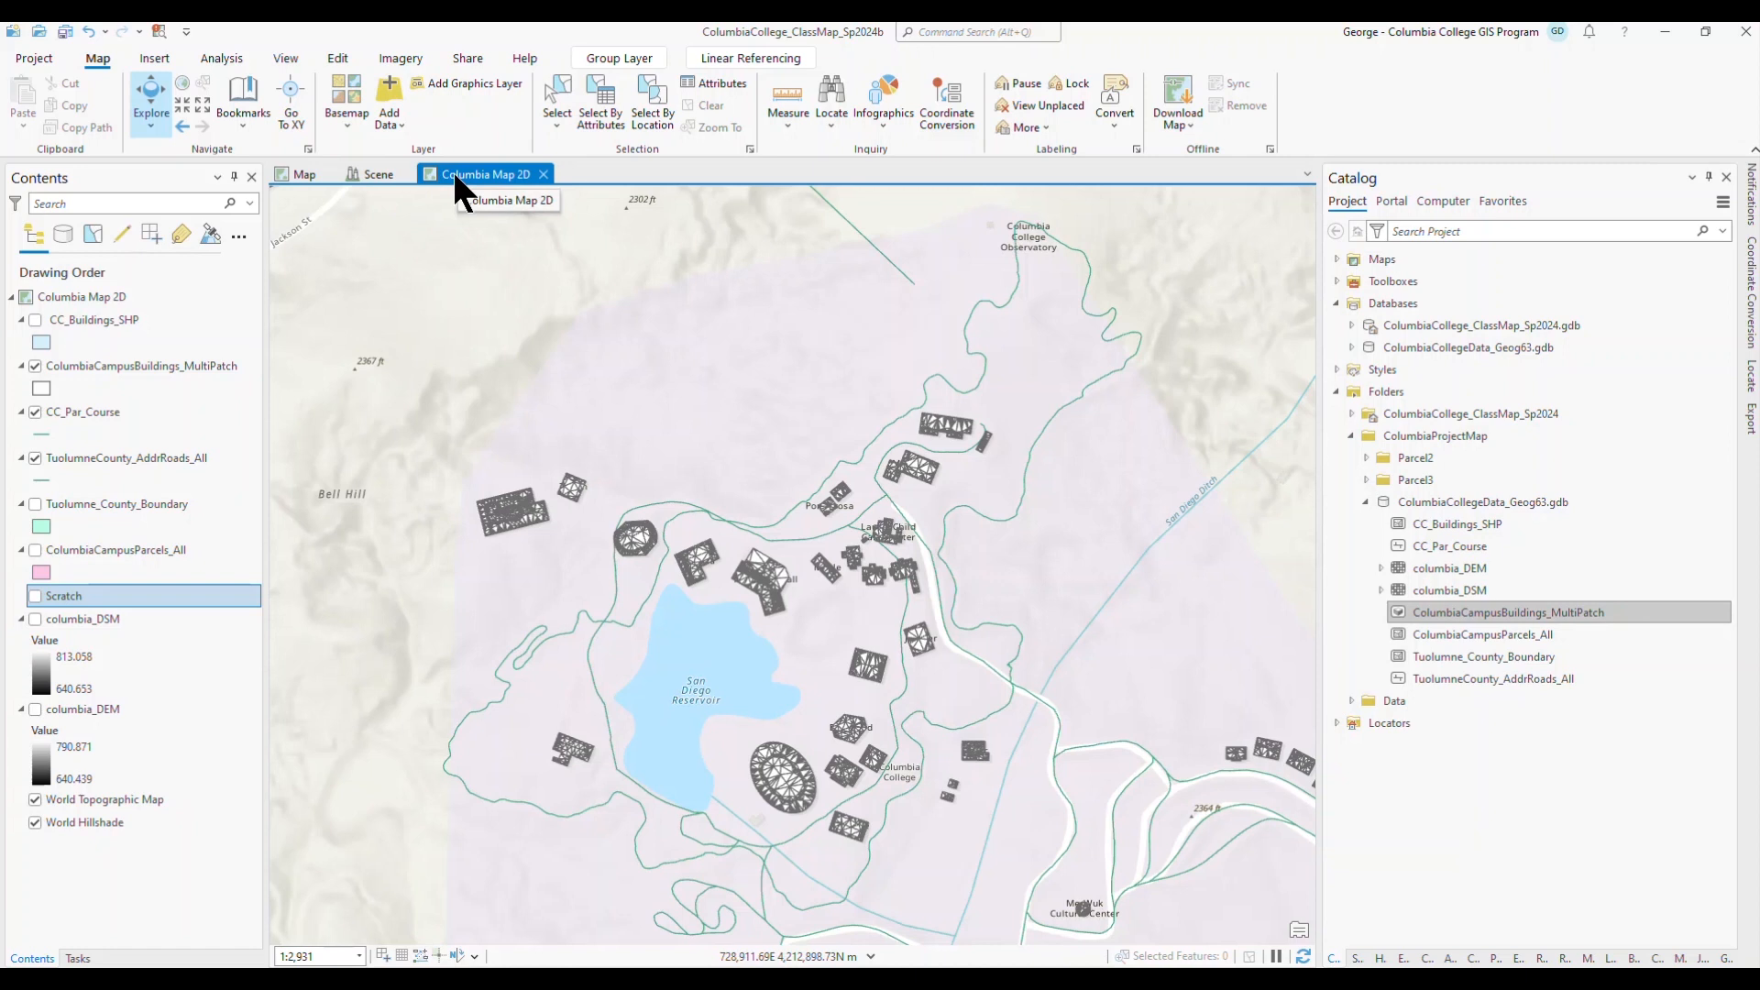
click(371, 173)
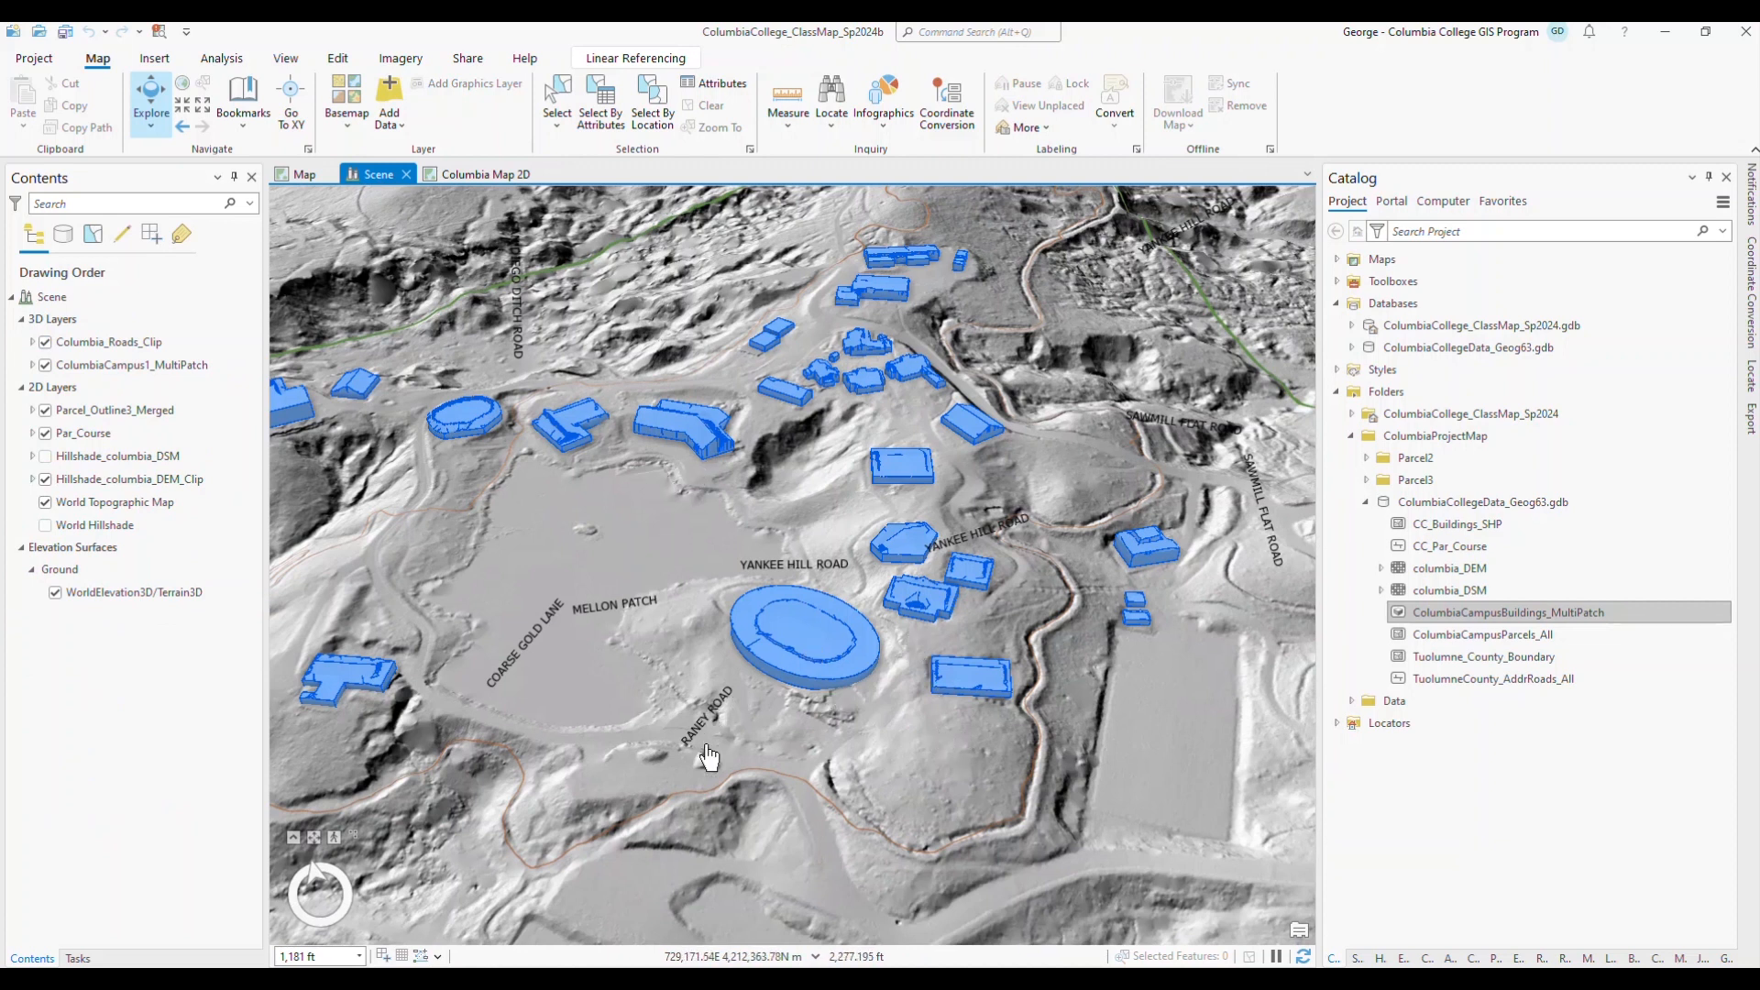
drag(708, 753, 705, 743)
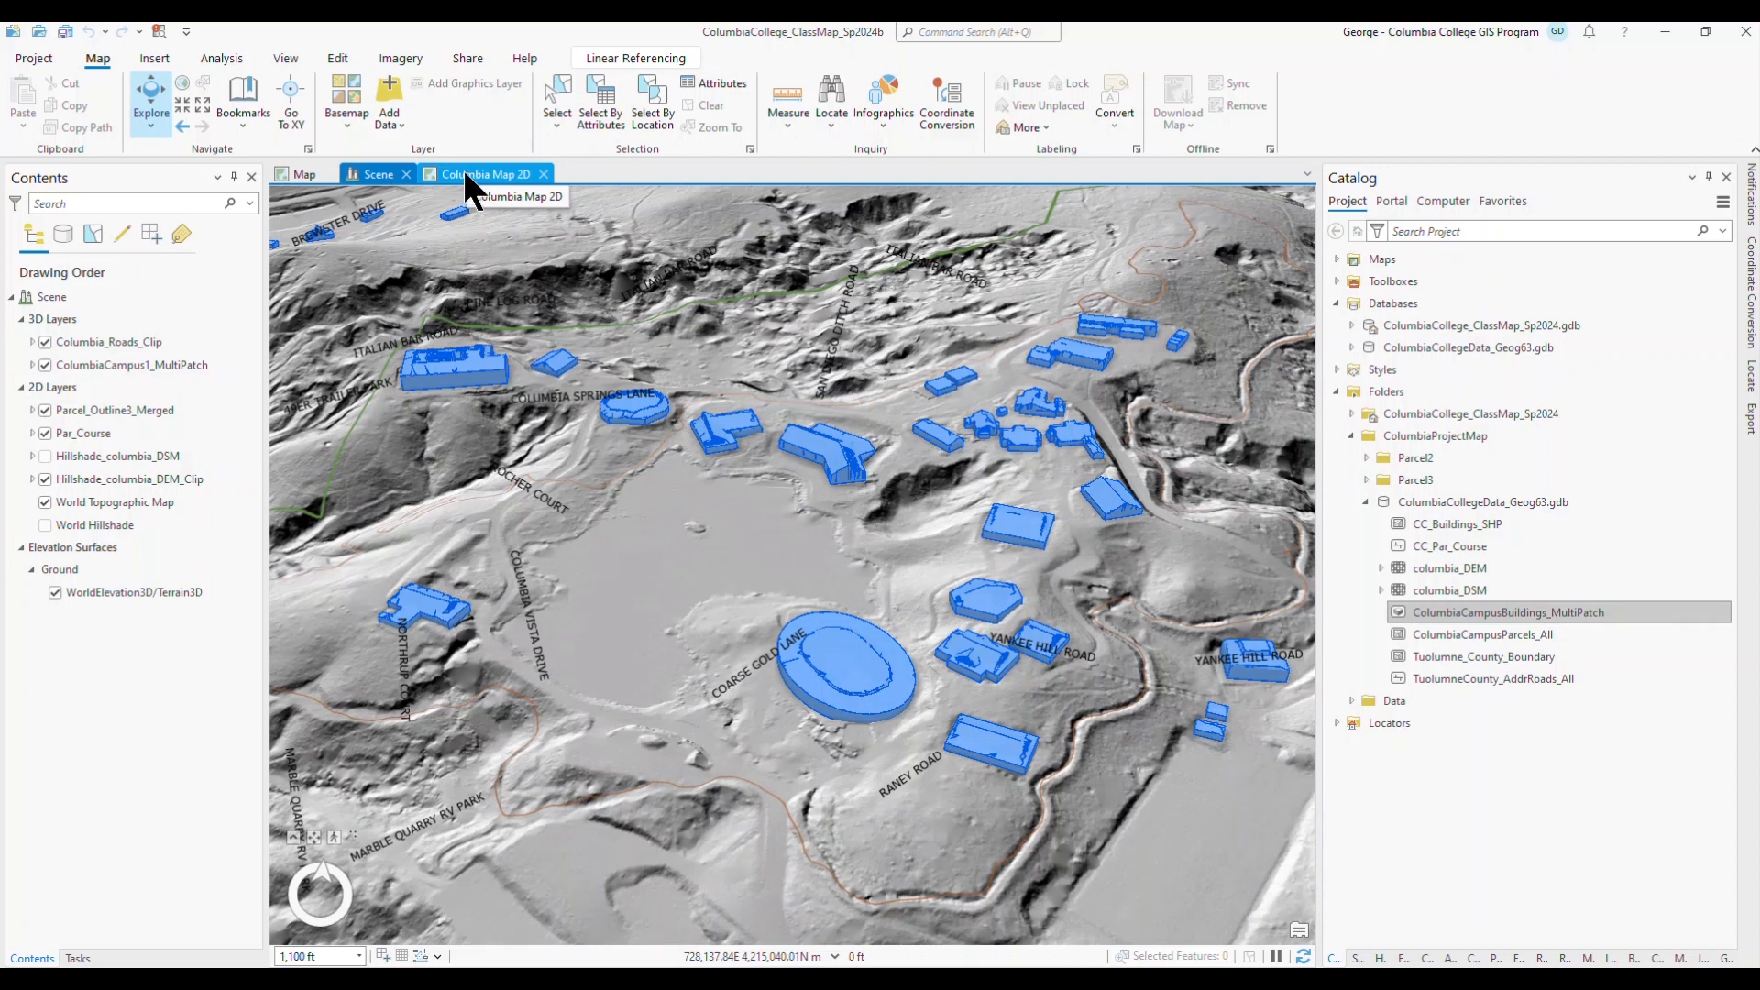
click(464, 174)
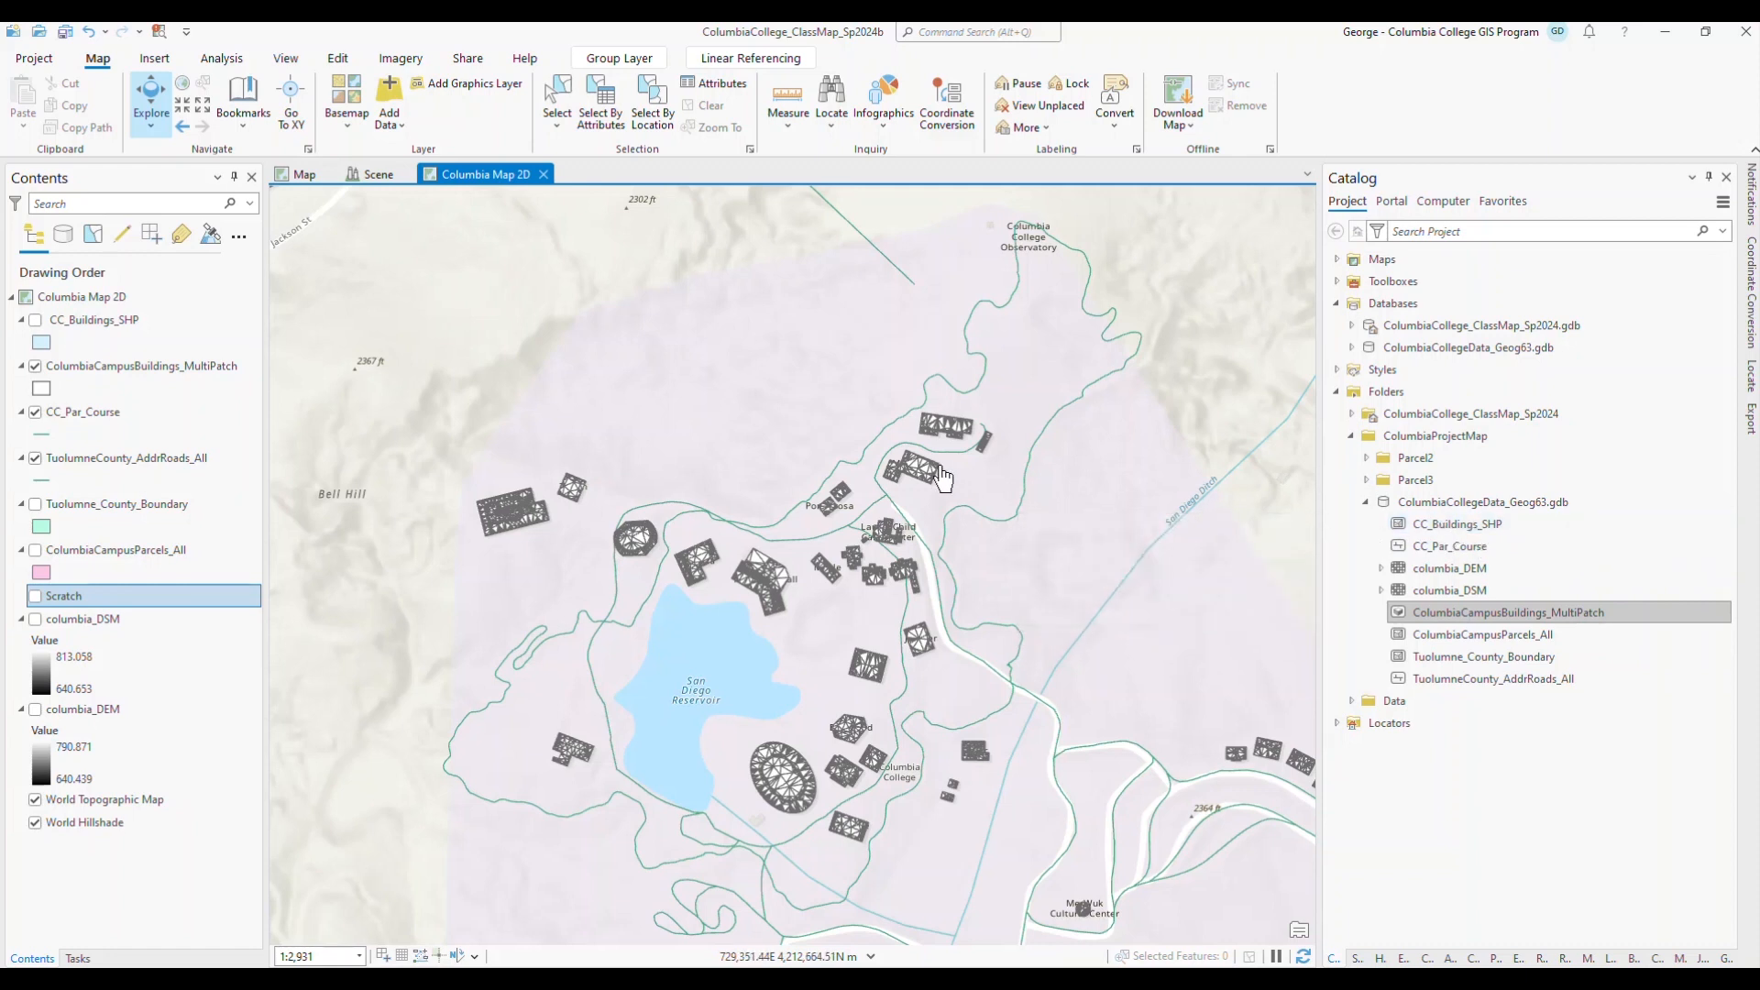
- Open the field design of the ColumbiaCampusBuildings_MultiPatch feature class and add a field named BuildingName
right_click(1396, 613)
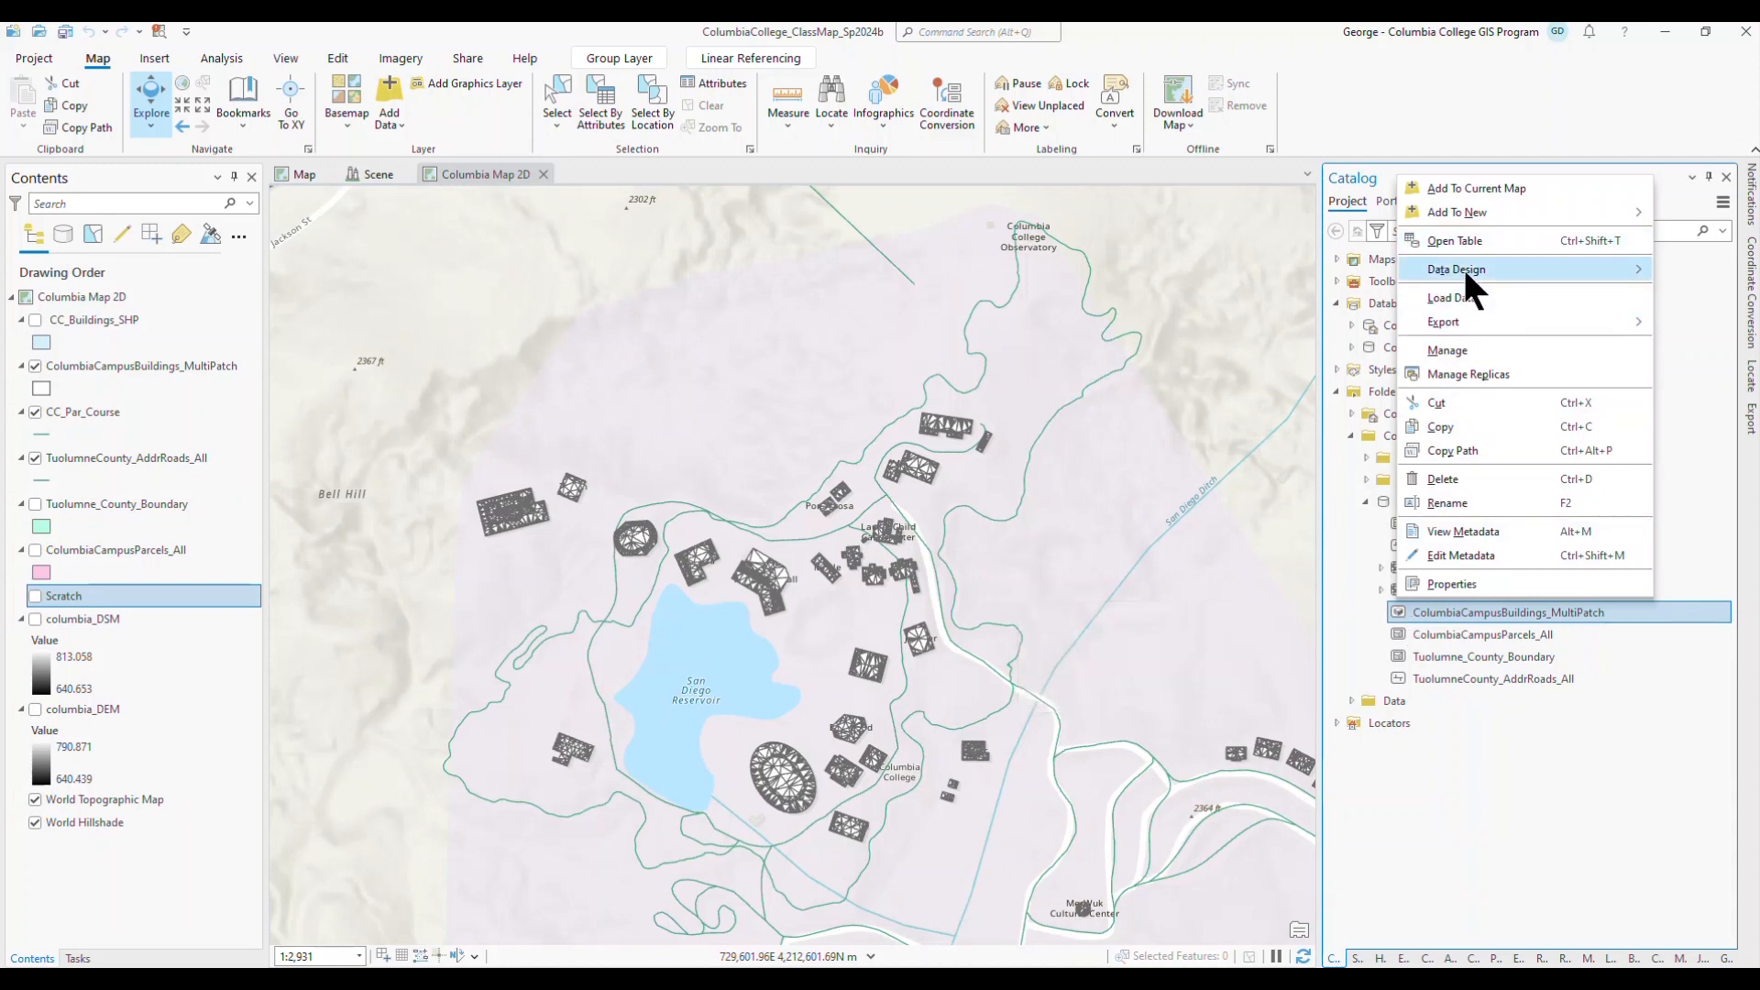
mouse_move(1464, 271)
click(1280, 290)
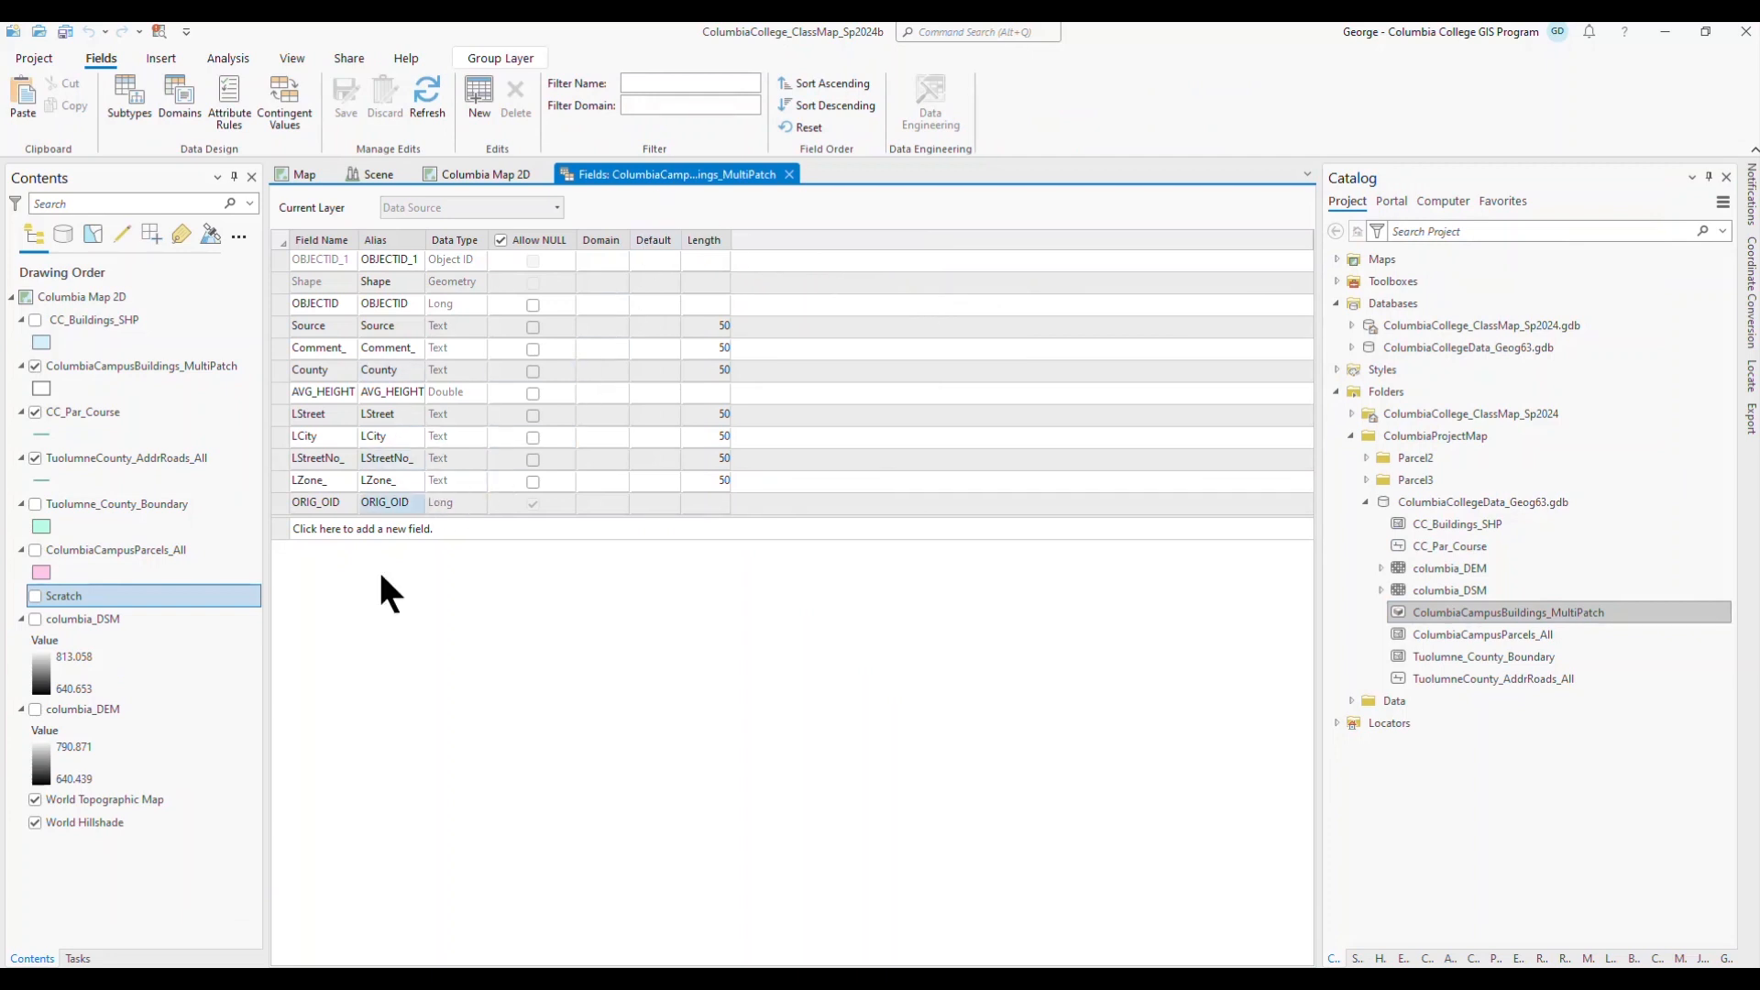
click(351, 529)
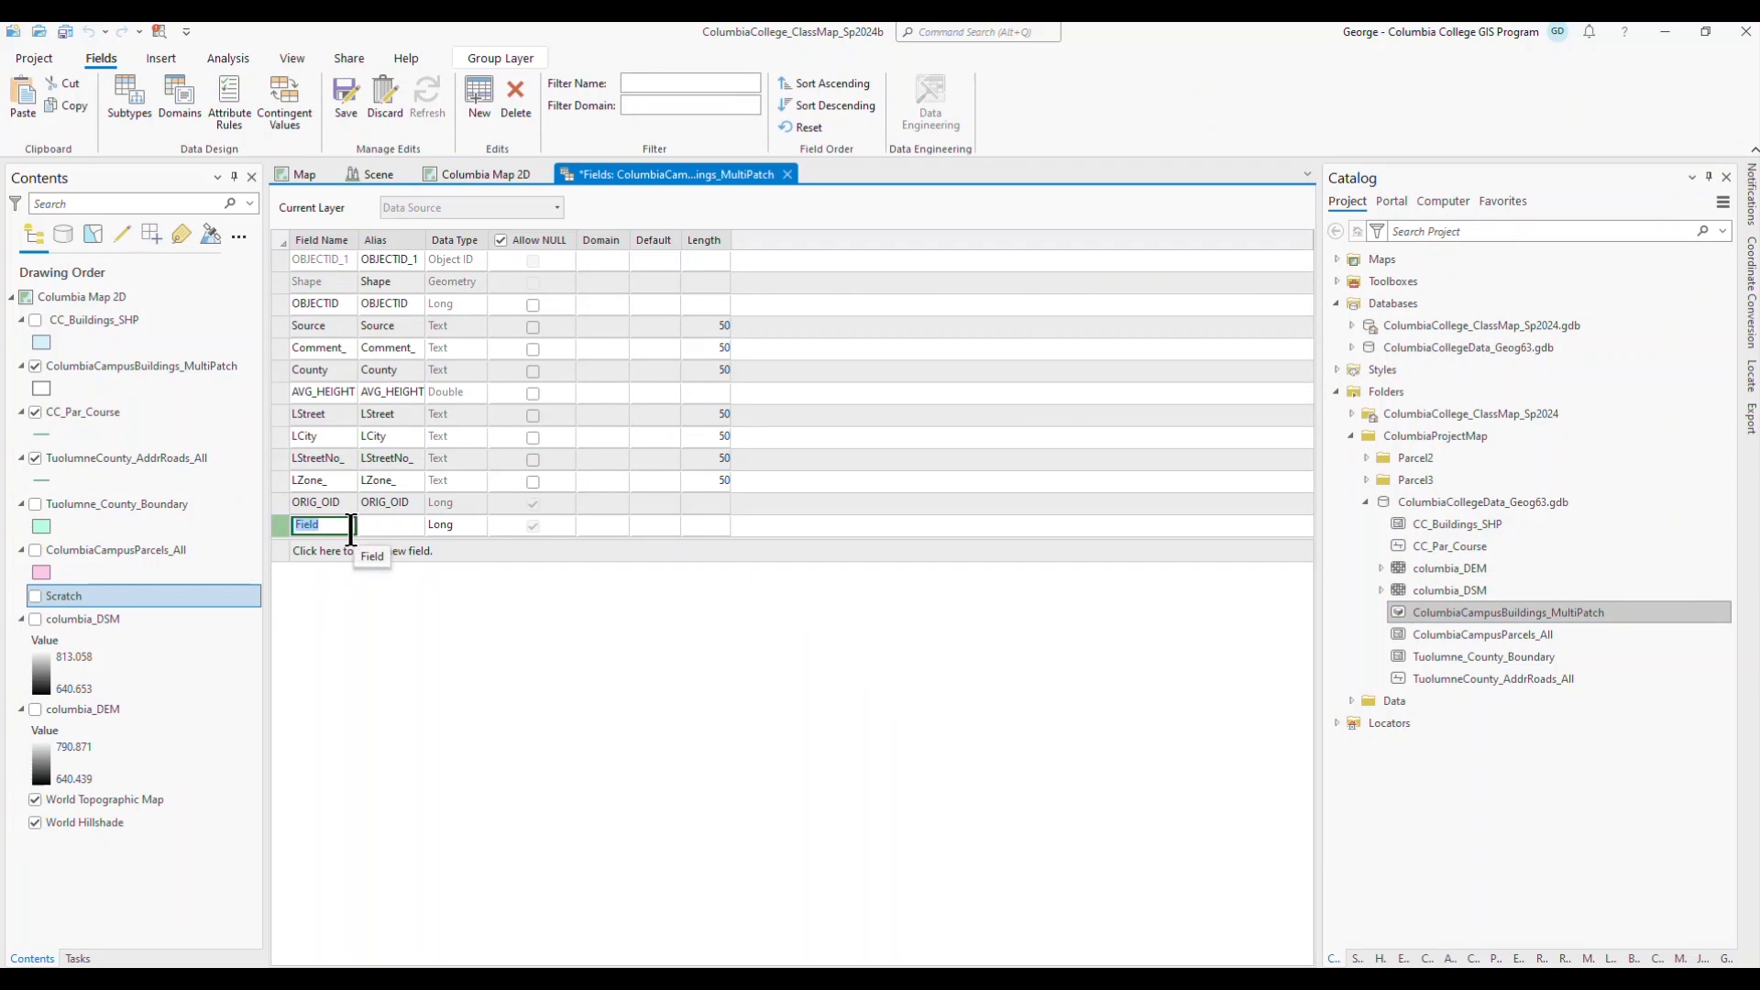
text(BuildingName)
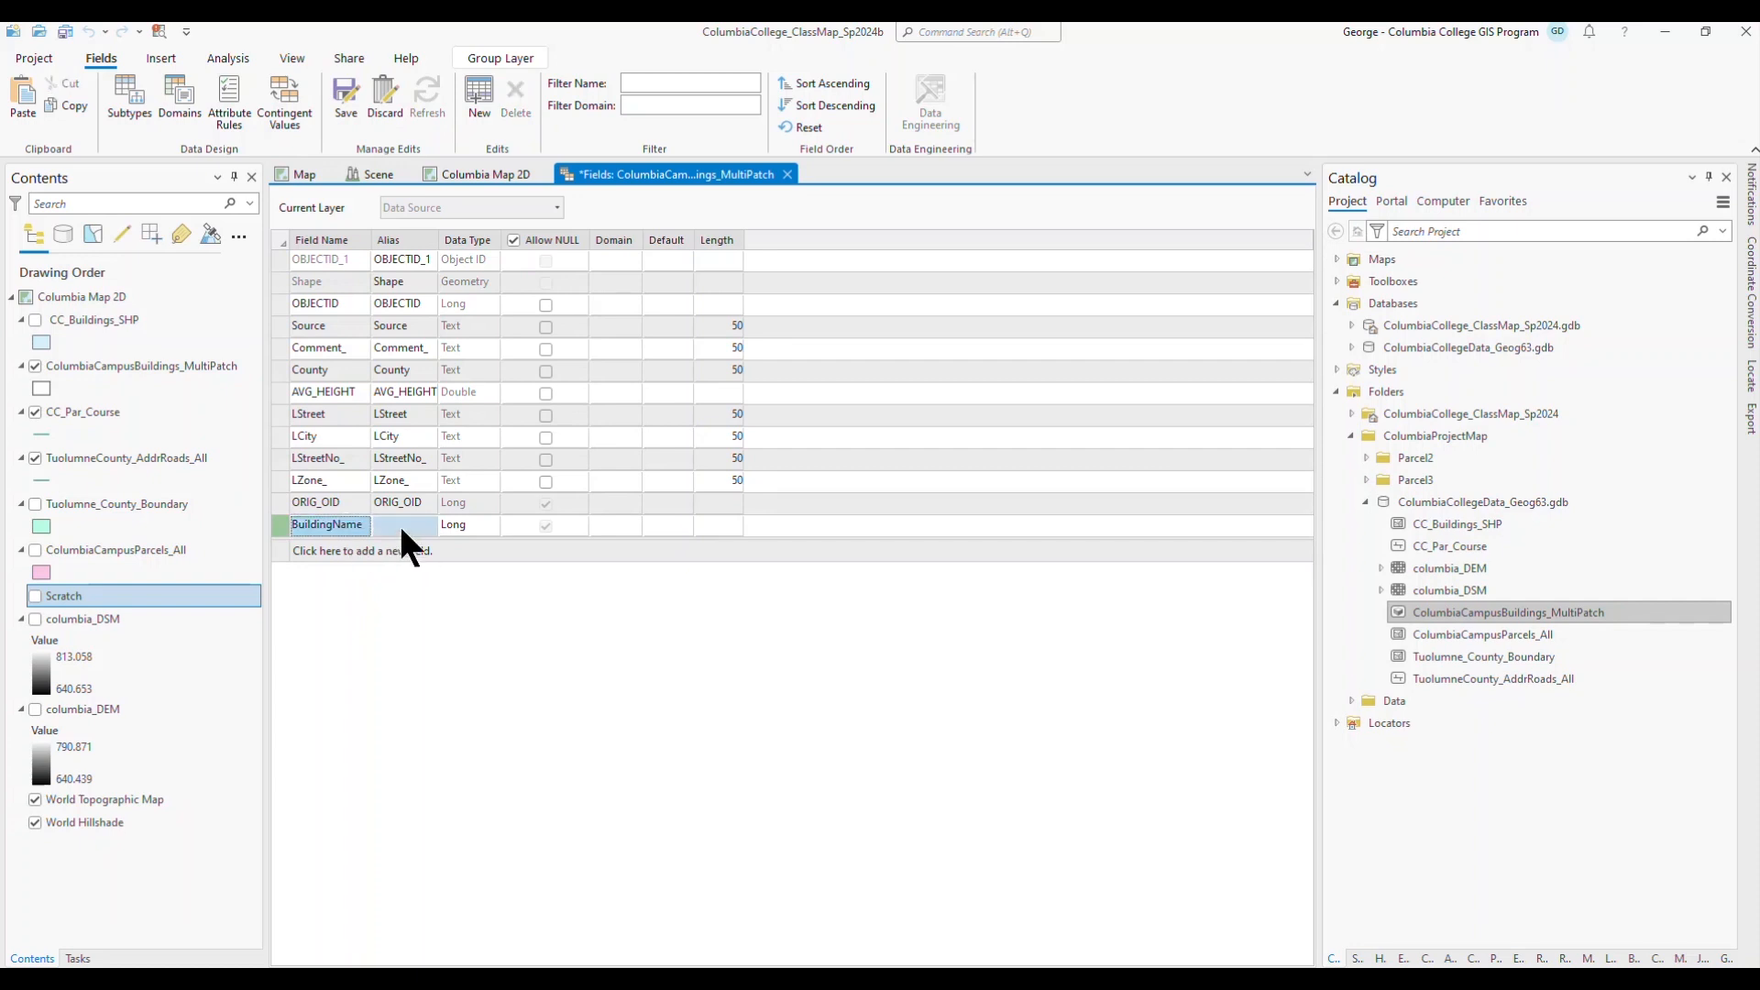
- Set the data type of the BuildingName field to Text
click(494, 525)
click(467, 525)
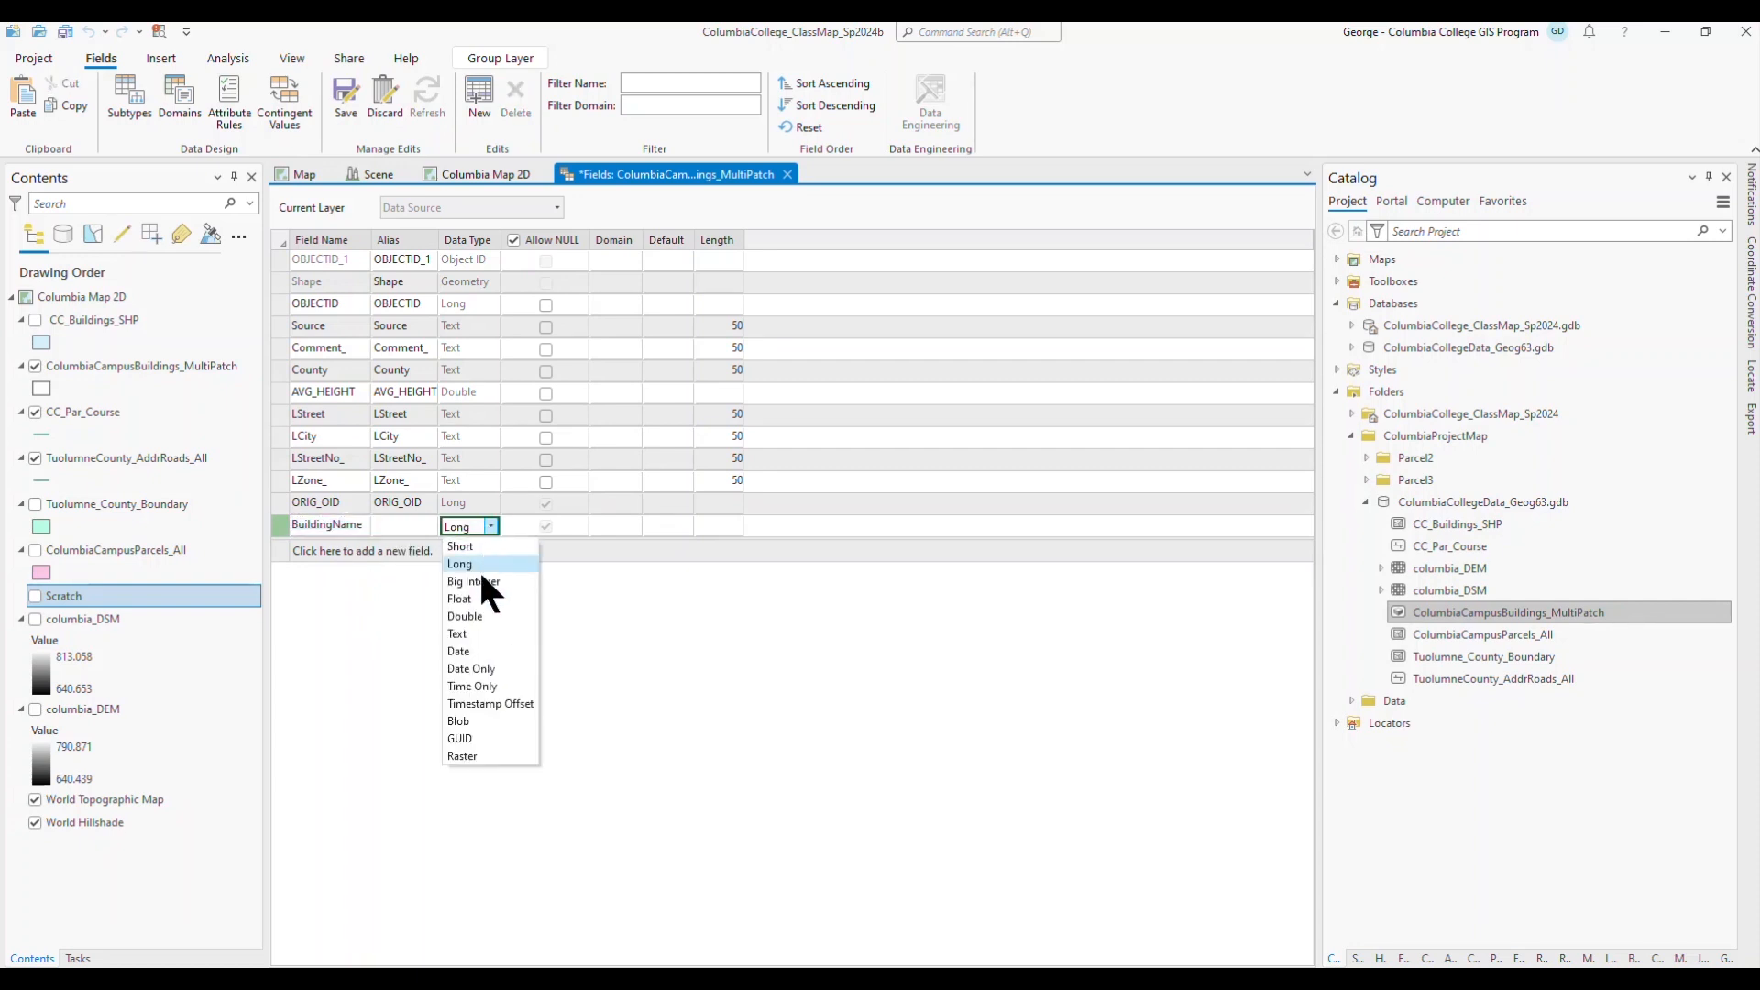
click(459, 633)
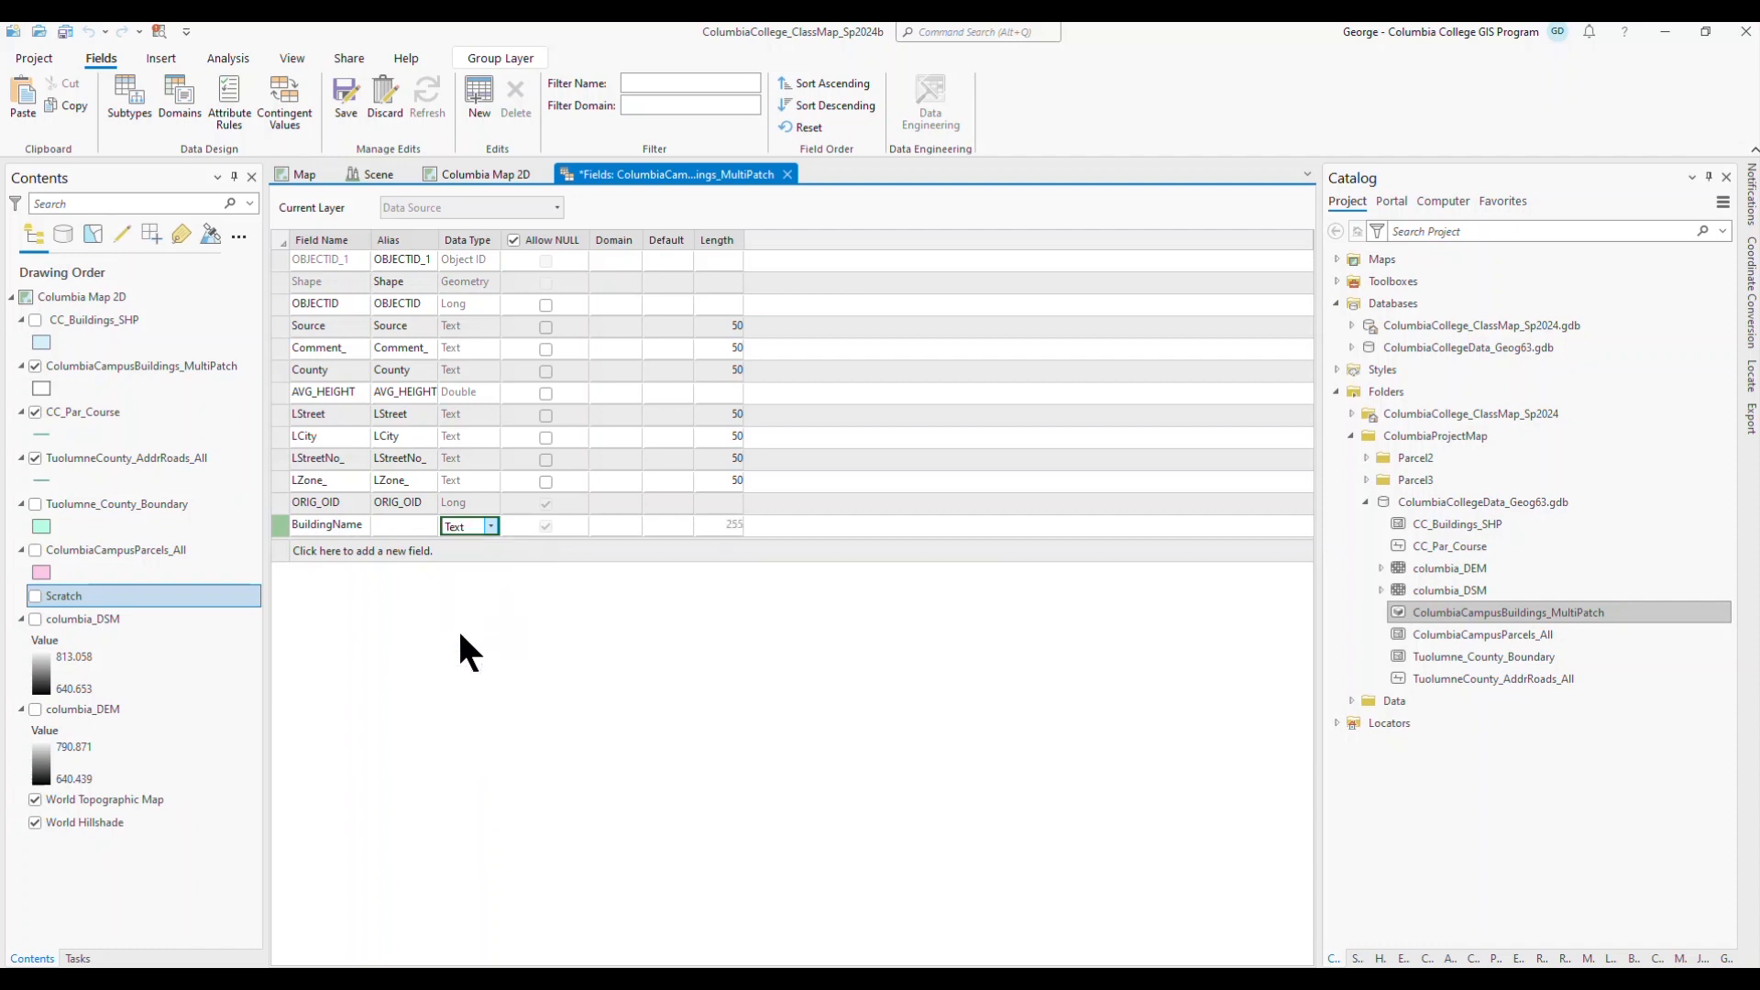
click(491, 526)
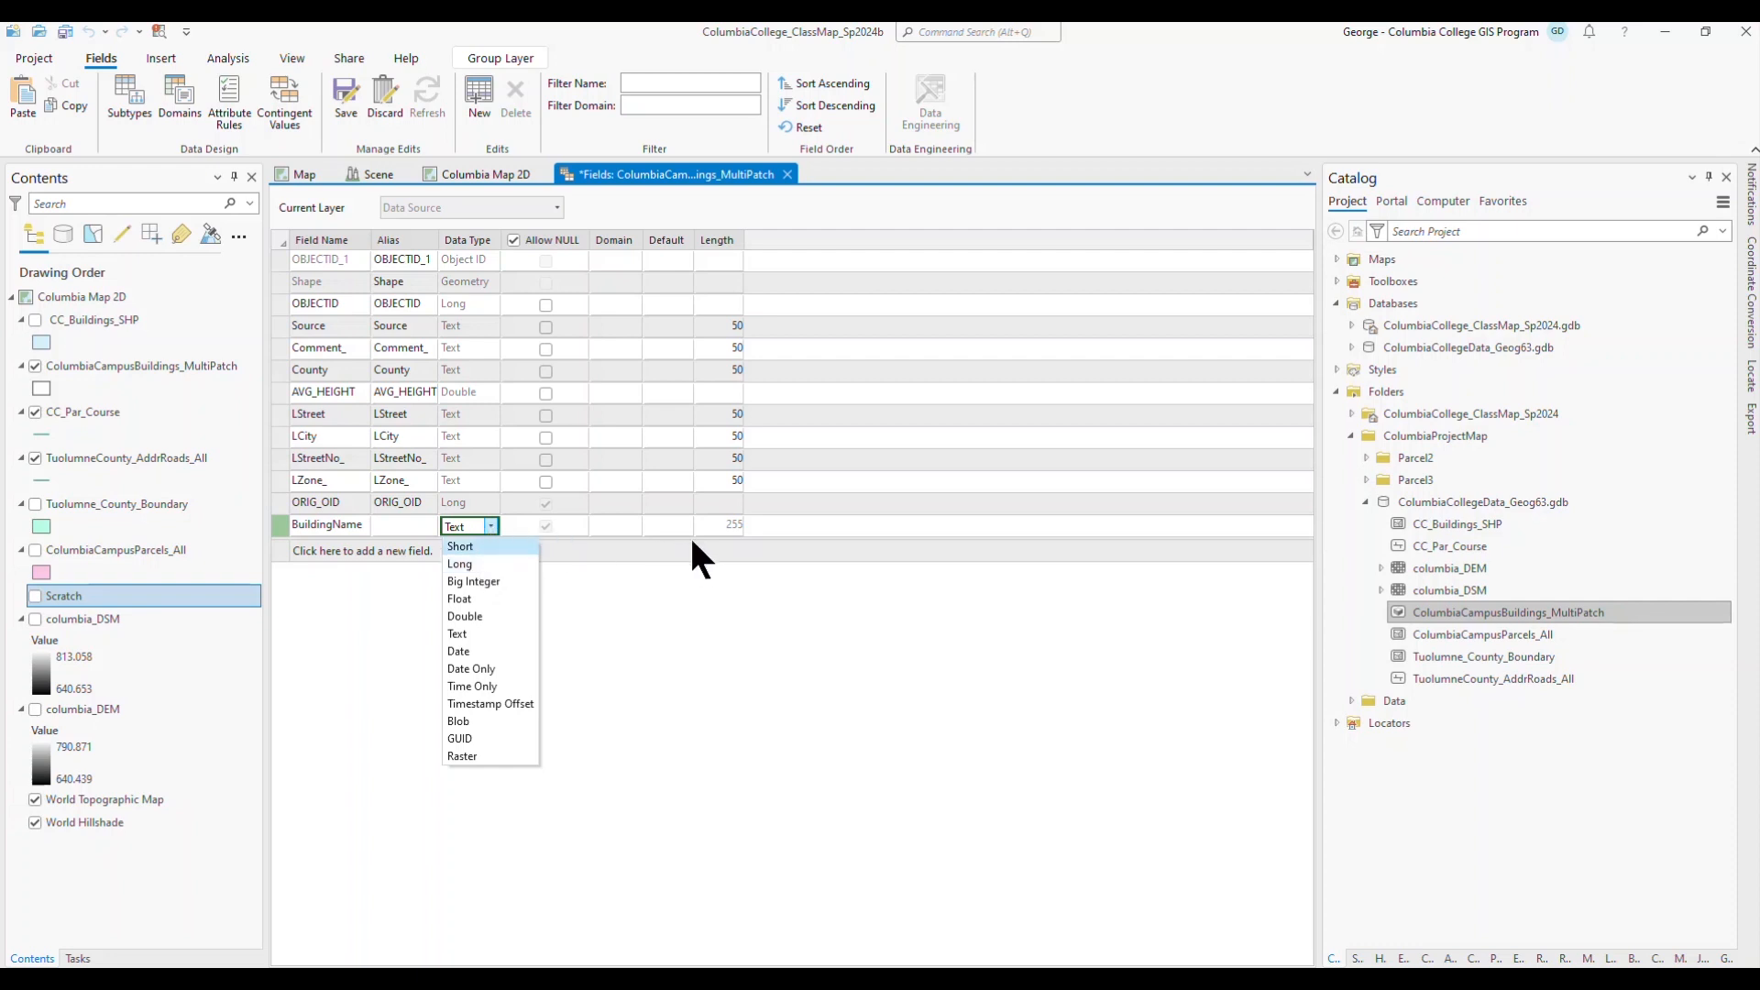
- Set the length of the BuildingName field to 50 and save the field design changes
click(720, 524)
click(722, 525)
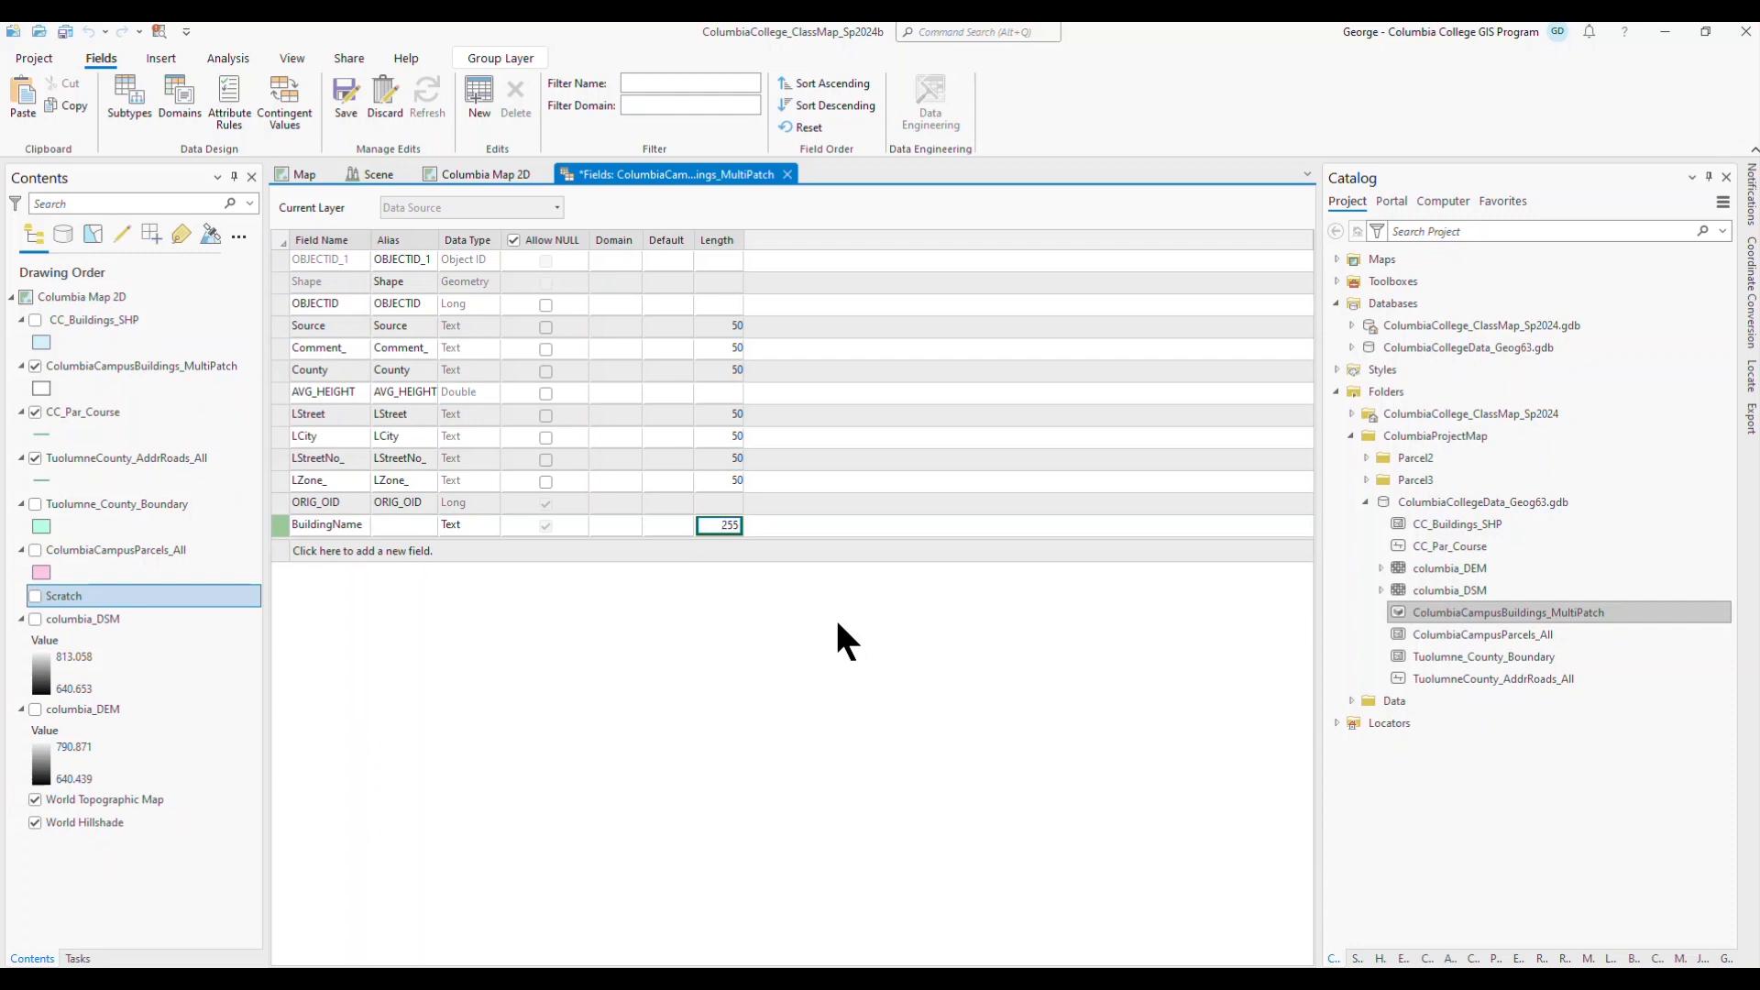
key(Delete)
key(Delete)
key(Delete)
text(50)
key(Return)
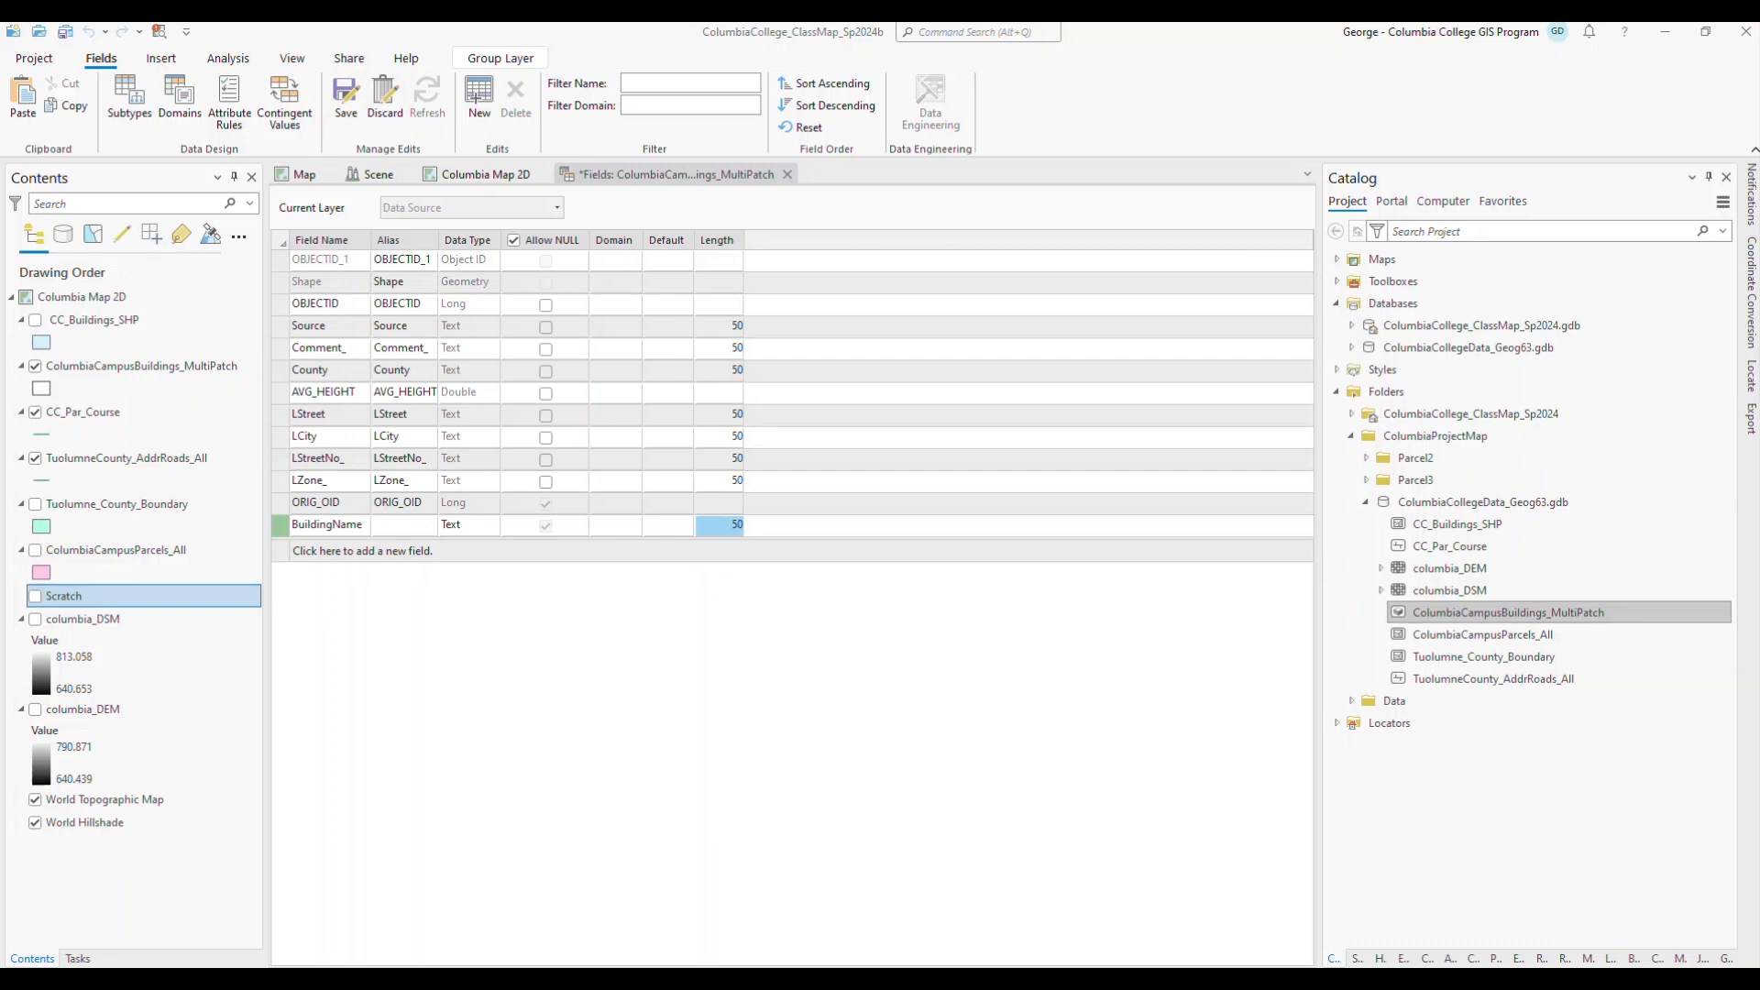
click(345, 90)
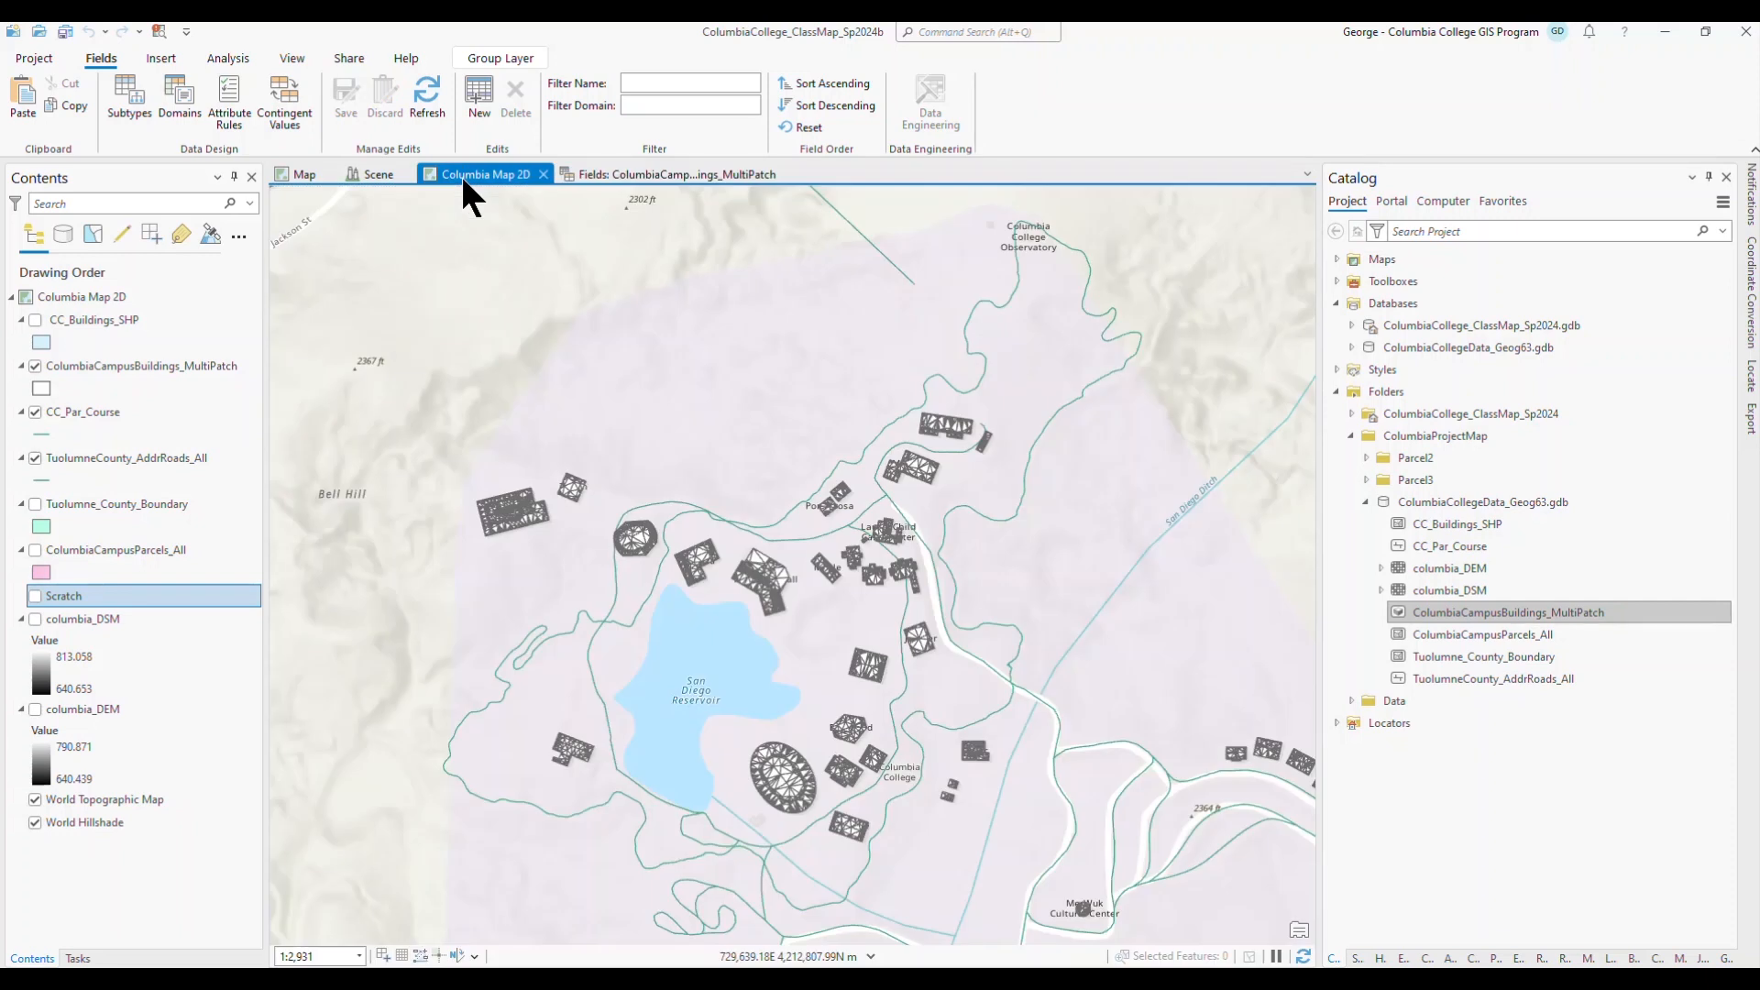
- Return to Columbia Map 2D and turn on editing for the map
click(463, 194)
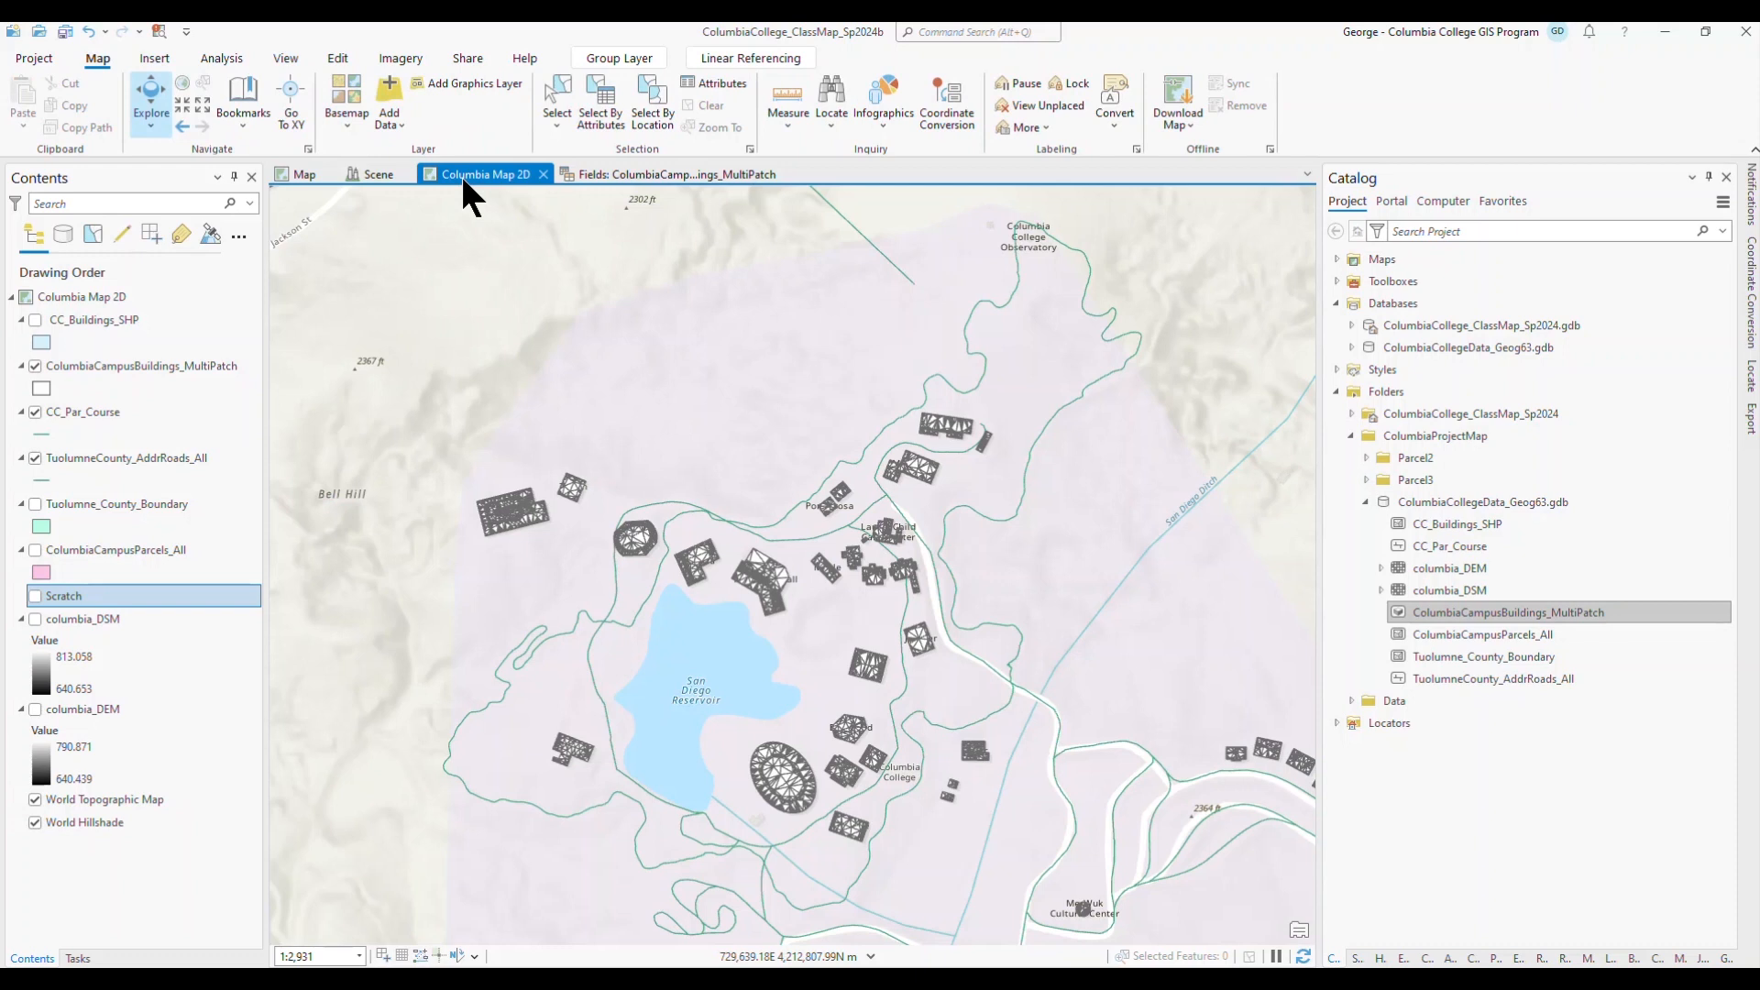
drag(886, 583, 694, 458)
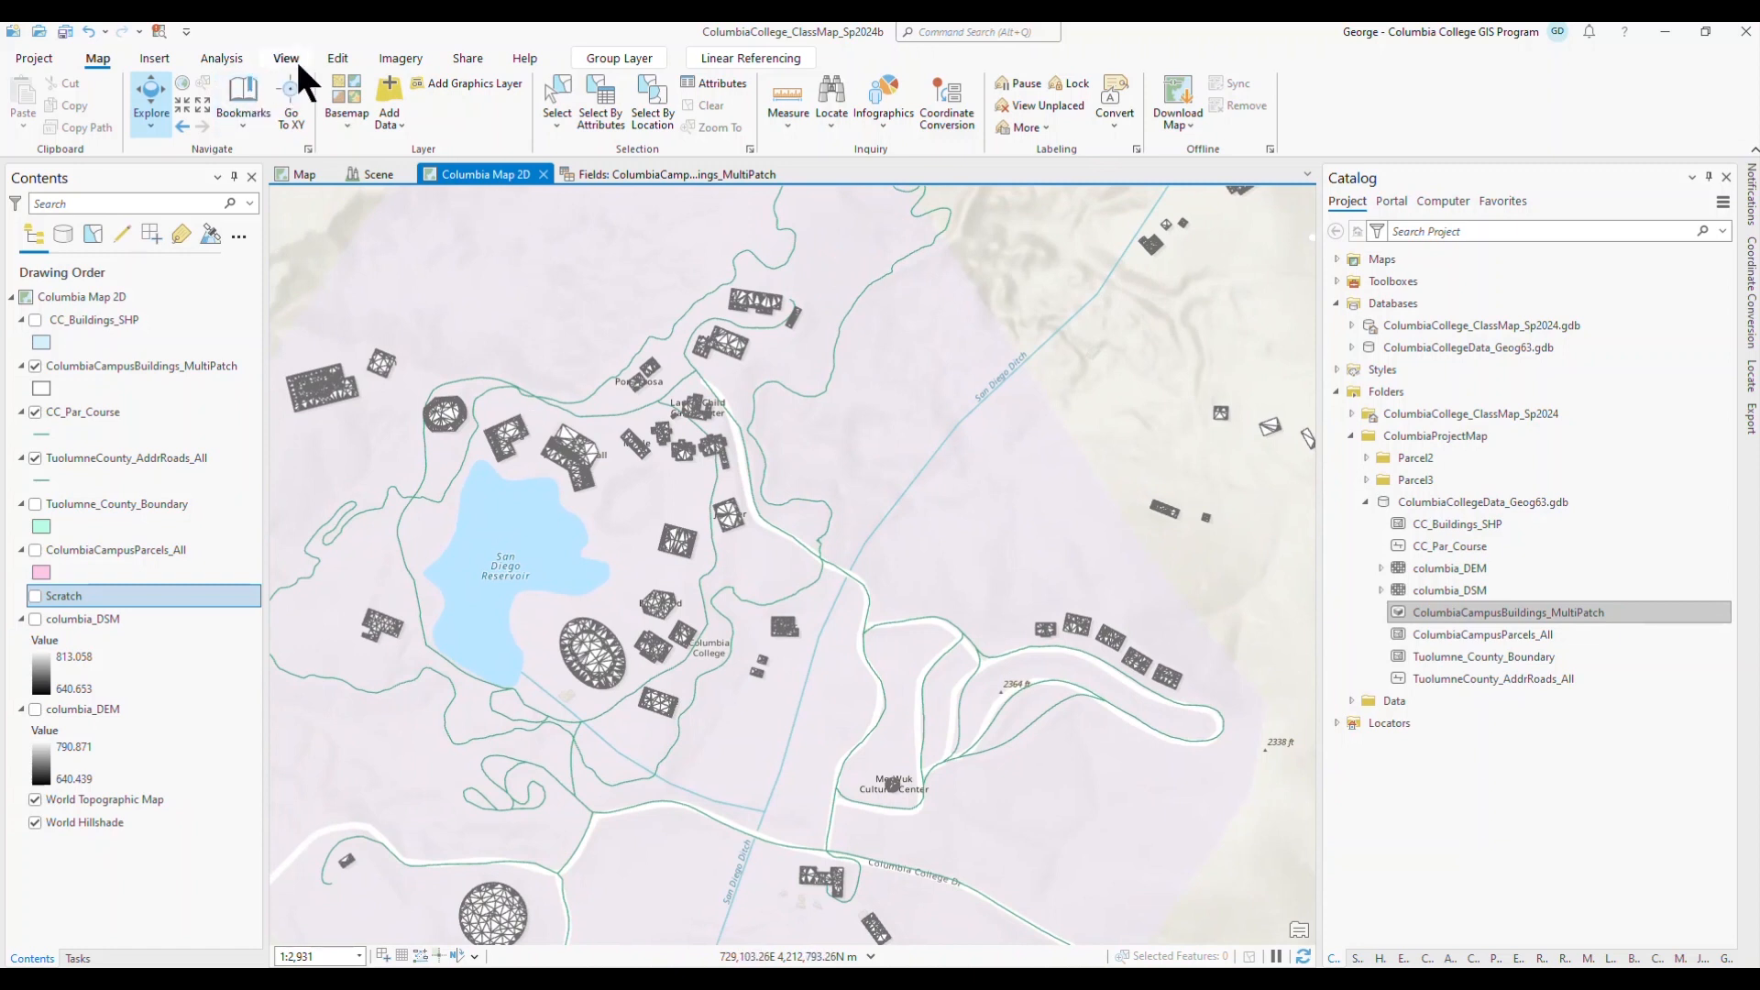
click(337, 60)
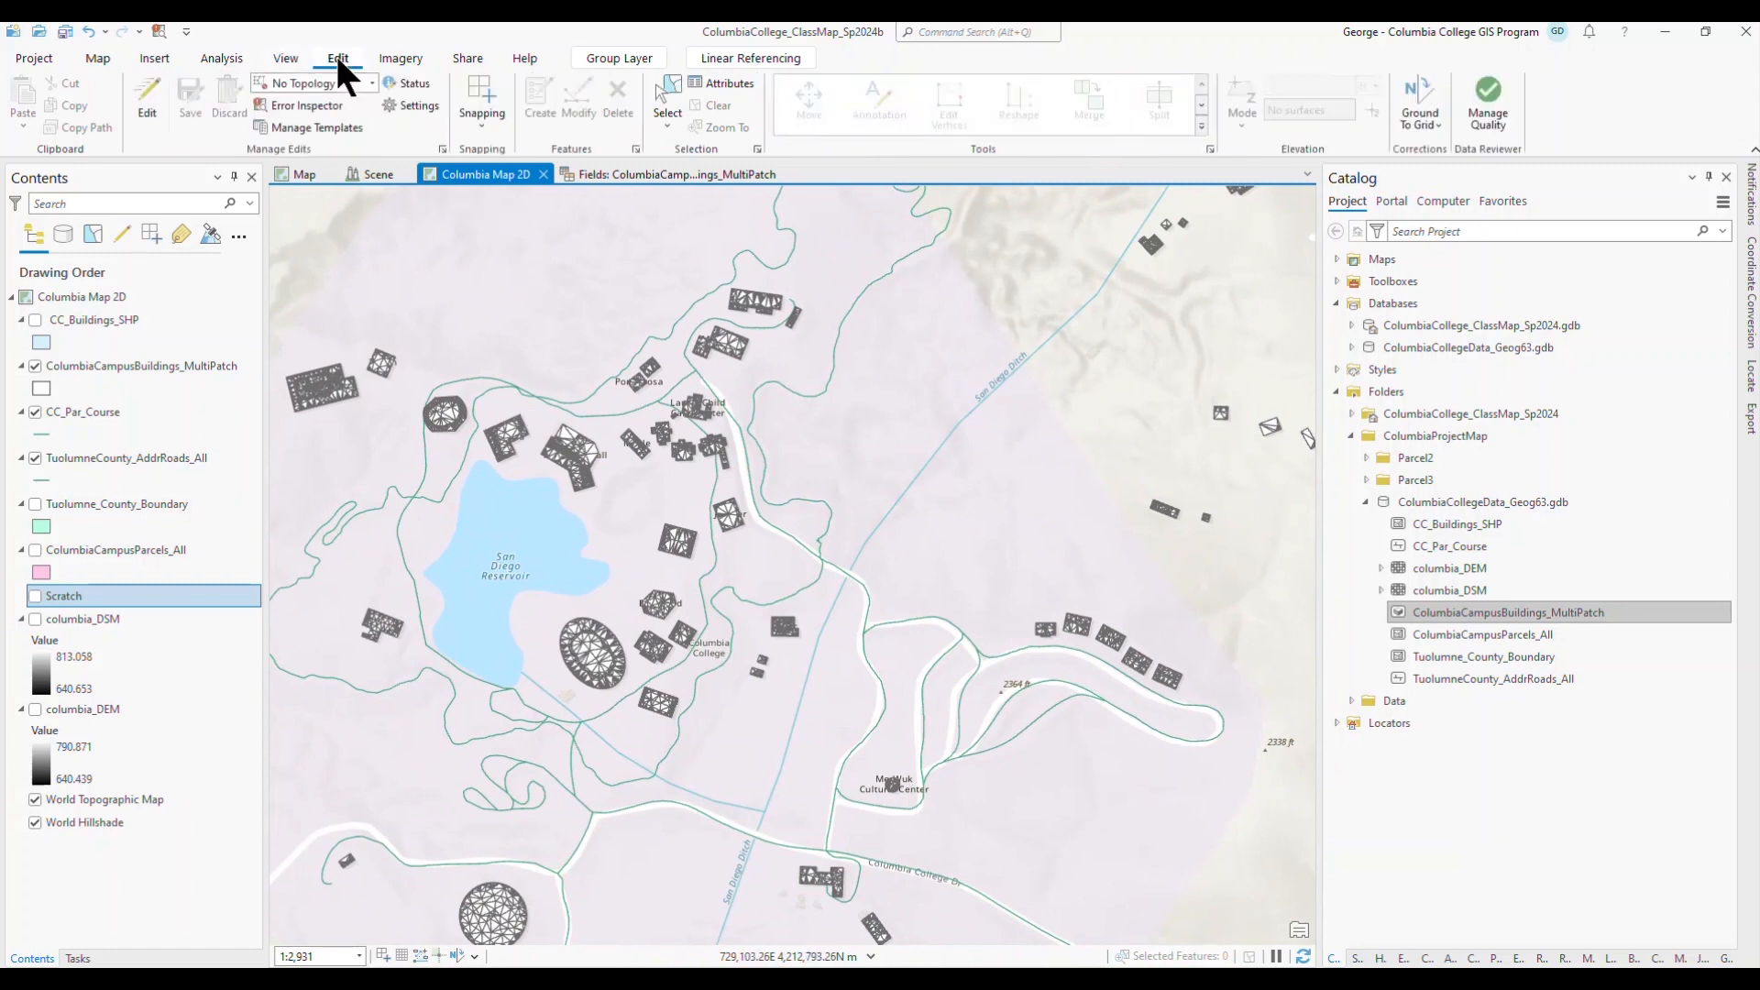
click(139, 81)
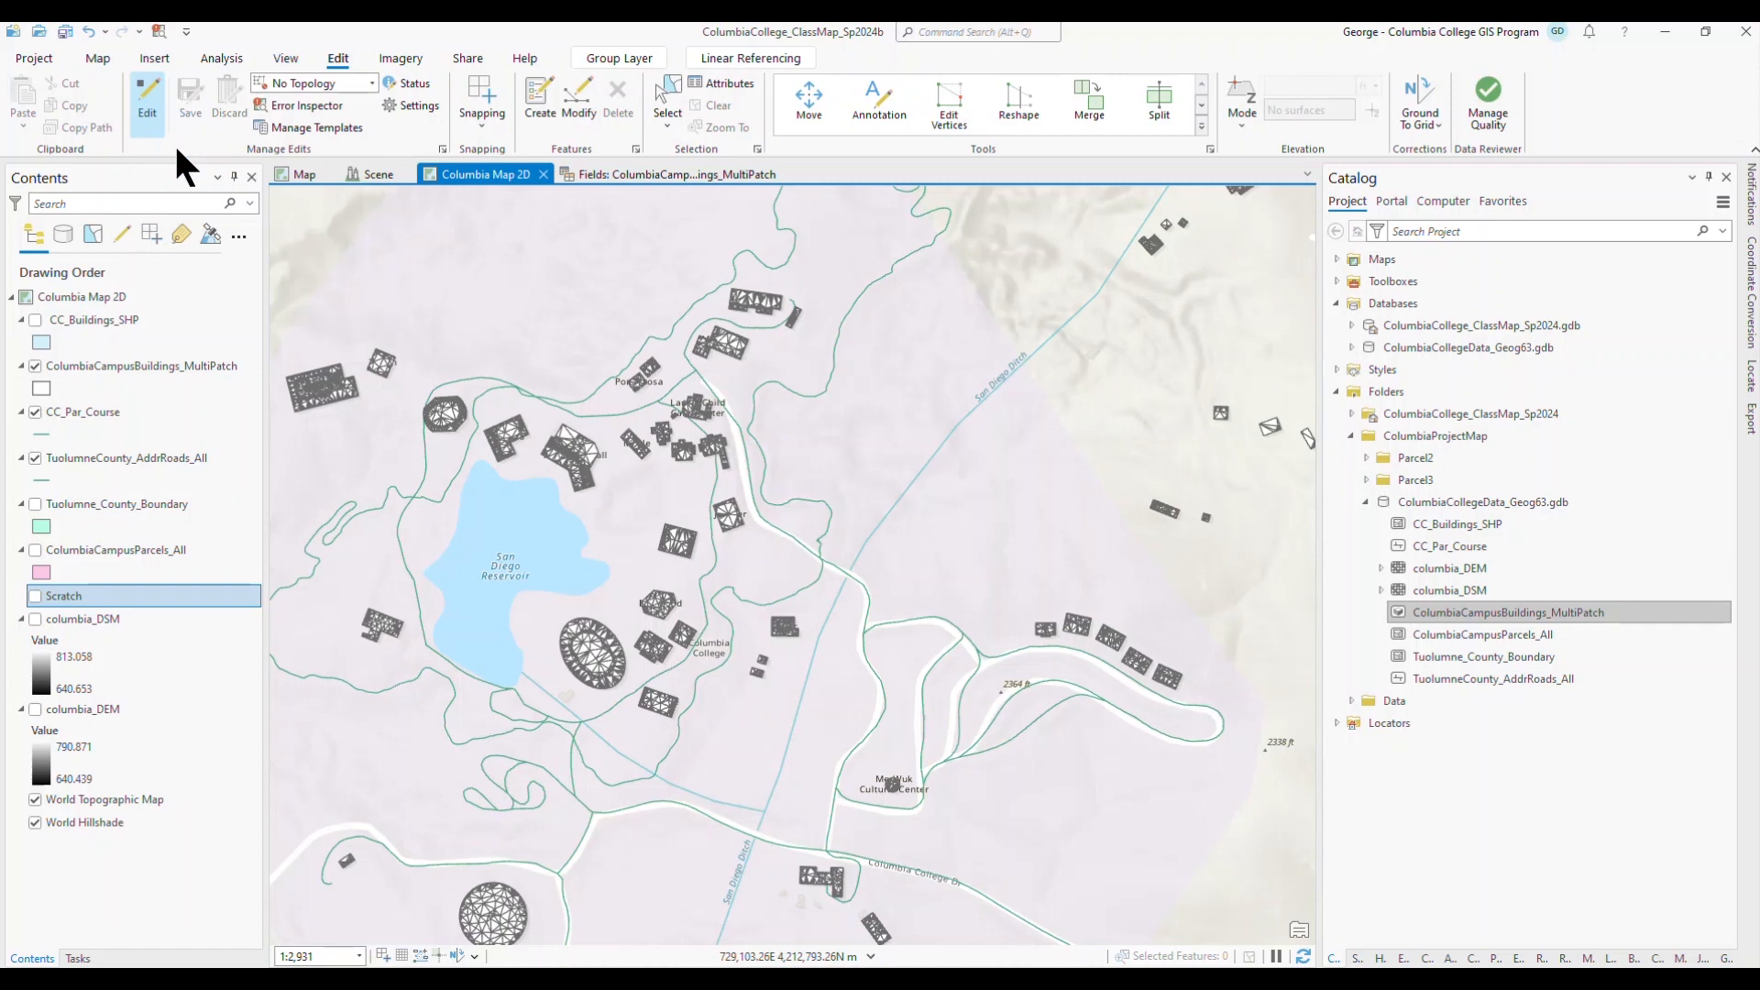
- Select the large oval building southeast of San Diego Reservoir, set its BuildingName attribute to Manzanita, and deselect it
click(666, 99)
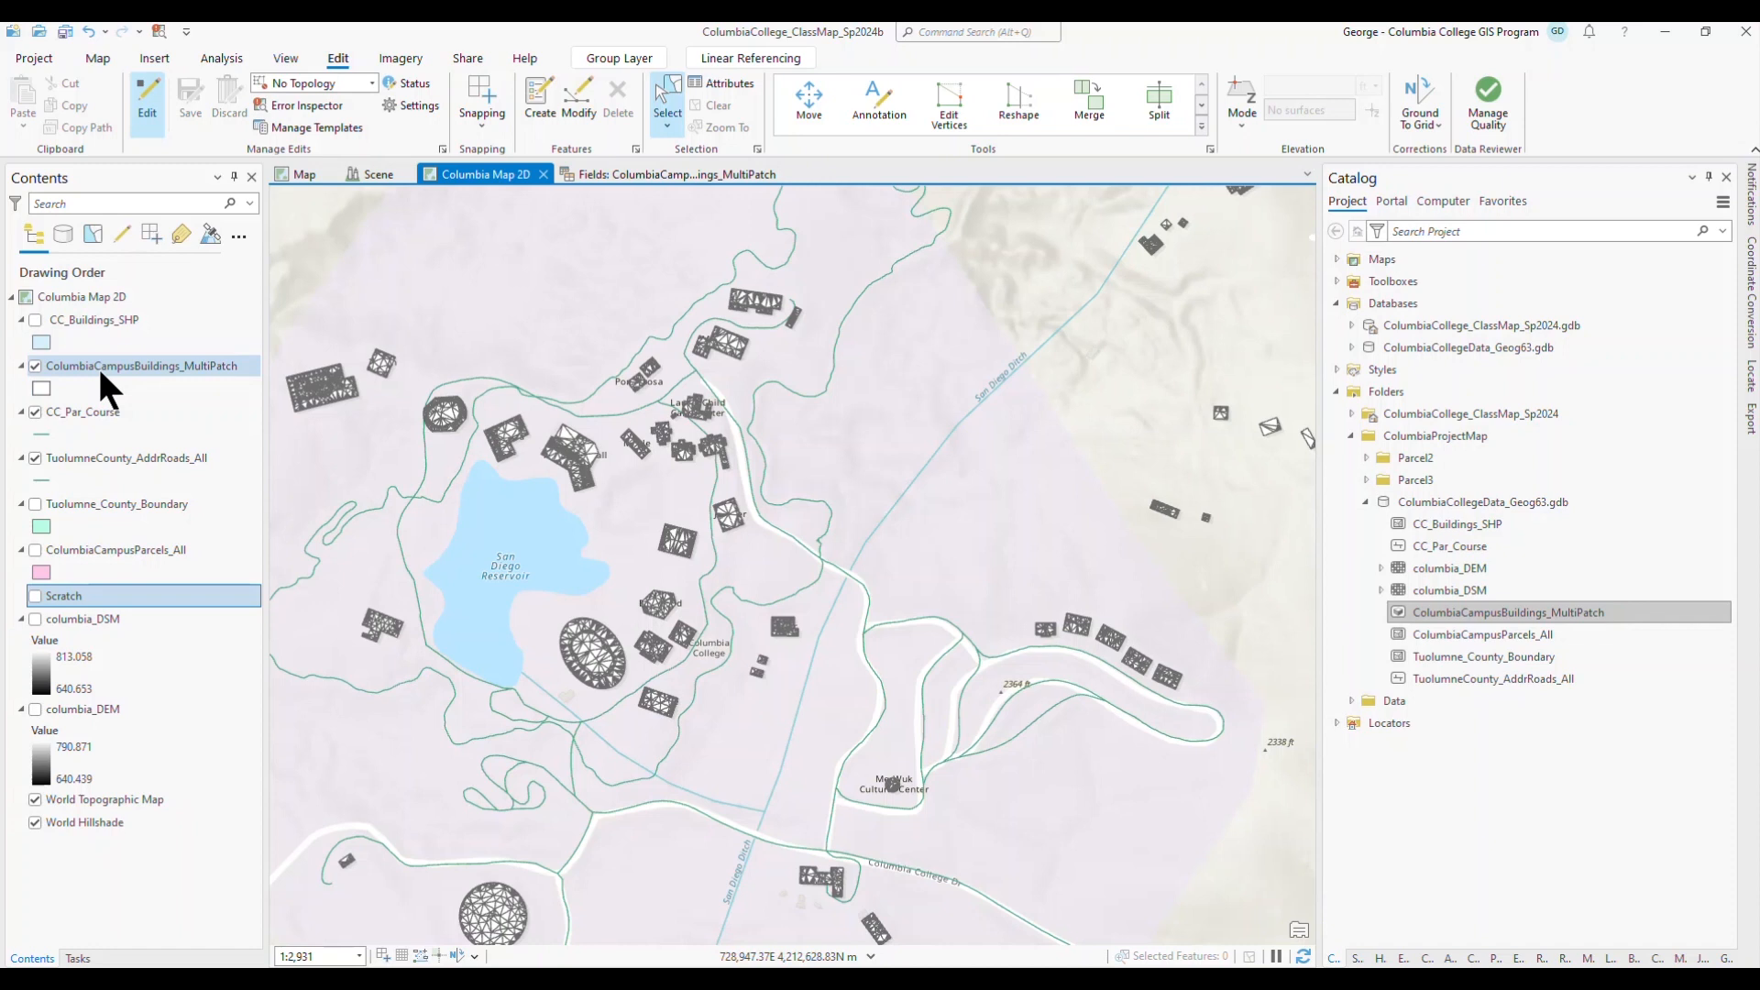
click(597, 662)
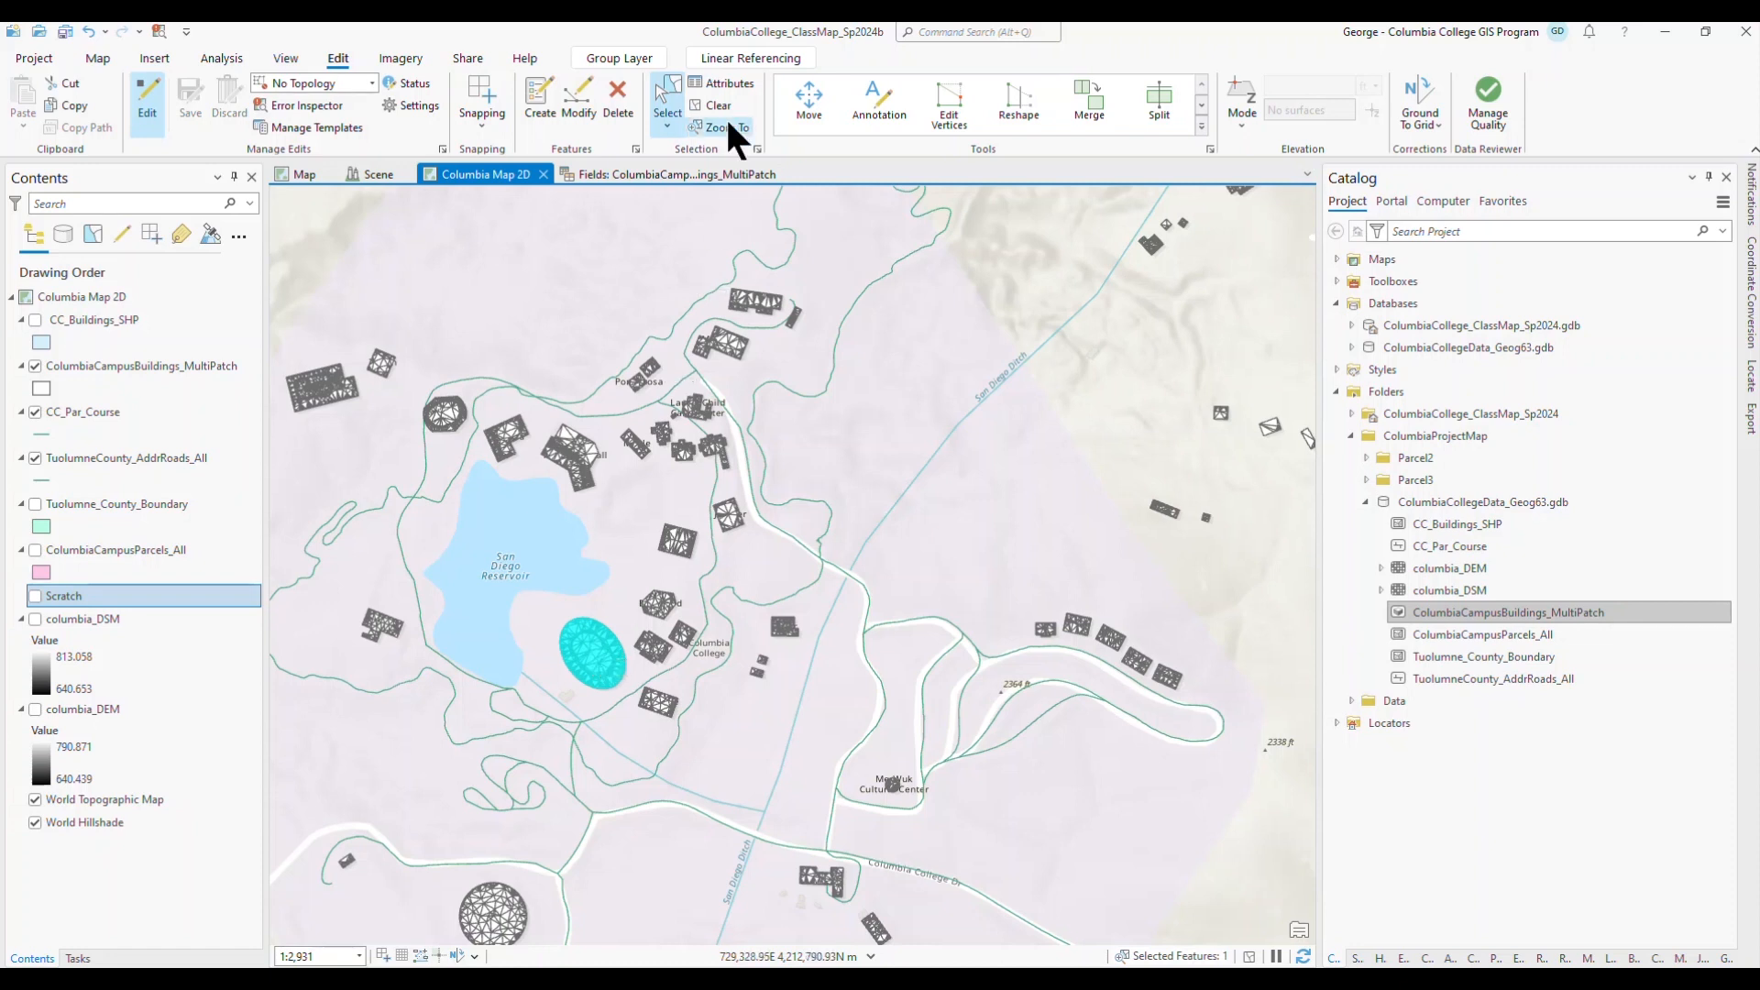
click(730, 88)
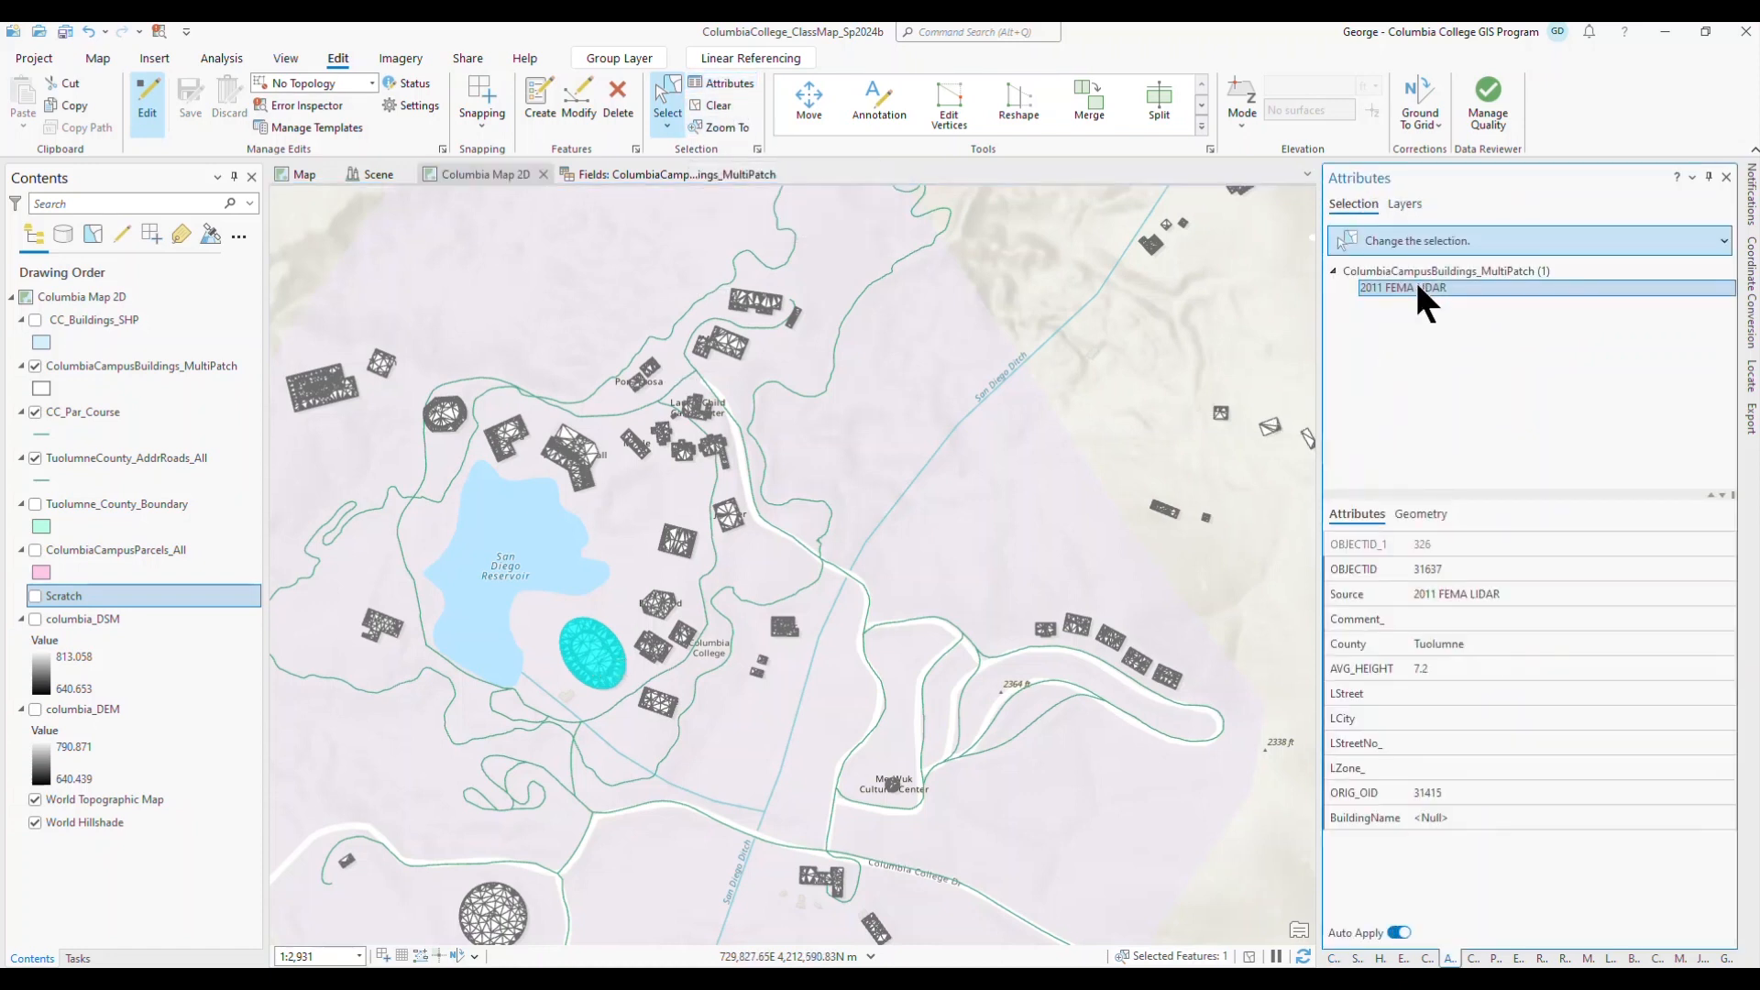
click(1540, 616)
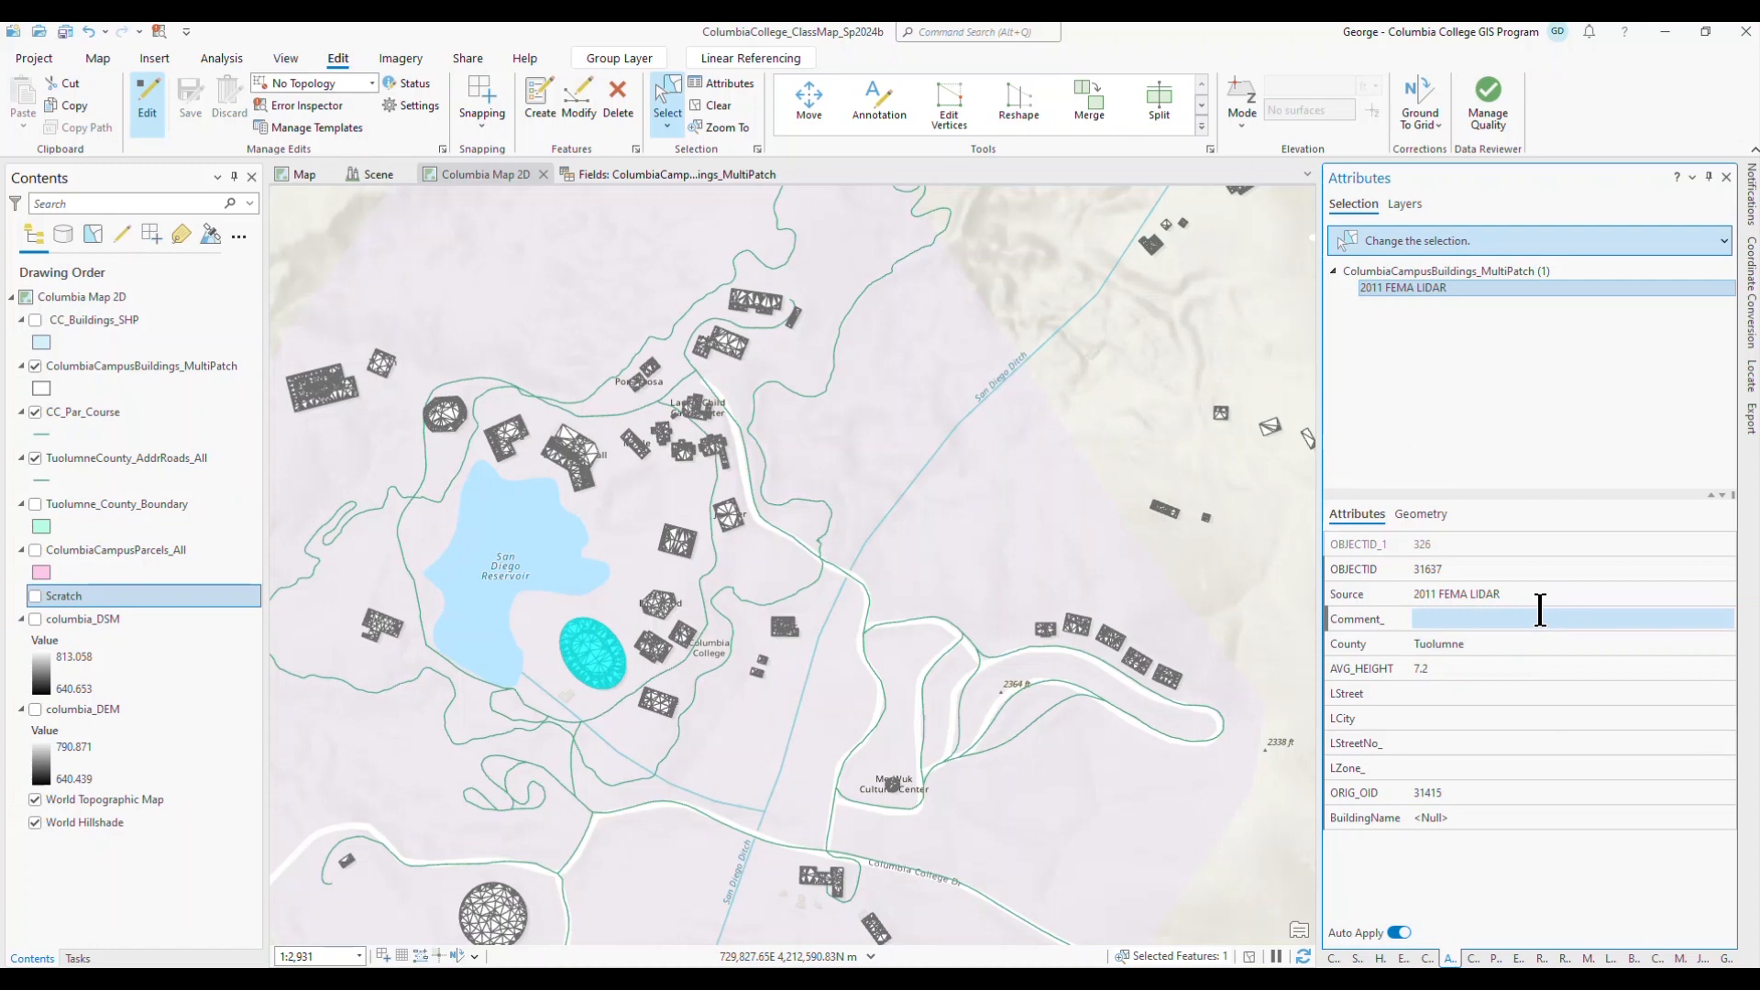
click(1457, 818)
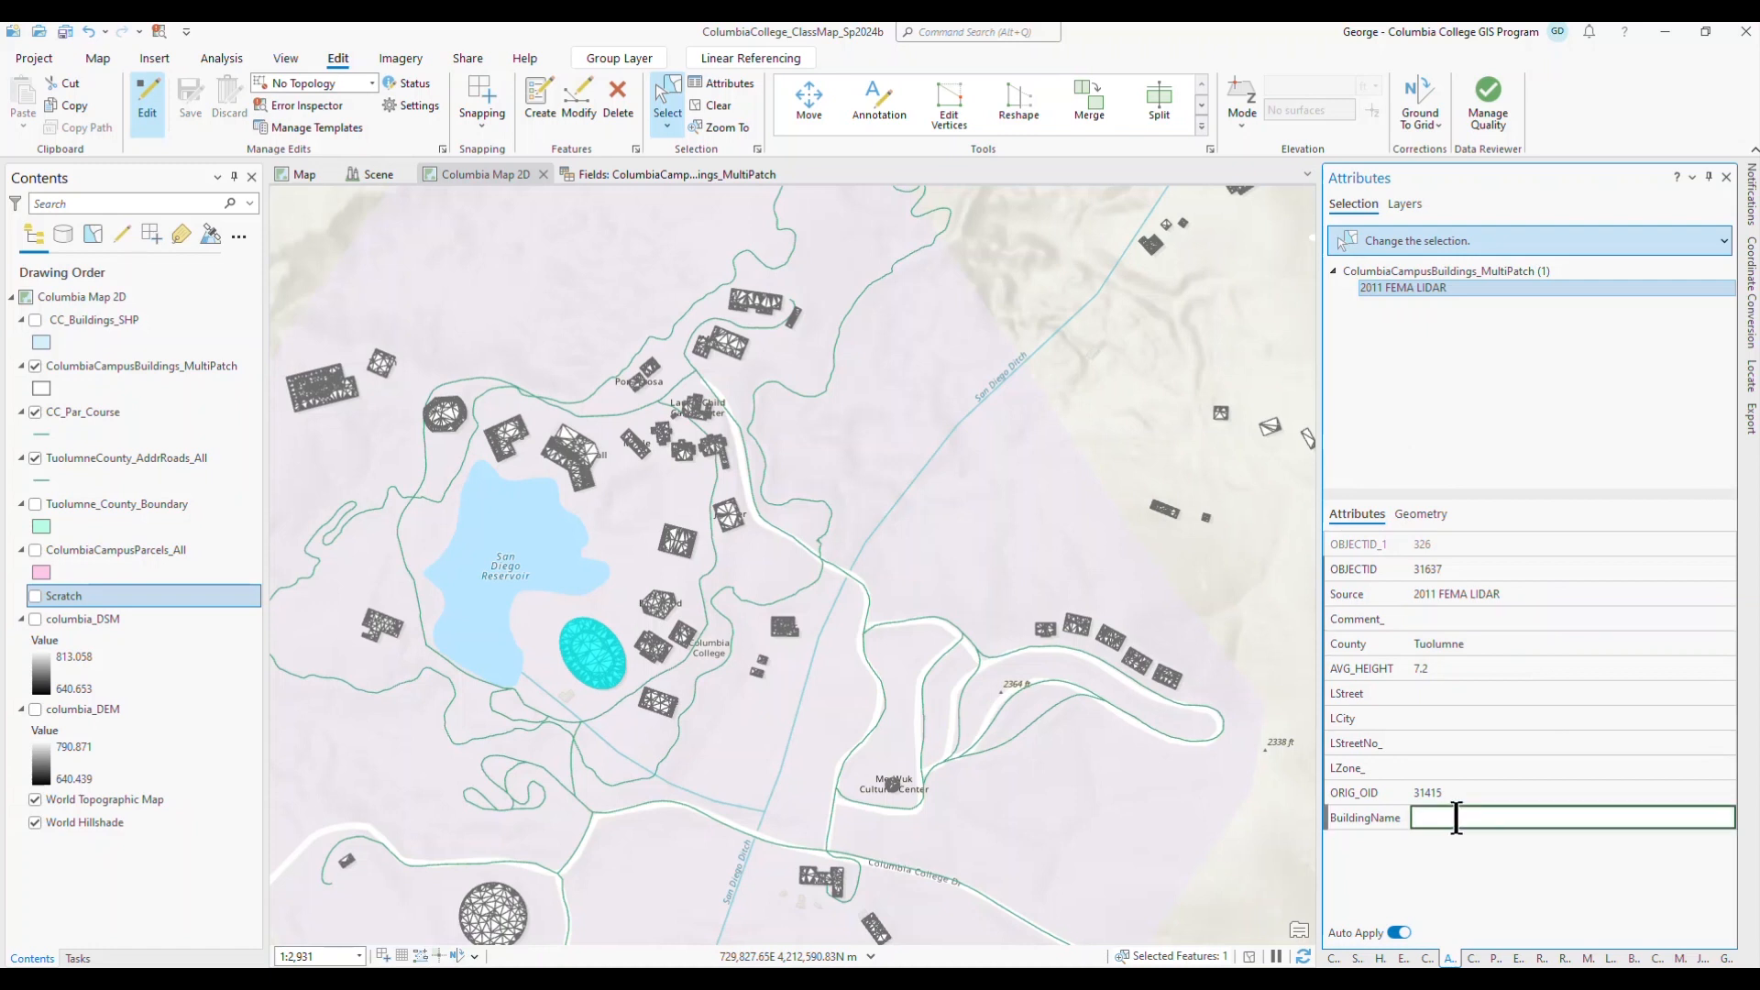
text(Manzanita)
key(Tab)
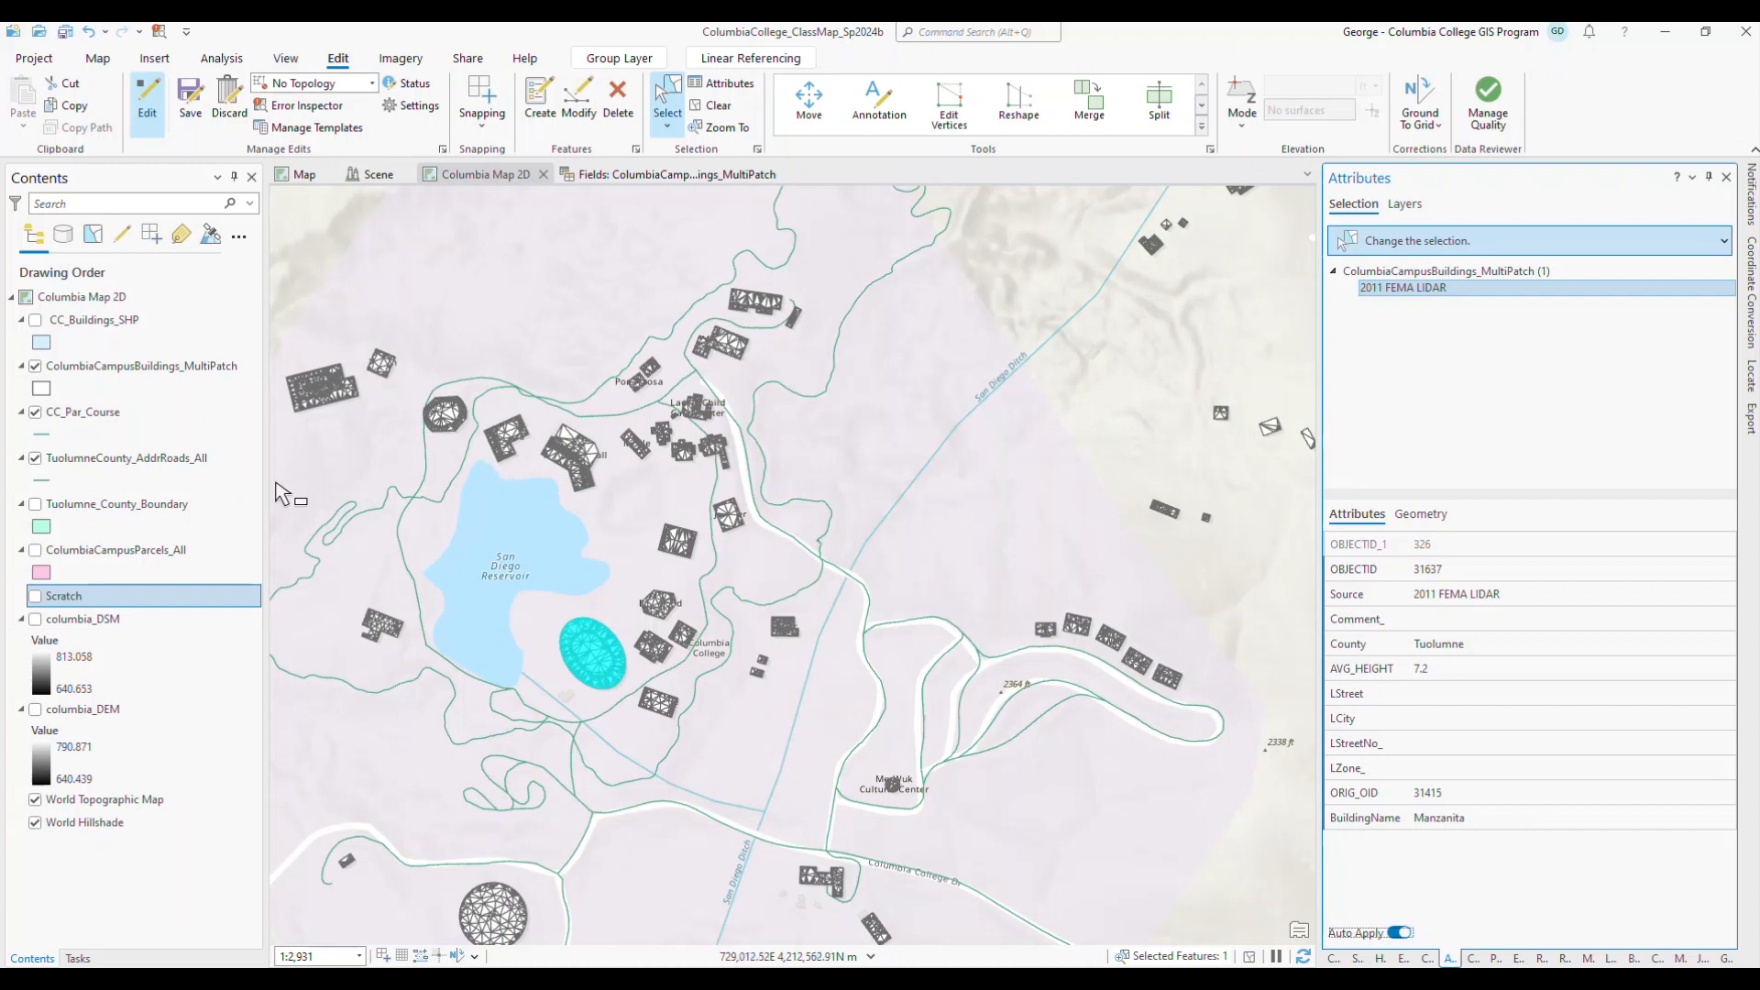
click(322, 467)
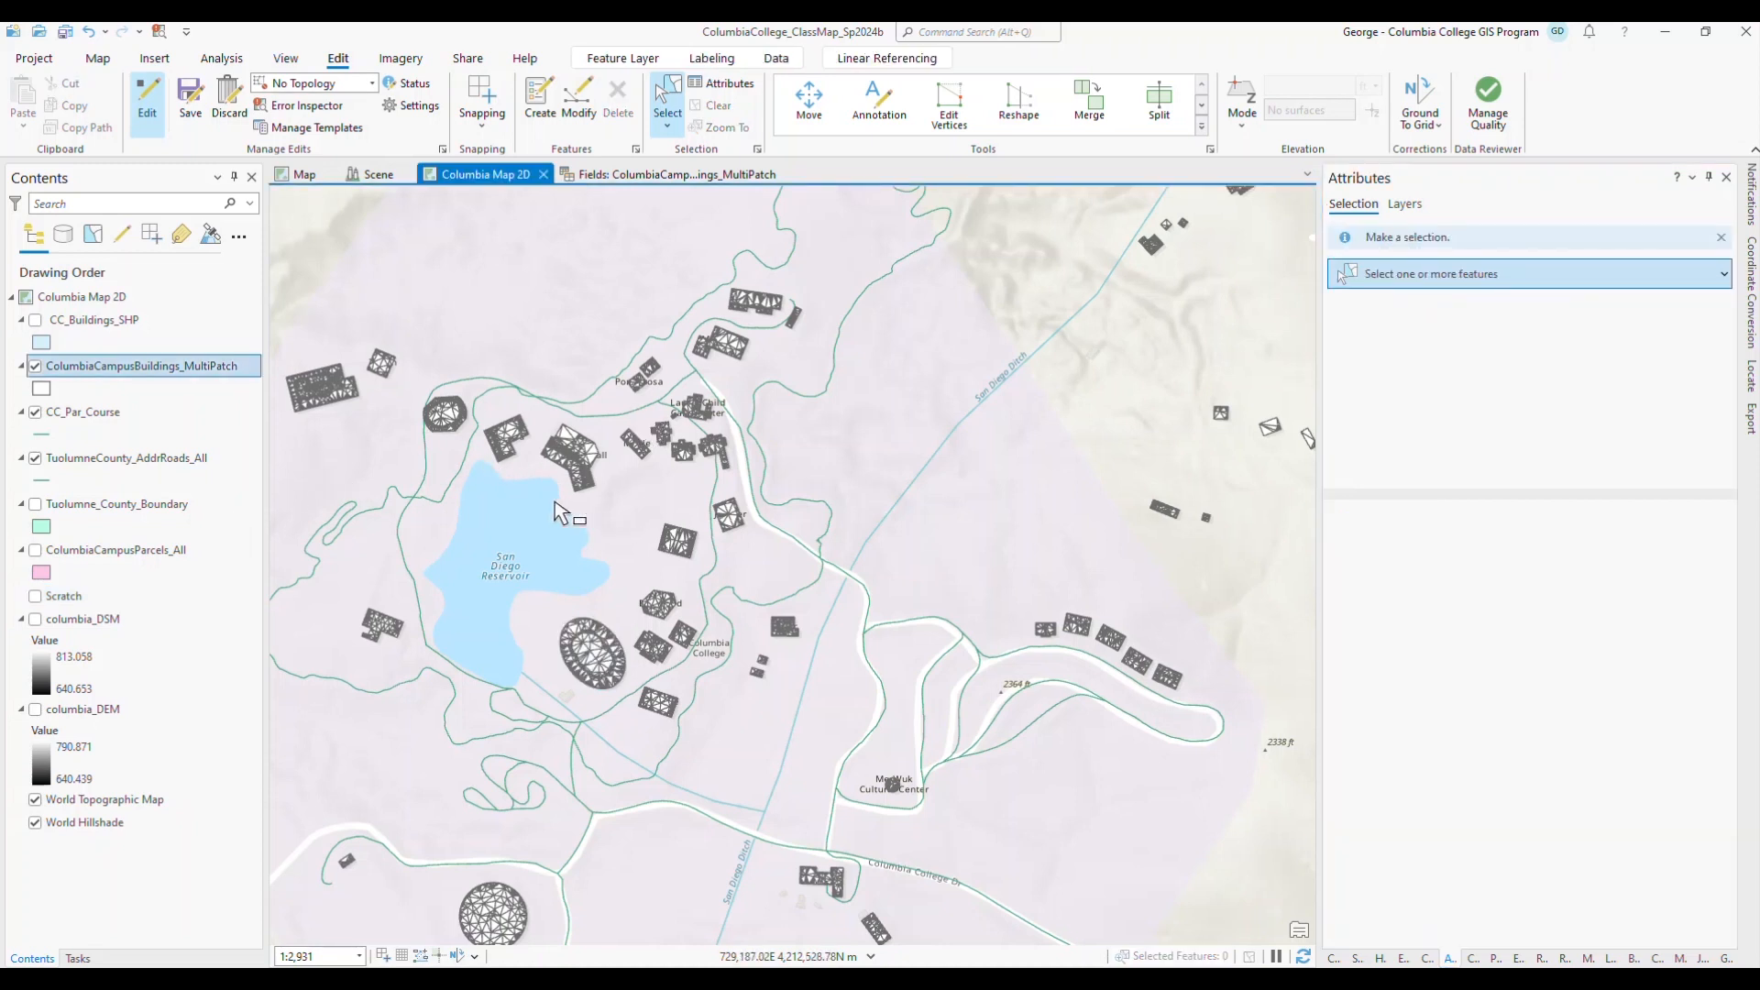
- Open the ColumbiaCampusBuildings_MultiPatch attribute table and show only the record of the selected building just northeast of San Diego Reservoir
right_click(154, 365)
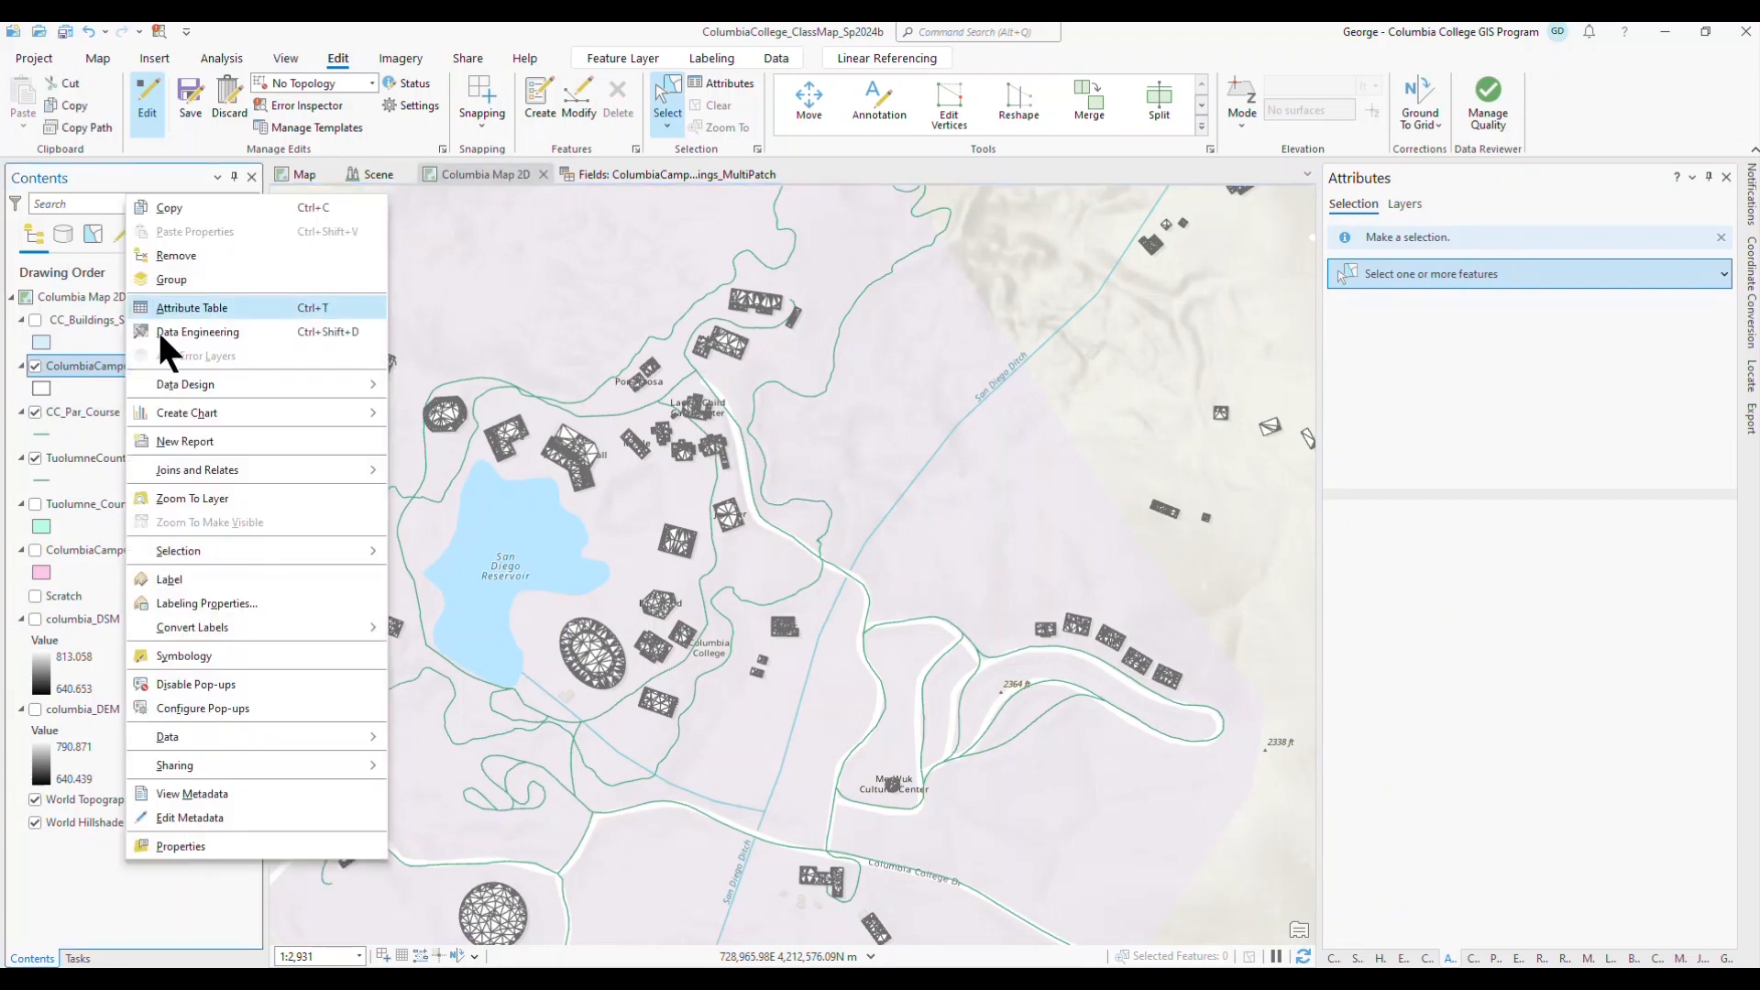
click(170, 306)
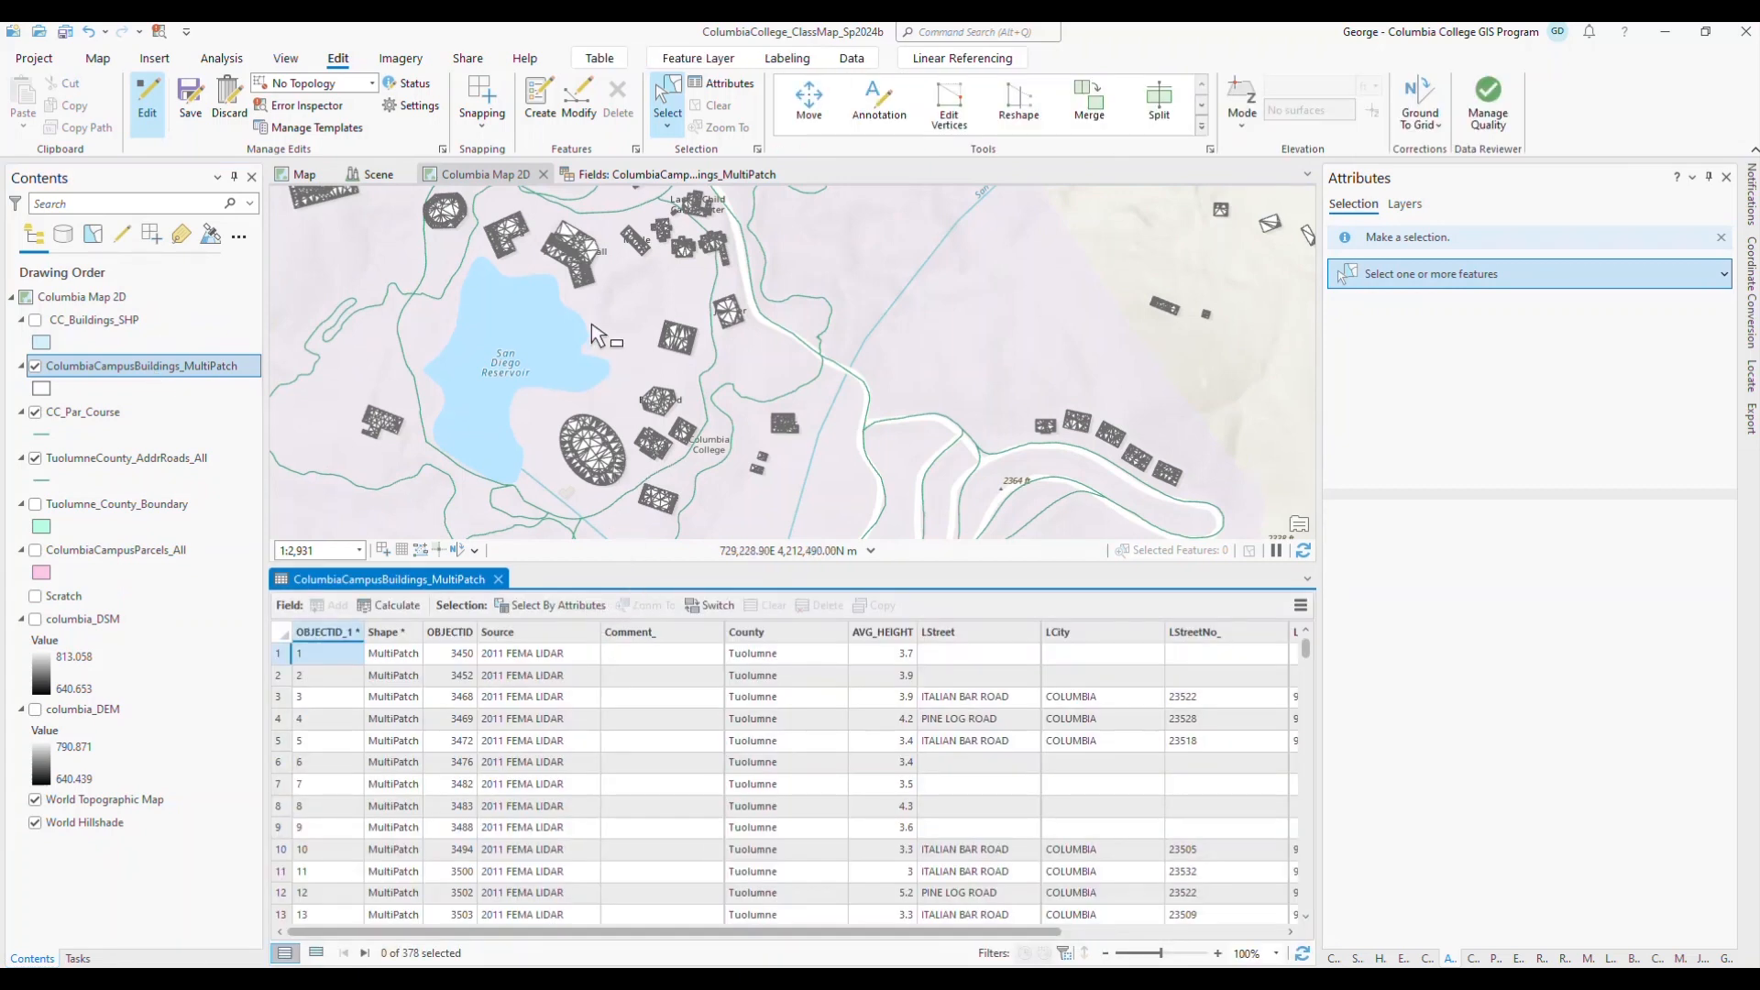
click(575, 264)
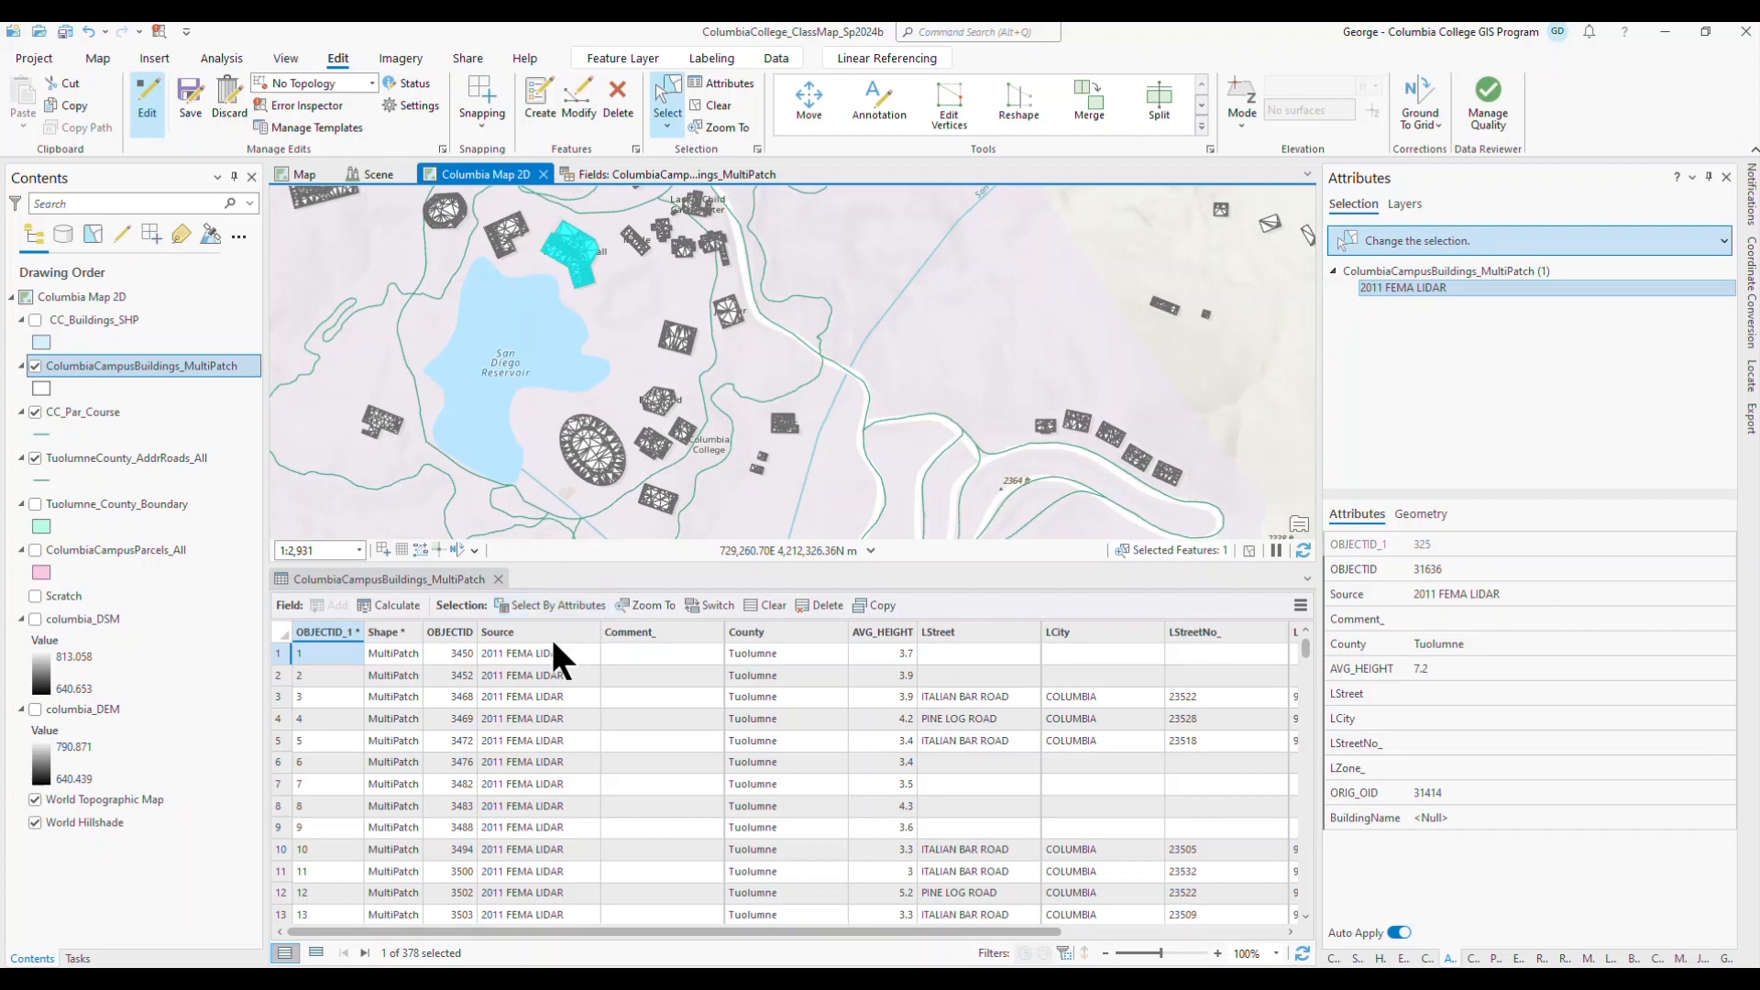
click(316, 954)
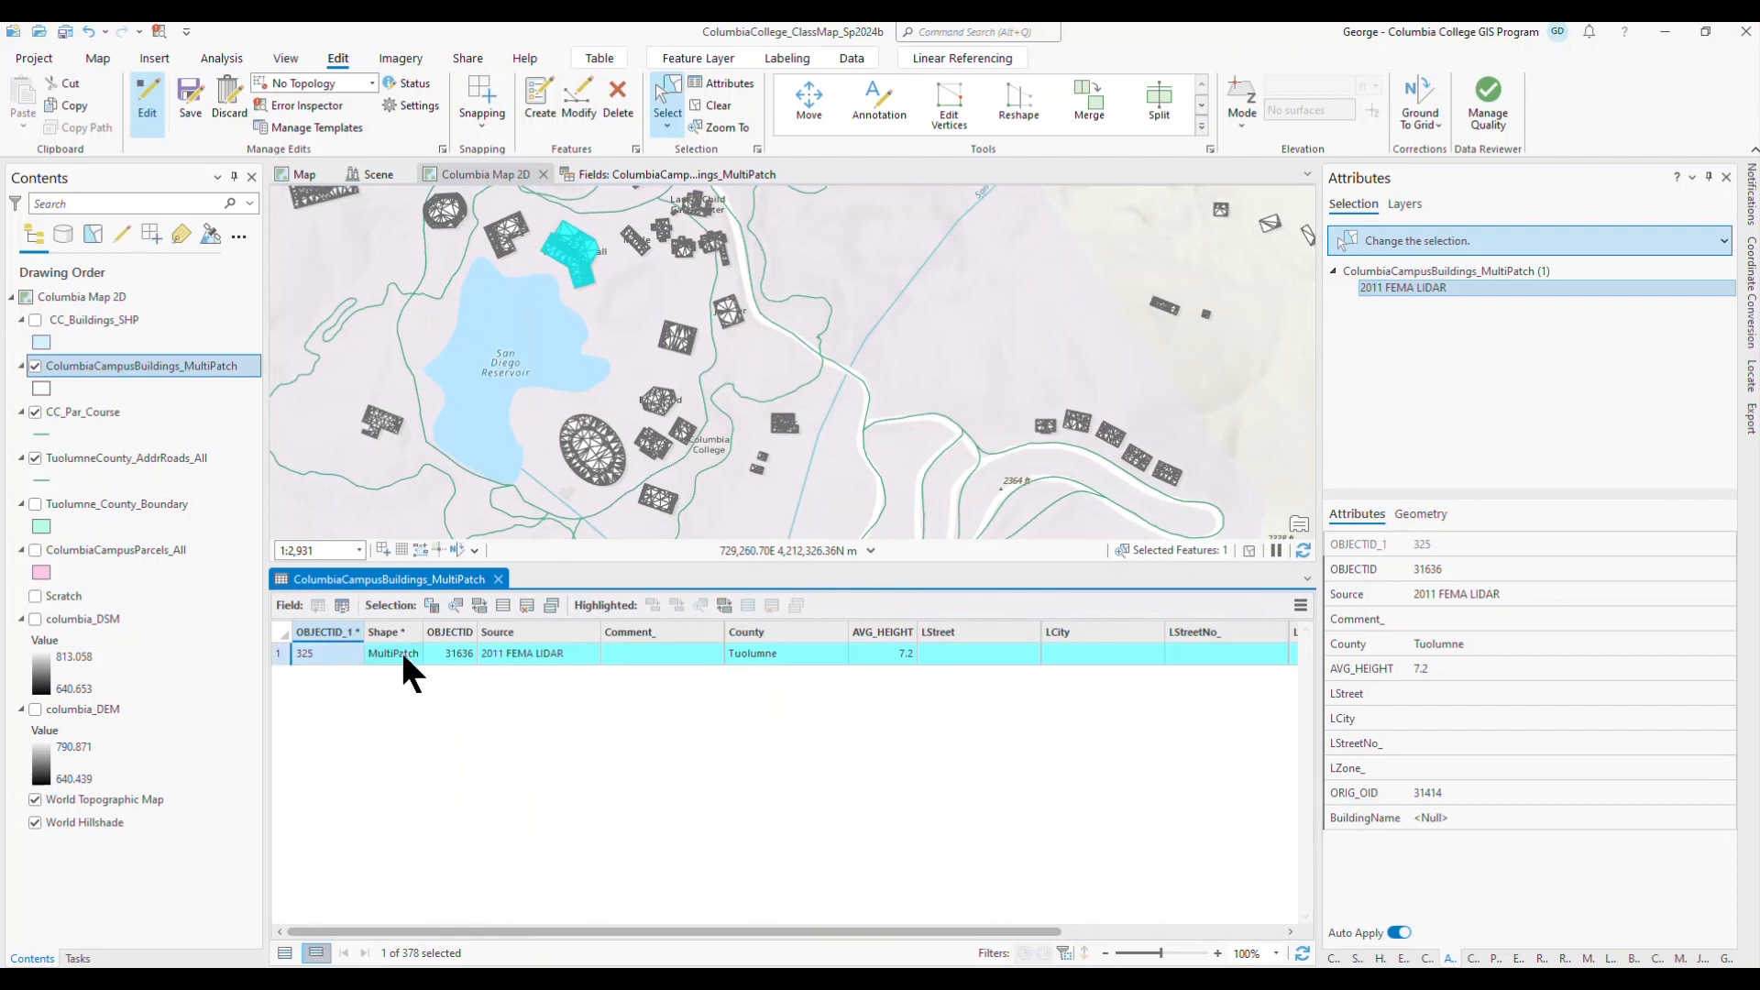
- Enter Library as the BuildingName in the selected building's table record and close the attribute table
drag(993, 928, 1215, 928)
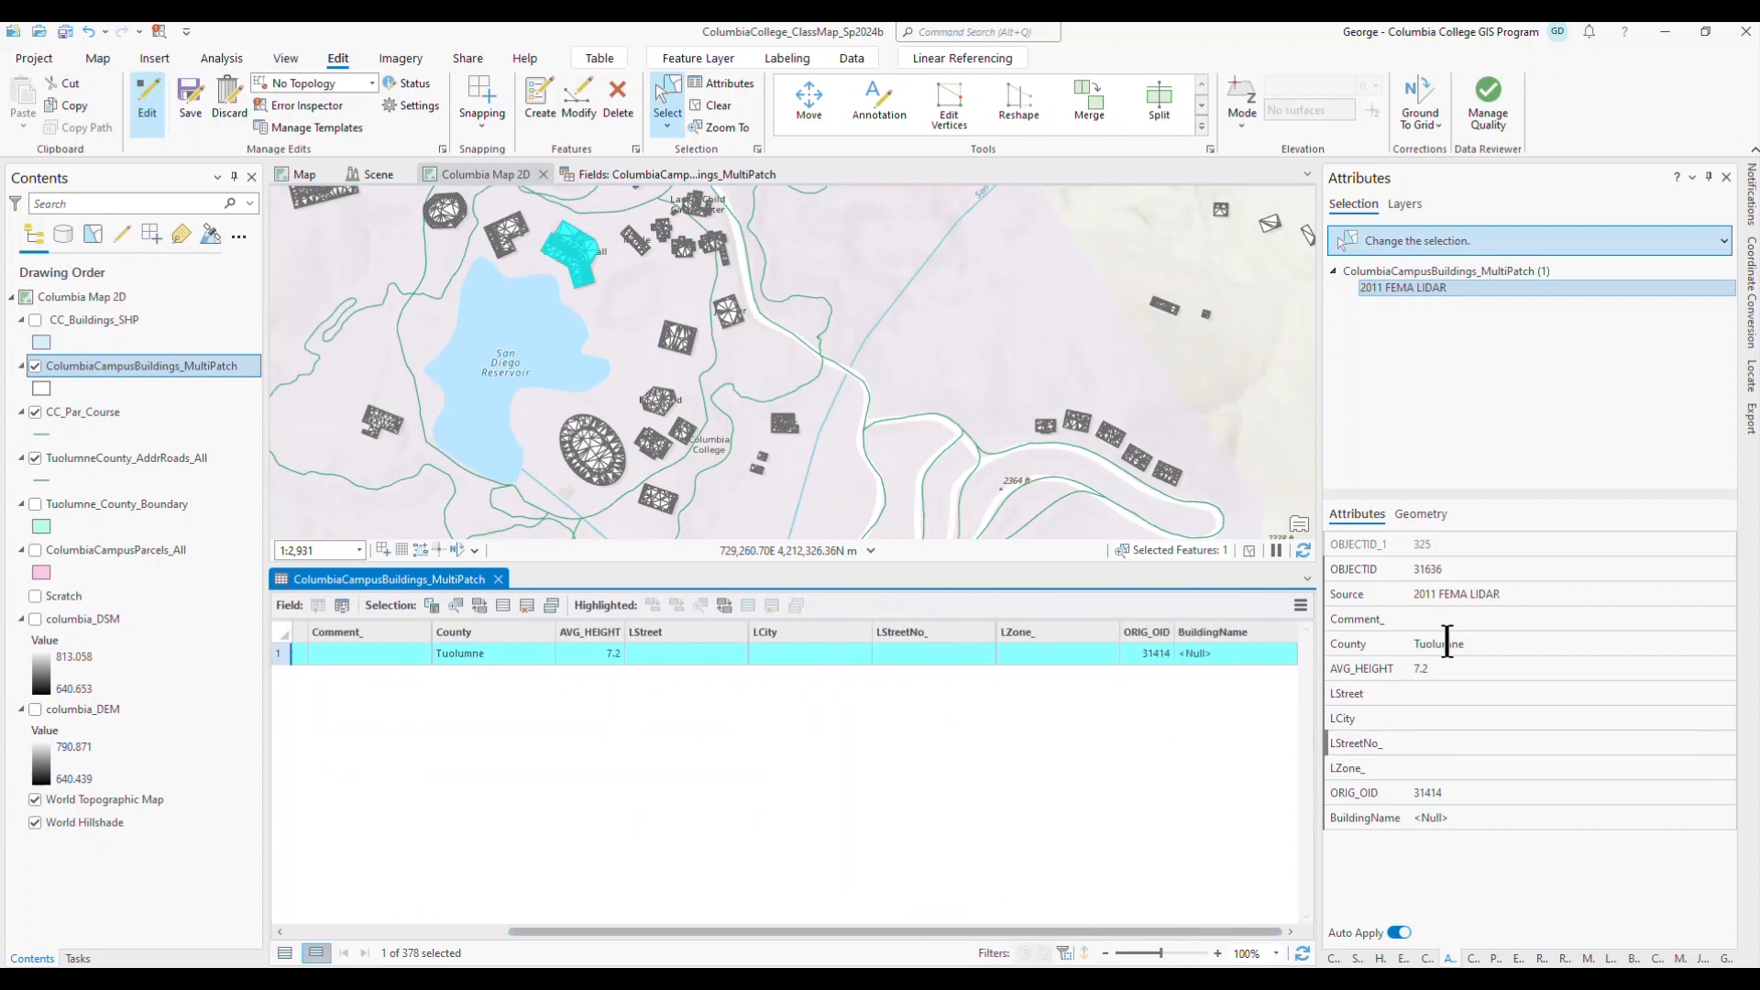
click(1195, 651)
click(1195, 651)
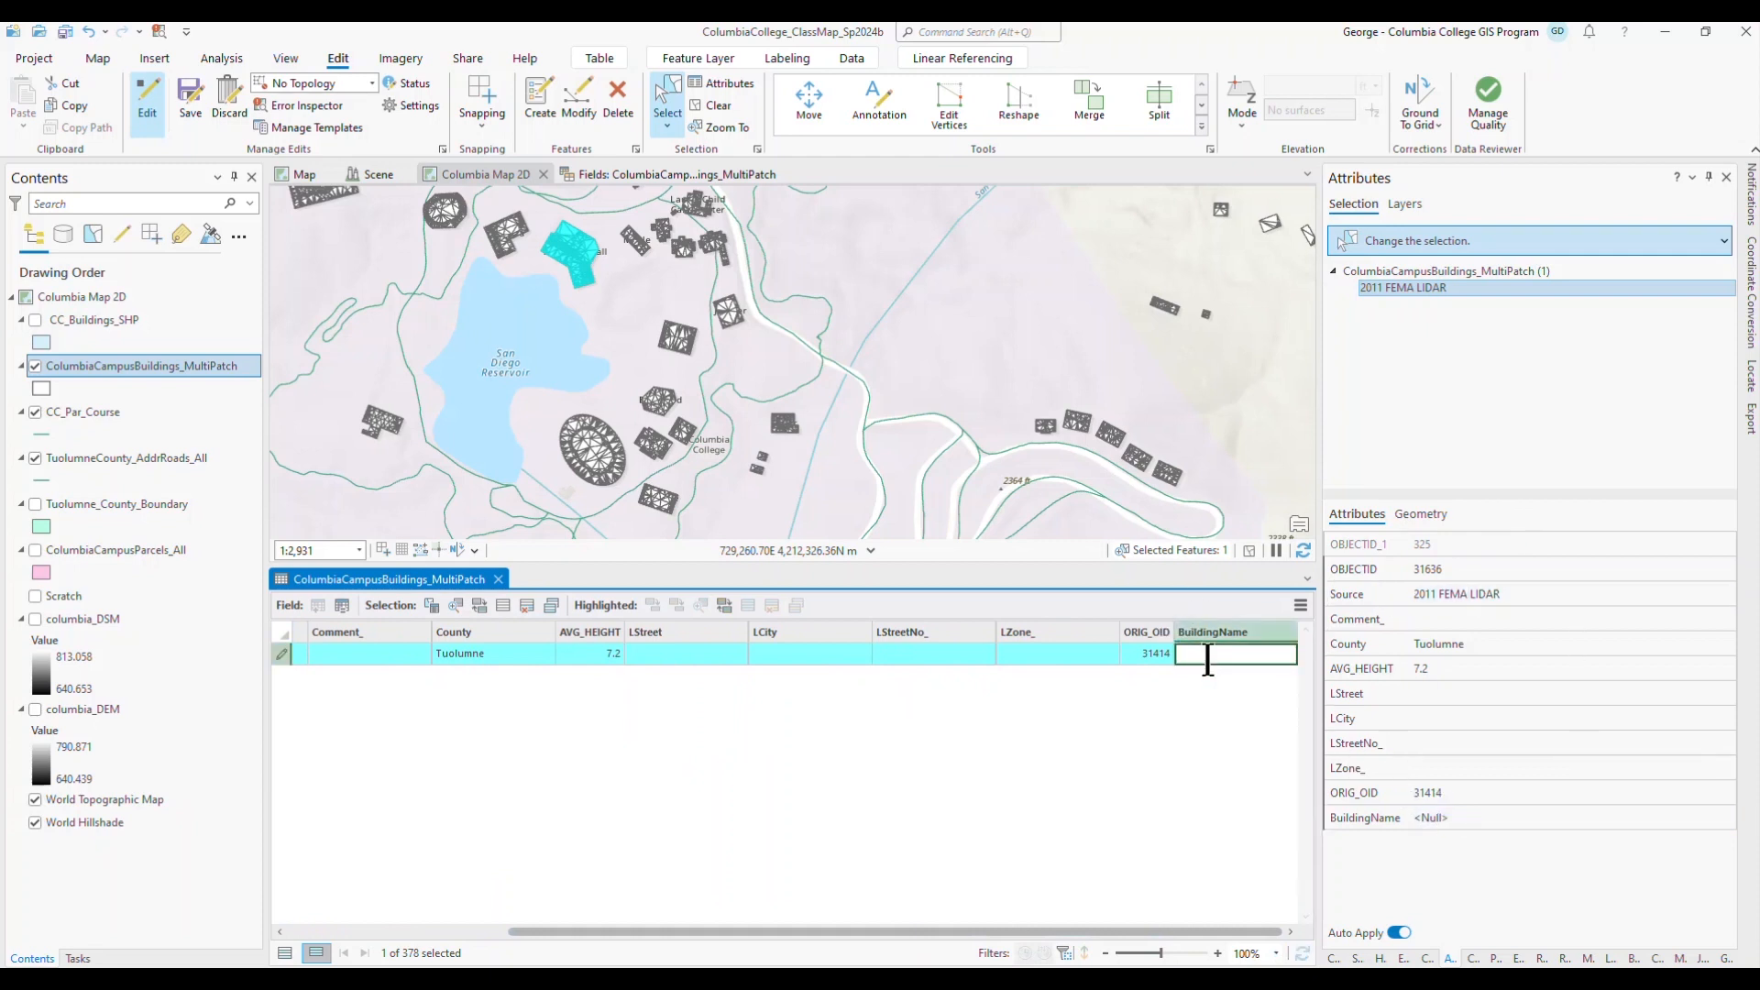
text(Library)
key(Return)
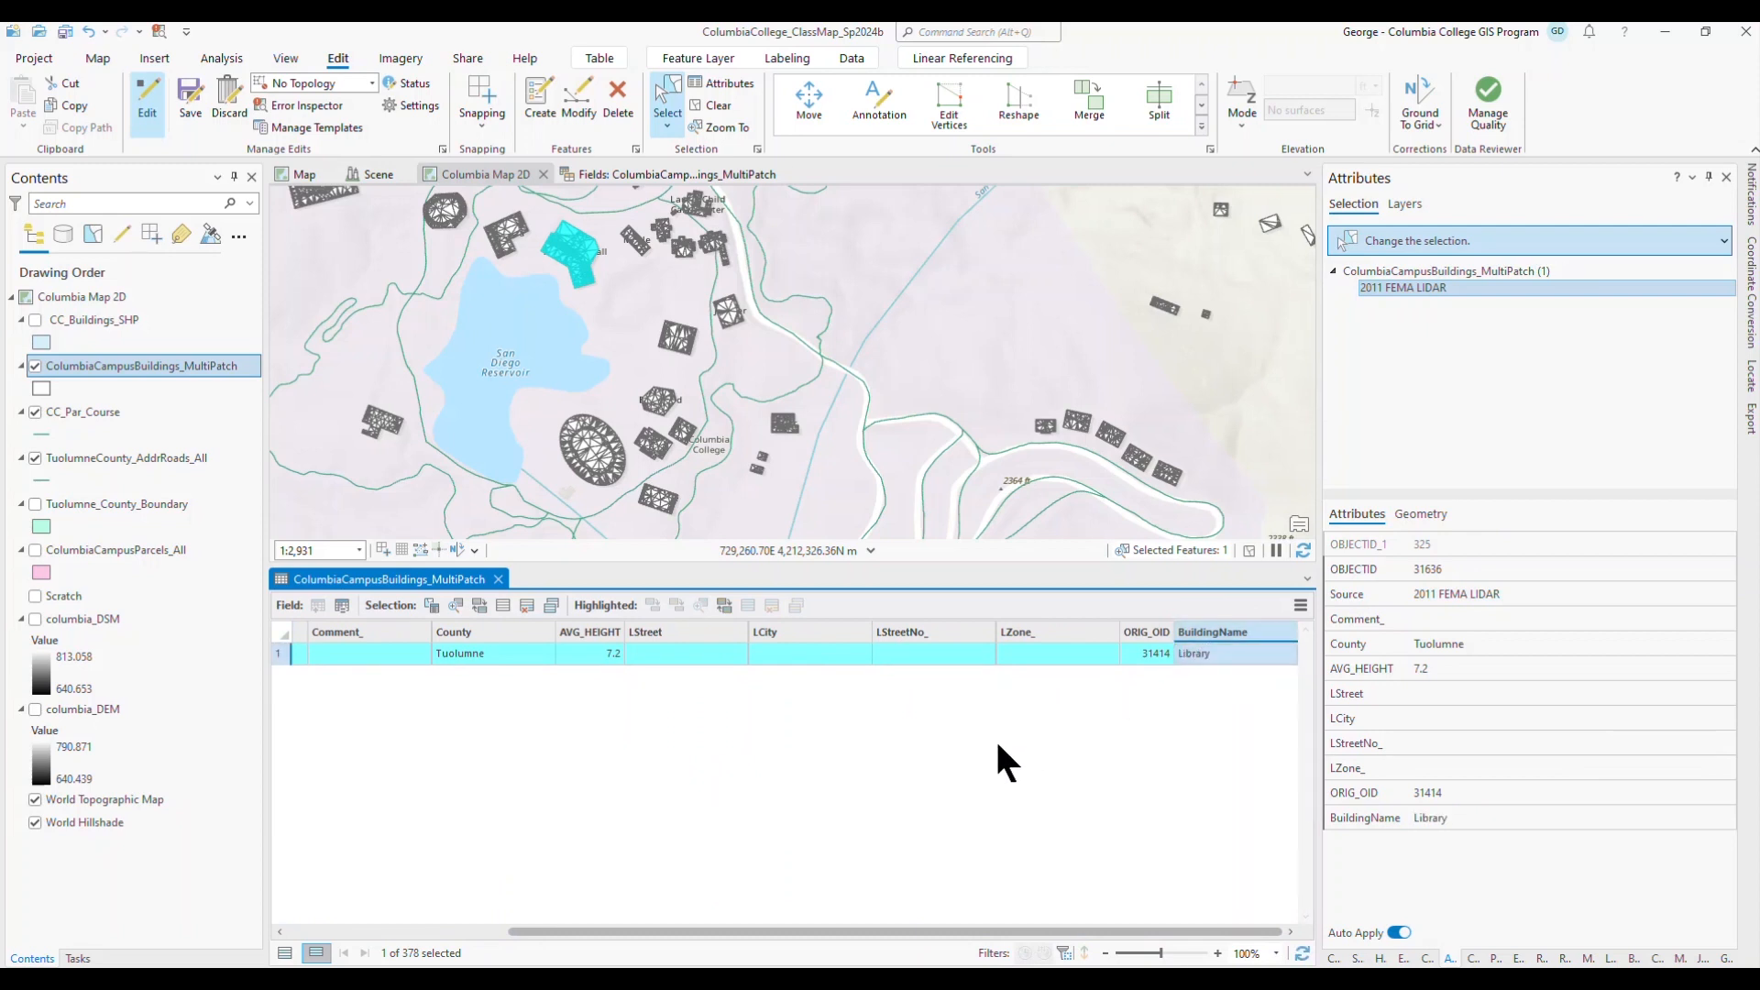
click(498, 579)
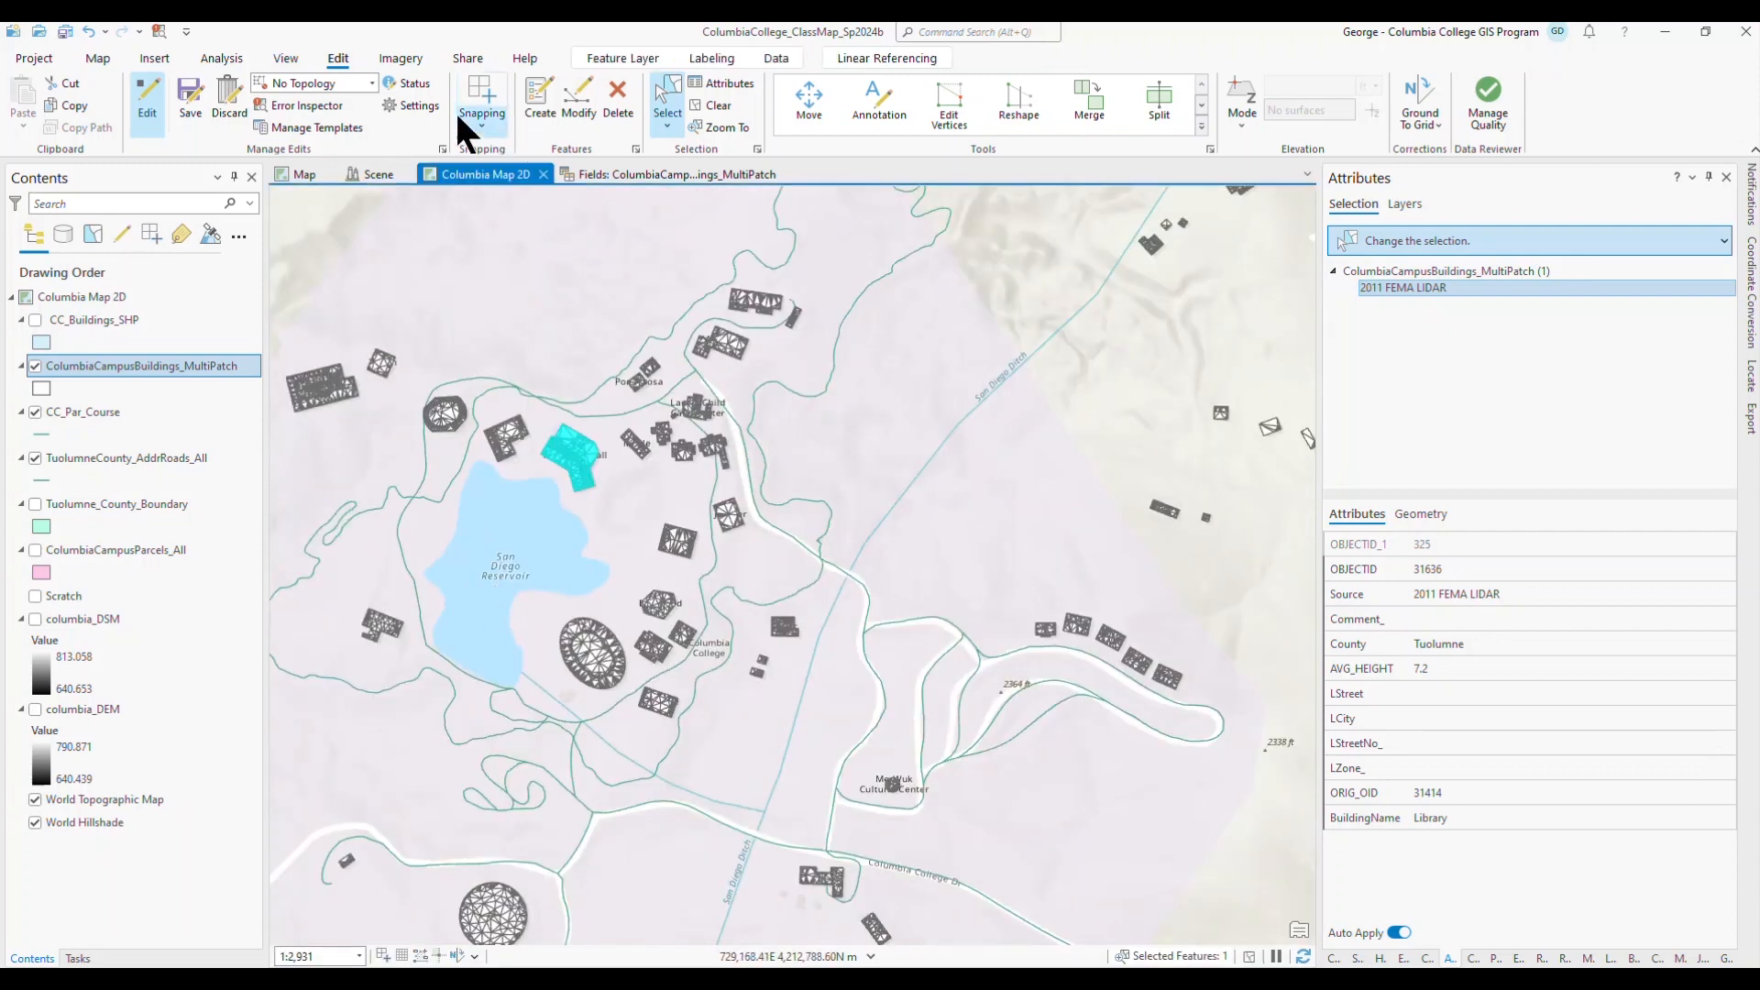
- Save the building edits and turn editing off with no features left selected
click(187, 94)
click(135, 85)
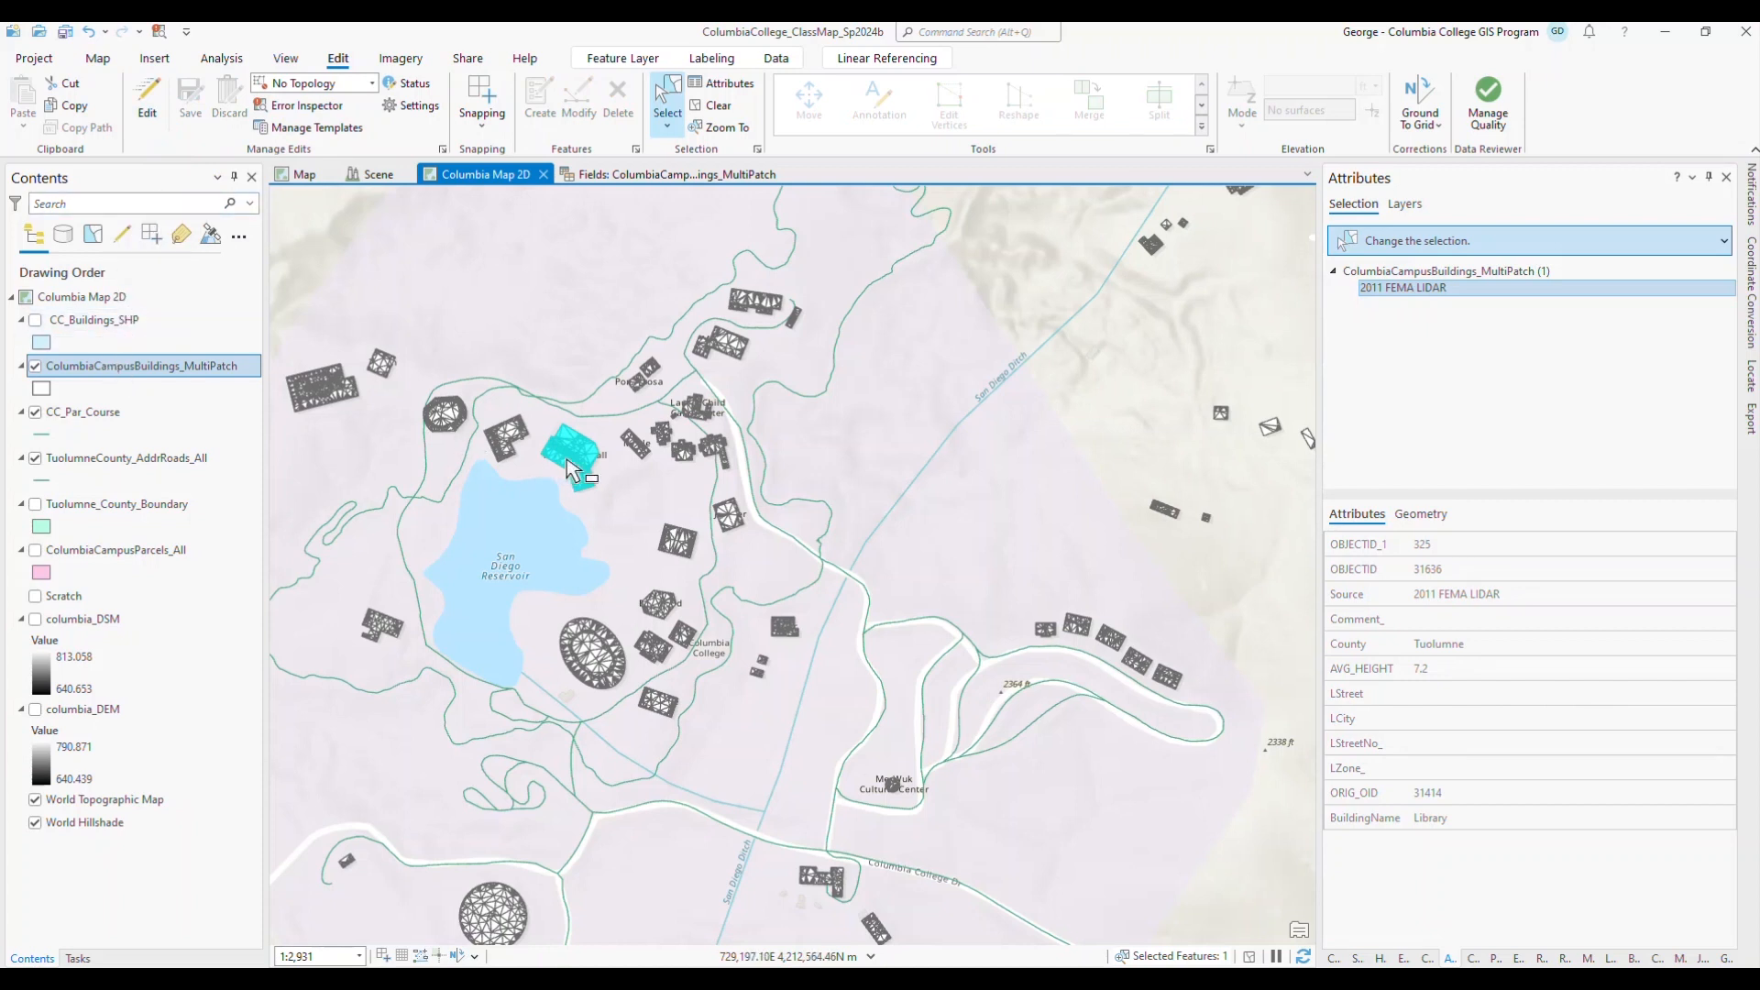
click(719, 106)
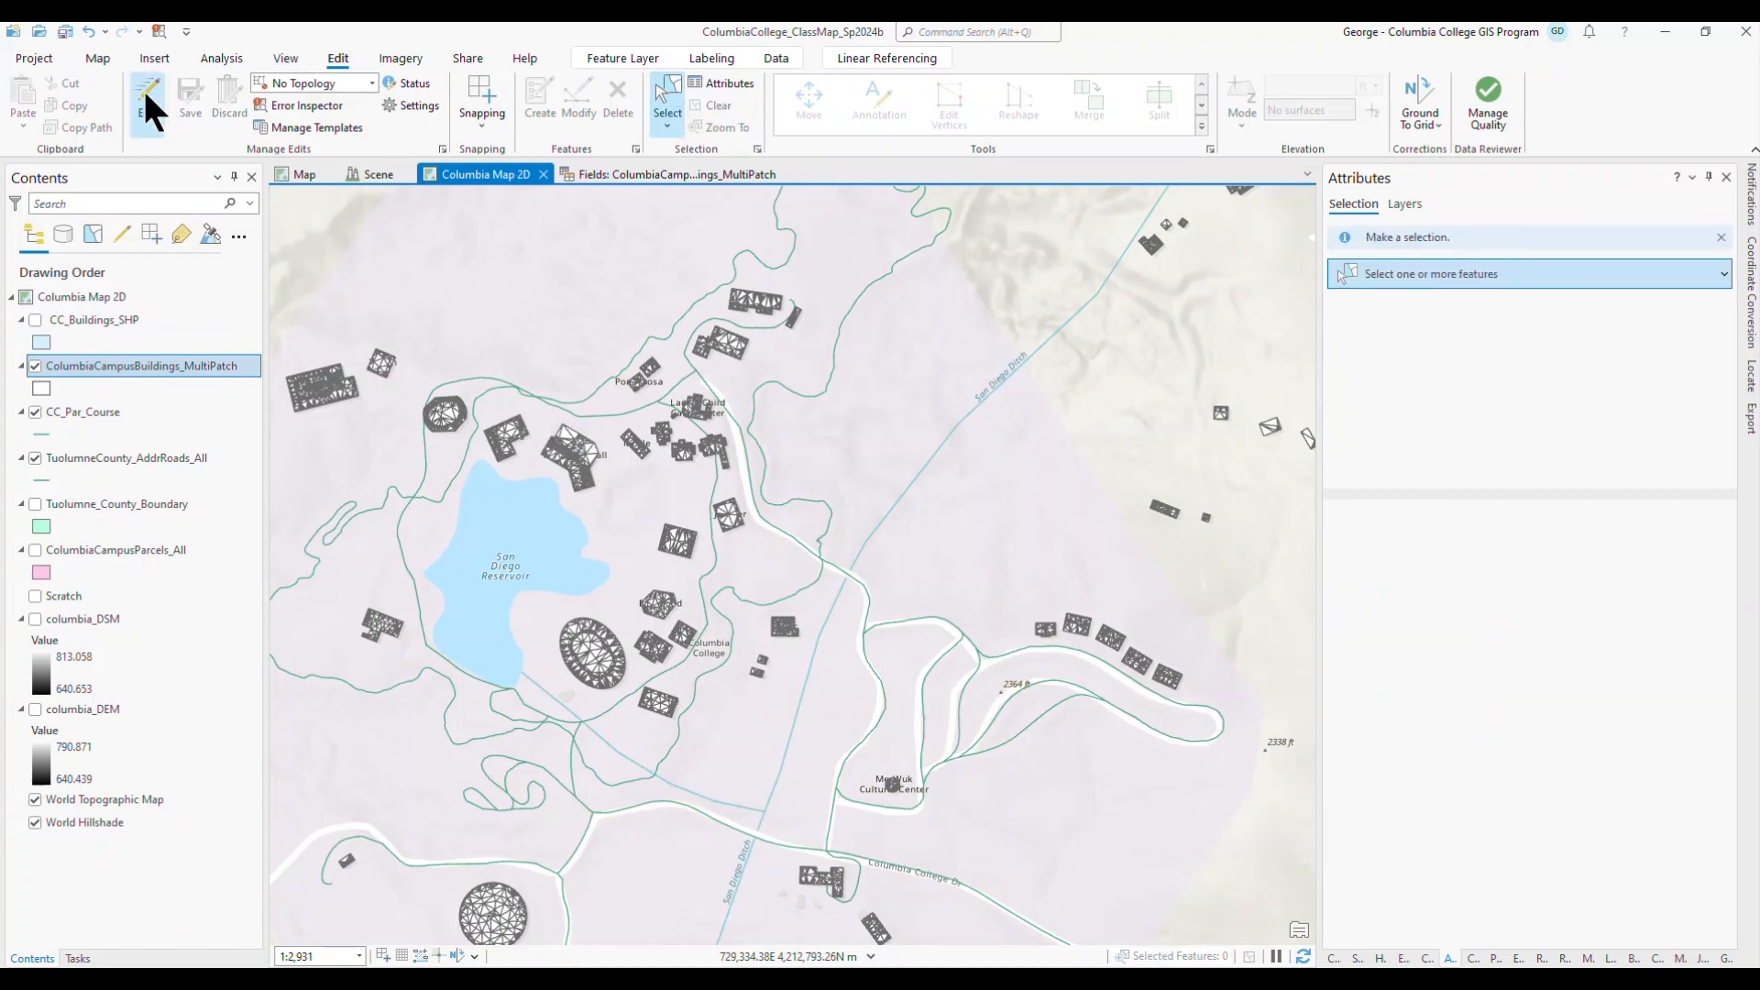
- Label the ColumbiaCampusBuildings_MultiPatch layer using the BuildingName field and turn its labels on
click(106, 60)
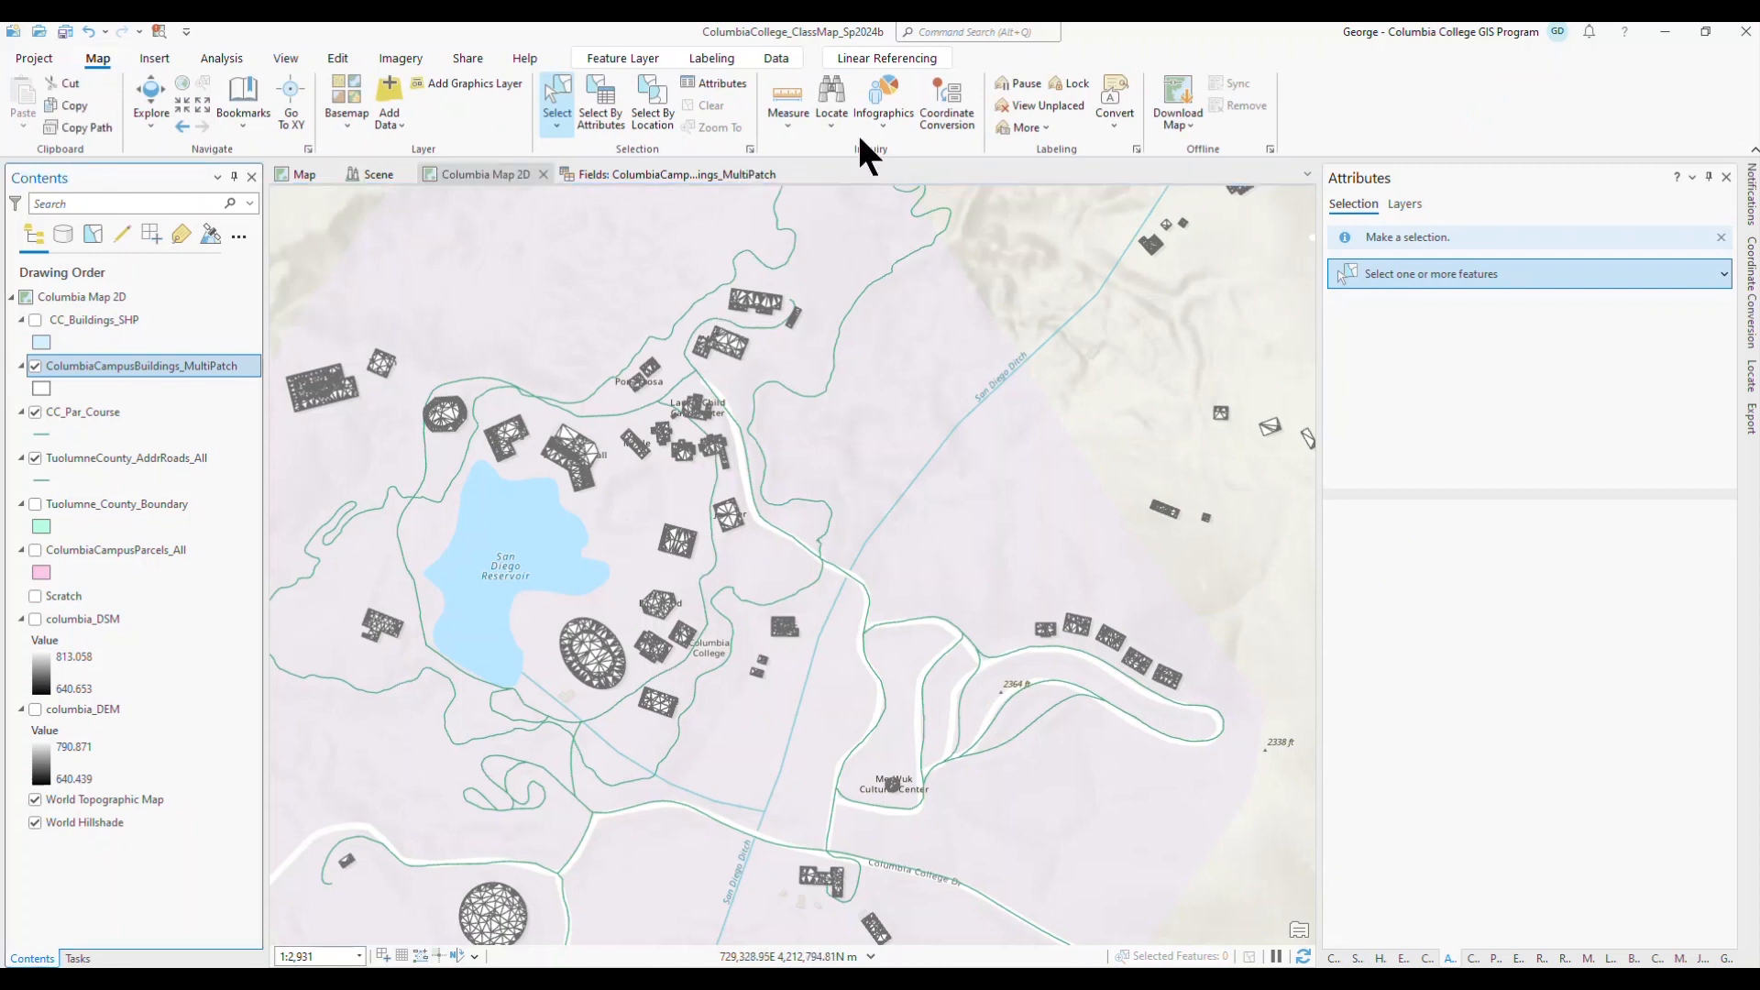
click(704, 58)
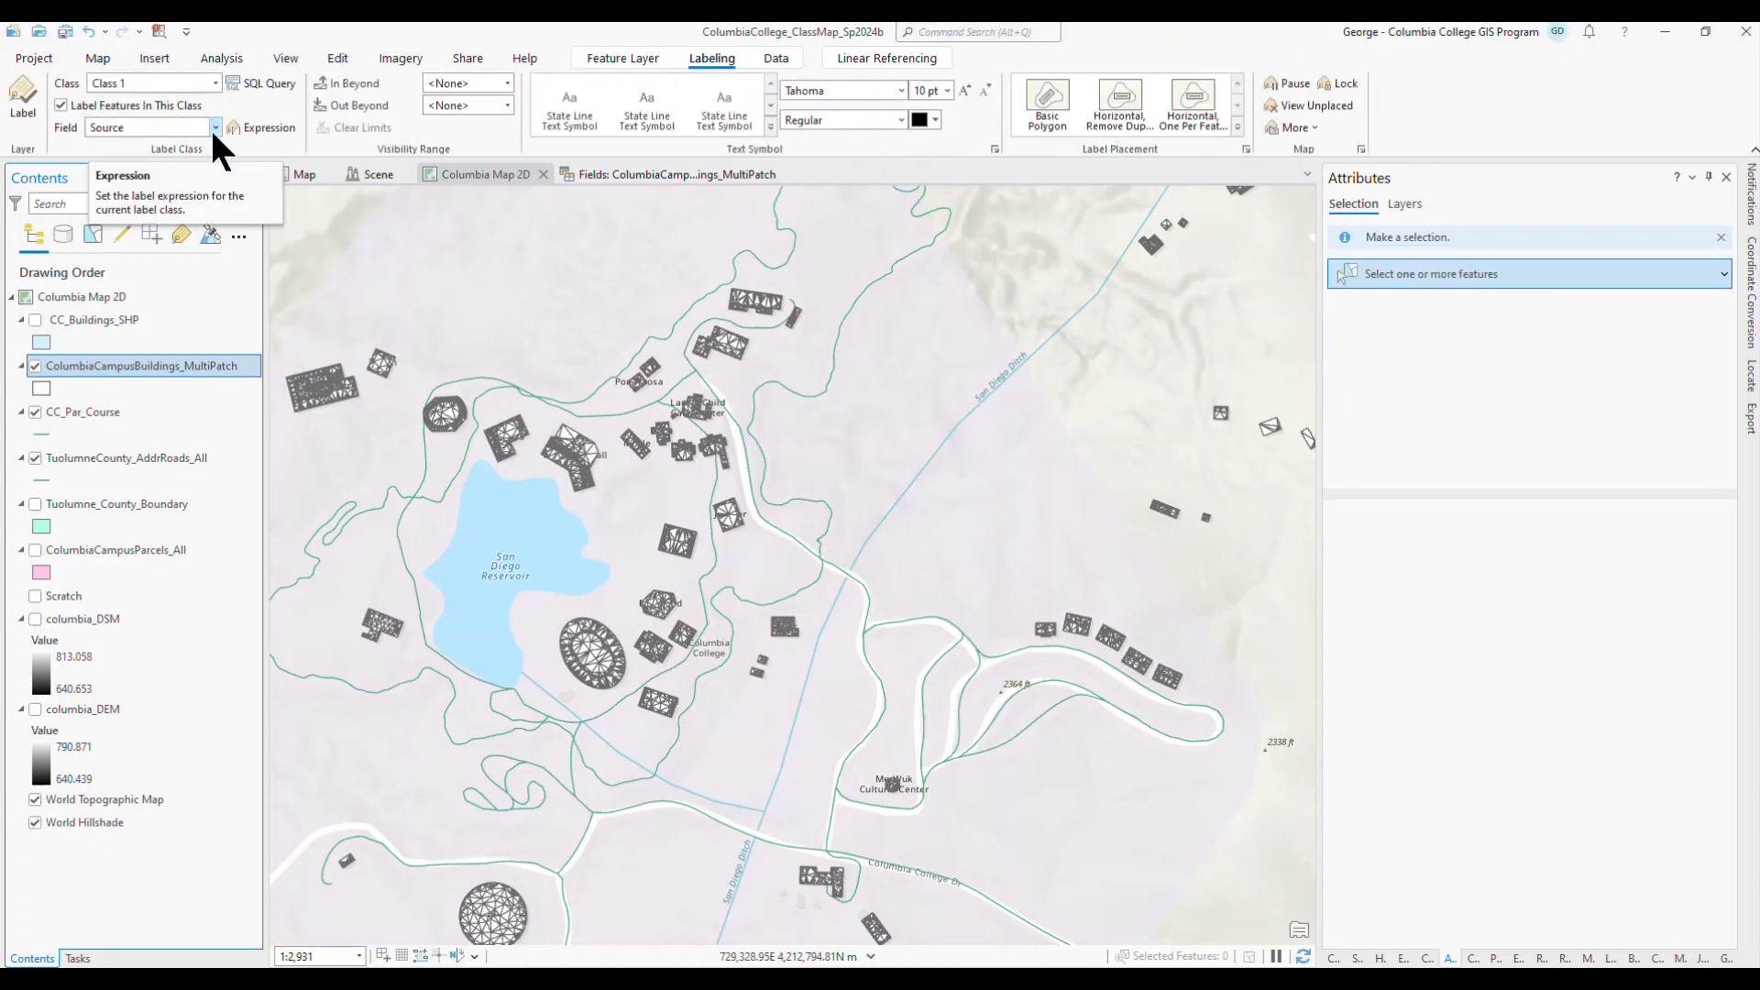
click(215, 127)
scroll(154, 183, down, 2)
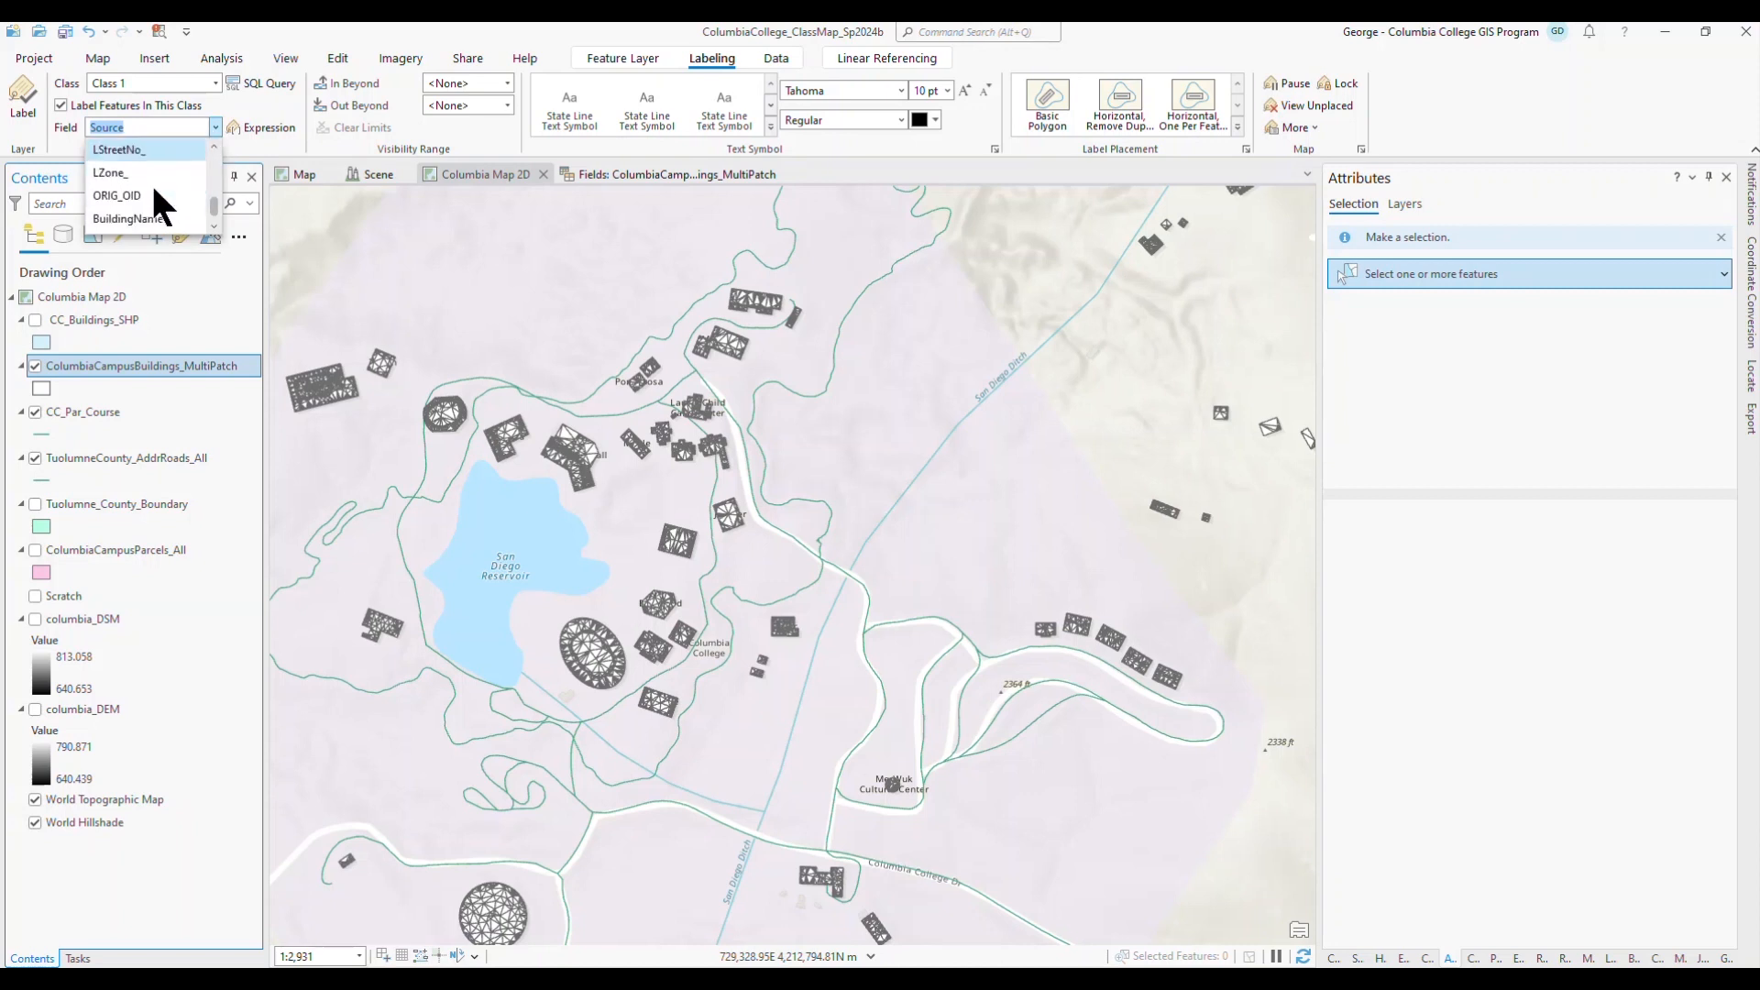
scroll(158, 211, up, 3)
click(157, 218)
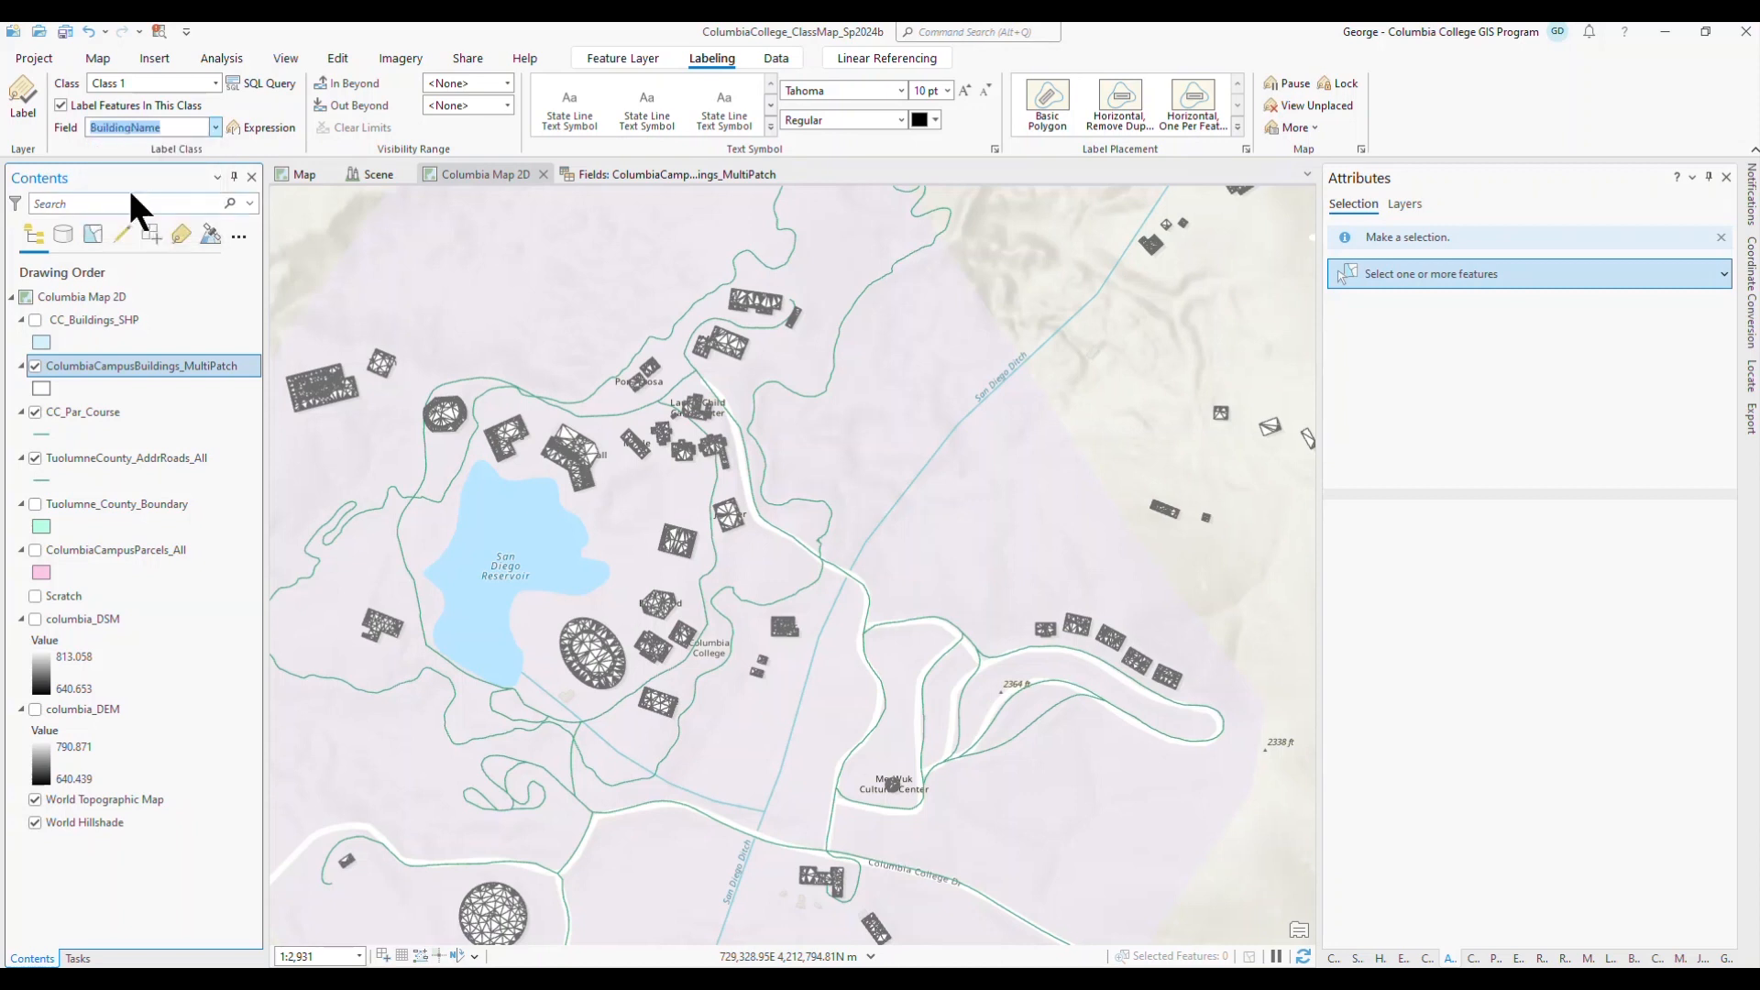
click(28, 100)
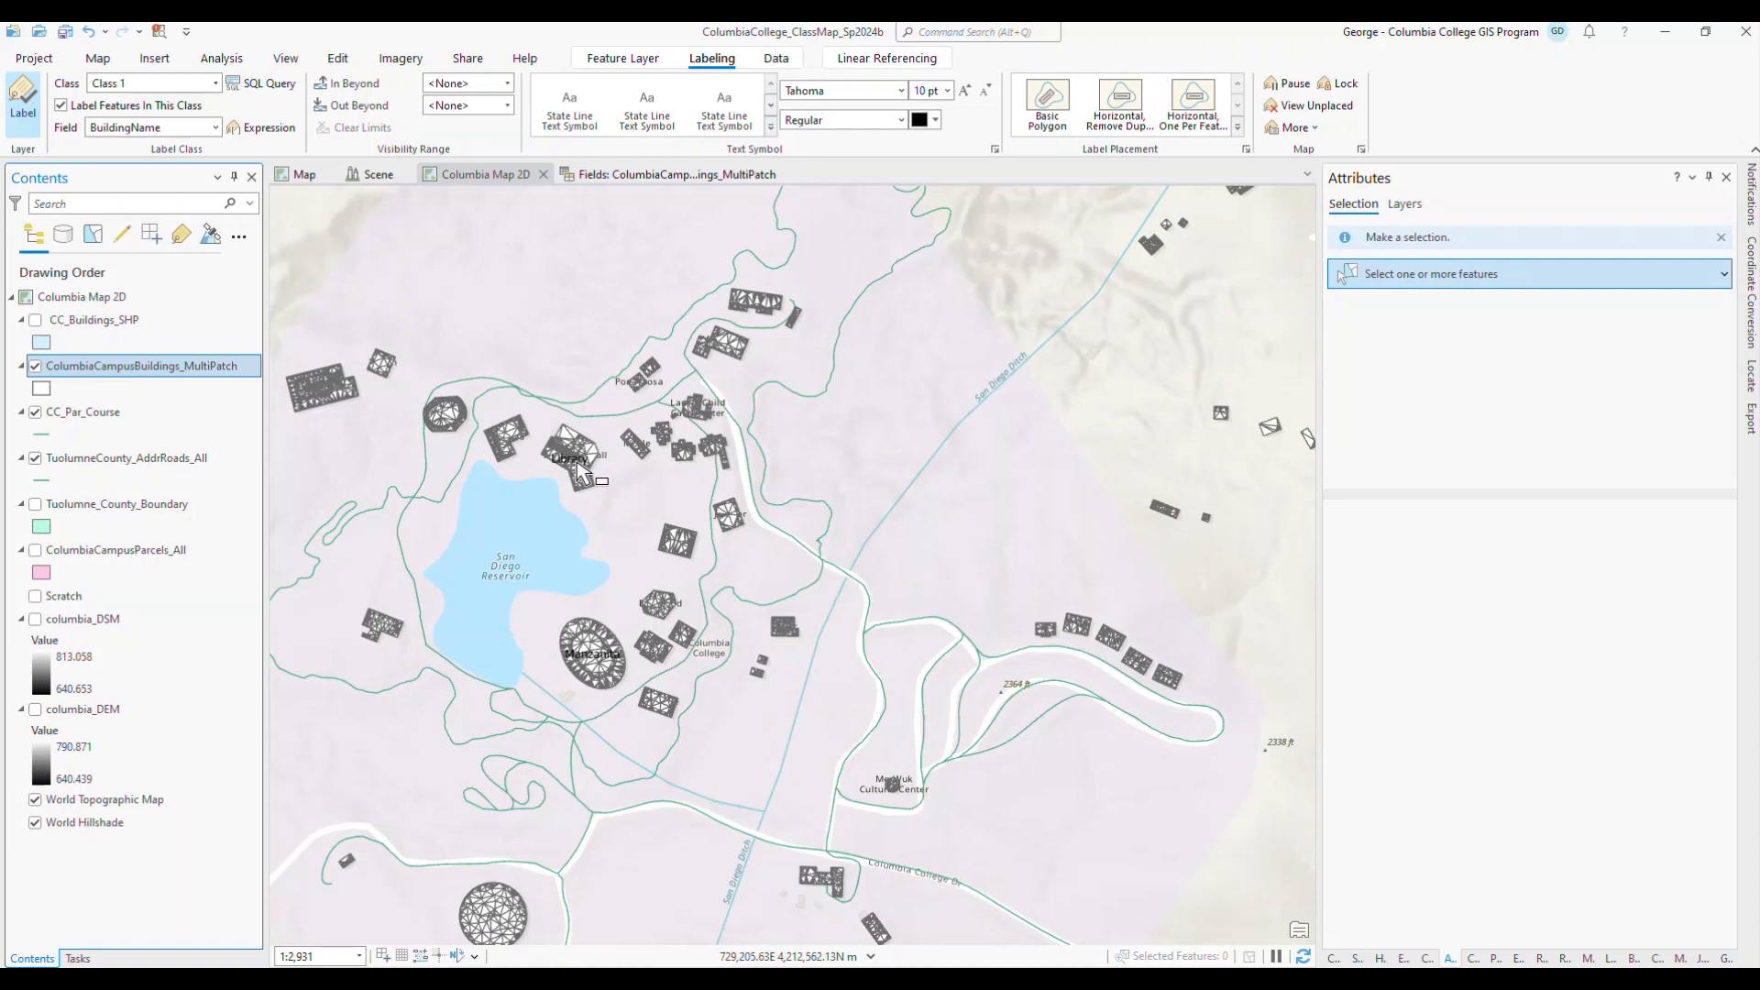
- Collapse the docked Attributes pane to widen the map and save the project
click(1709, 176)
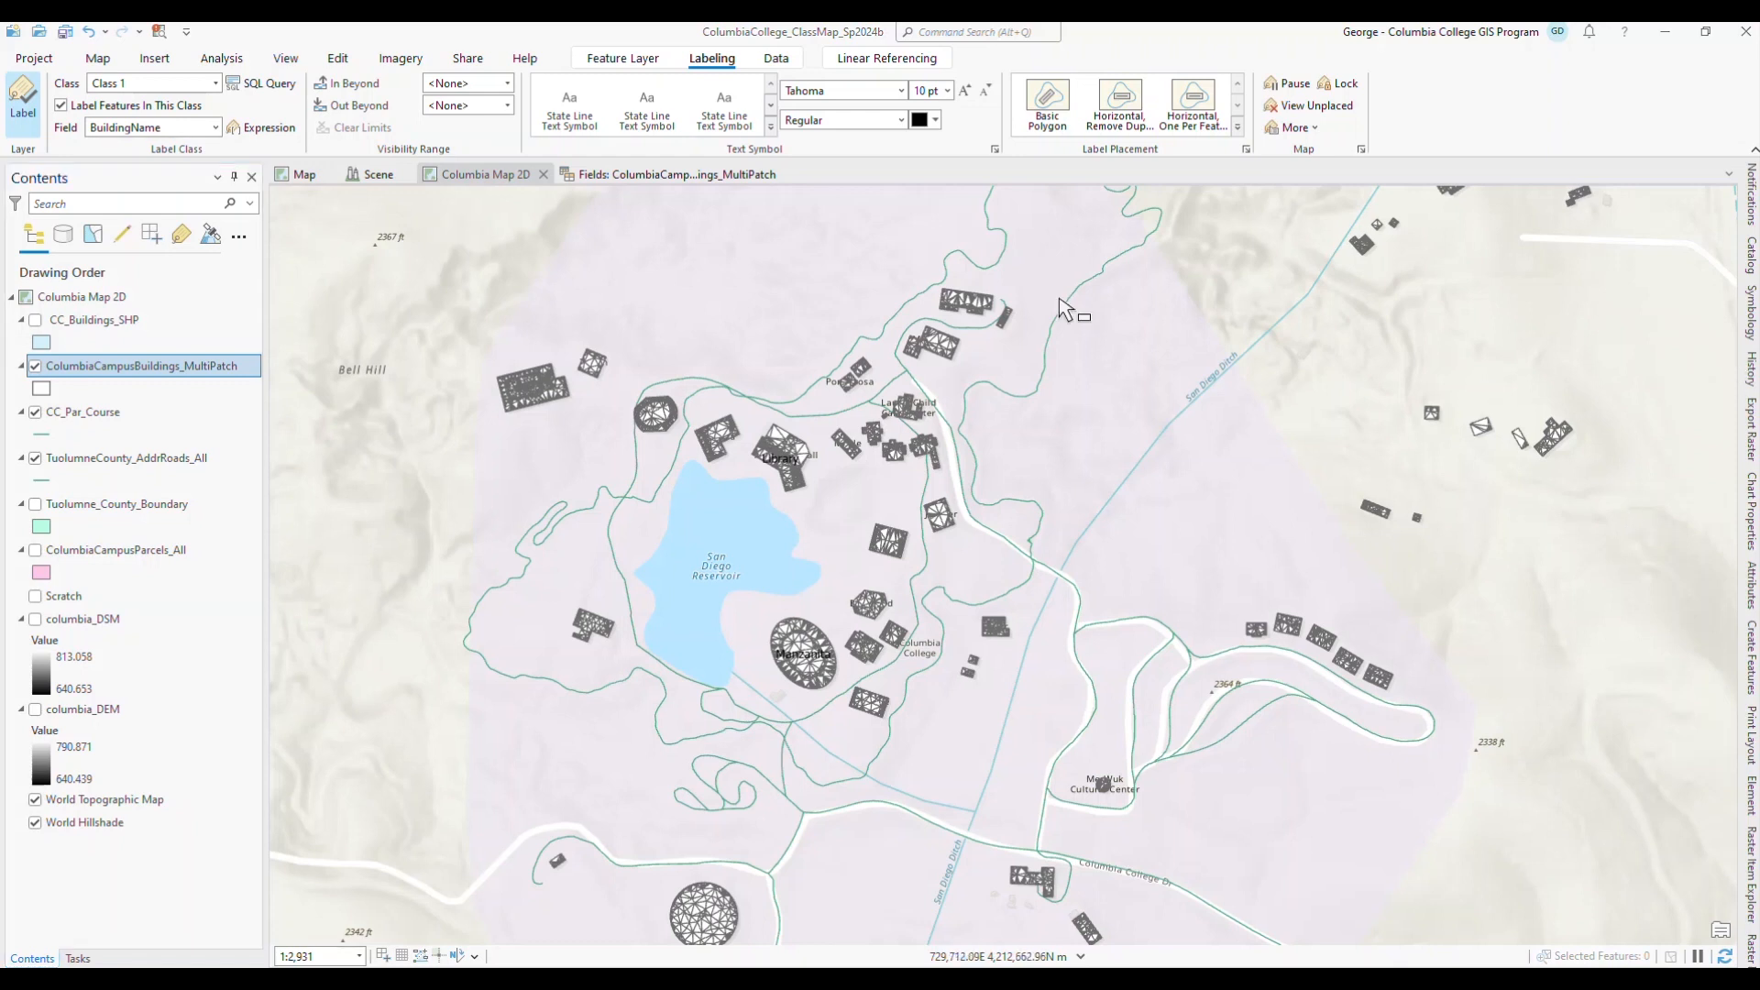
click(61, 31)
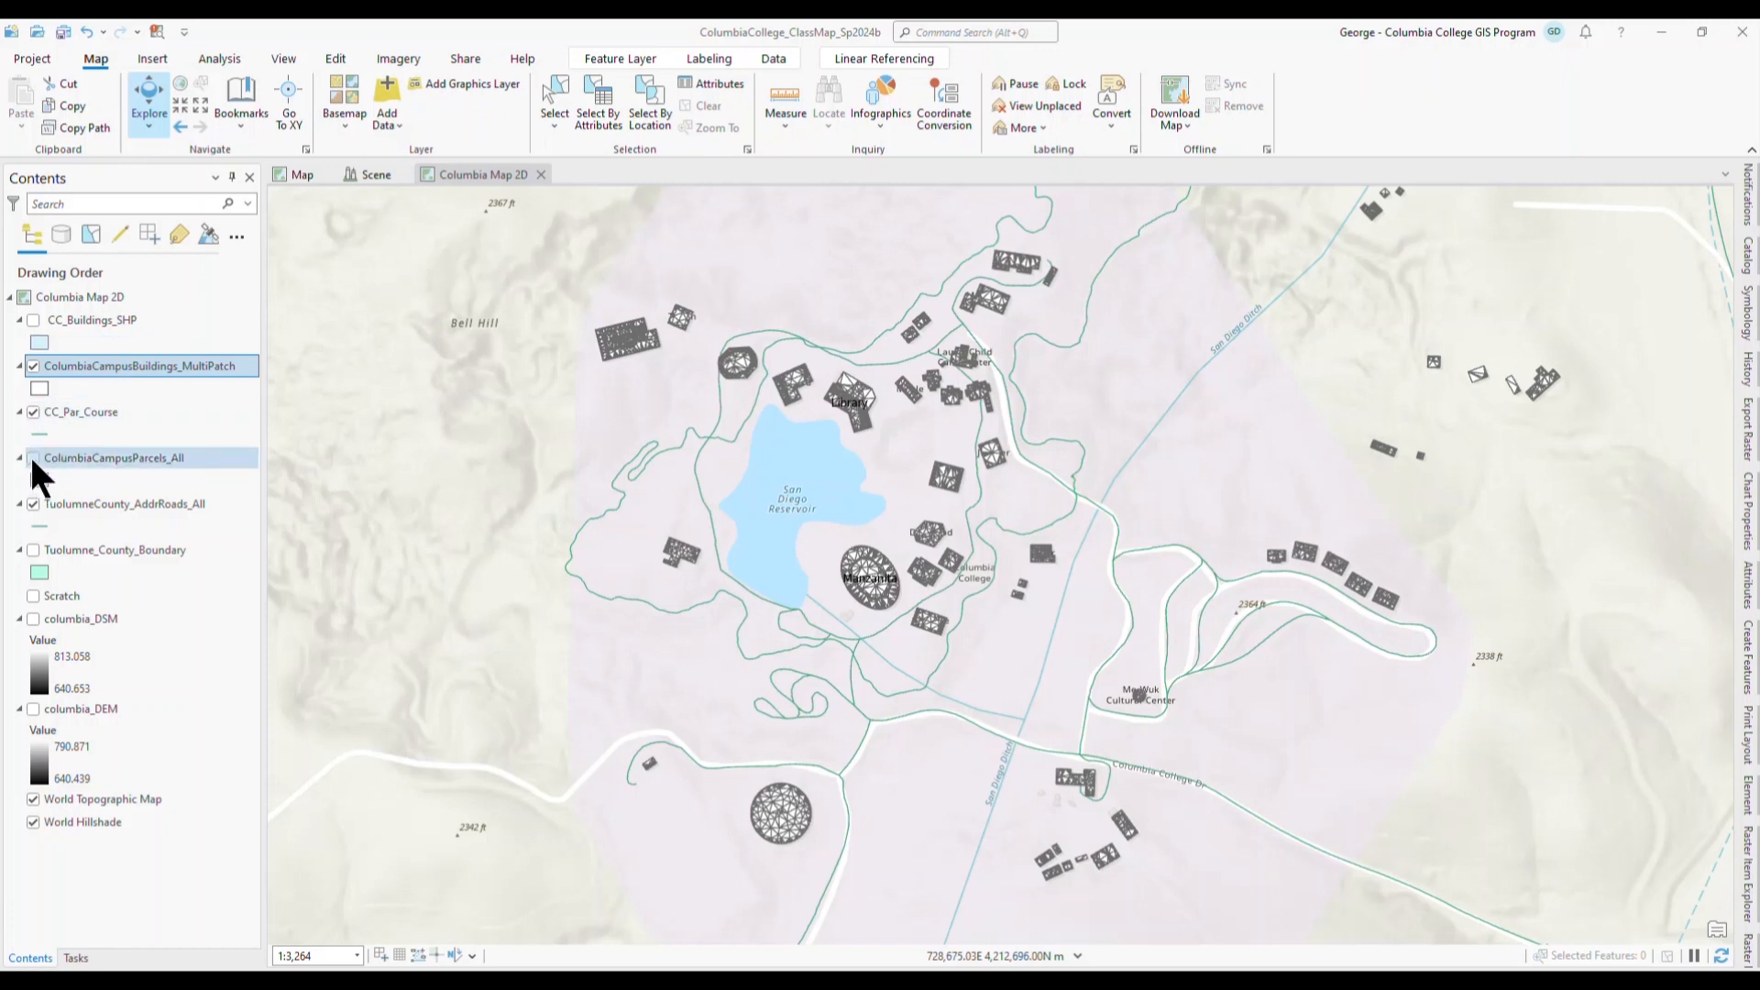
- Show the ColumbiaCampusParcels_All layer and review the full extent of the campus parcels
click(54, 458)
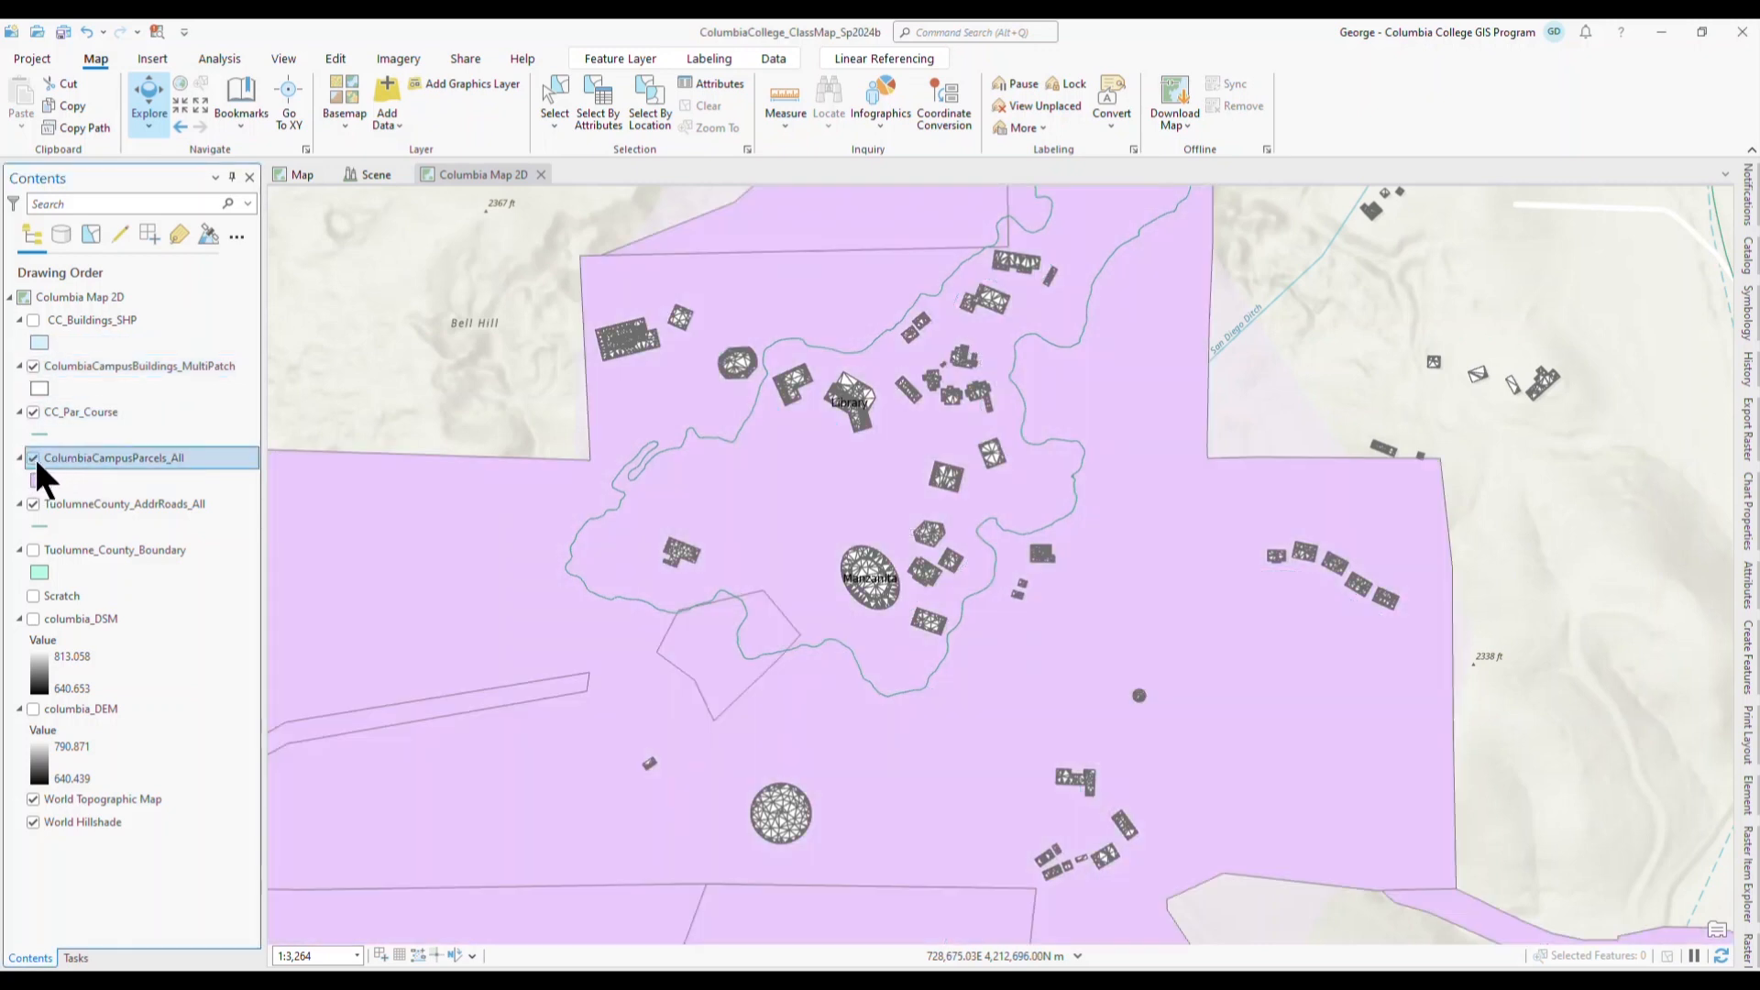
scroll(984, 609, down, 3)
drag(878, 721, 967, 555)
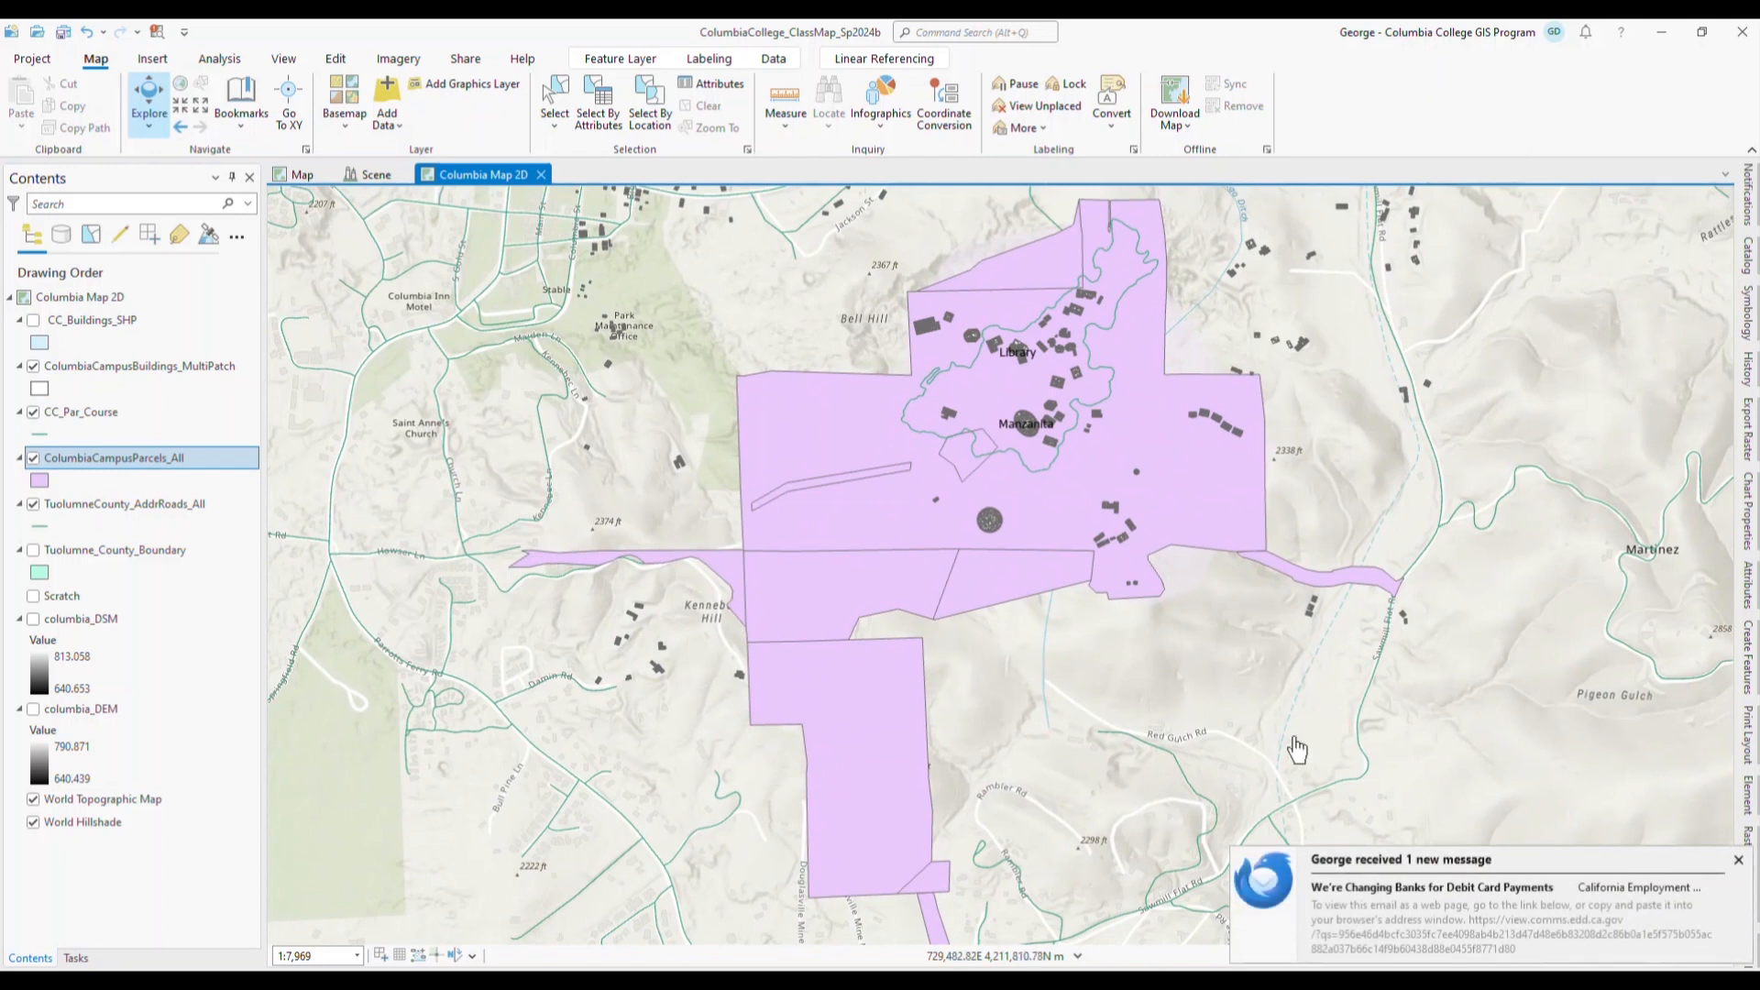
click(1737, 860)
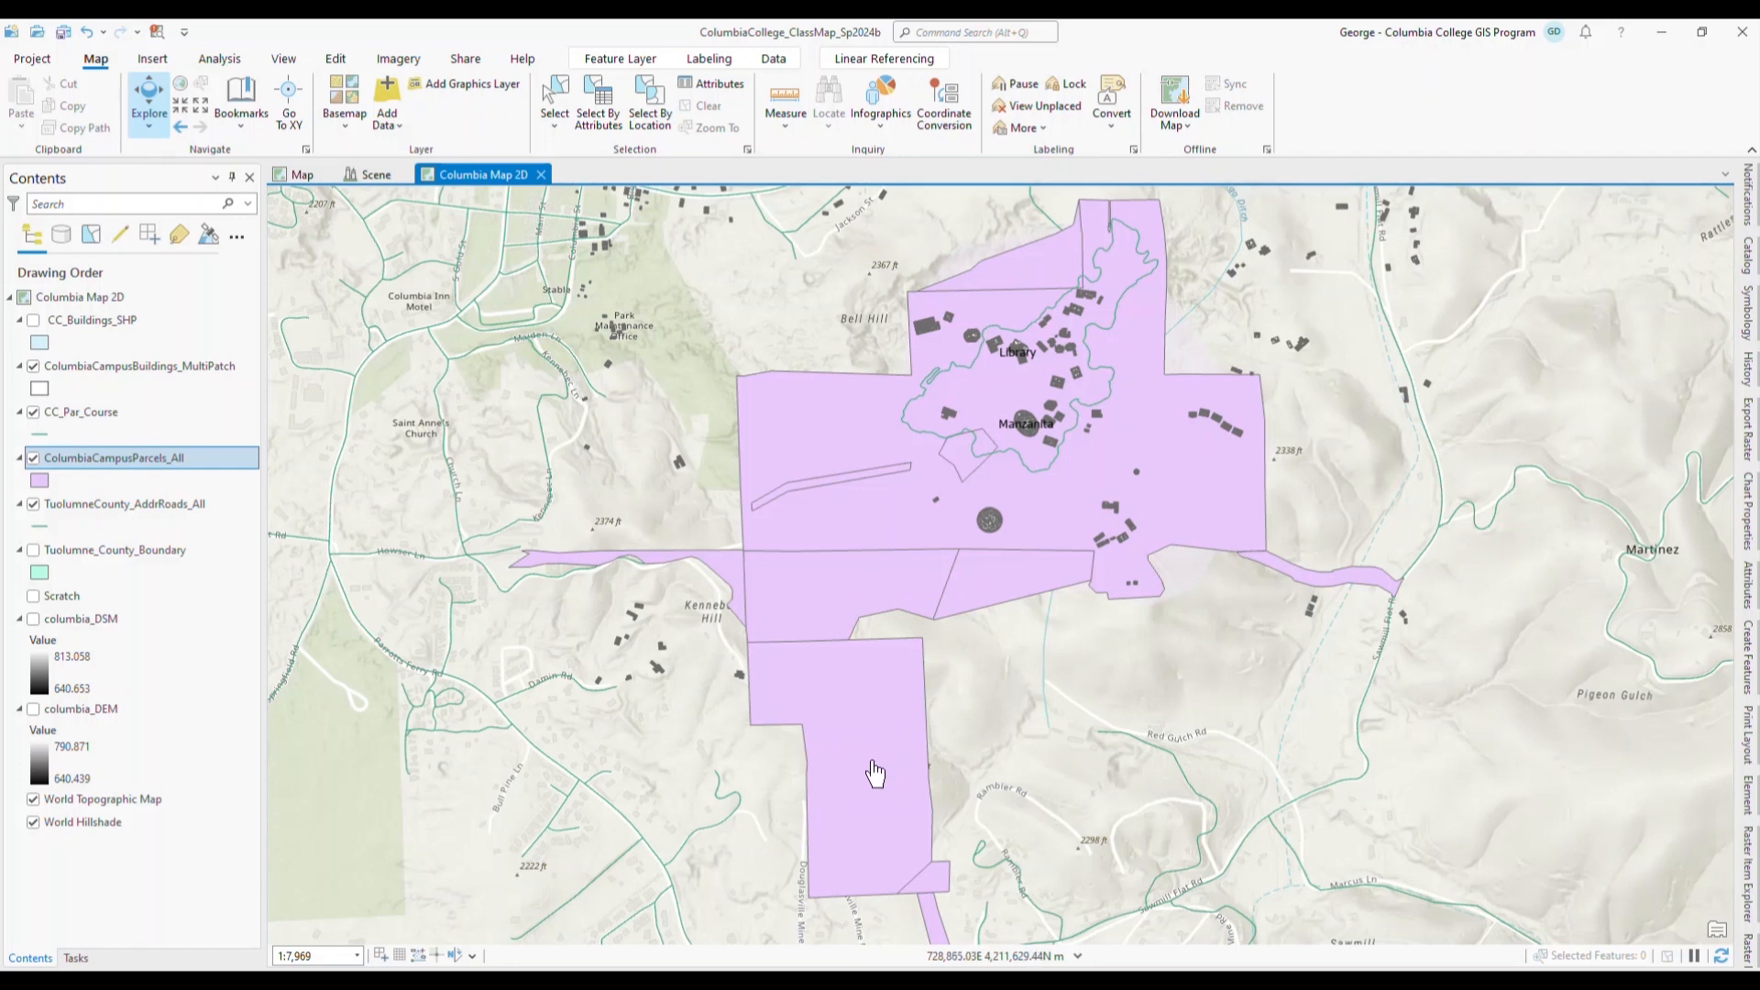
drag(877, 775, 833, 736)
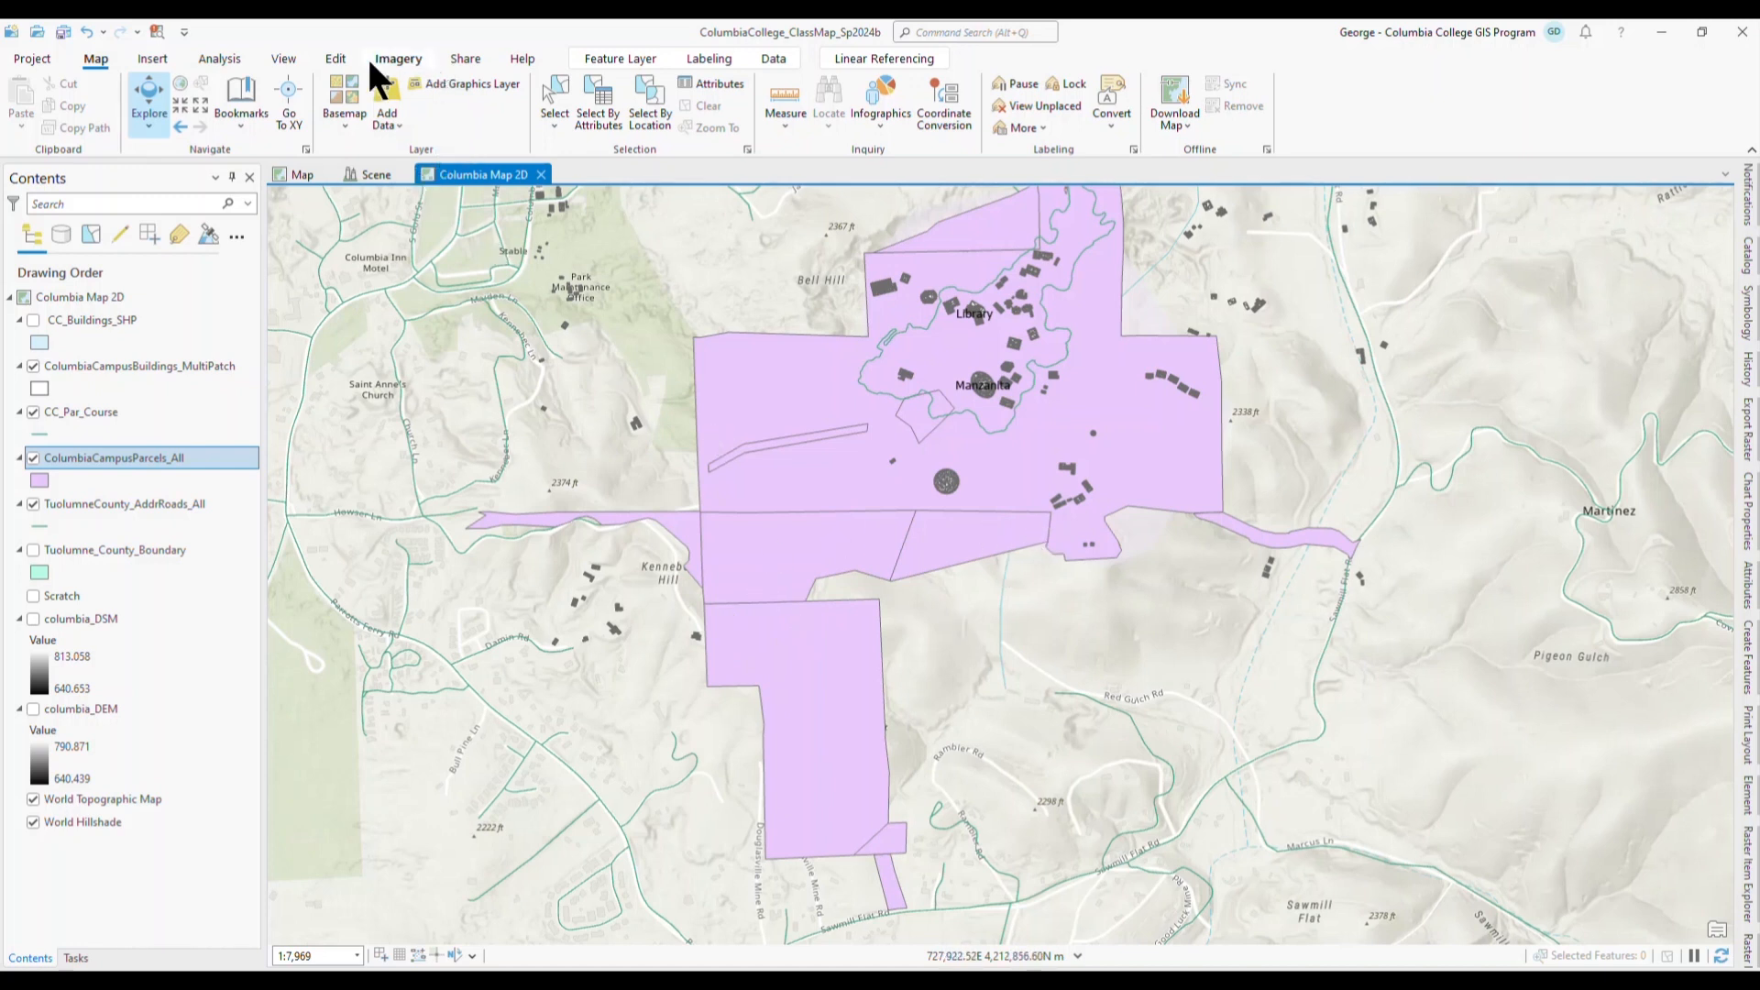
- Turn on editing and delete the southern campus parcels, including the small pieces at the far south end, from ColumbiaCampusParcels_All
click(336, 58)
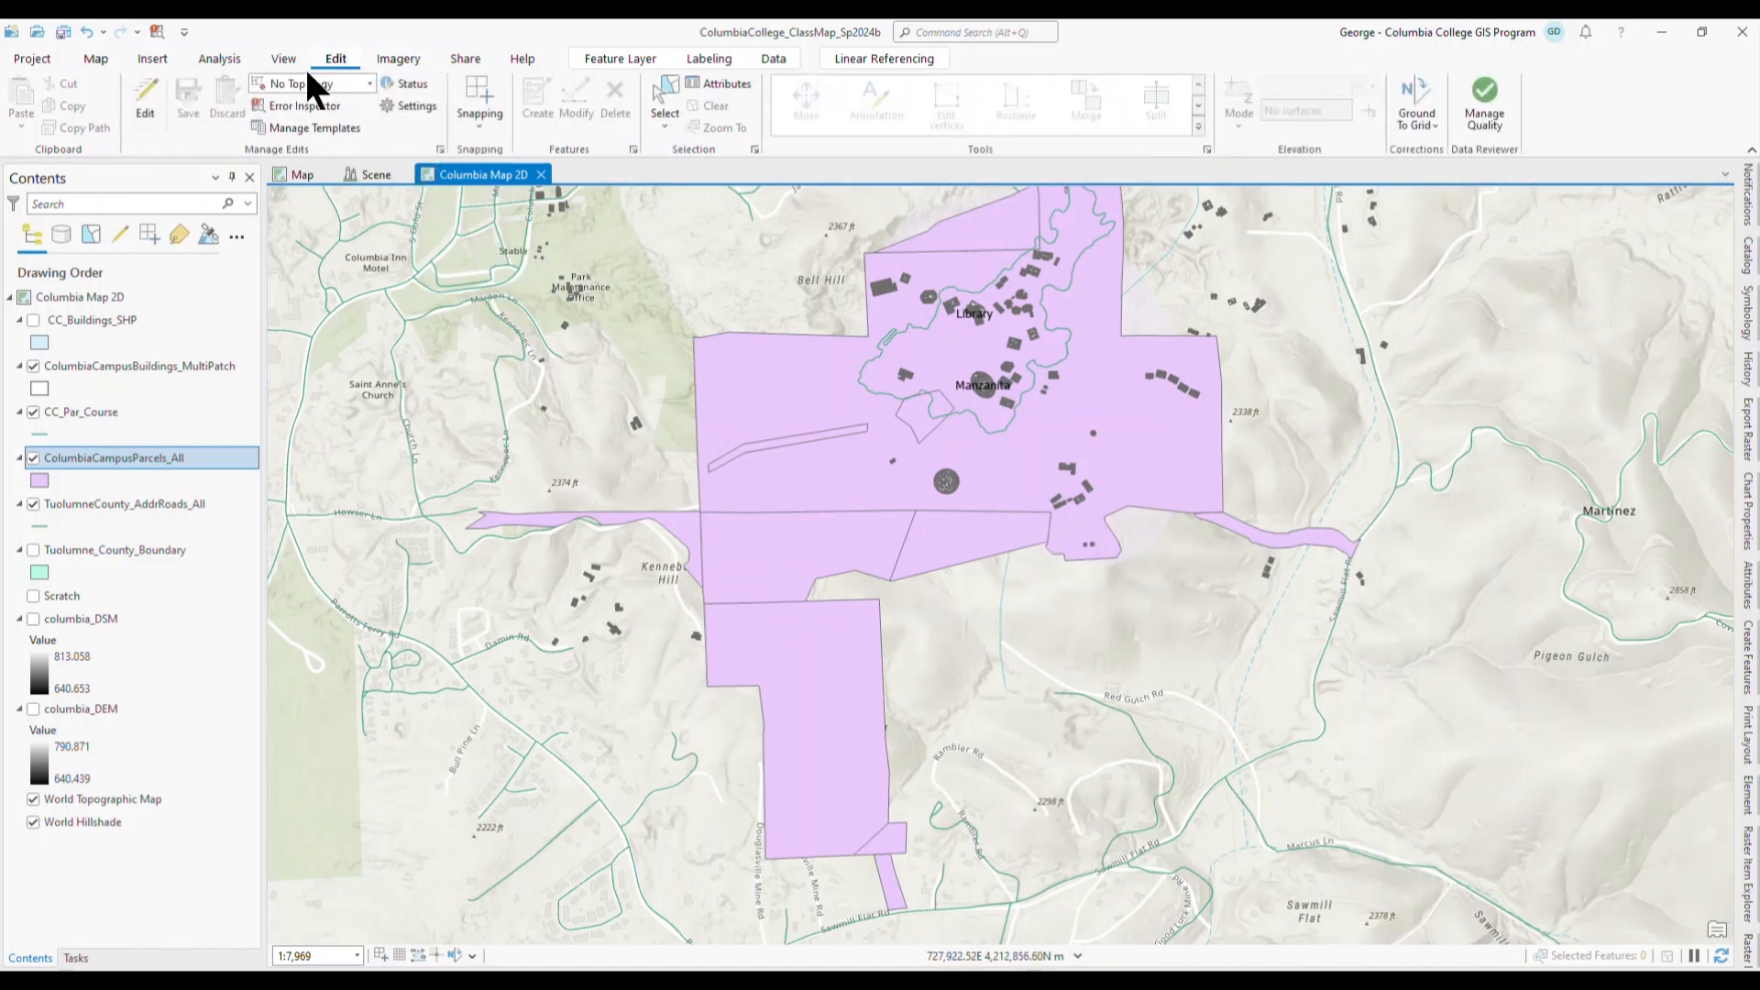
click(142, 97)
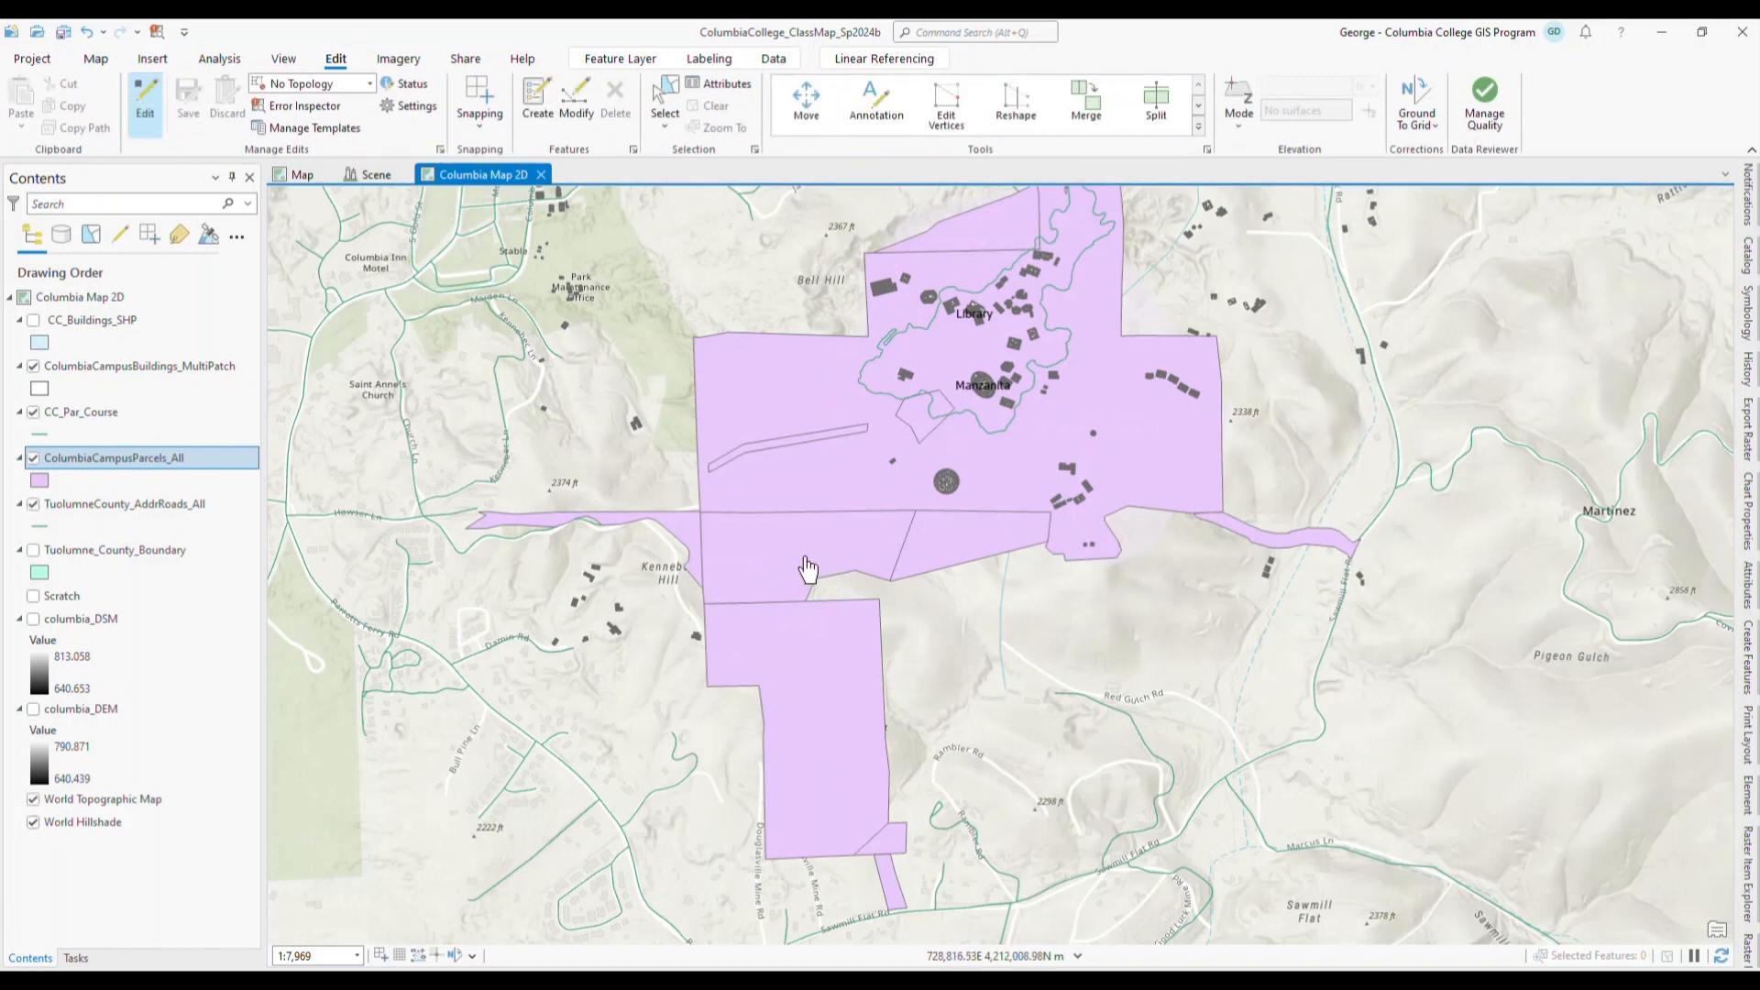
click(665, 102)
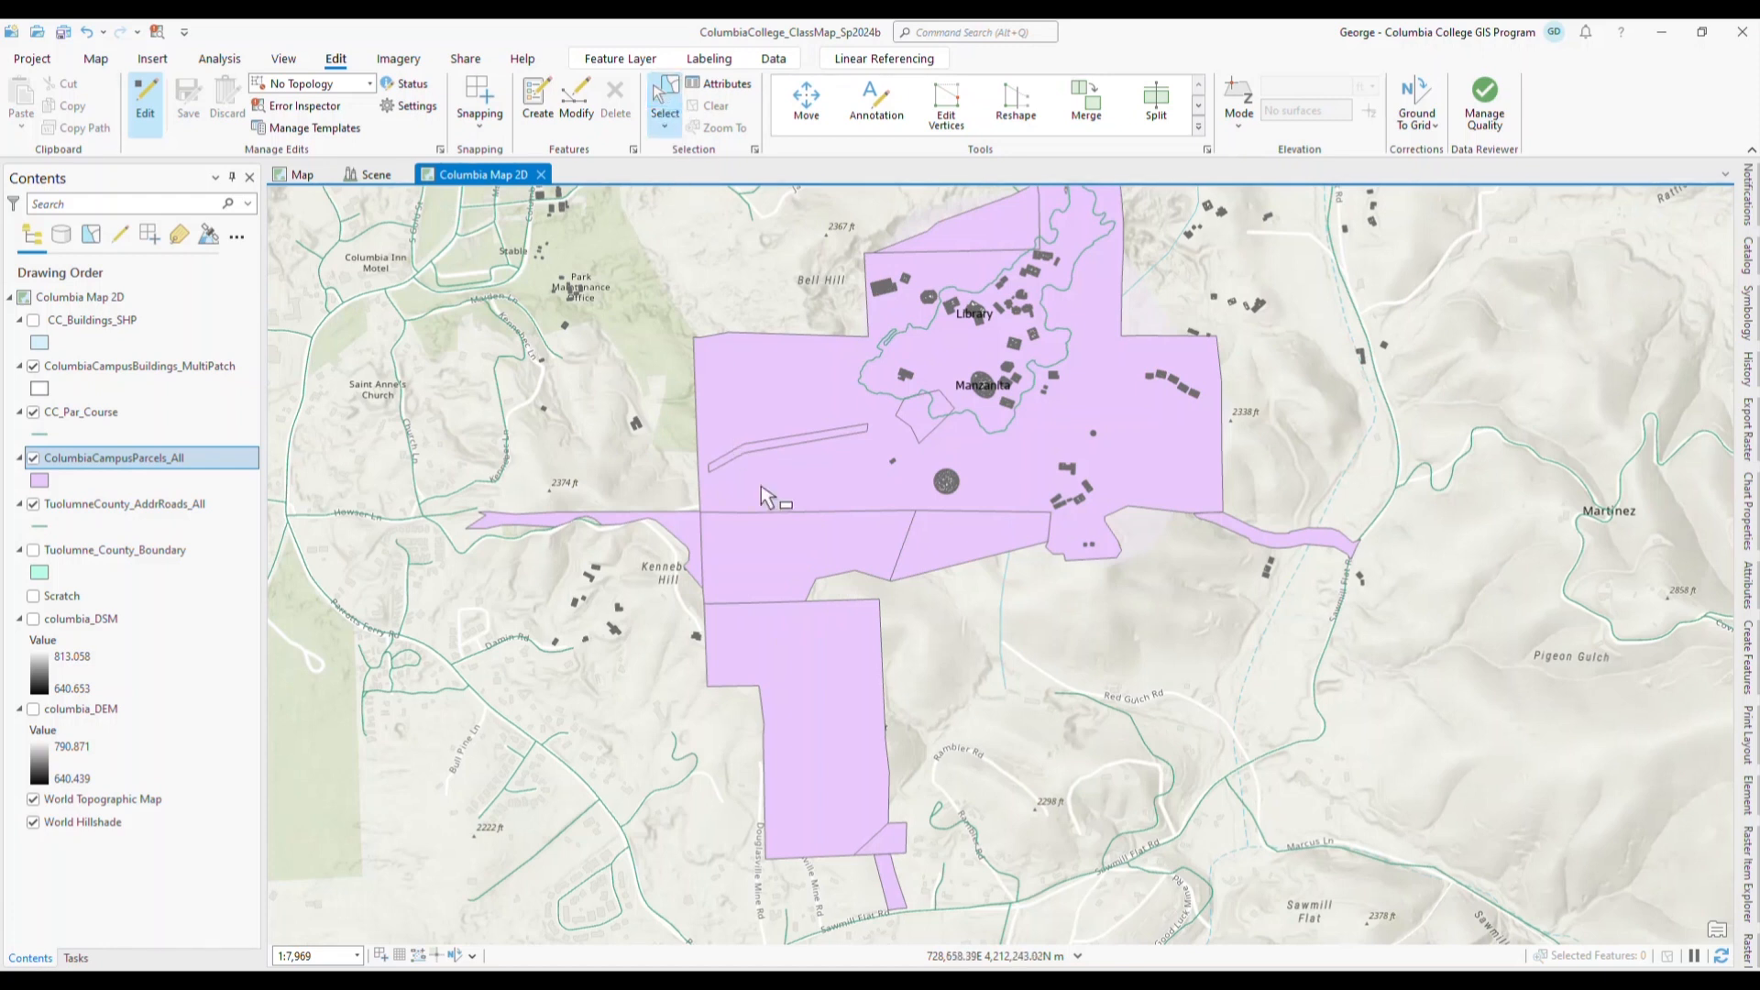
click(778, 552)
shift+click(944, 550)
shift+click(825, 701)
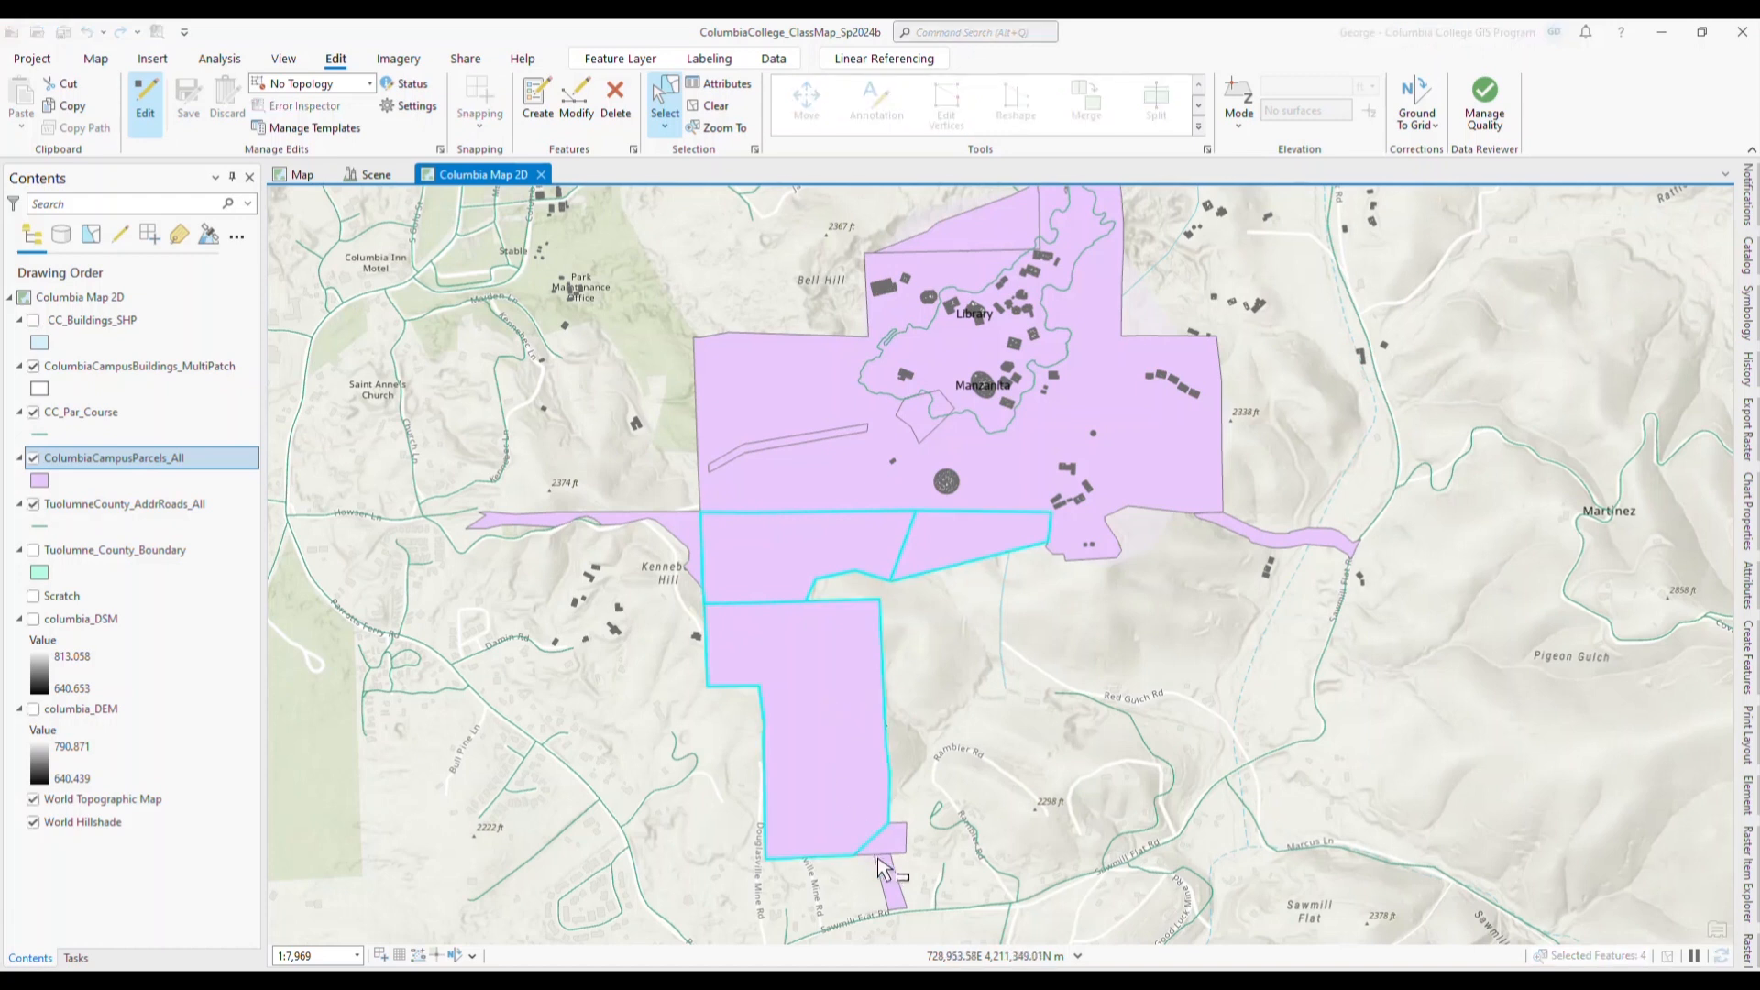
shift+click(898, 894)
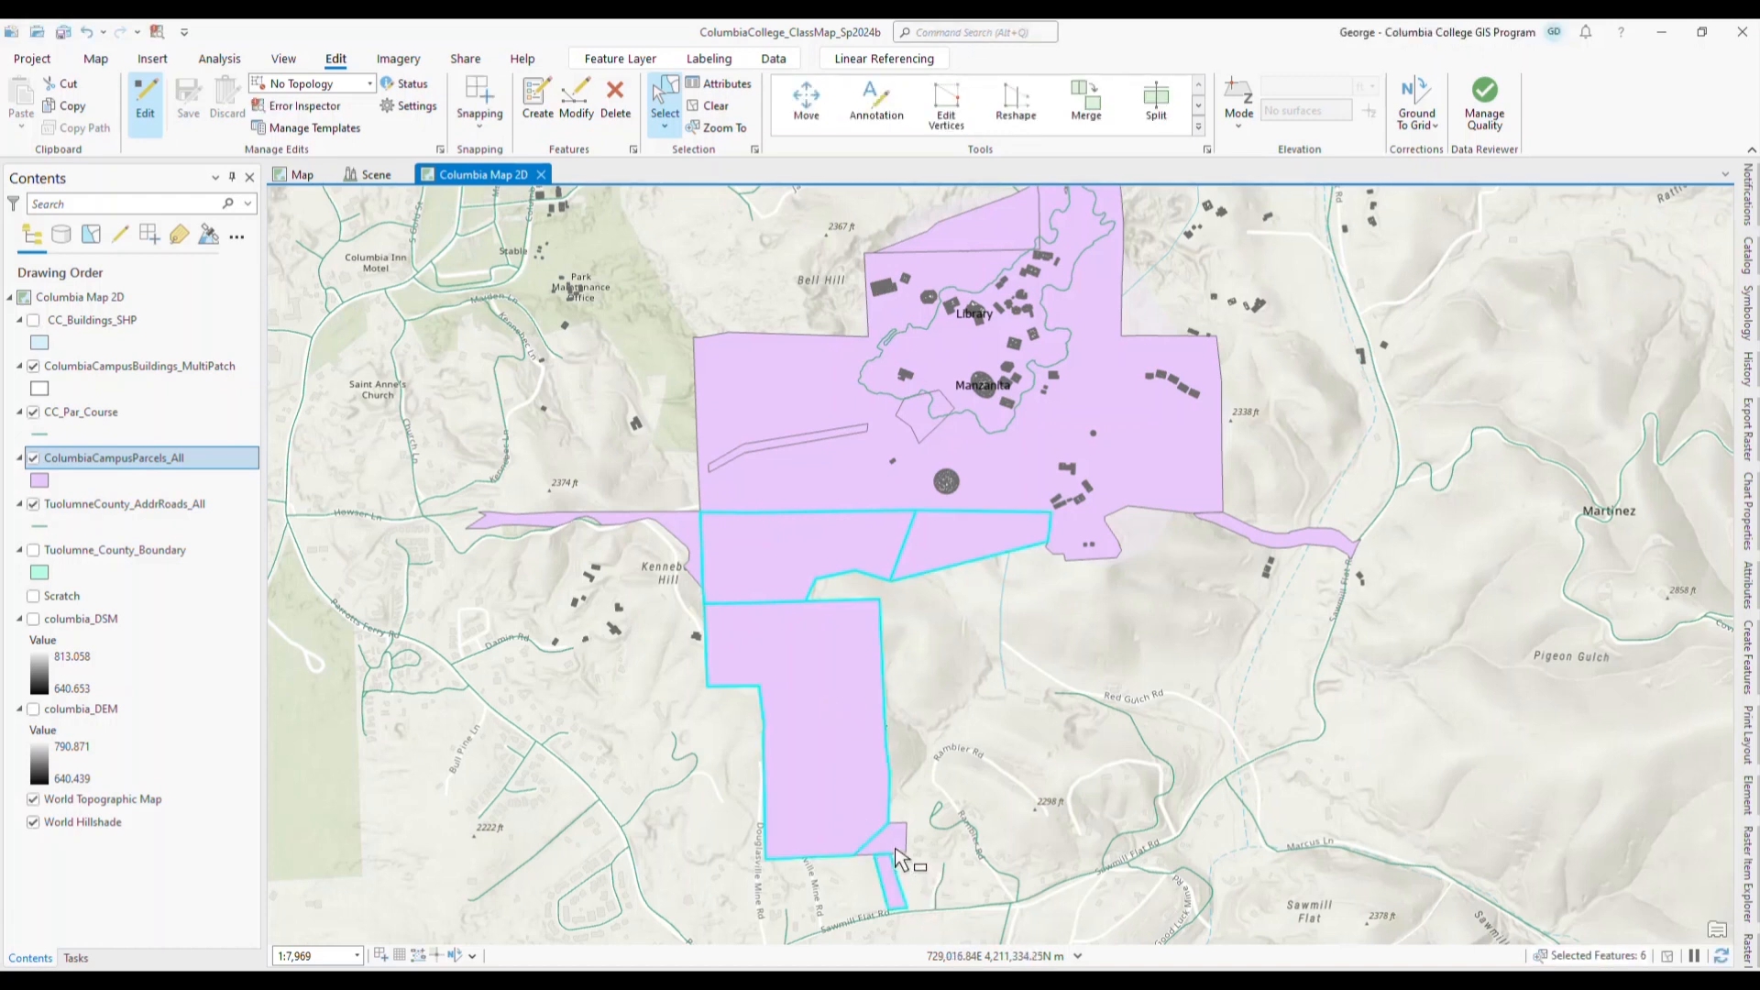
shift+click(896, 848)
key(Delete)
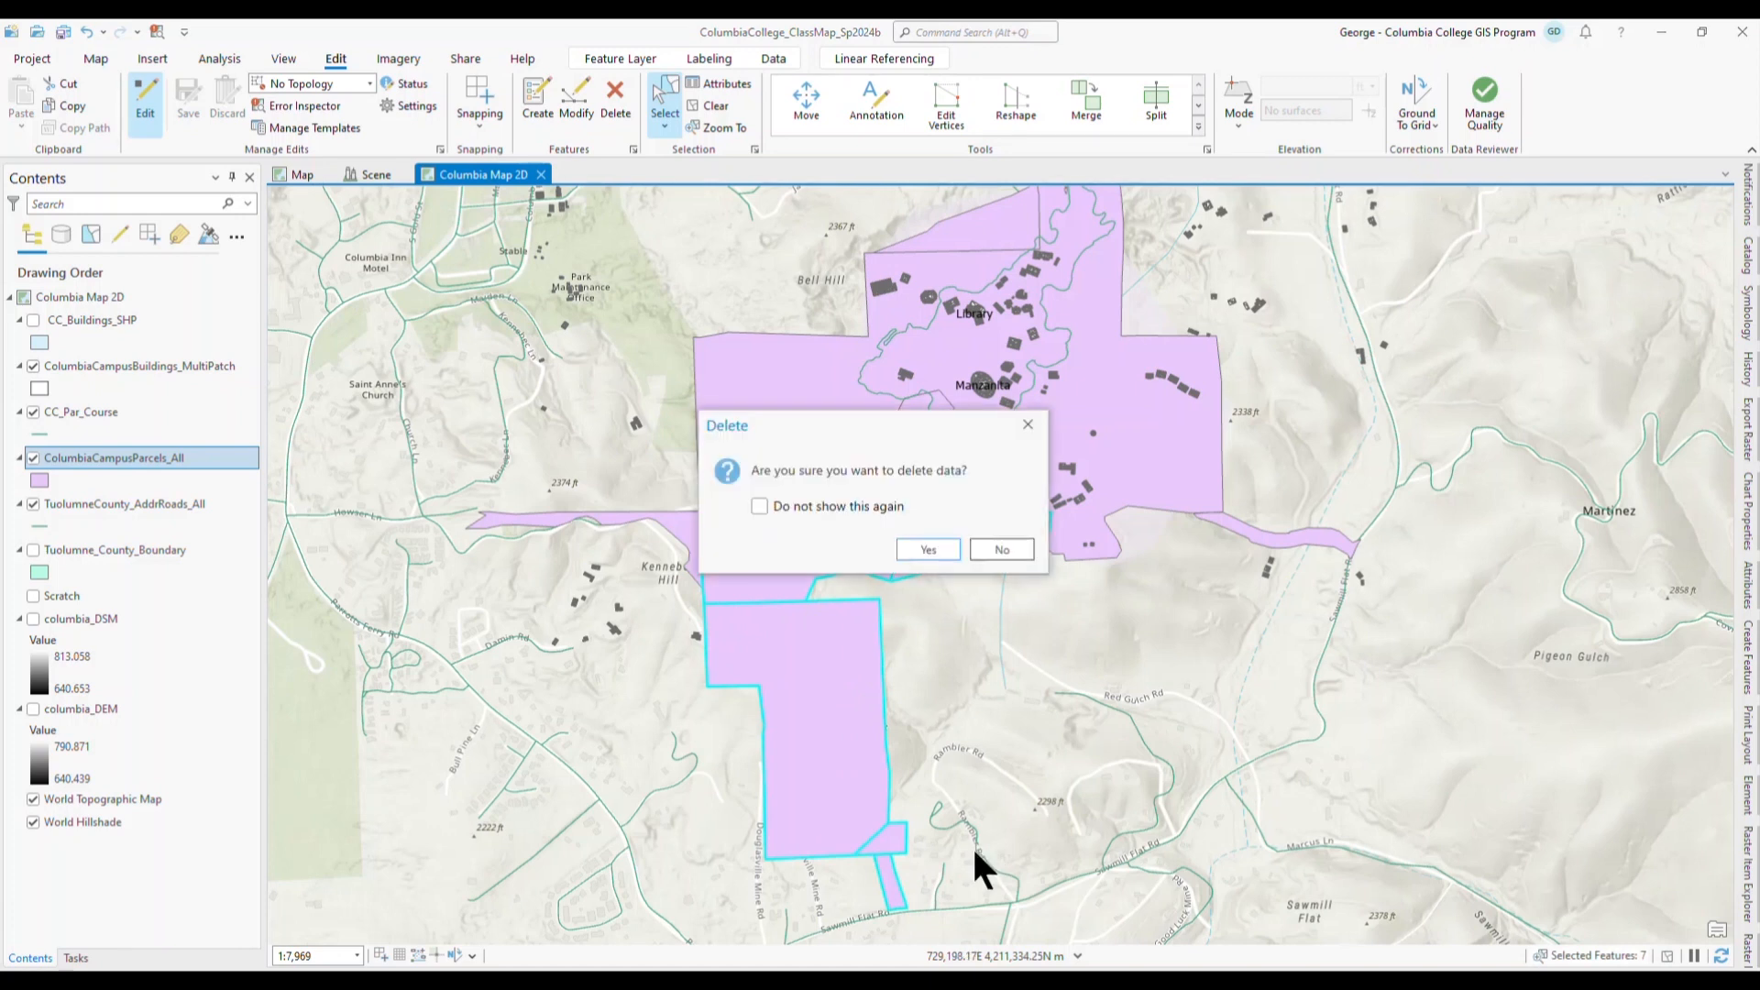
click(923, 550)
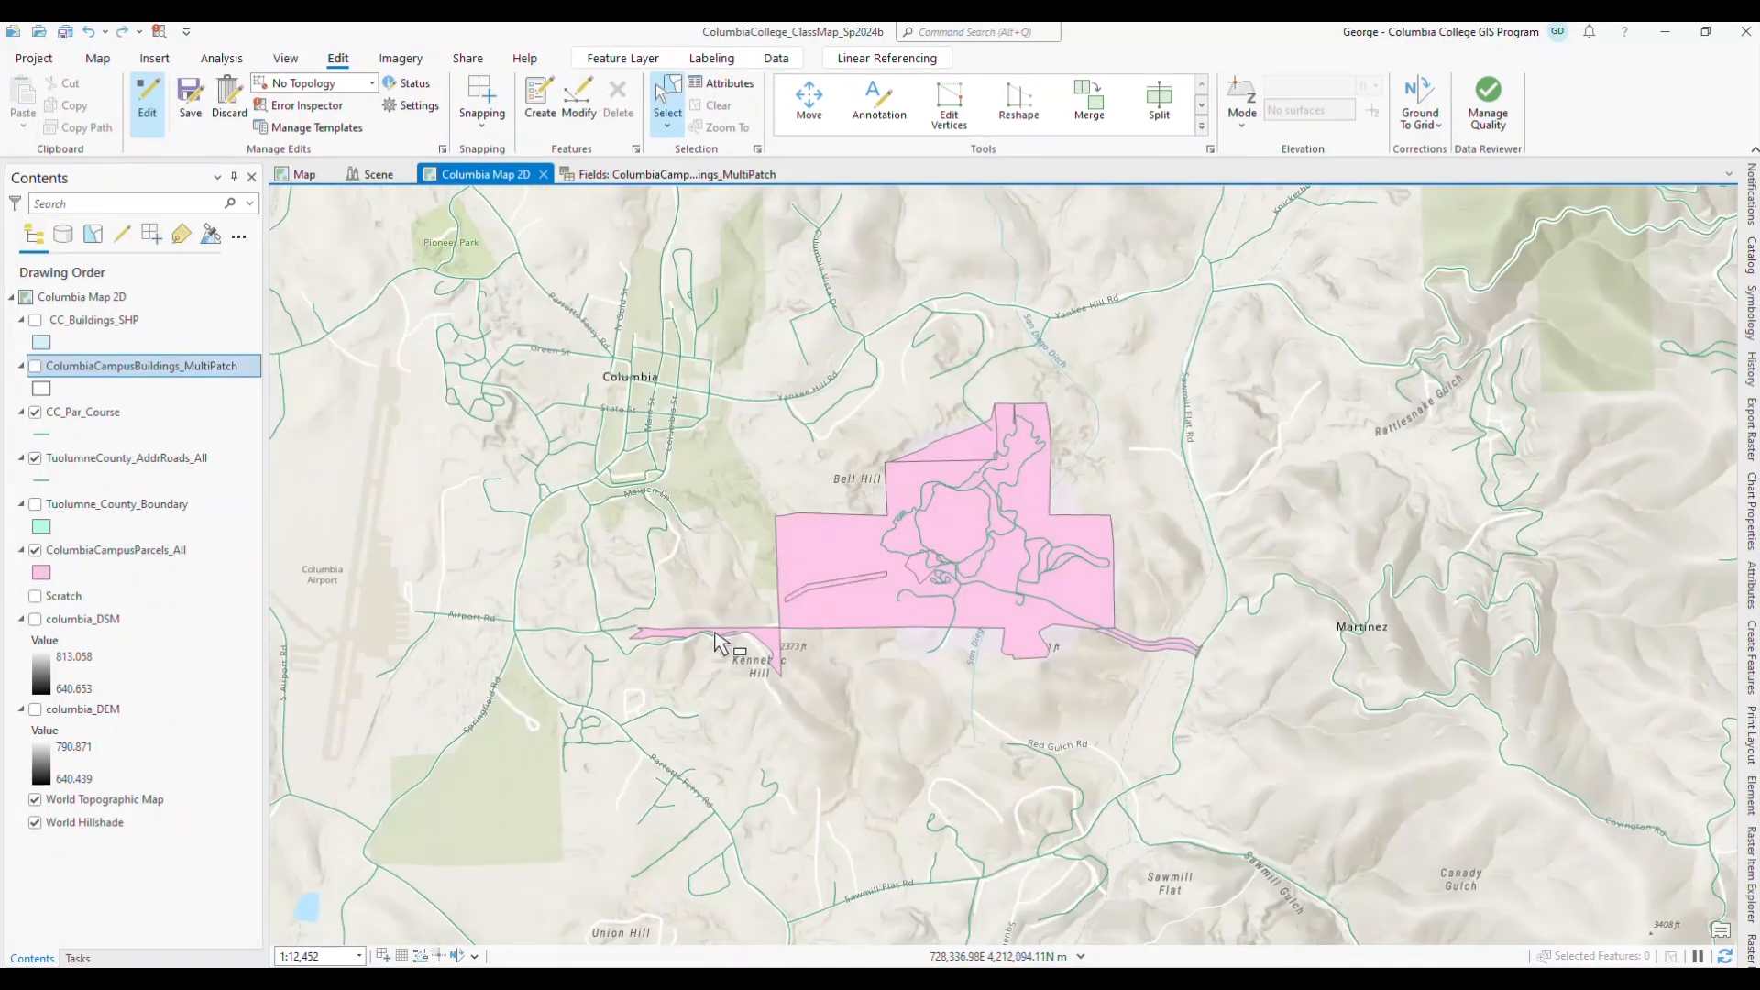
- Delete the narrow parcel strip extending west of the campus near Kennebec Hill and save the edits
click(722, 632)
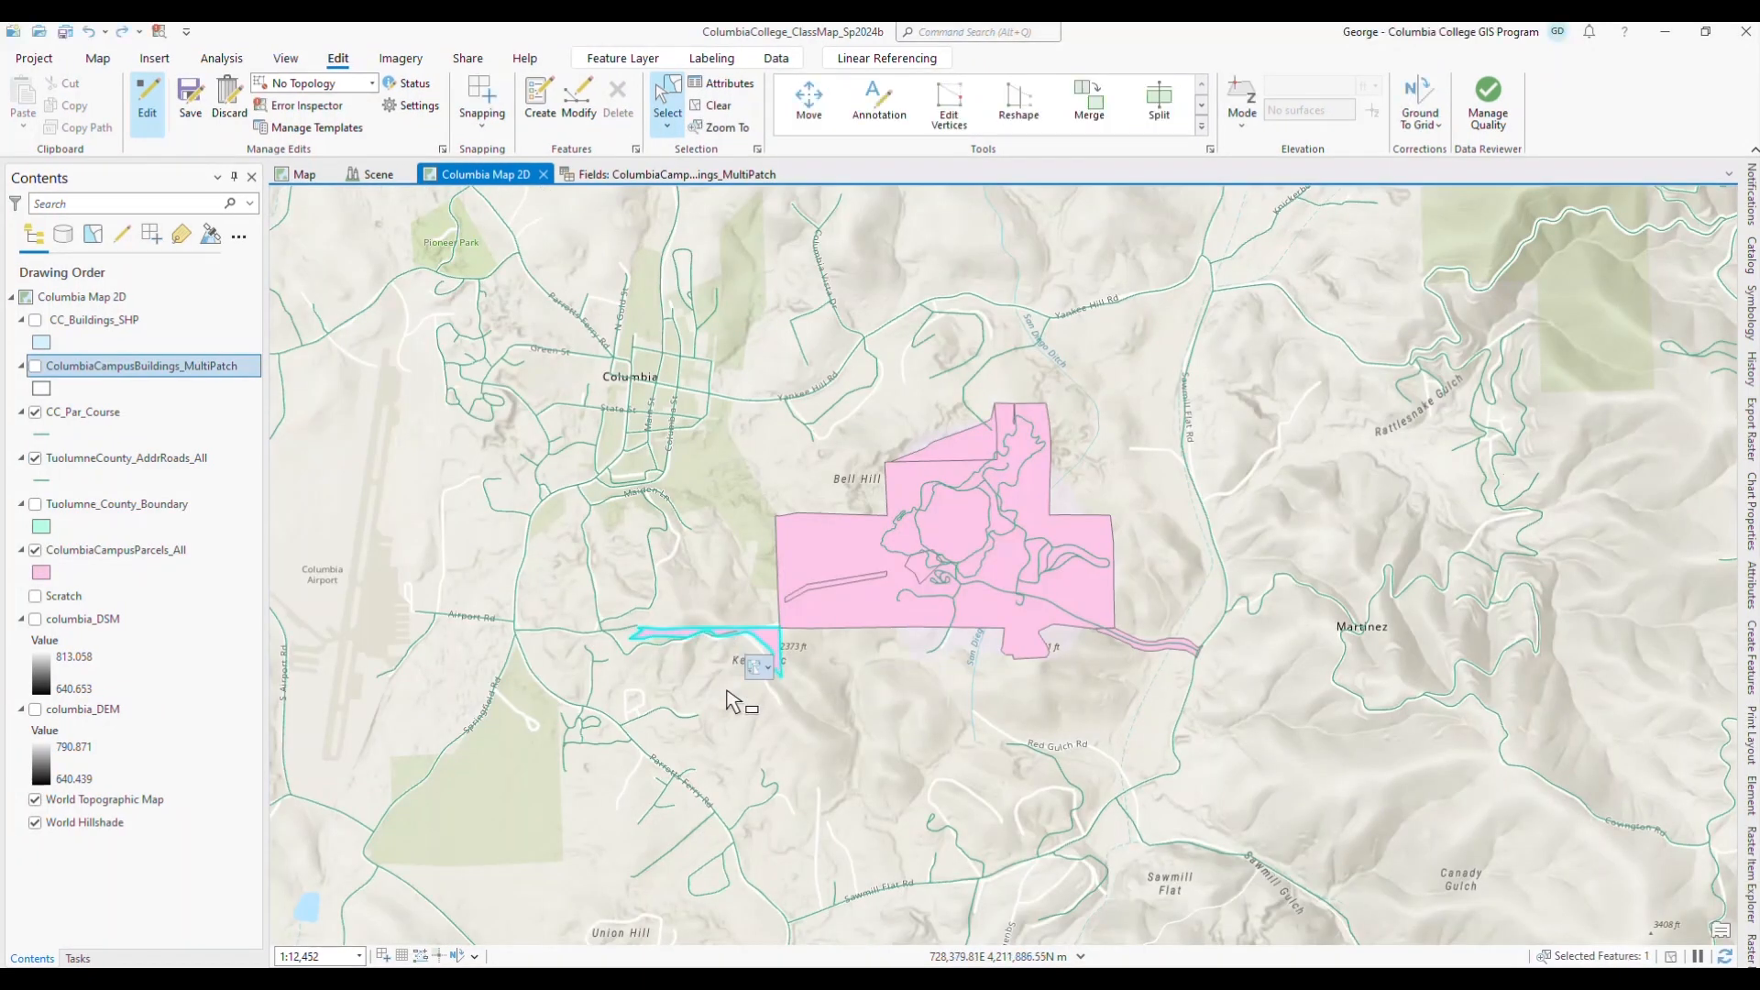
key(Delete)
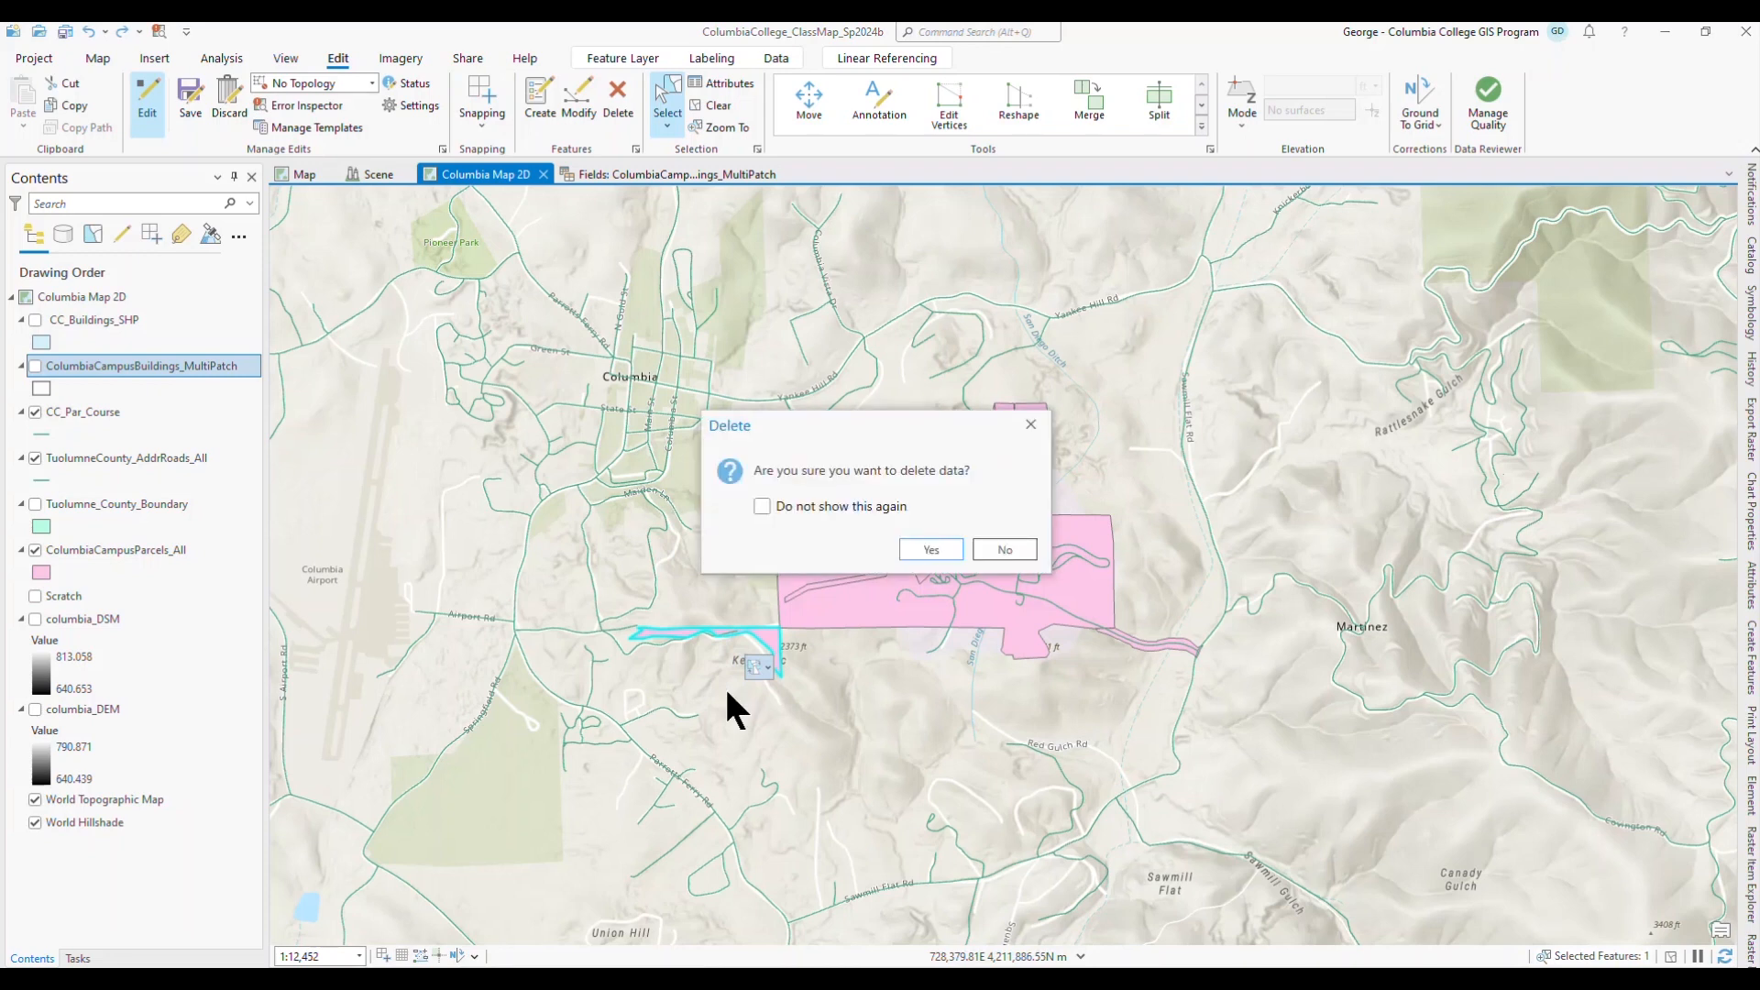
click(929, 548)
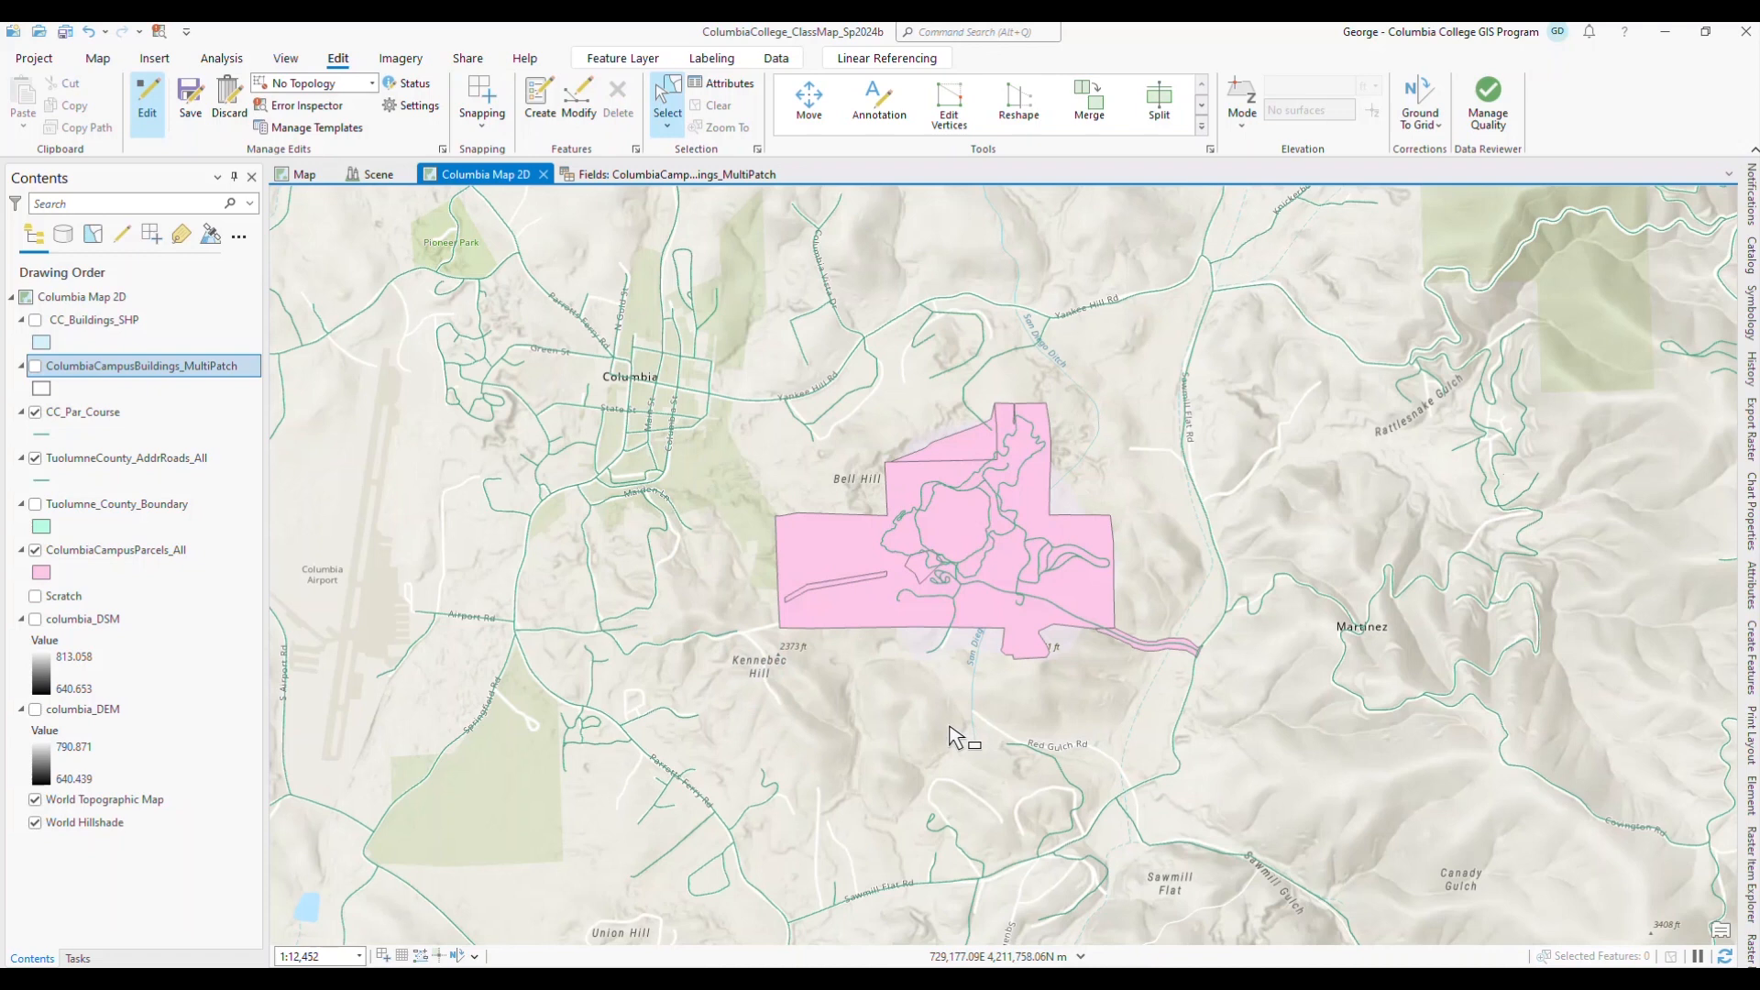
click(189, 92)
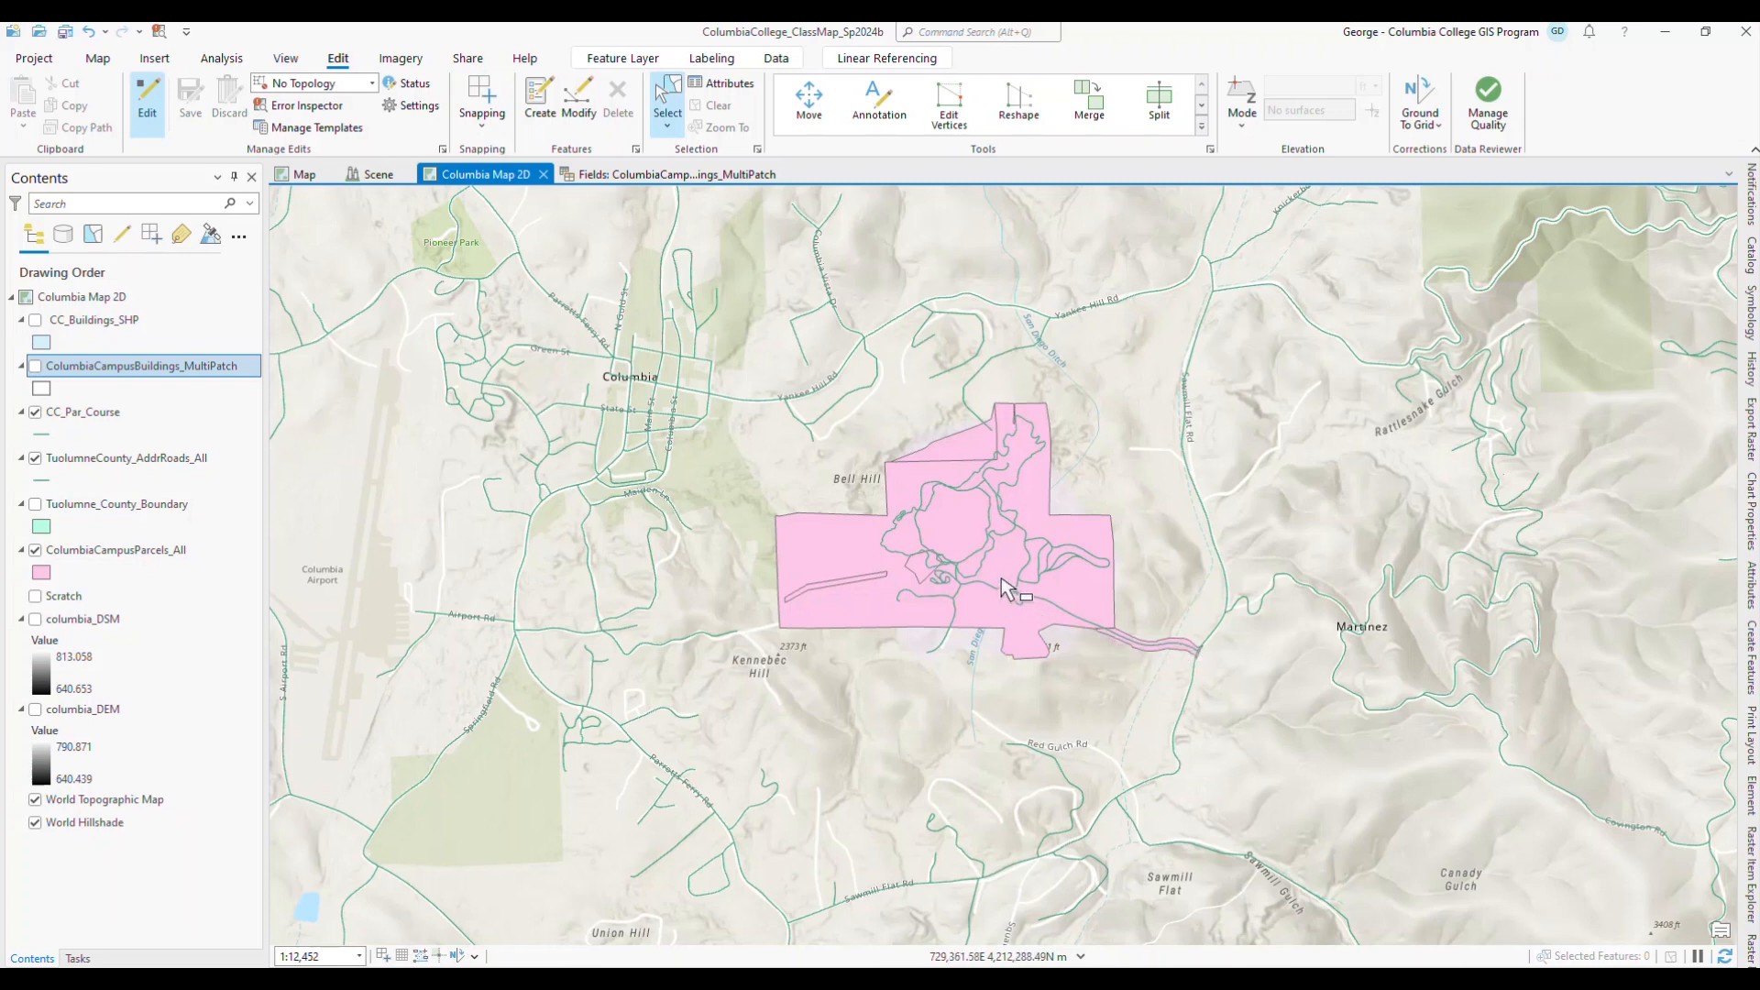
scroll(994, 589, up, 2)
scroll(992, 587, up, 2)
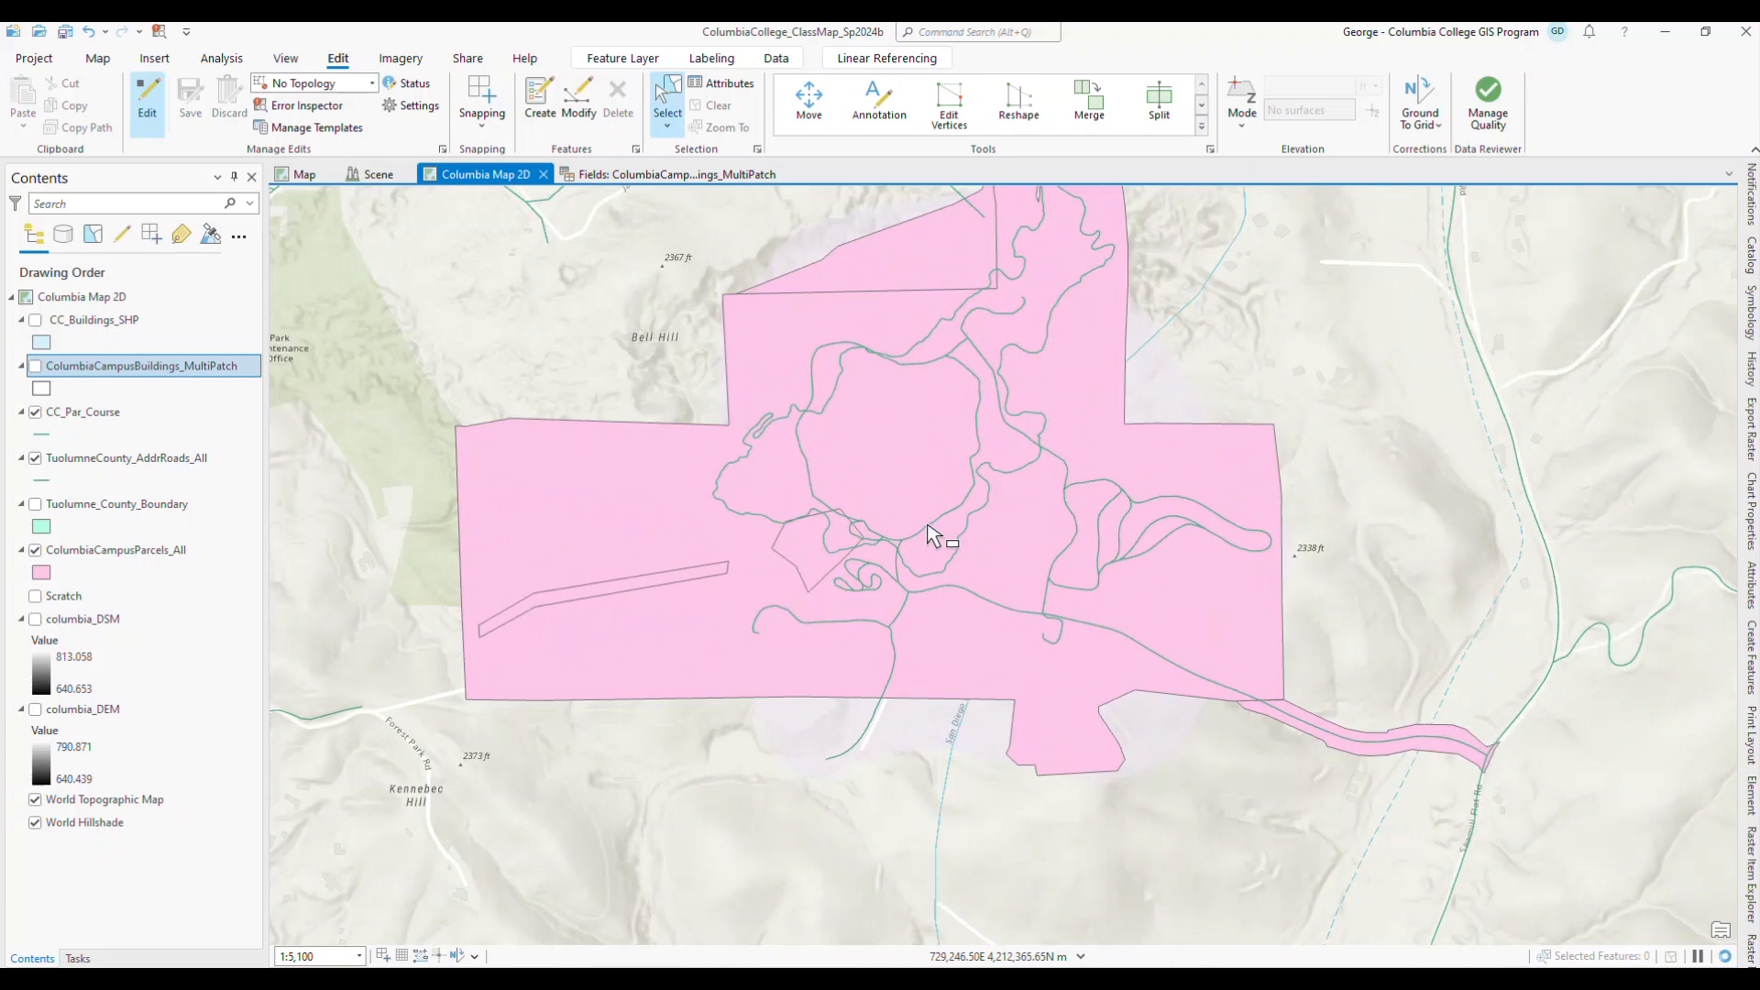
drag(940, 562, 968, 639)
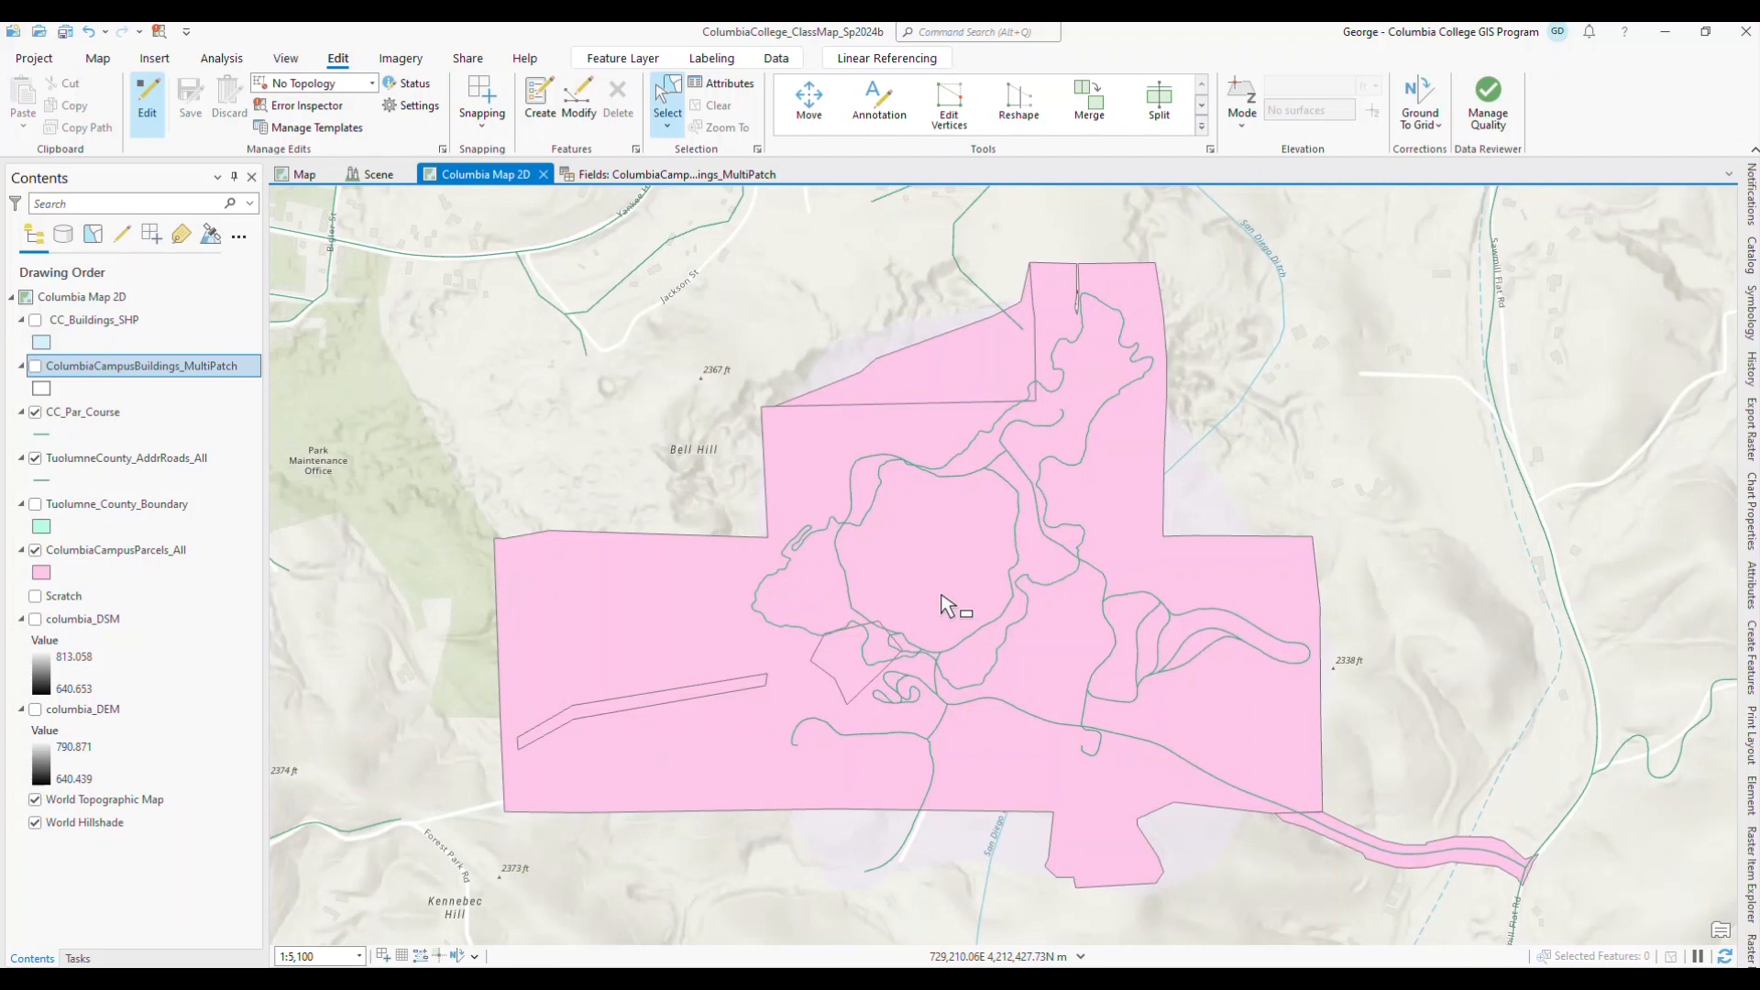
click(116, 550)
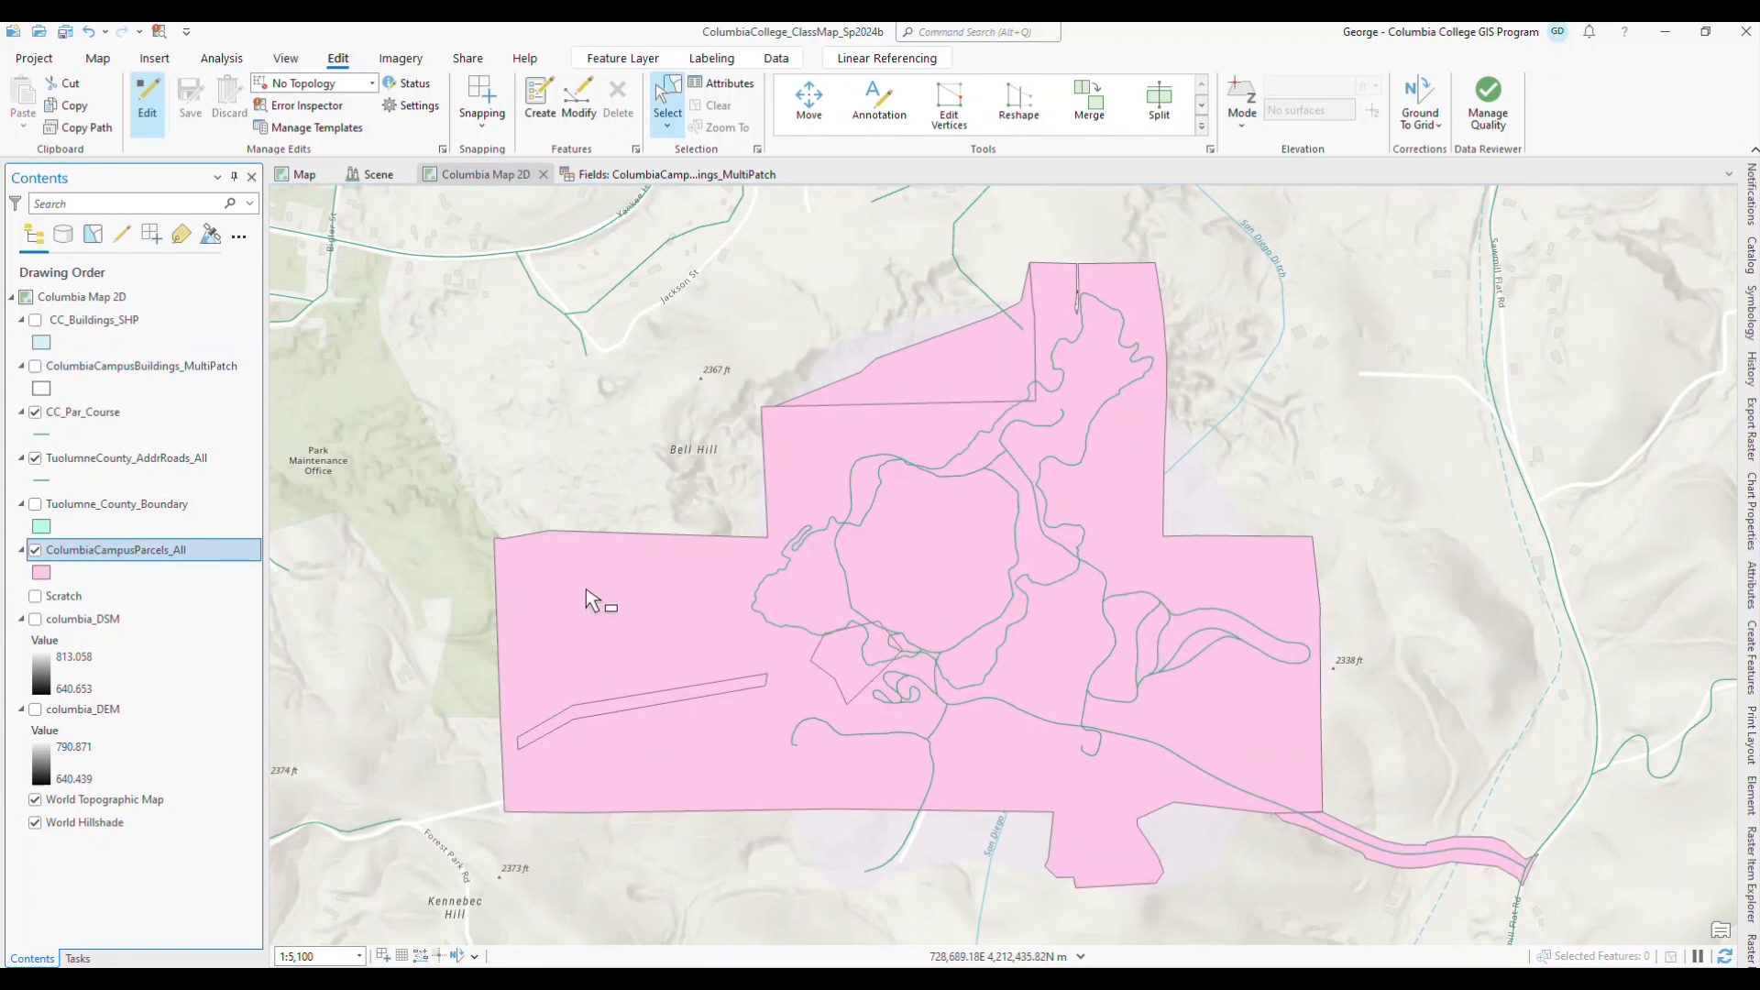
click(591, 610)
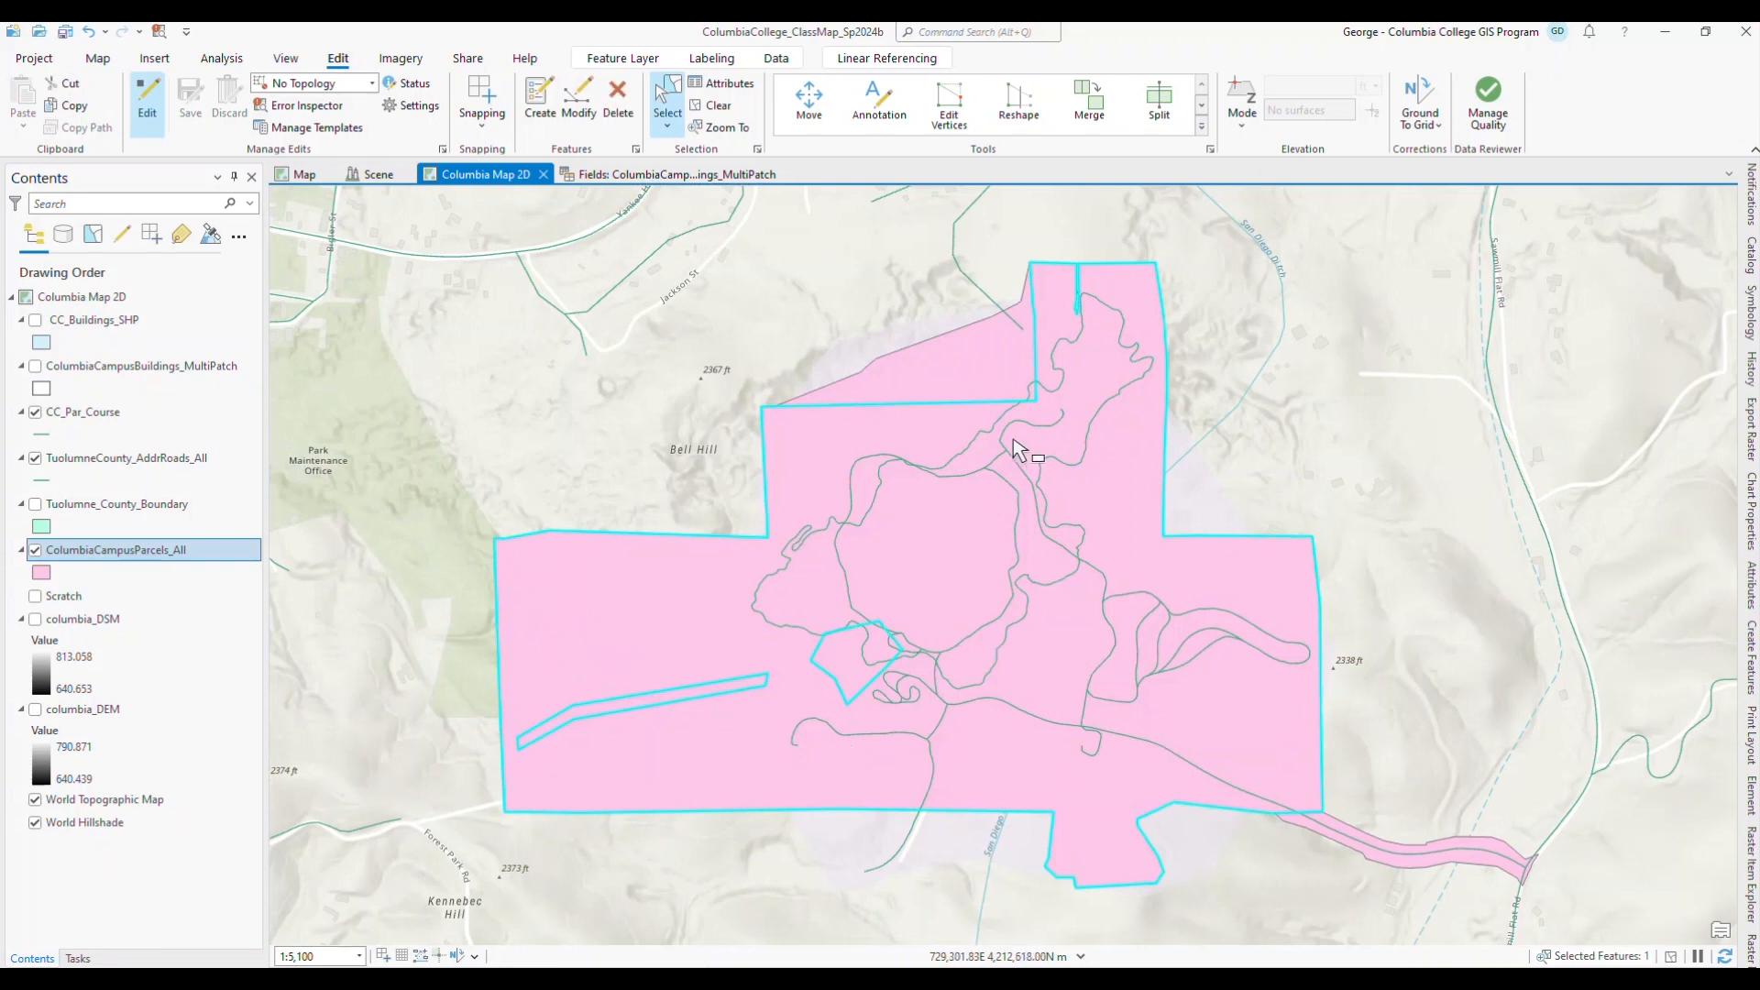
shift+click(976, 373)
shift+click(1408, 864)
shift+click(1409, 865)
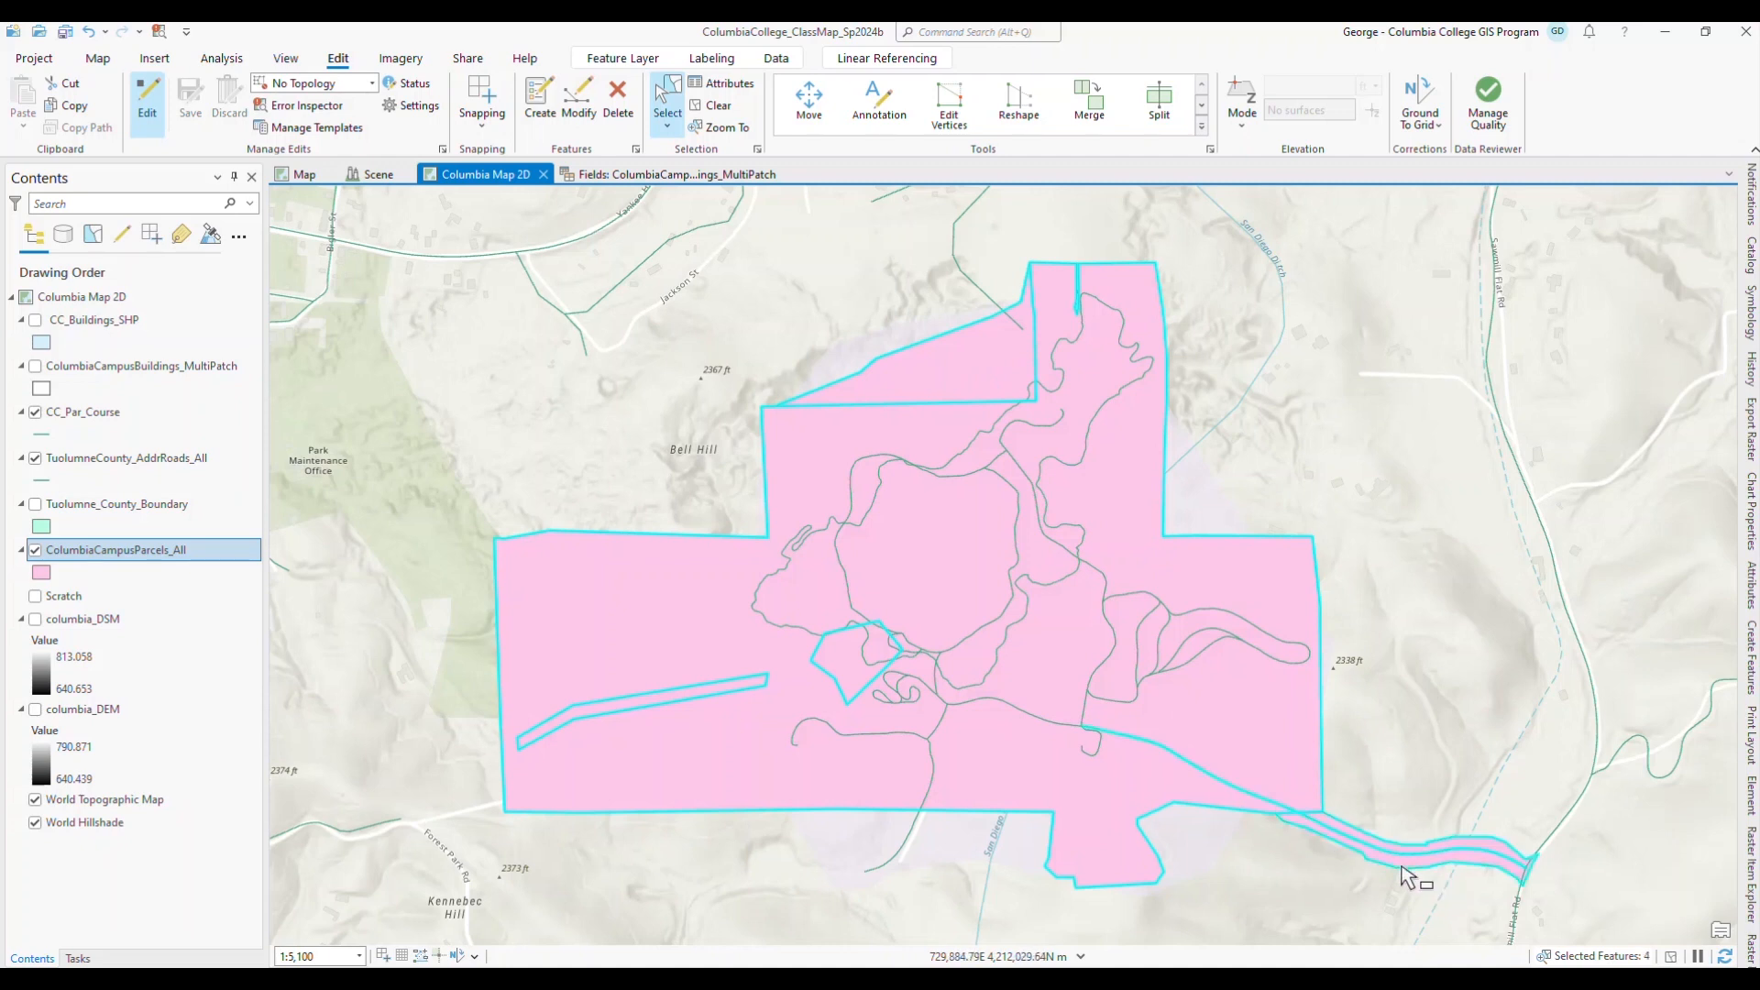
click(716, 107)
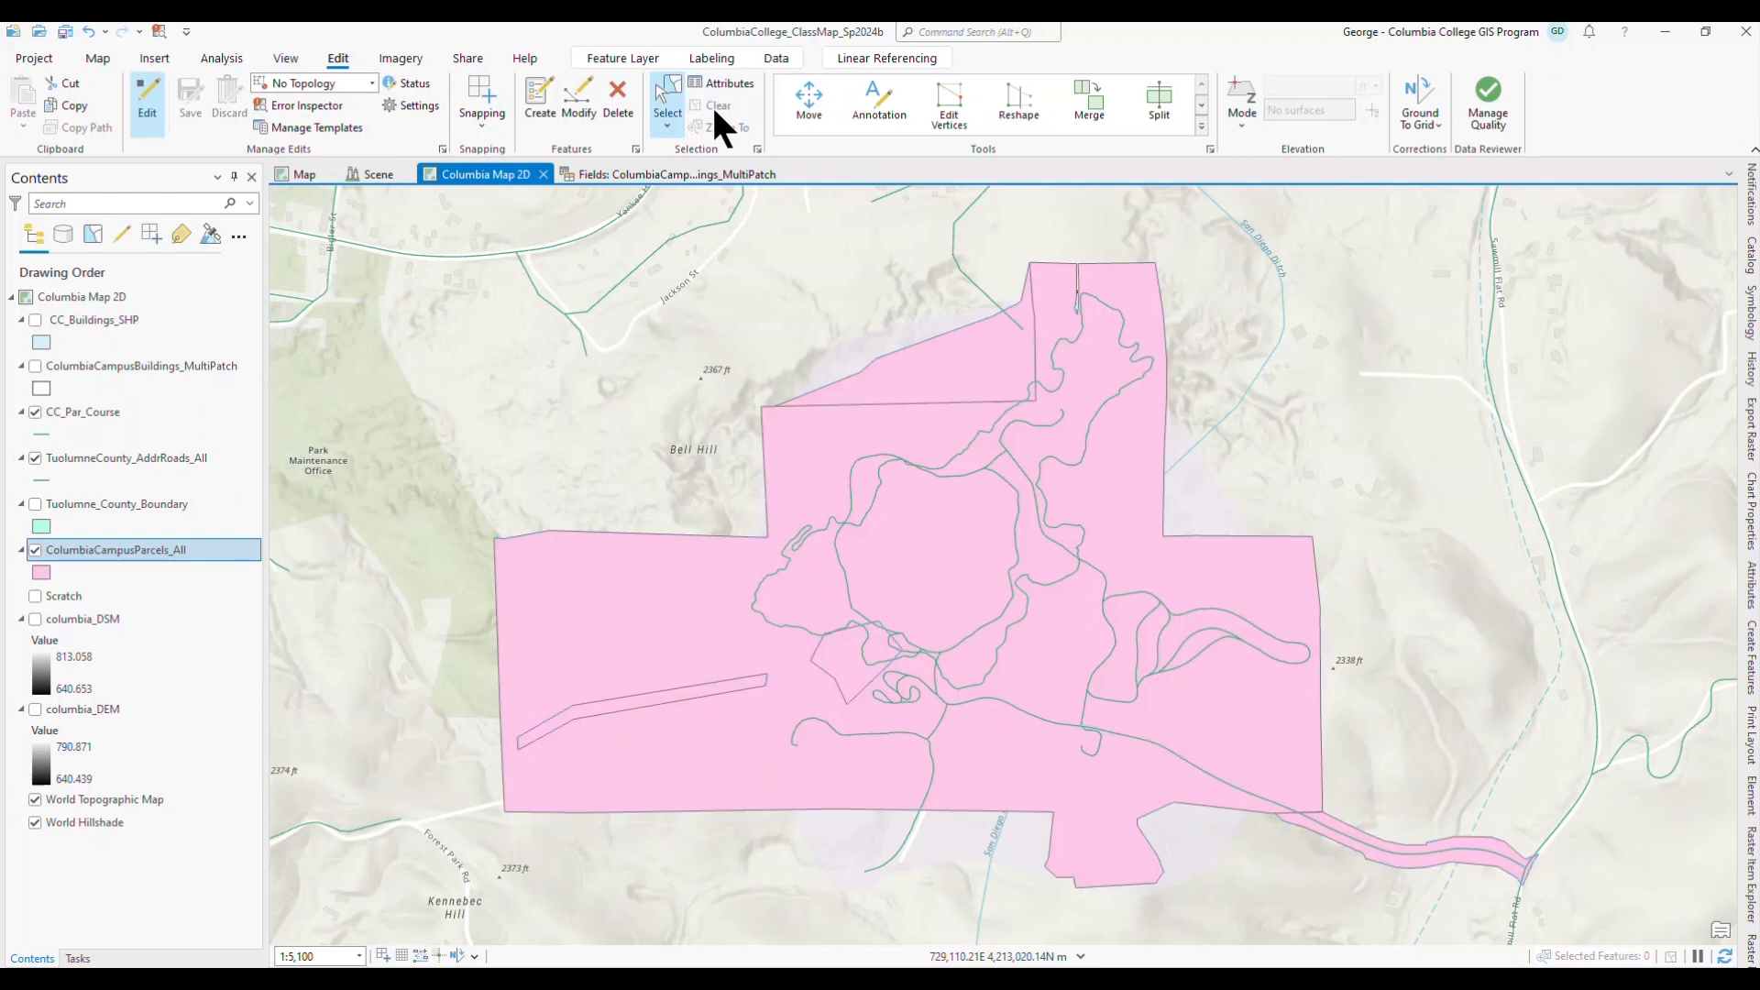
- Select all visible ColumbiaCampusParcels_All features and merge them into one existing feature, preserving the attributes of feature 1
right_click(161, 543)
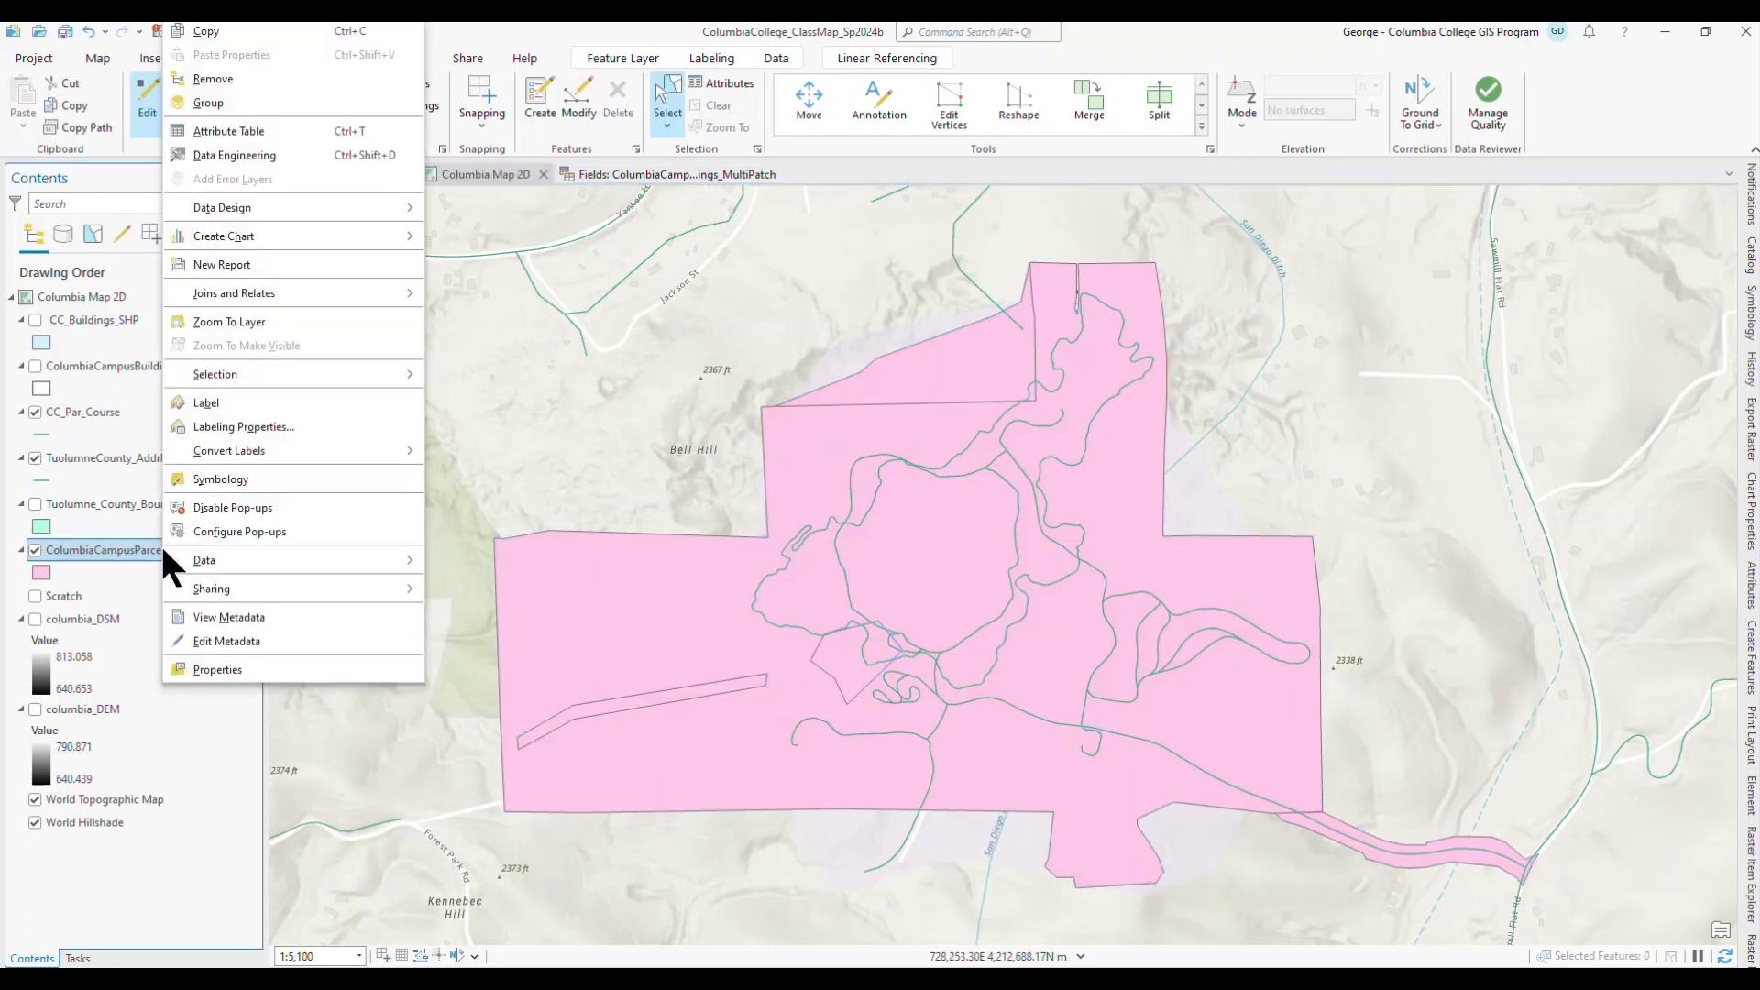
click(224, 364)
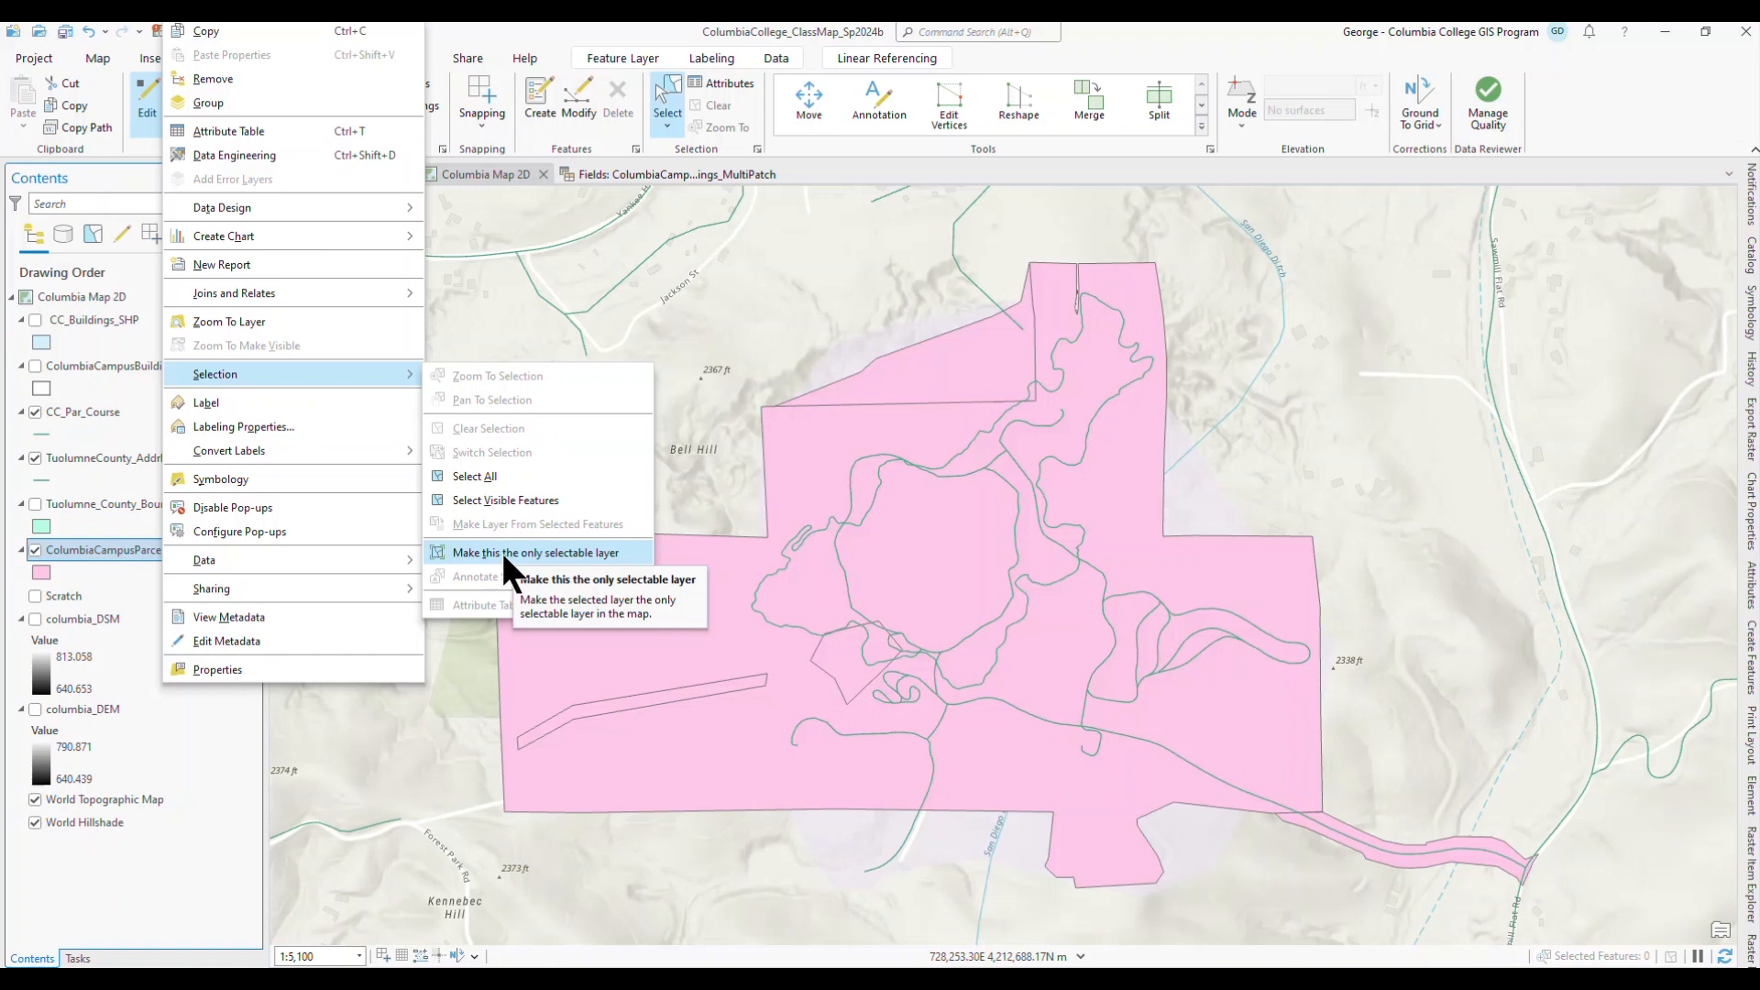
click(519, 500)
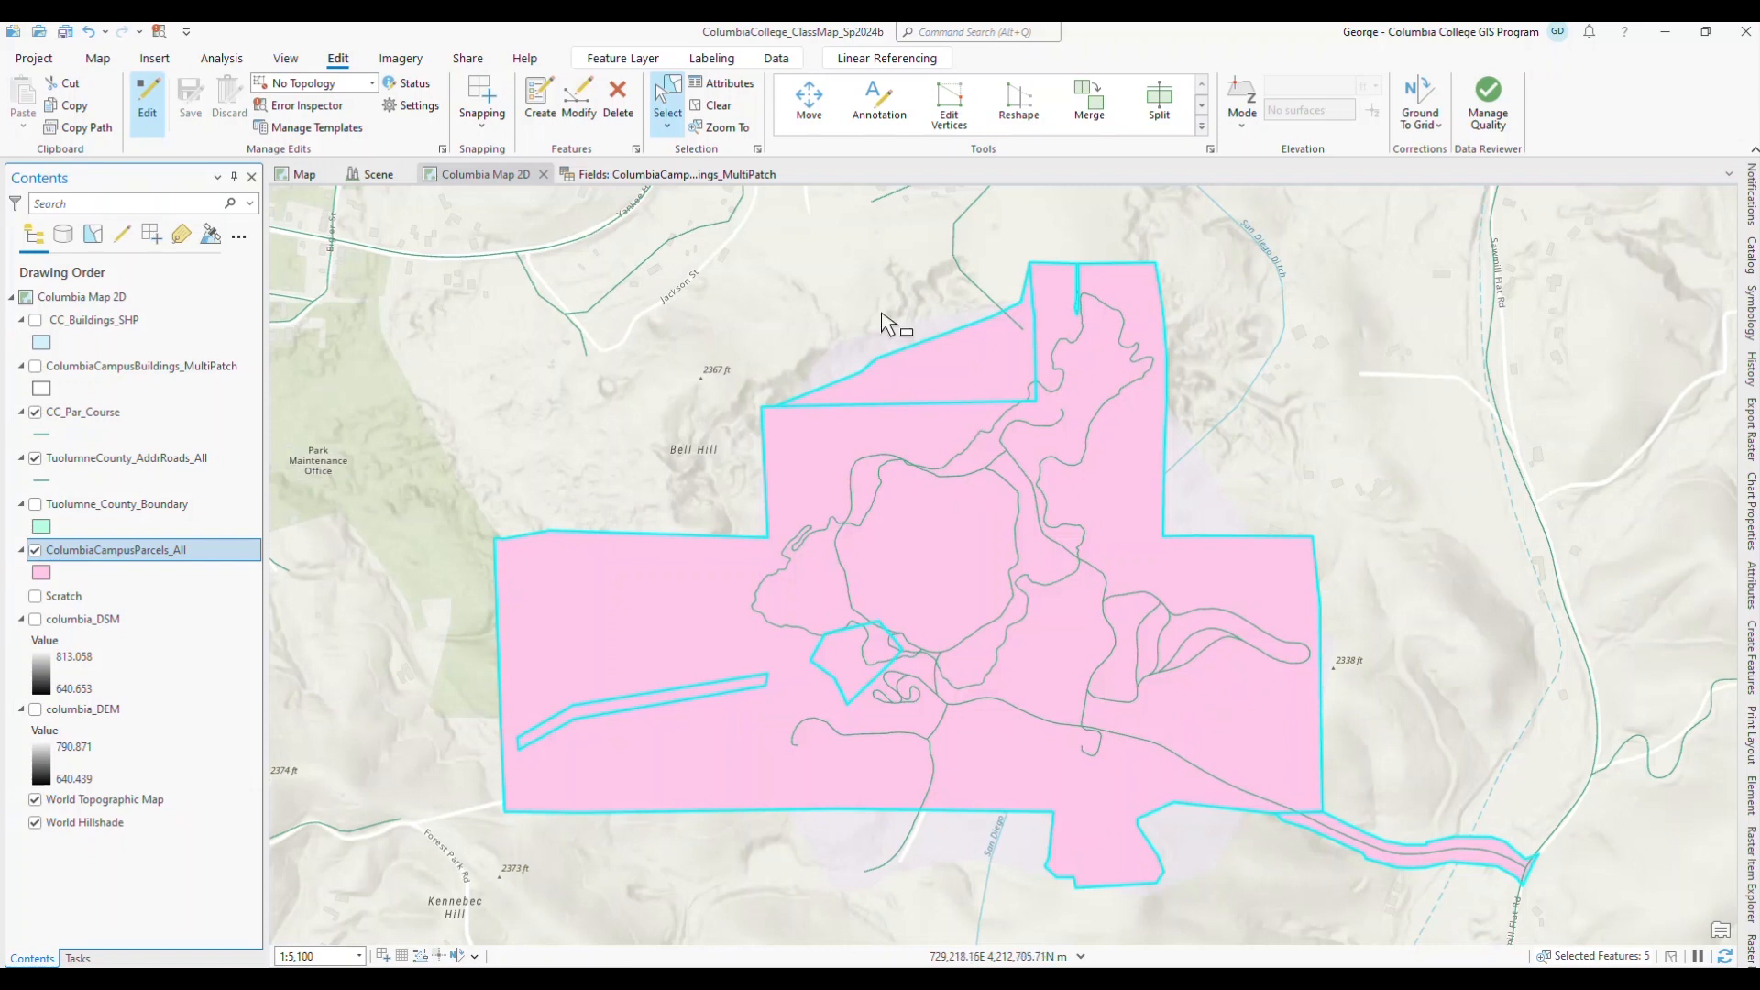
click(1093, 99)
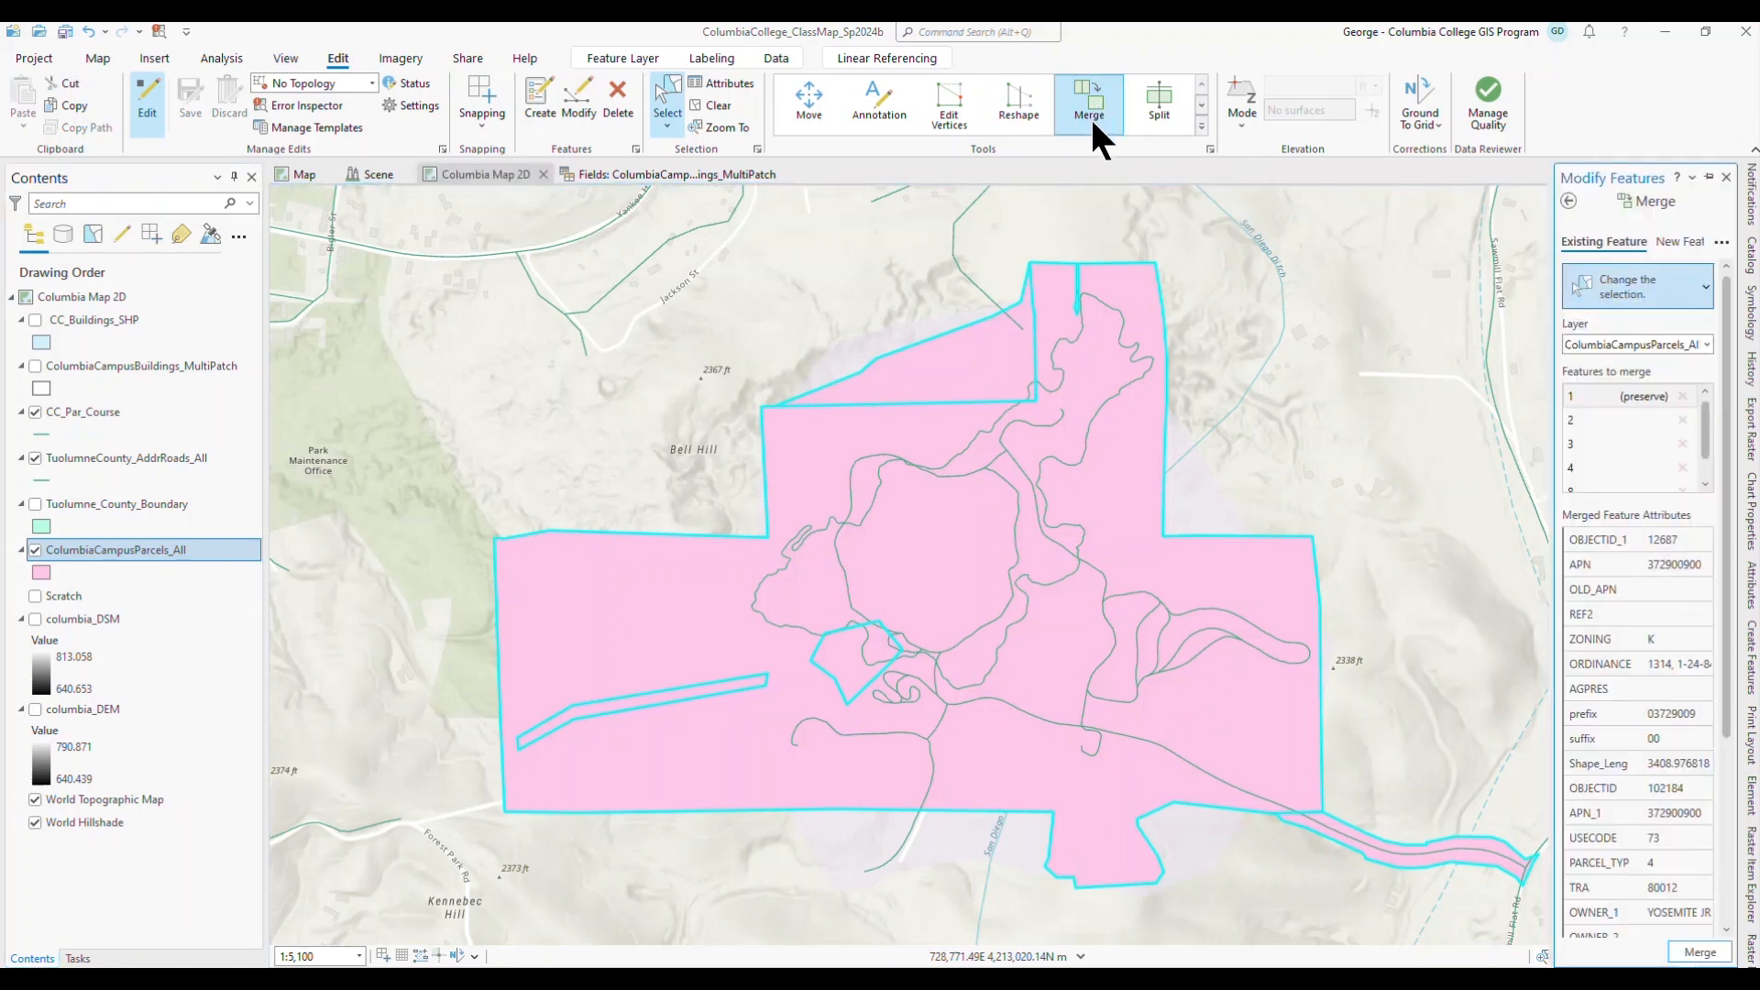
click(1707, 176)
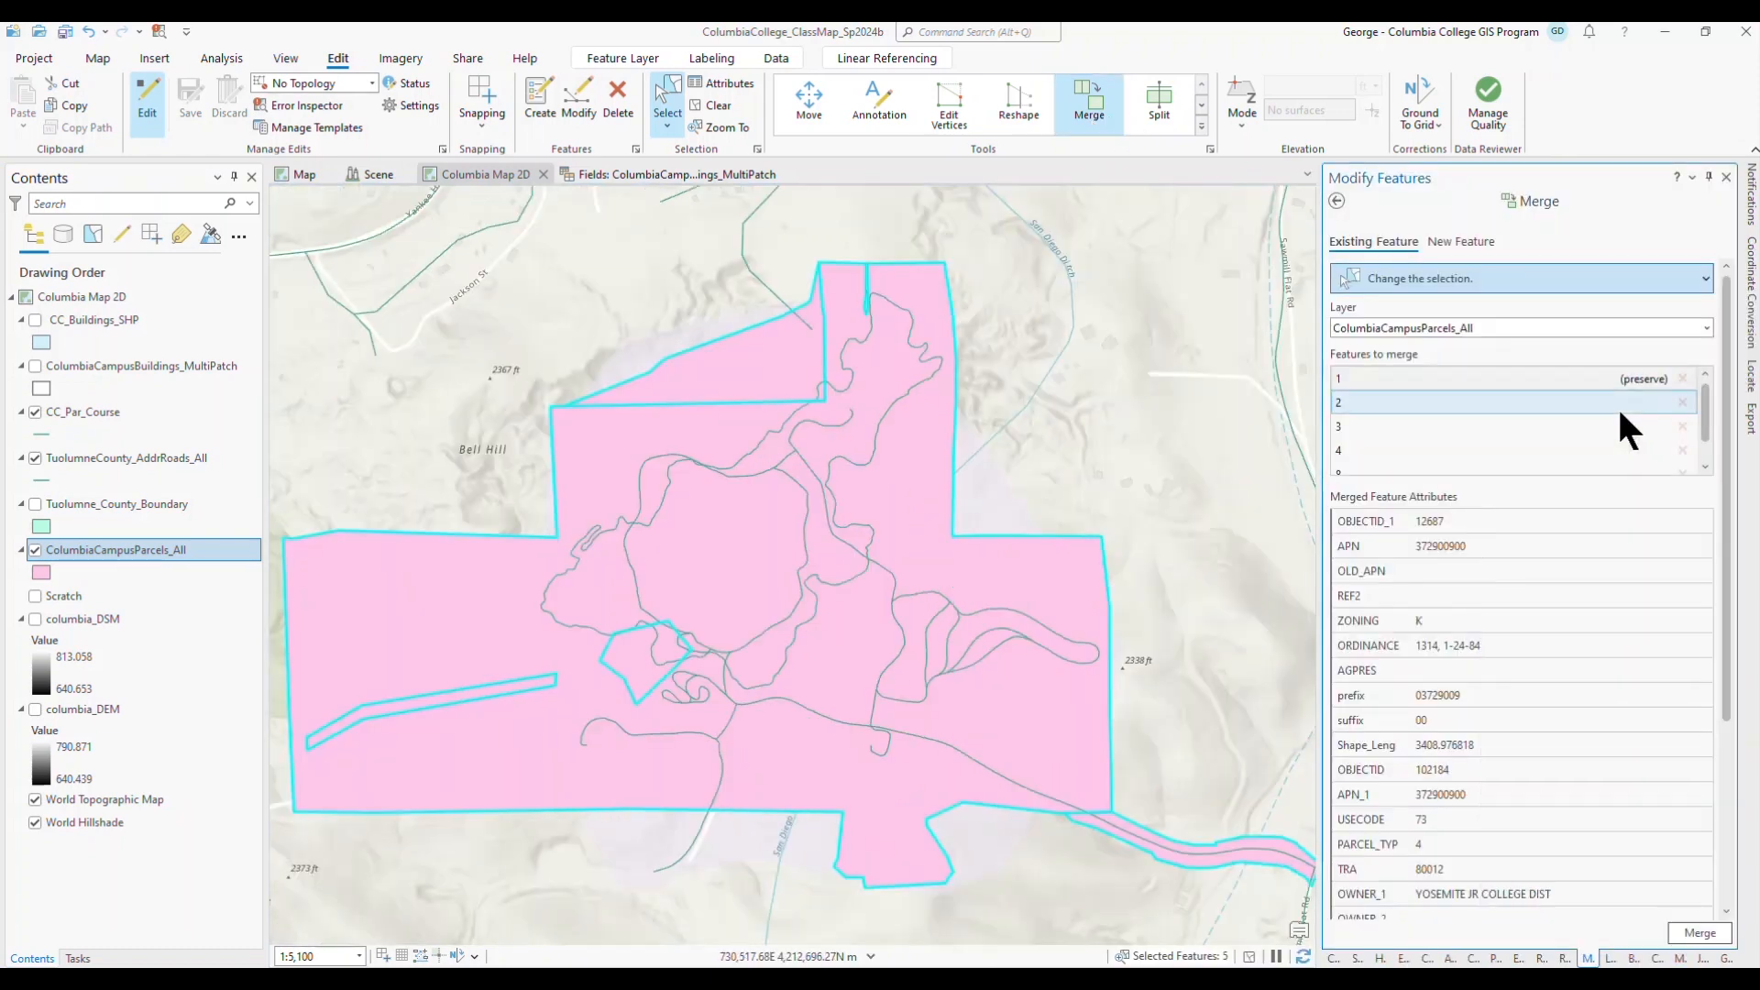
click(1494, 385)
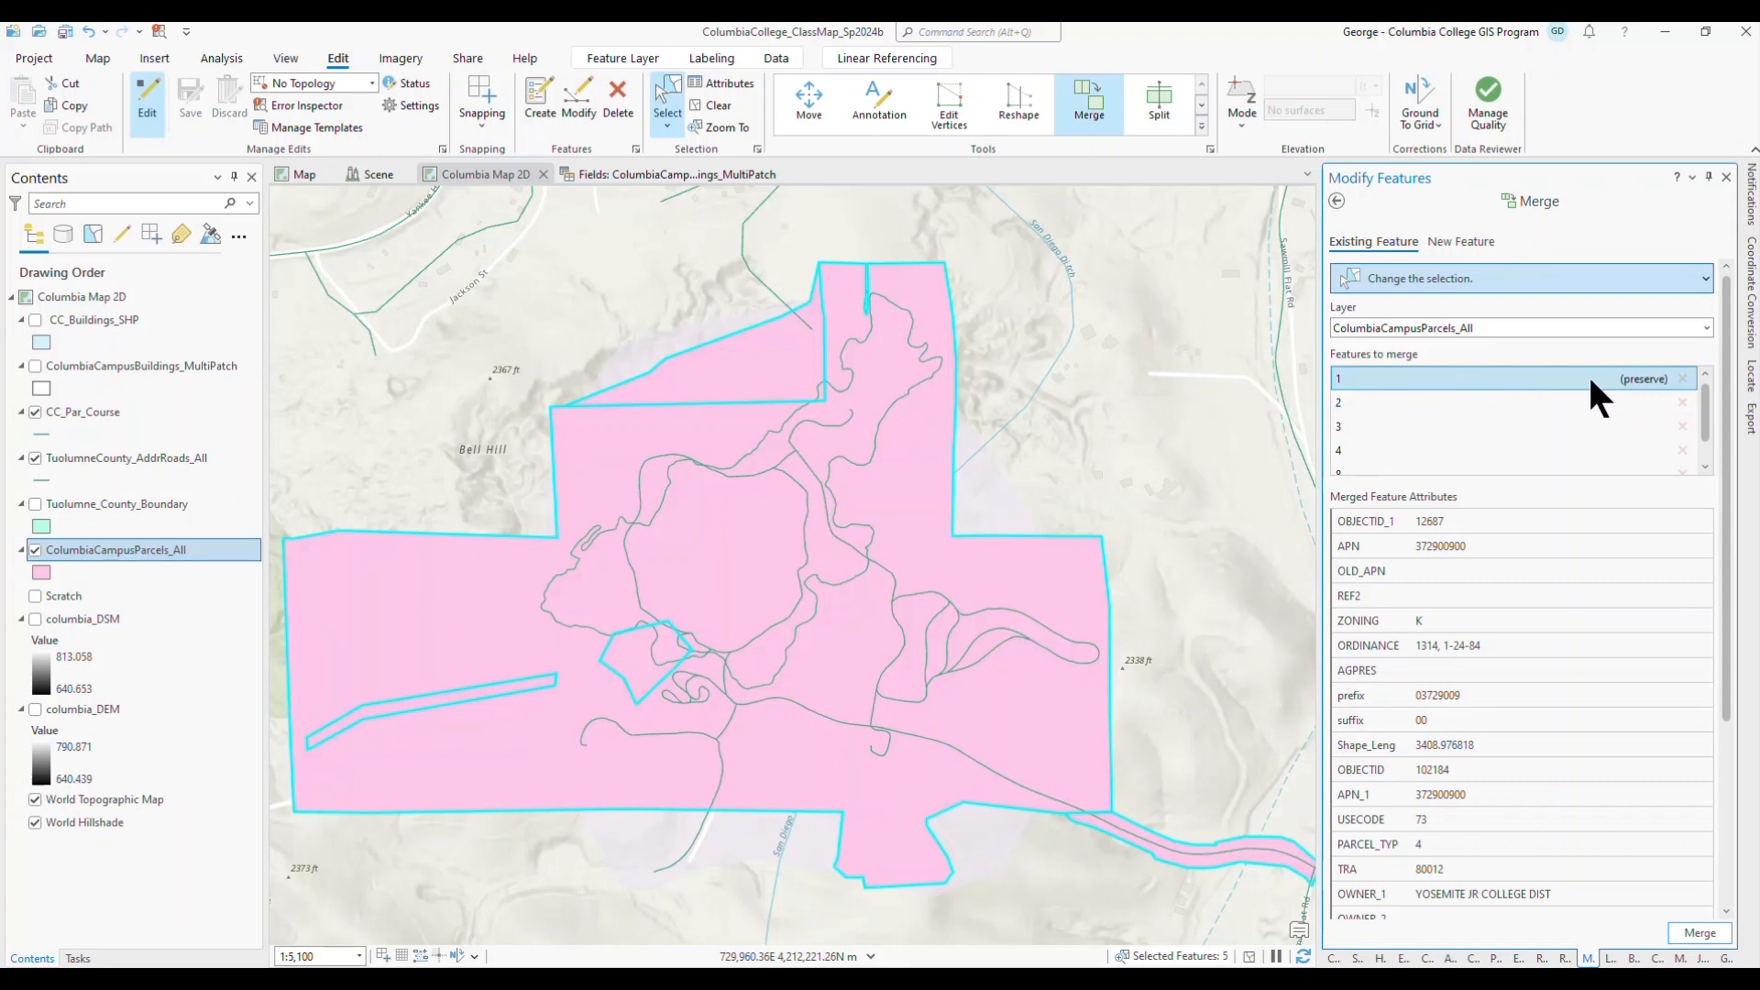
click(1698, 933)
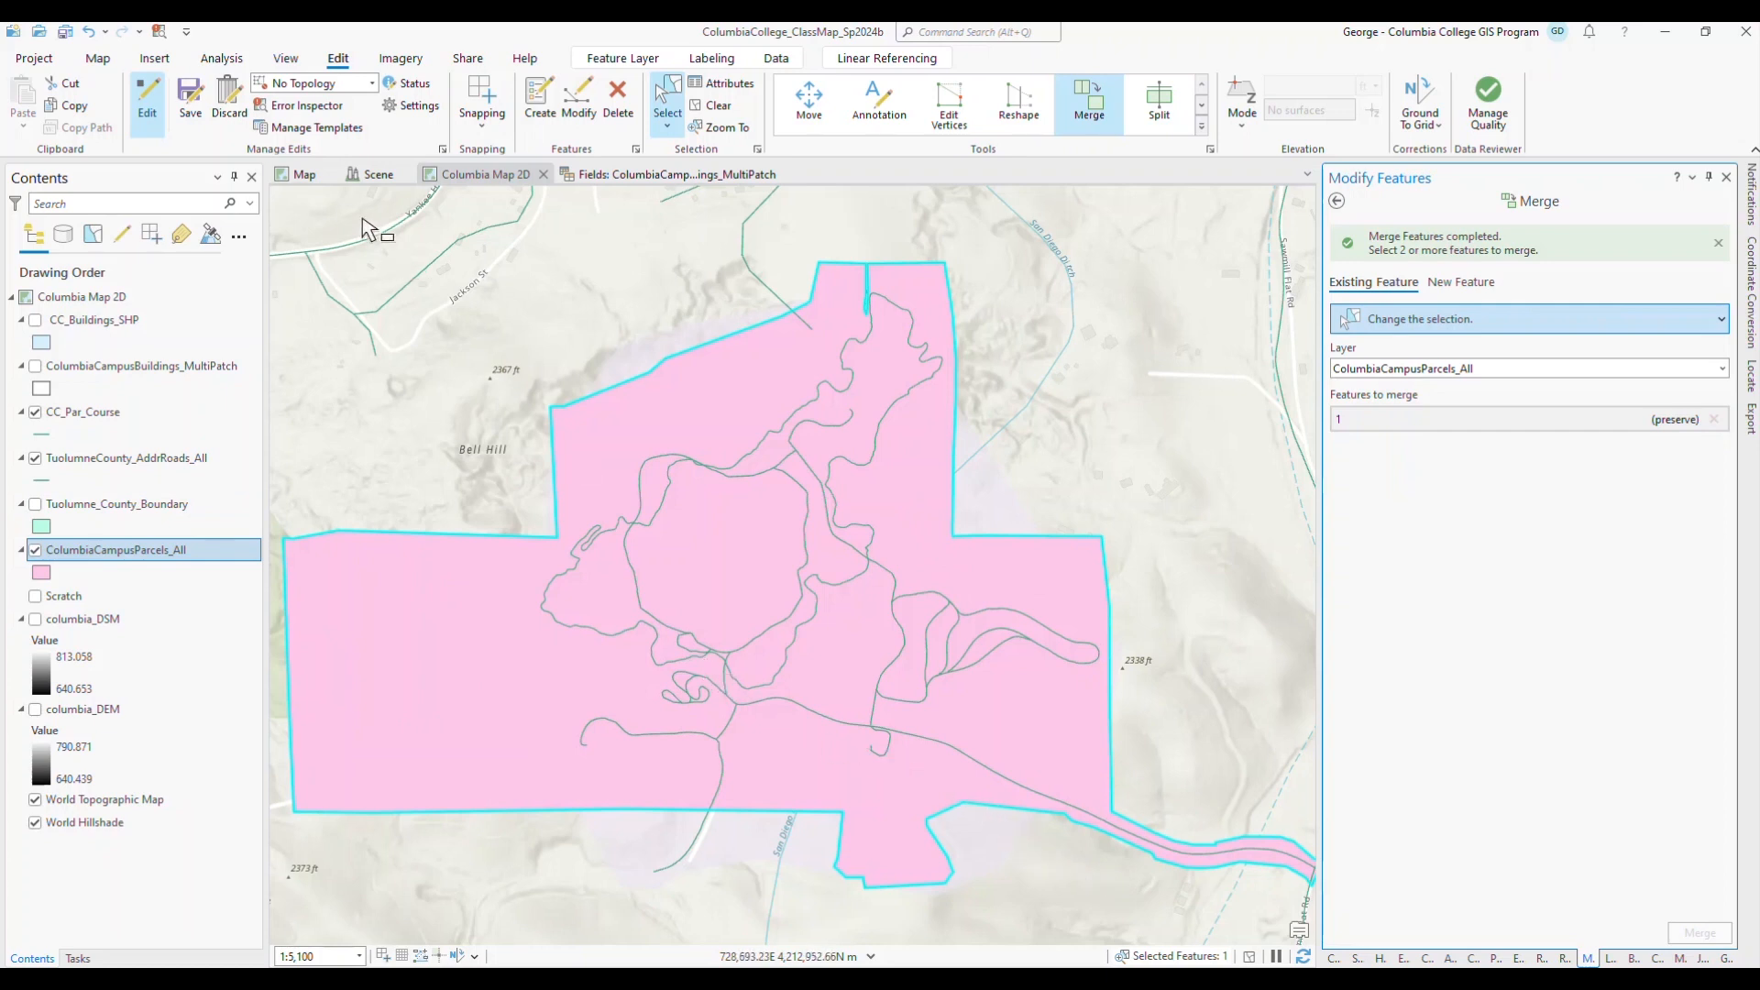
click(314, 179)
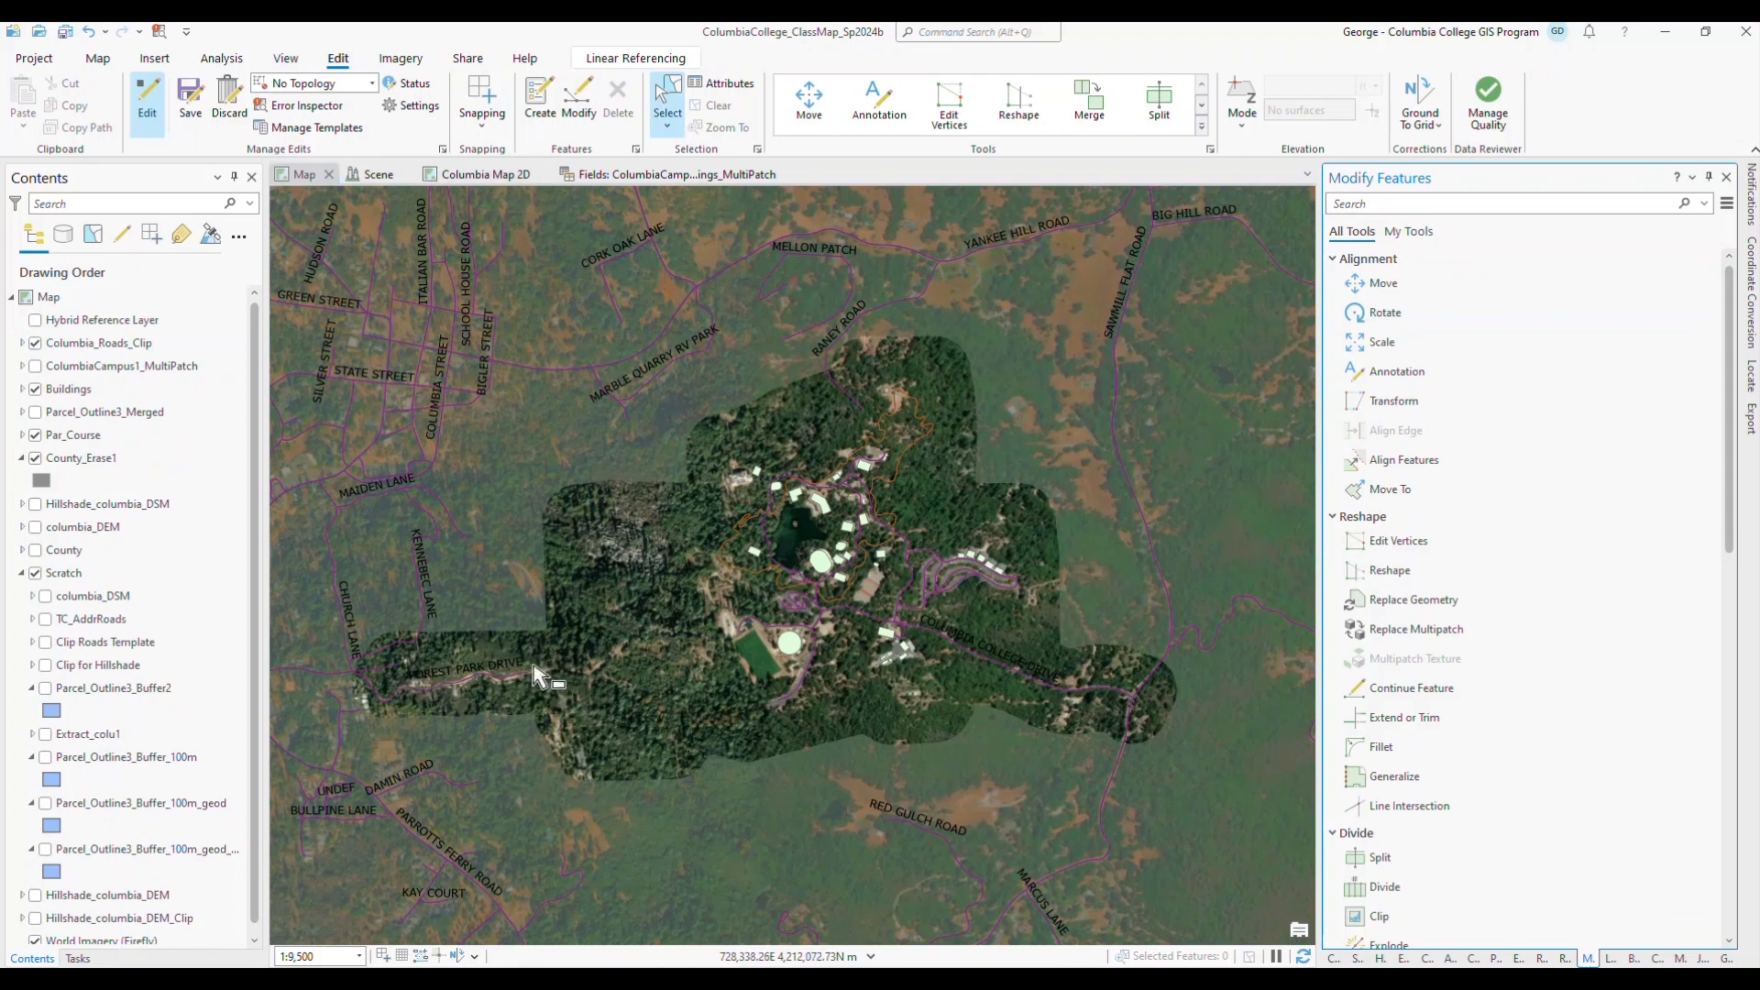
click(641, 179)
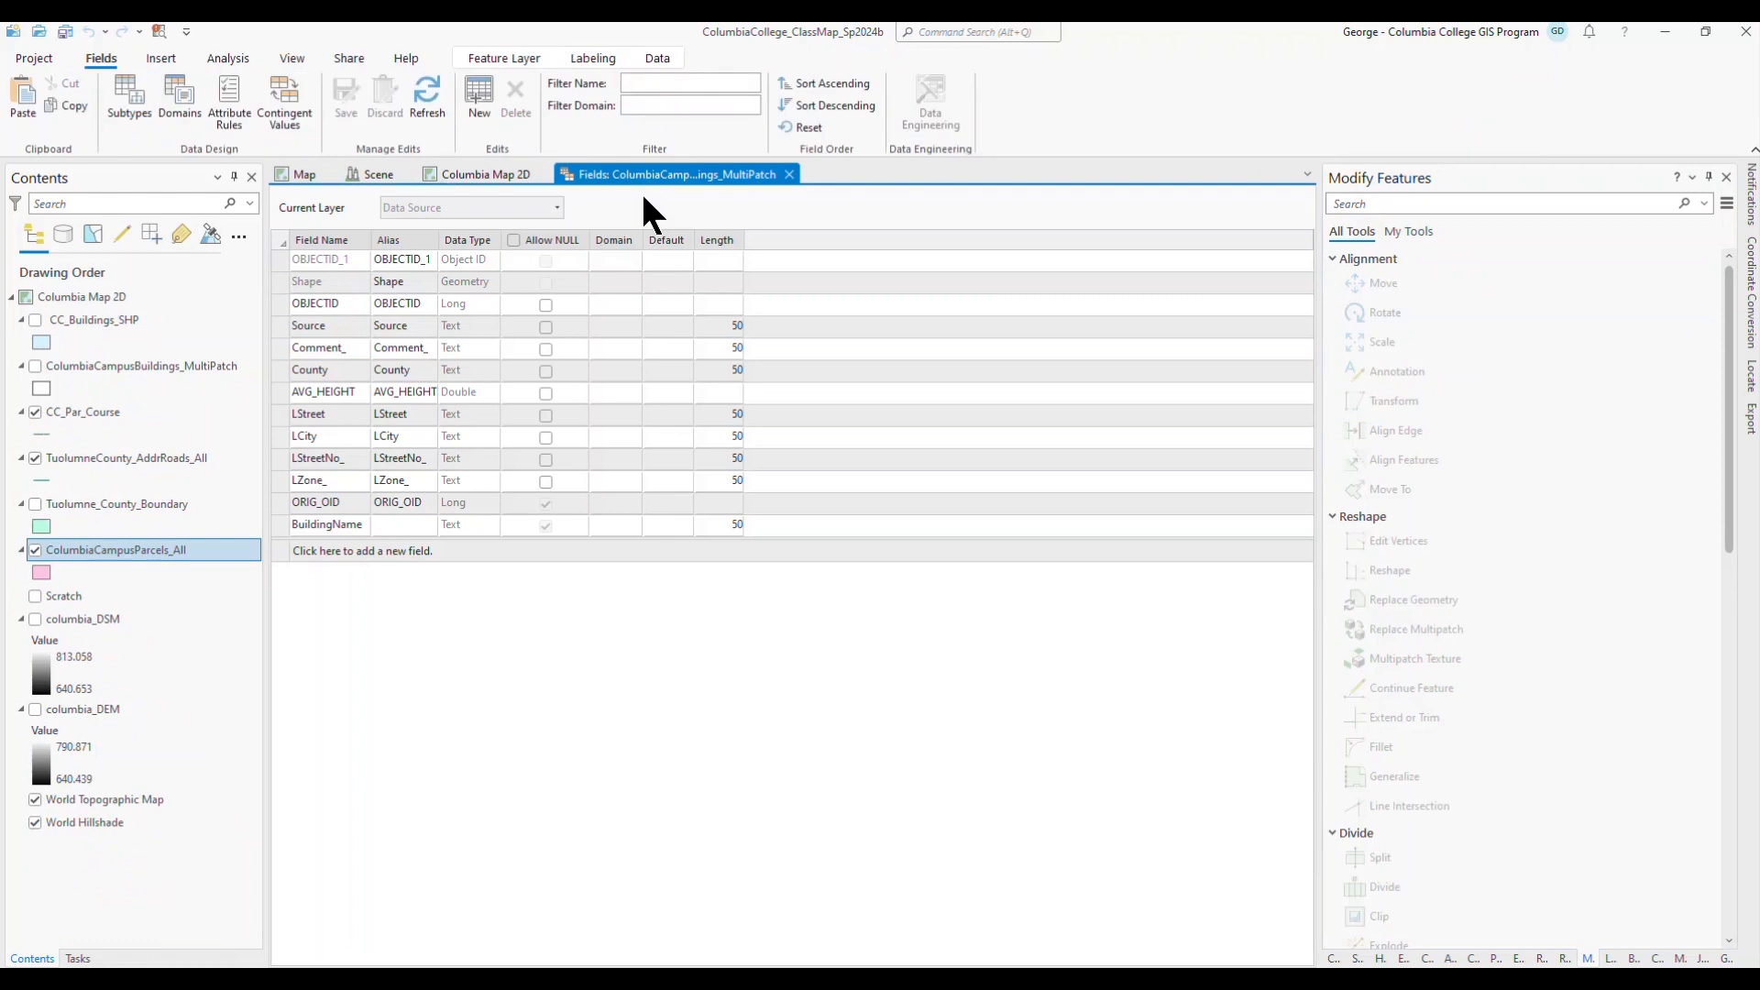
click(486, 174)
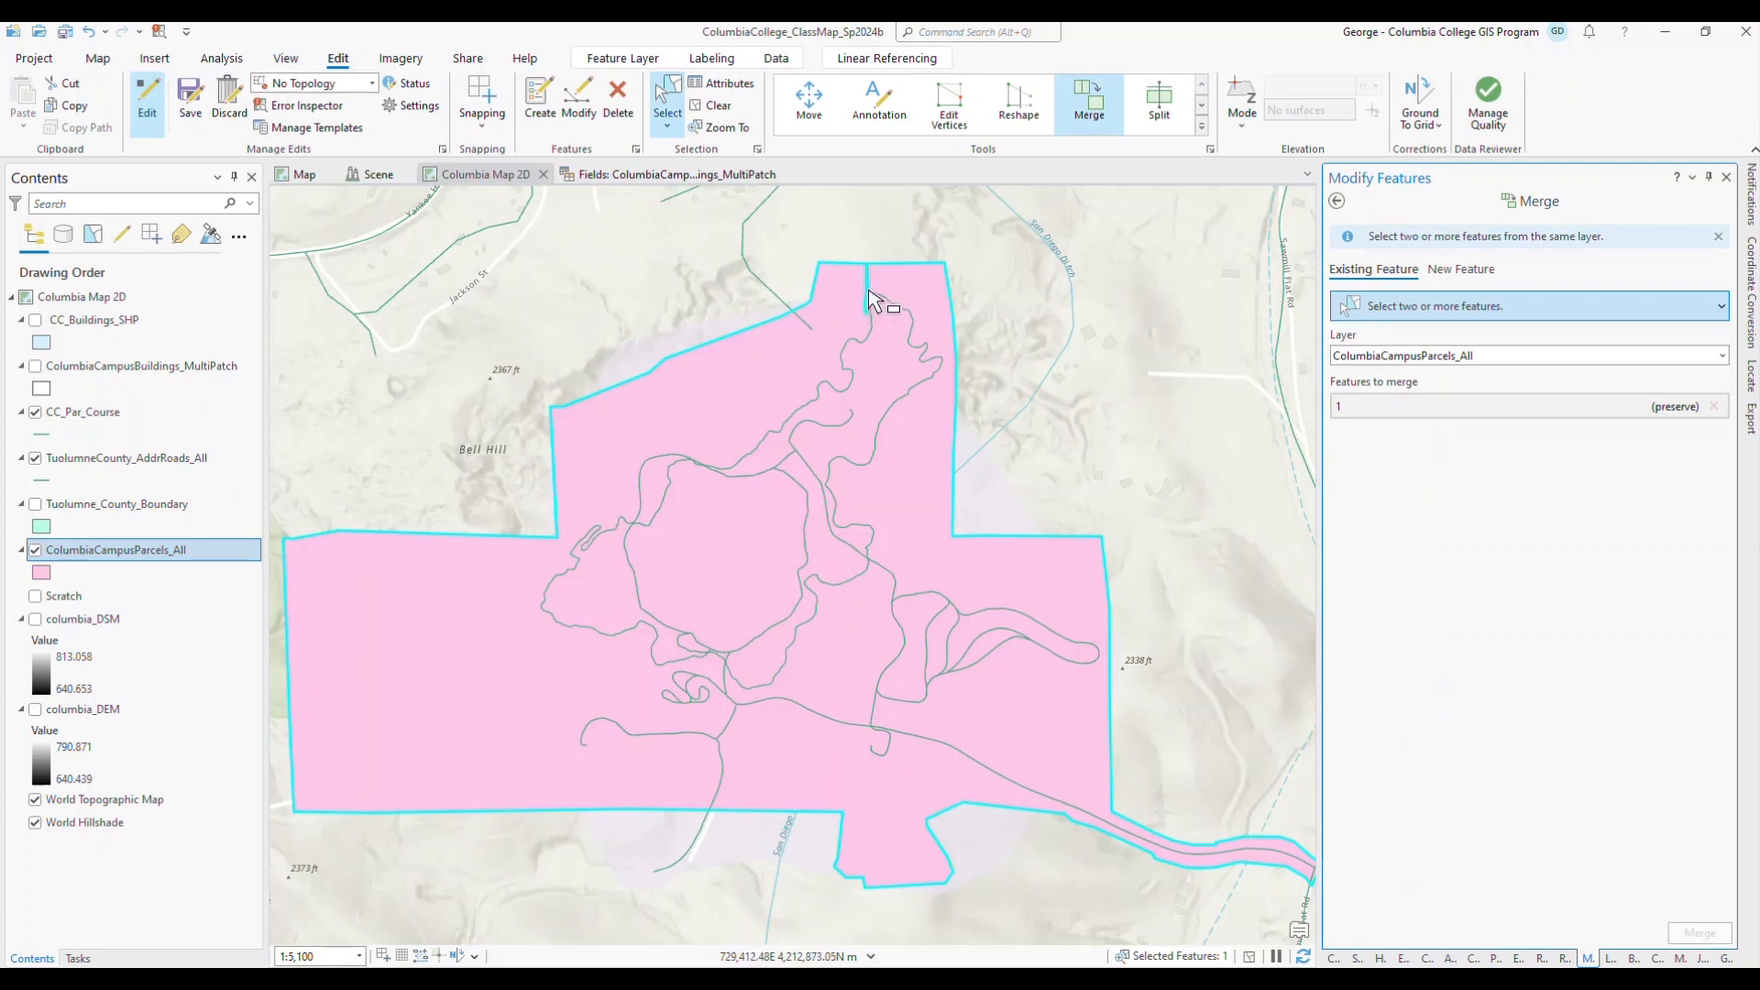
- Reshape the merged campus parcel across the narrow notch in its northern edge to close the gap
drag(869, 290, 869, 514)
scroll(867, 503, up, 1)
scroll(867, 510, up, 3)
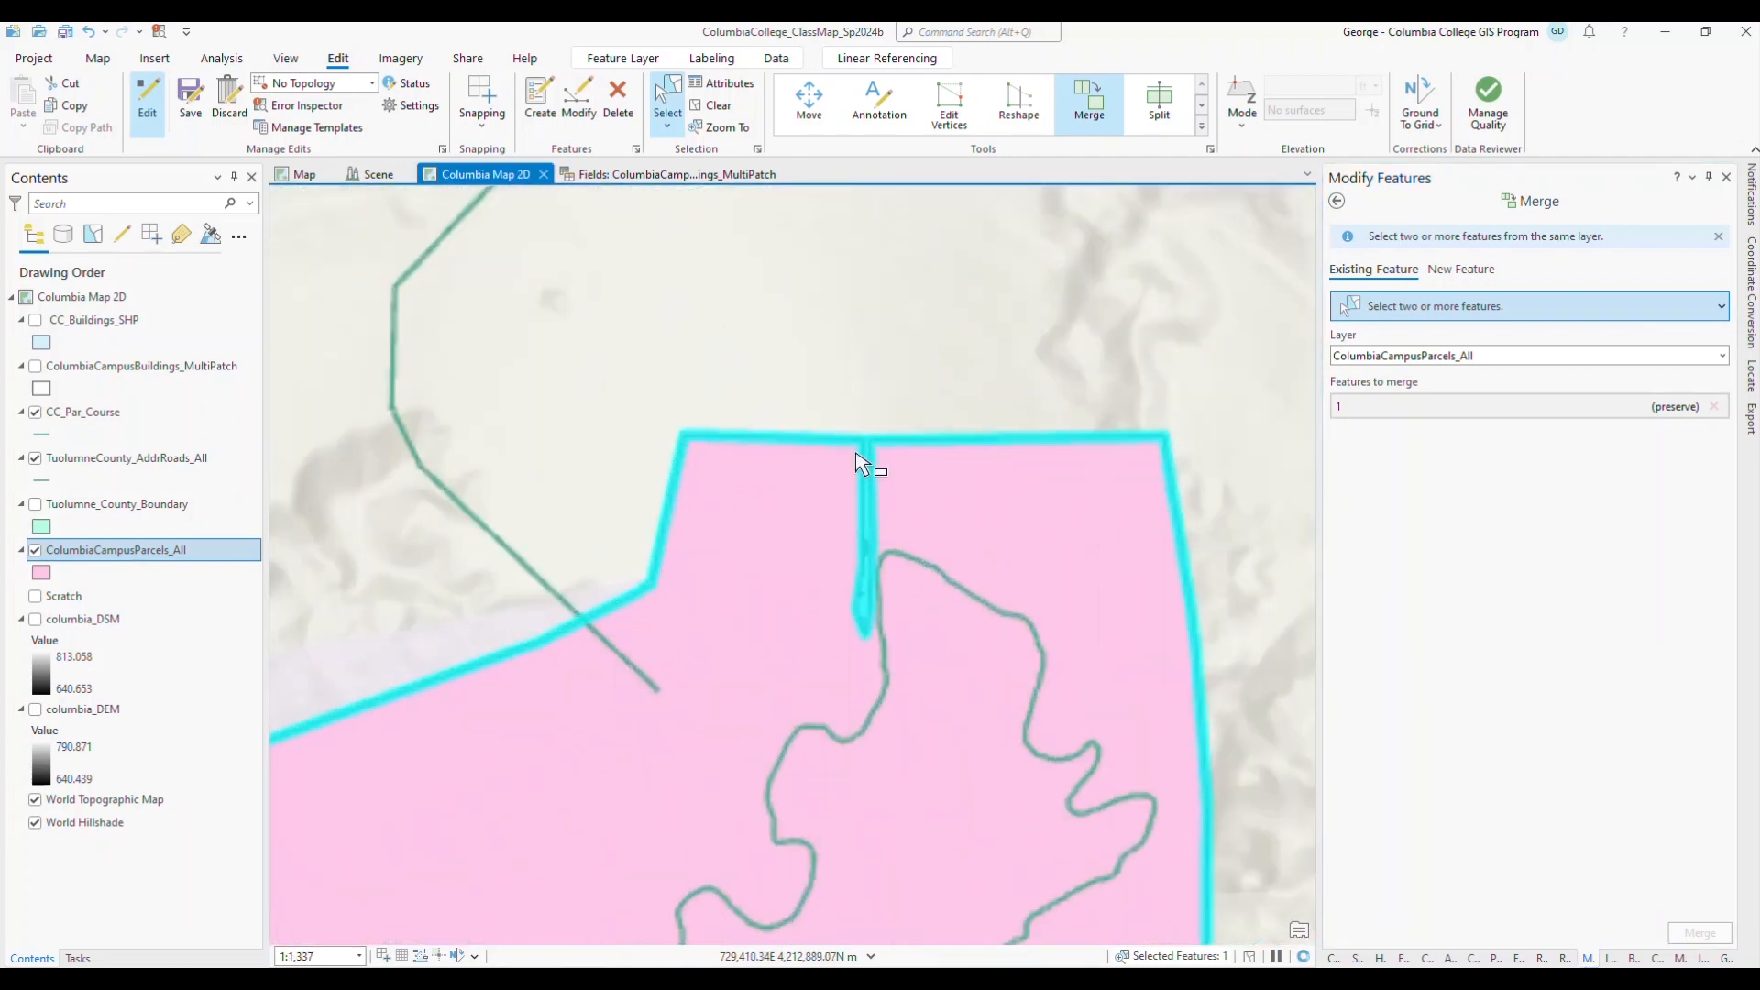
click(716, 105)
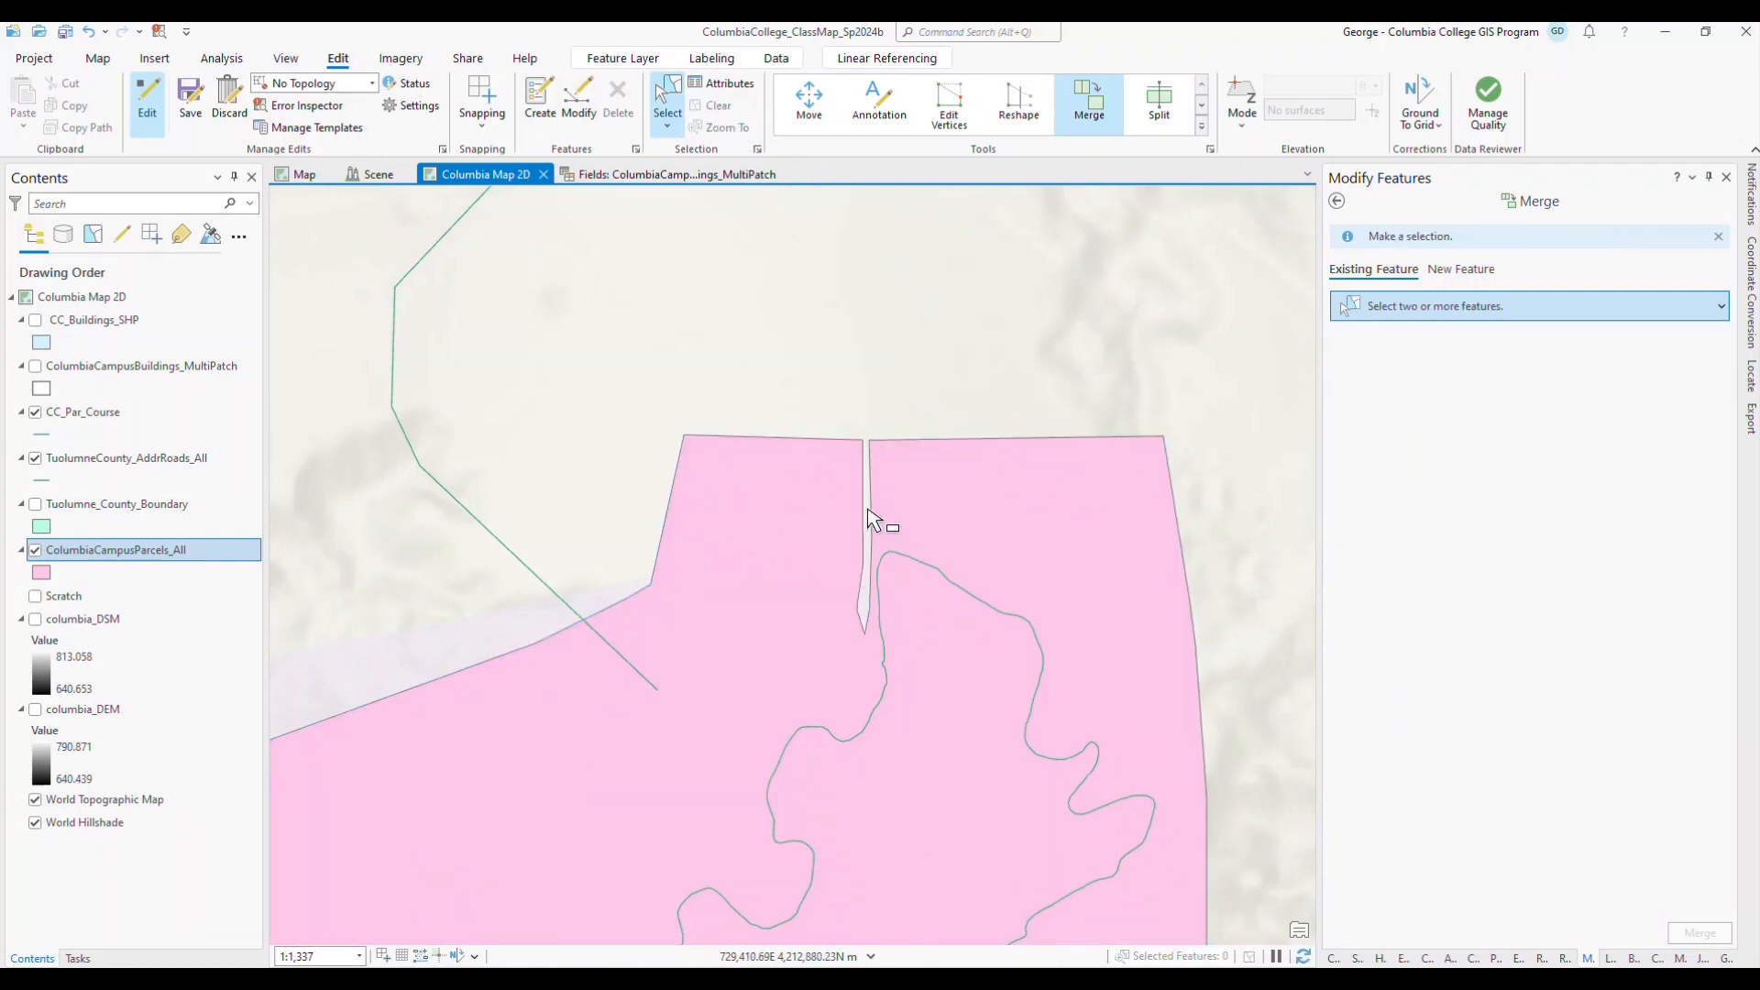
click(811, 461)
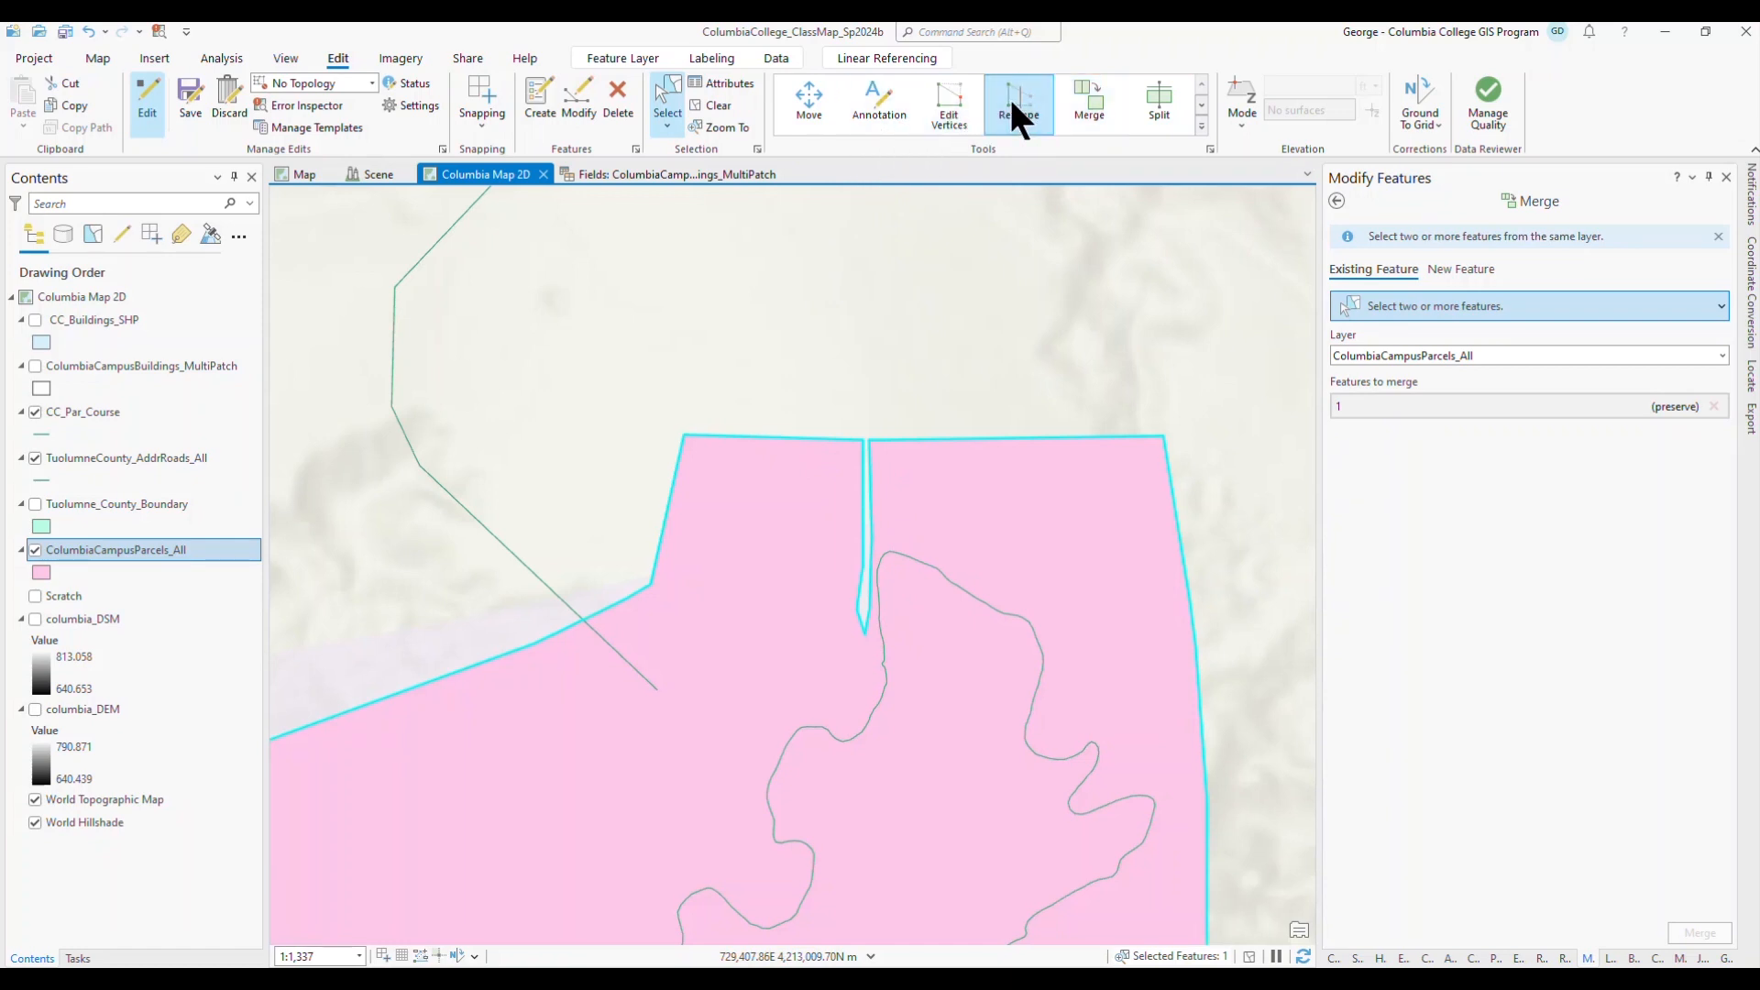
click(849, 440)
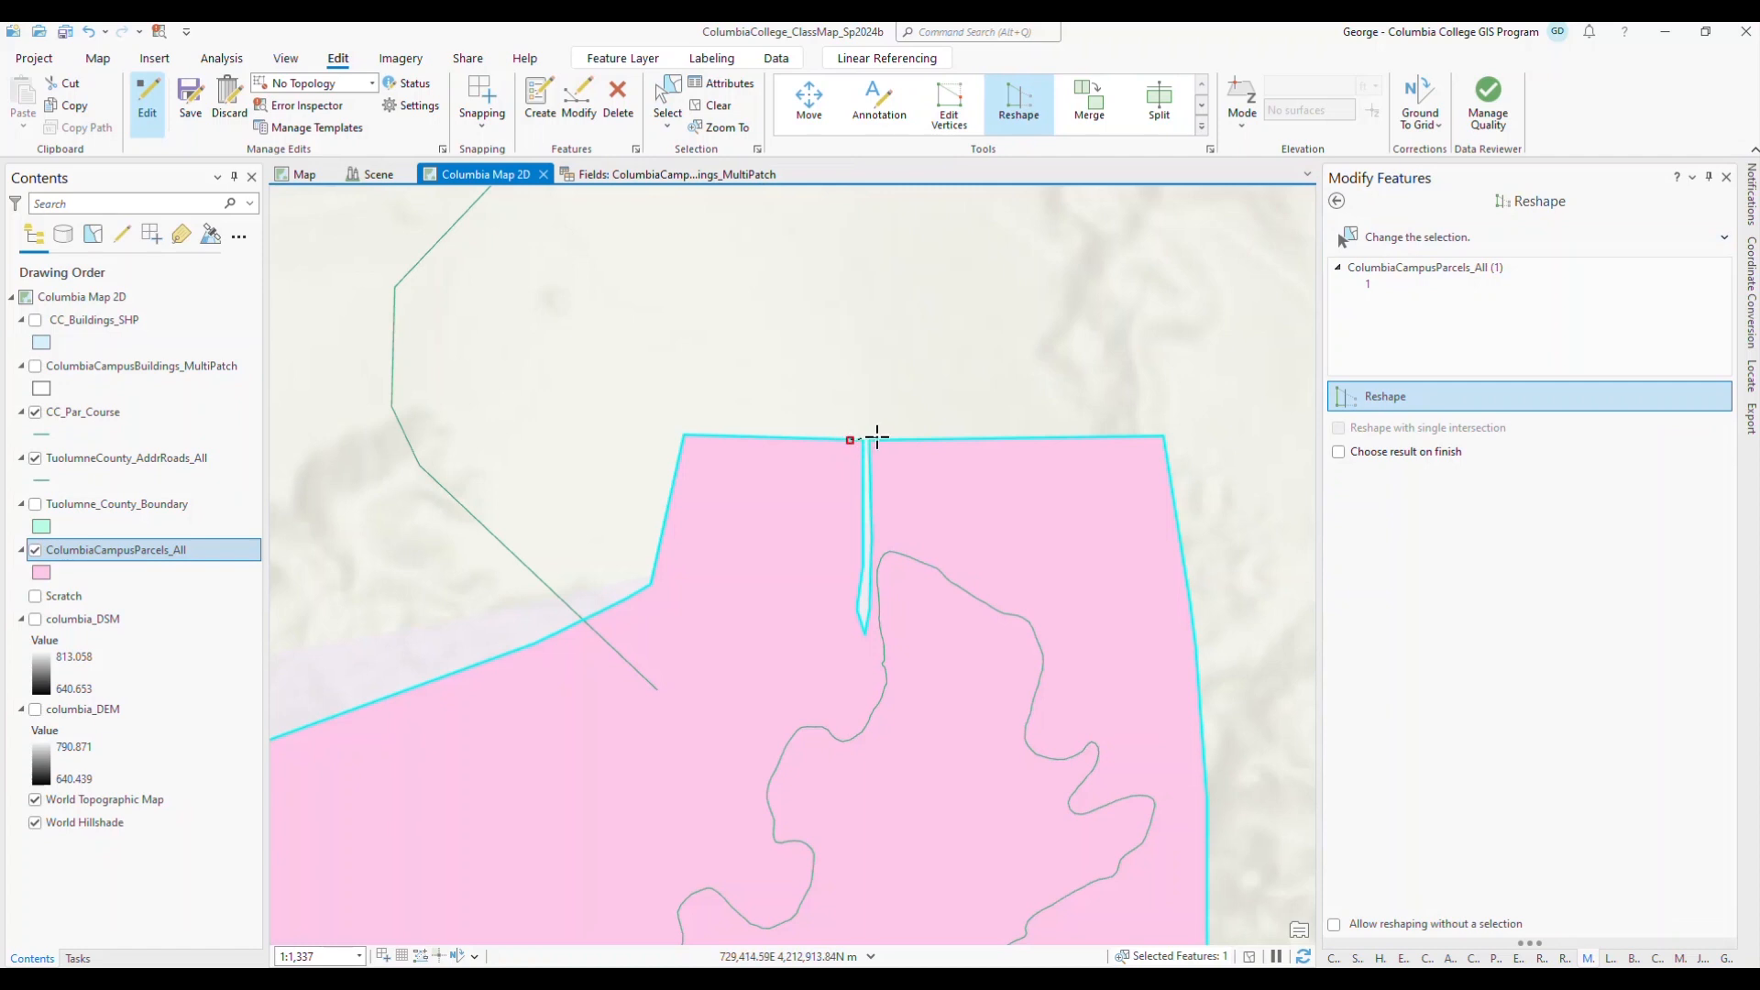
double_click(883, 440)
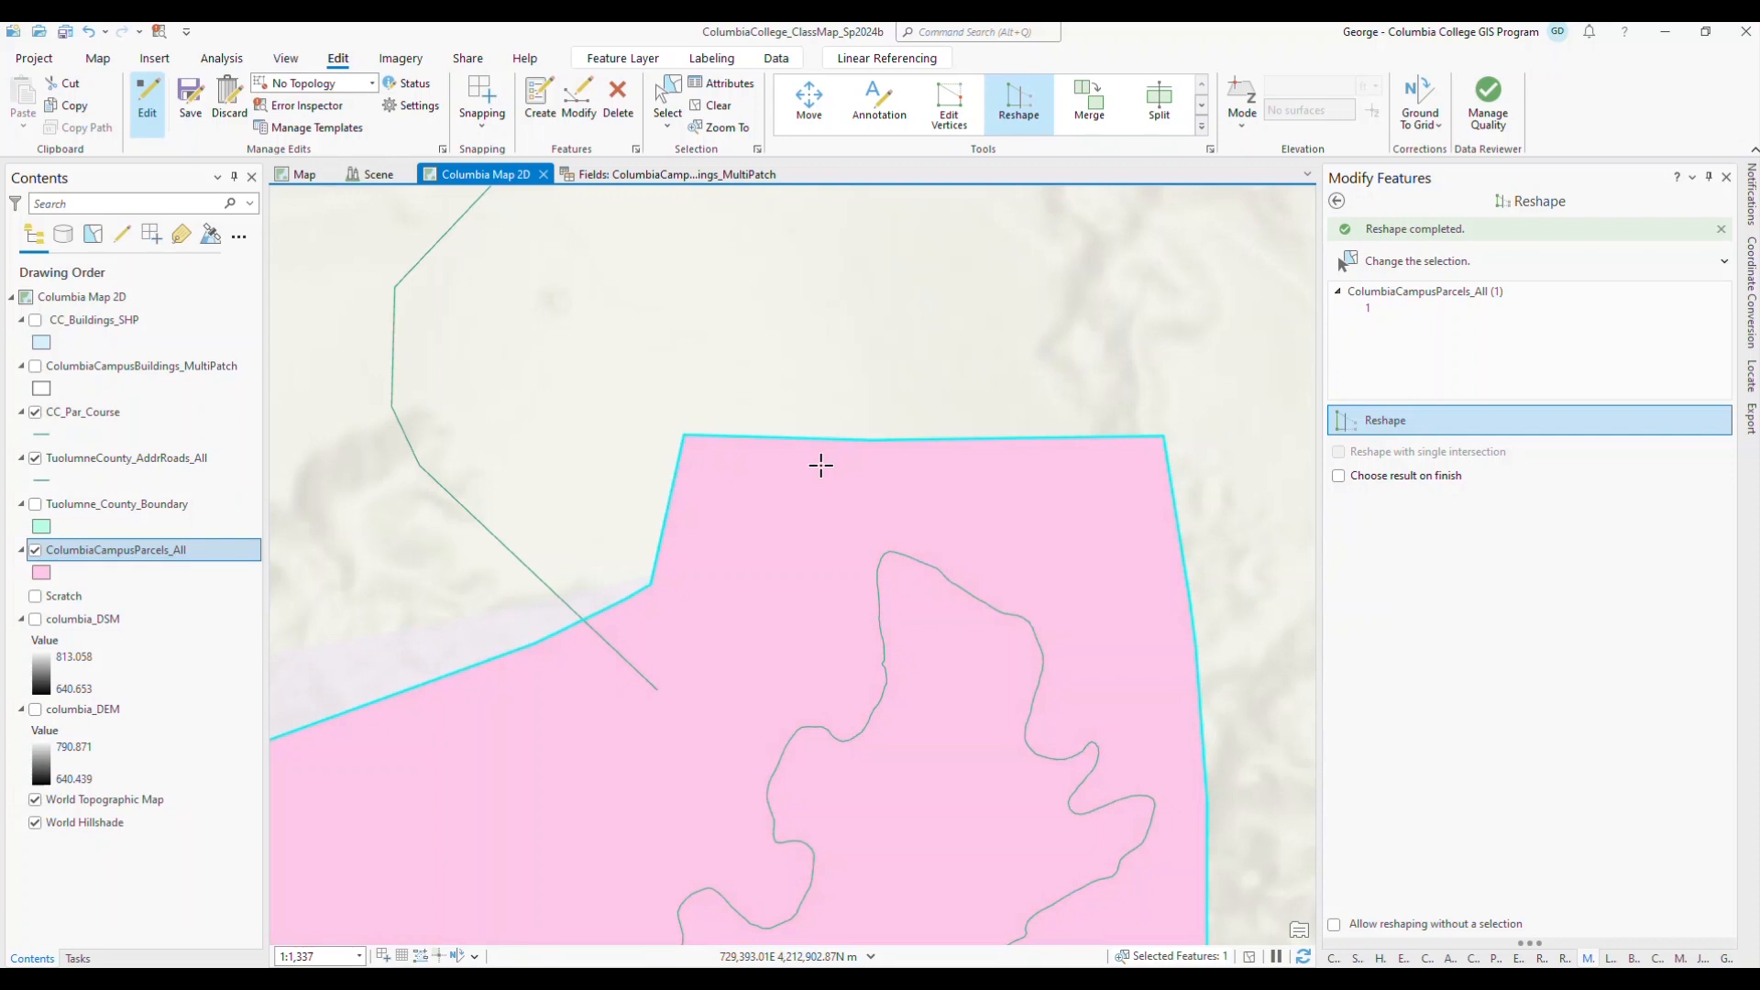
- Save the parcel edits and turn editing off with no features selected and the Modify Features pane collapsed
scroll(820, 466, down, 4)
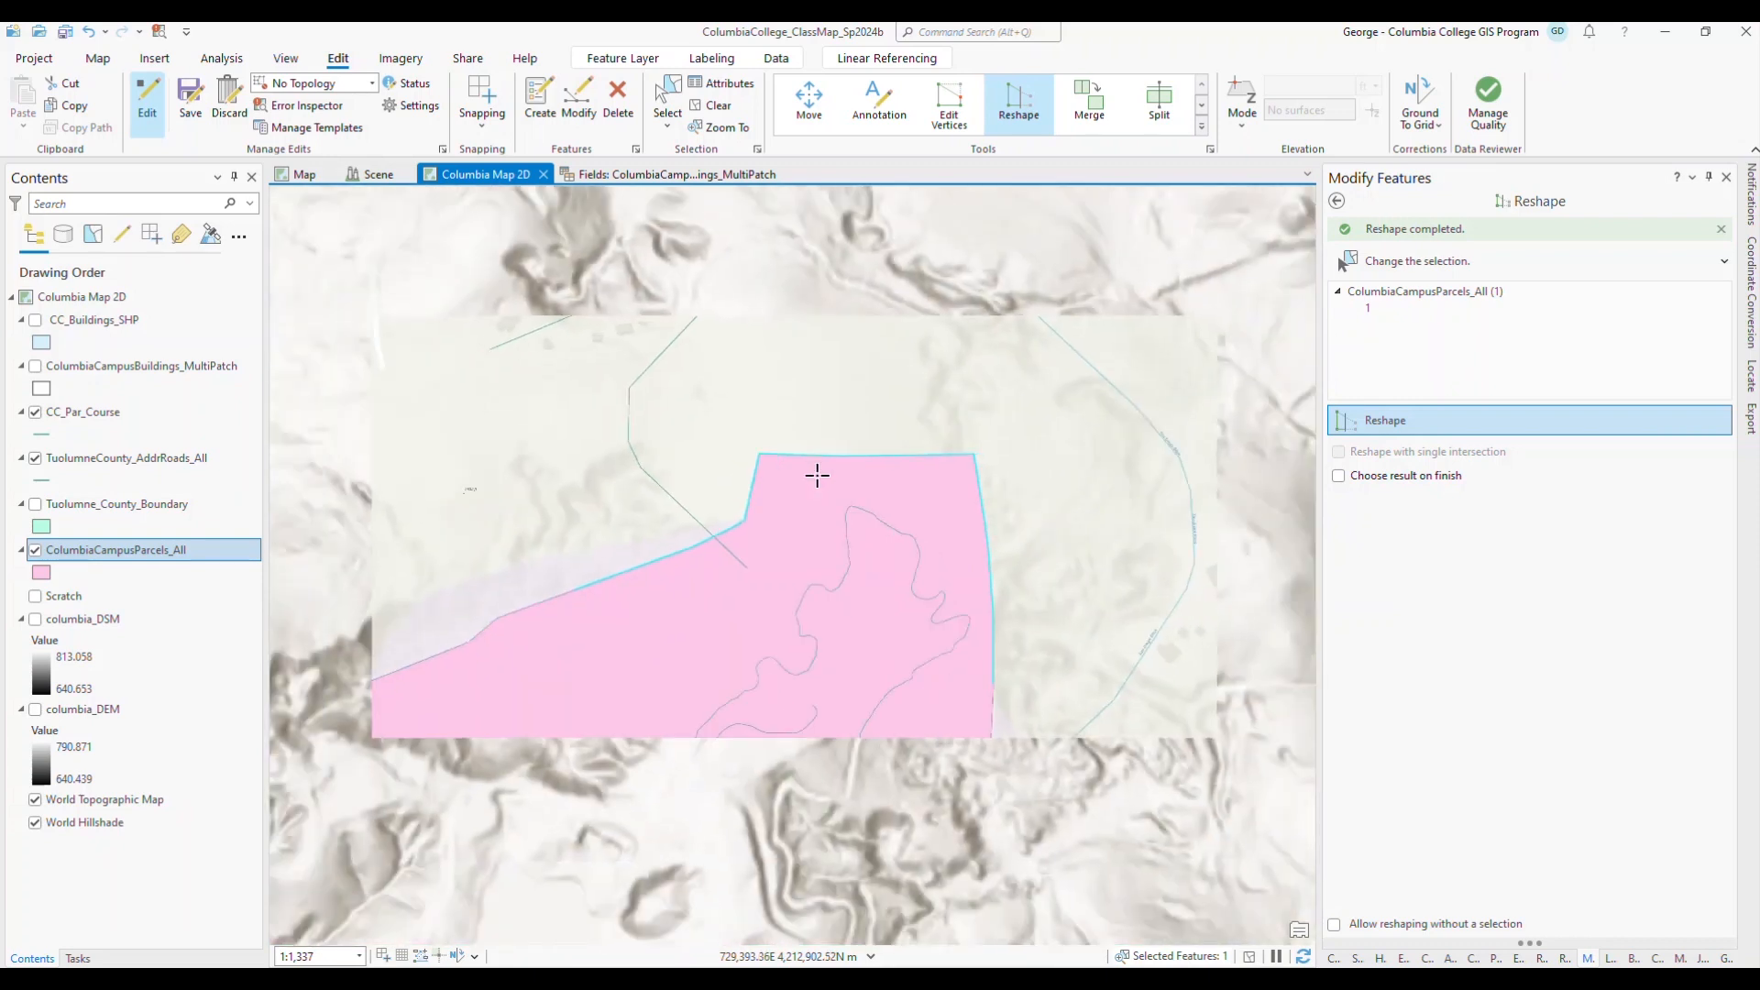
click(711, 106)
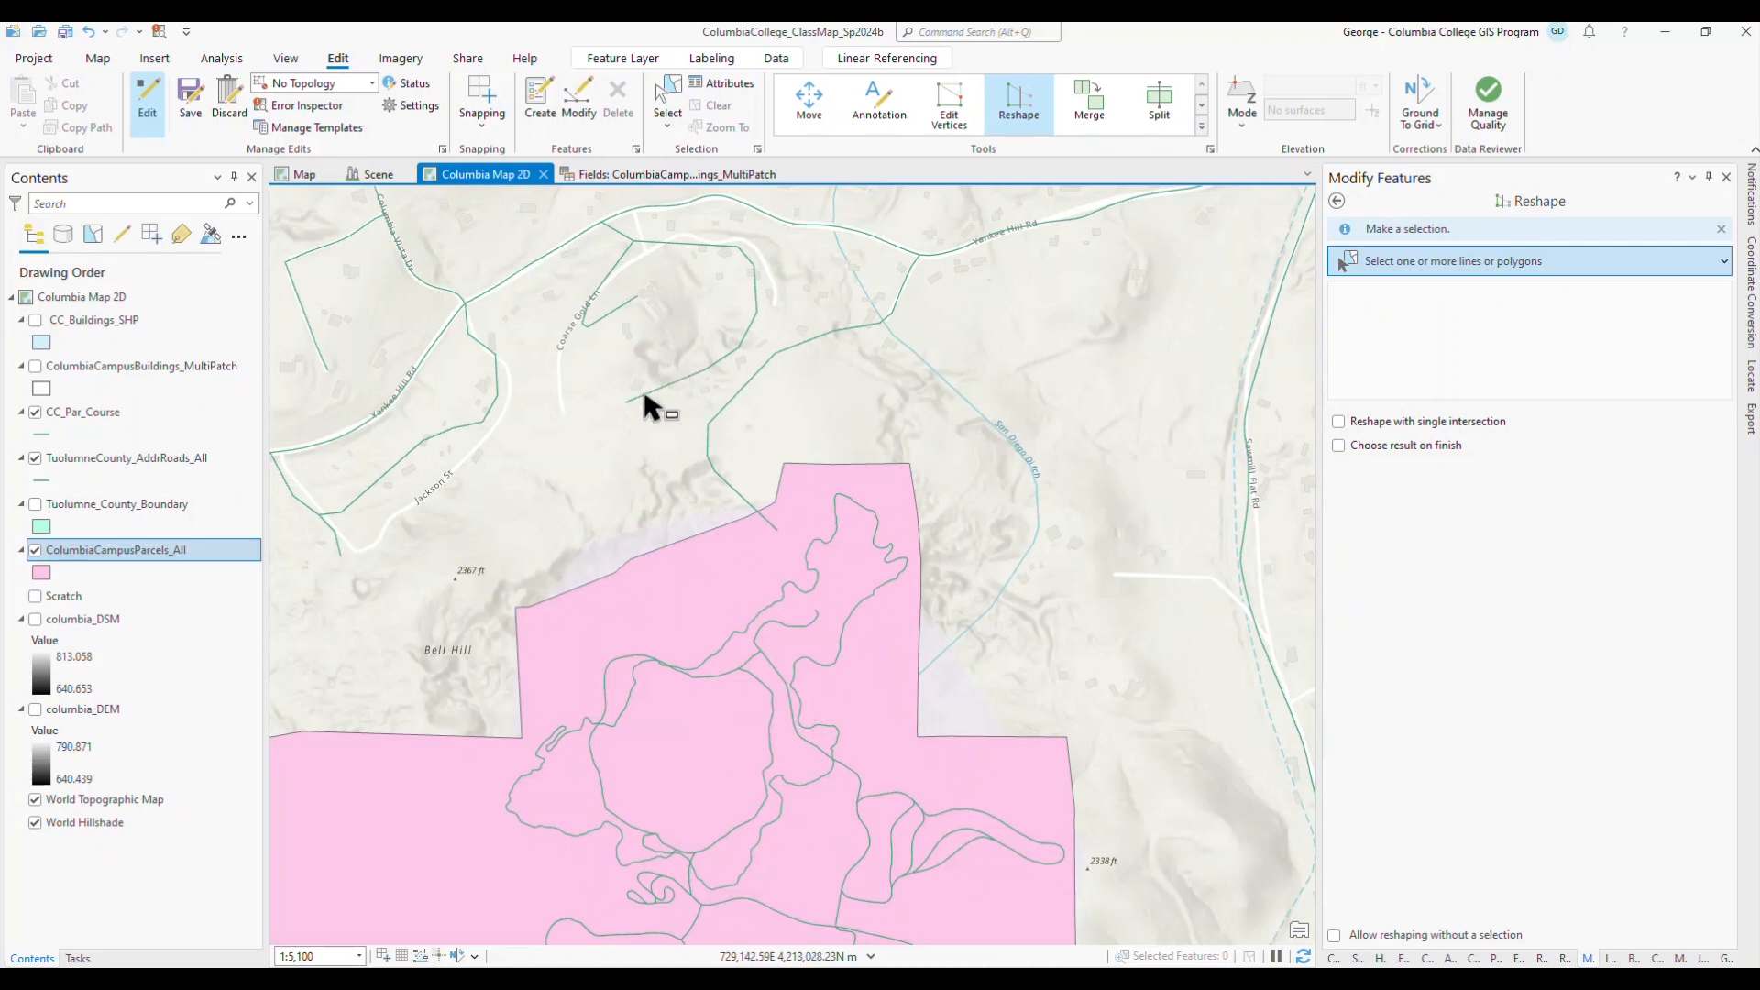
drag(608, 499, 761, 267)
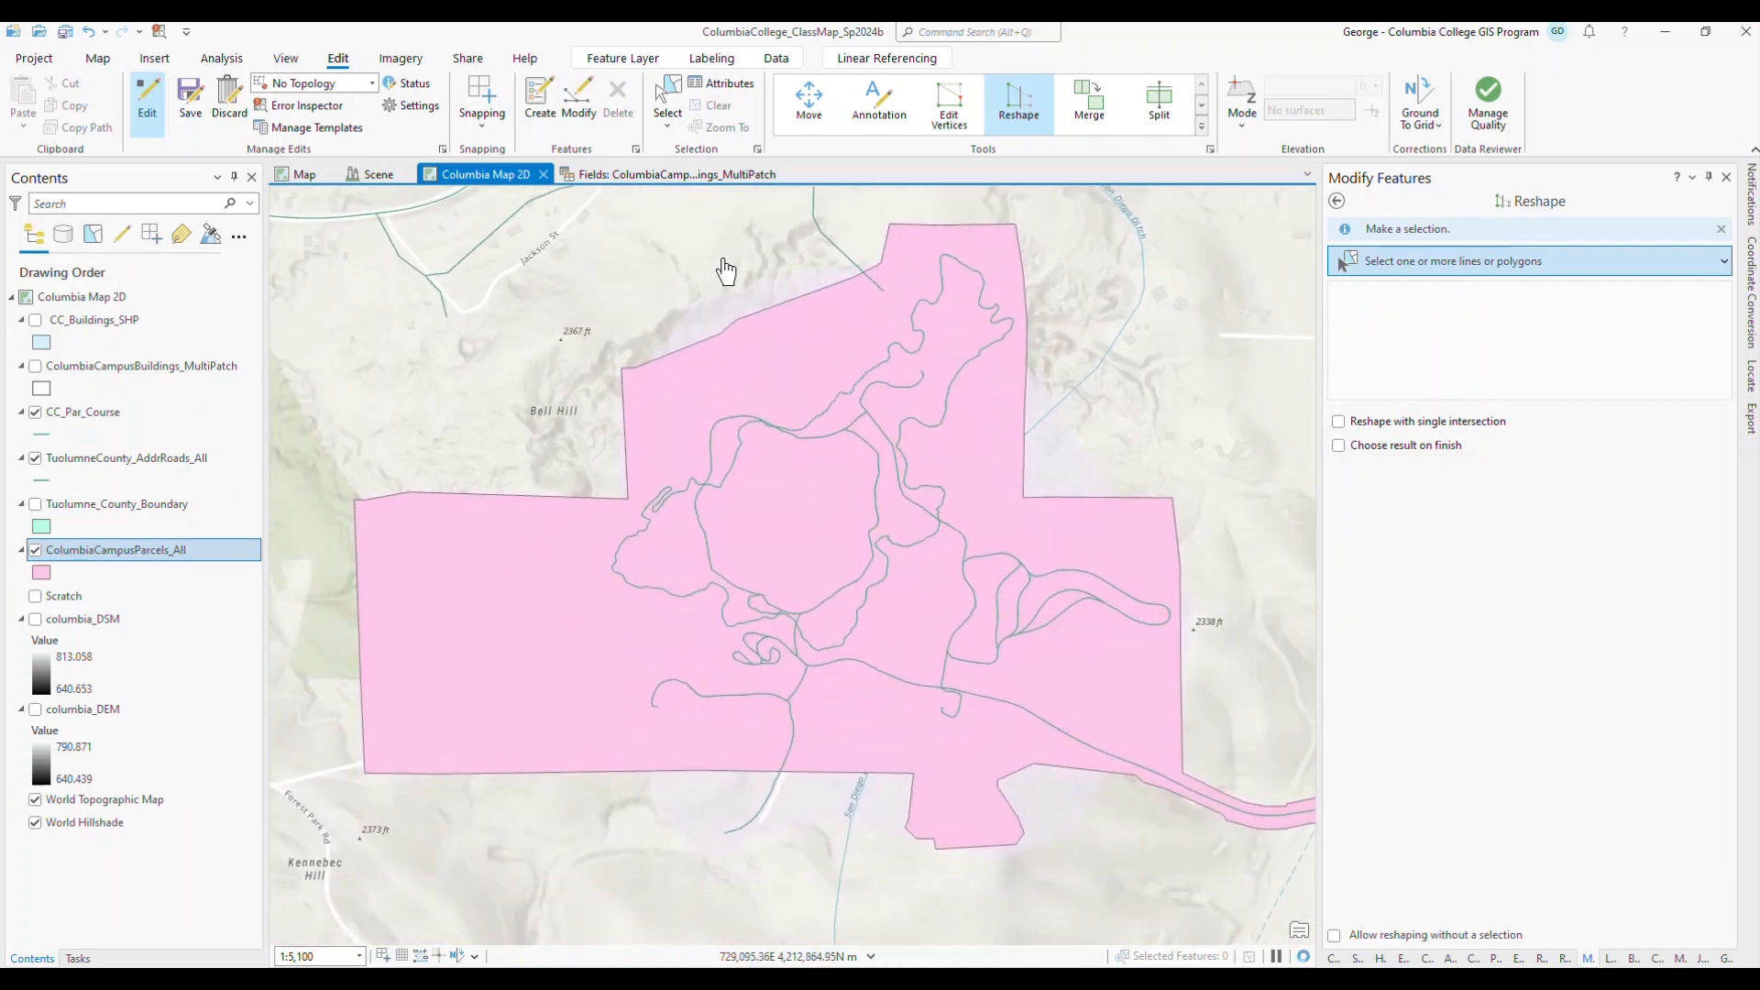
click(1708, 176)
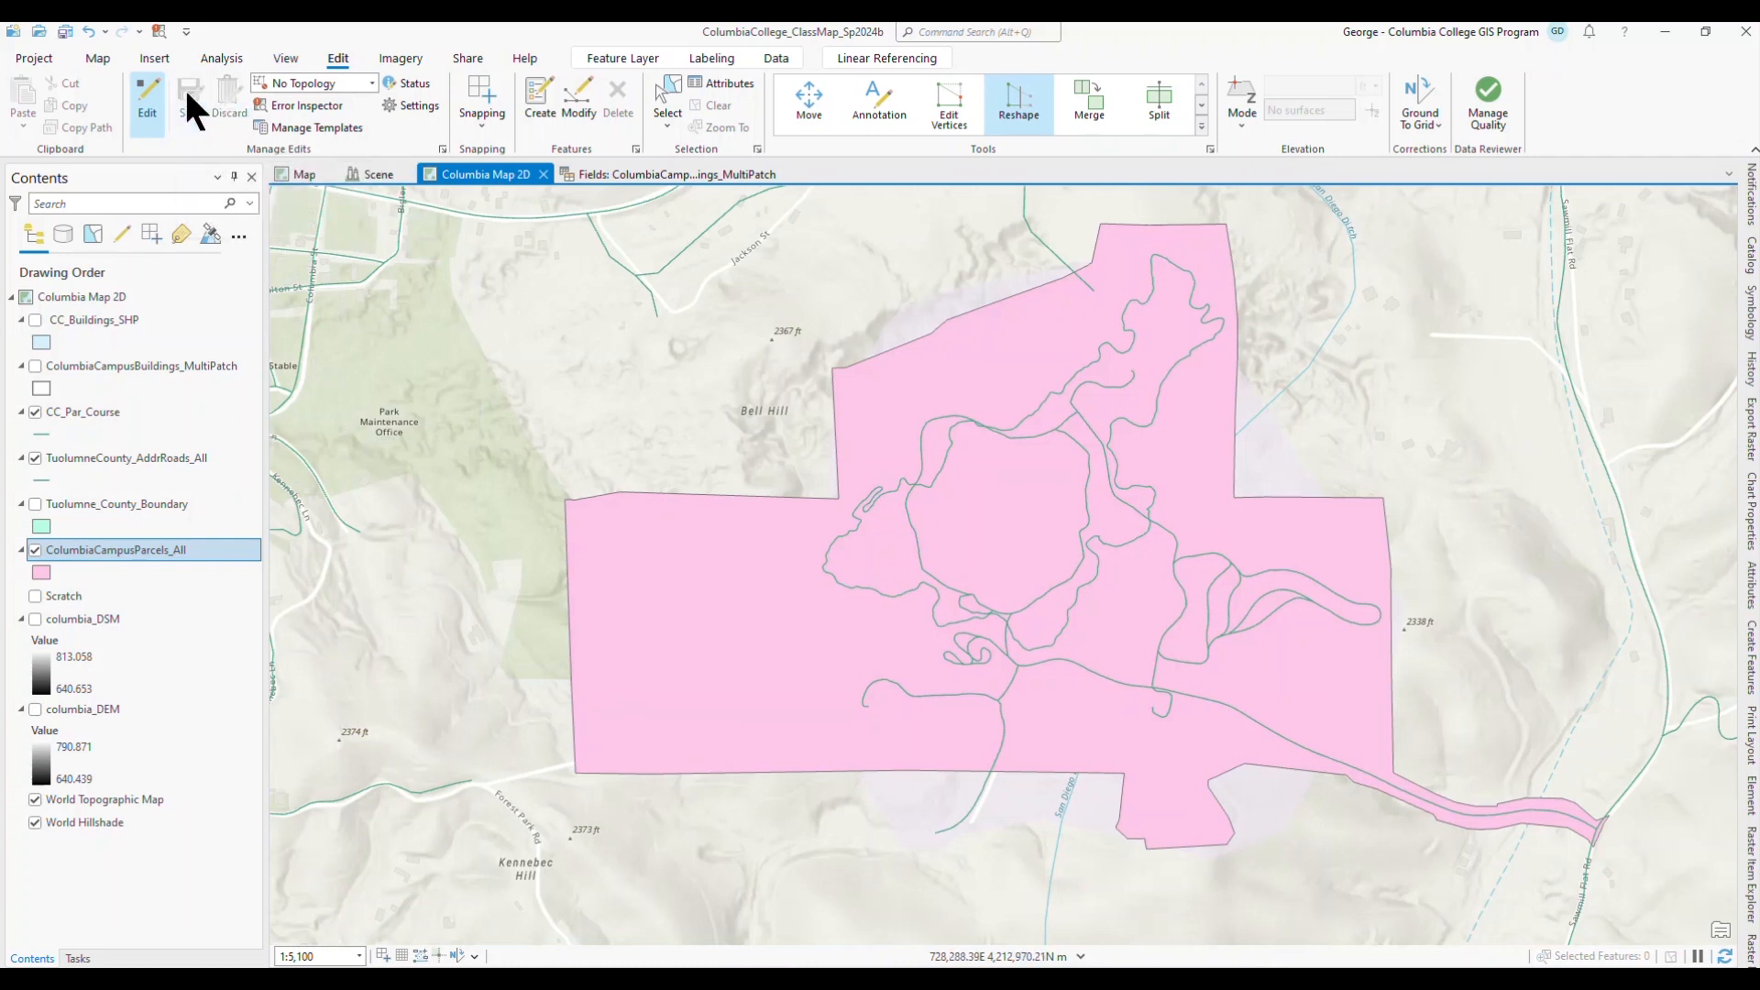
click(140, 92)
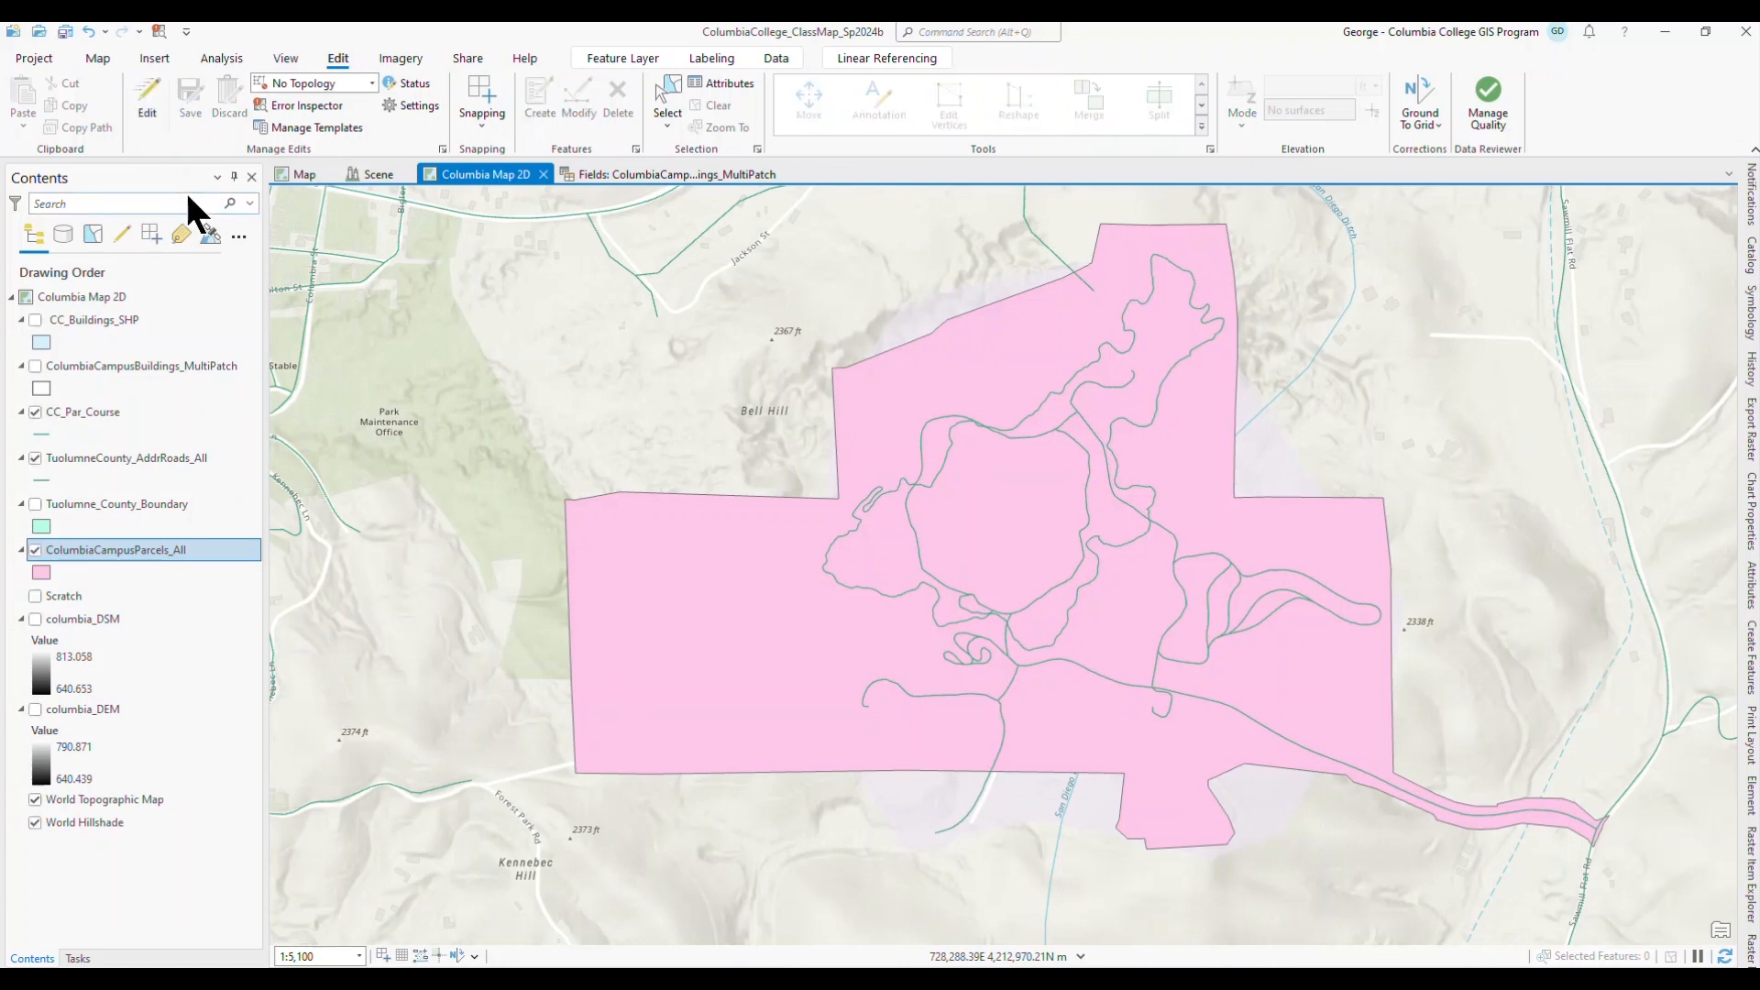